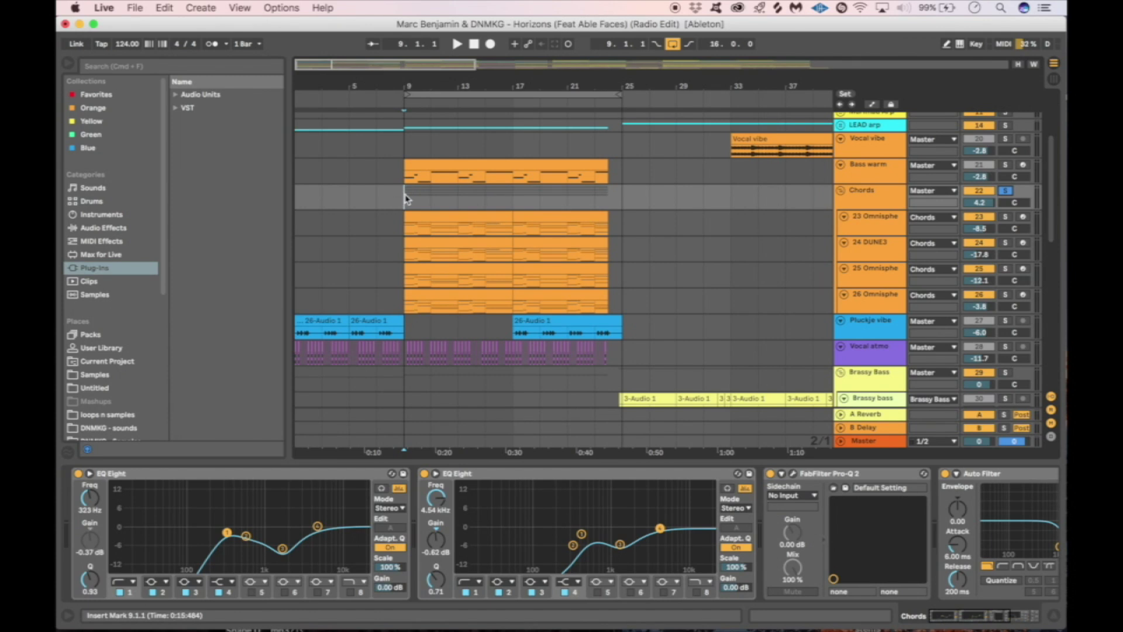
- Play the soloed Chords group from bar 9, and stop playback after a few bars
{"action": "key", "text": "space"}
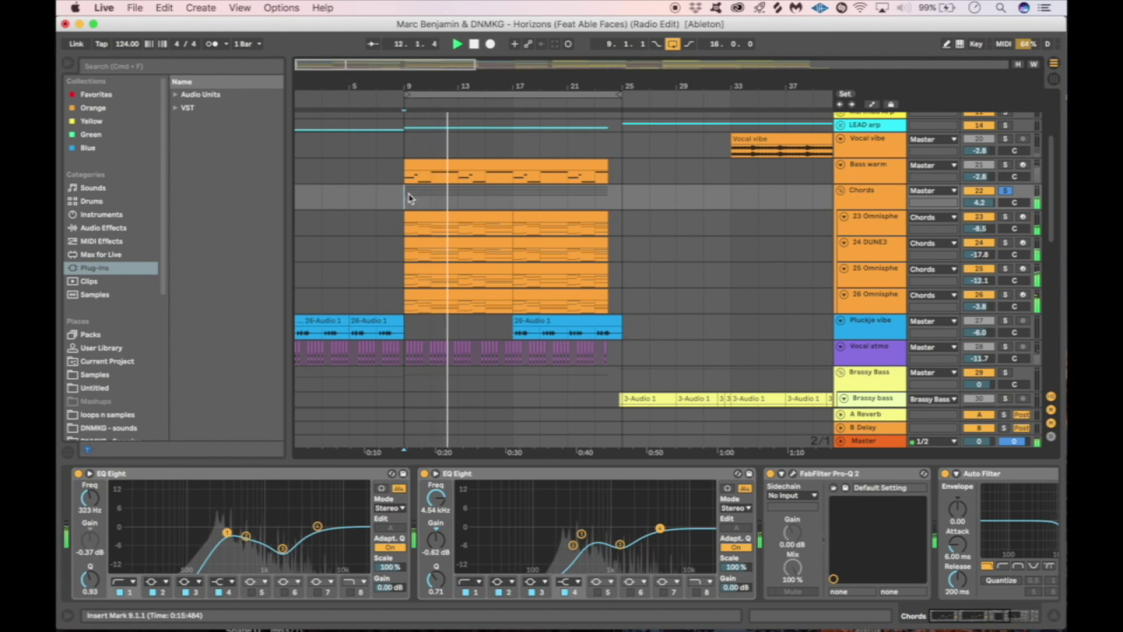
{"action": "key", "text": "space"}
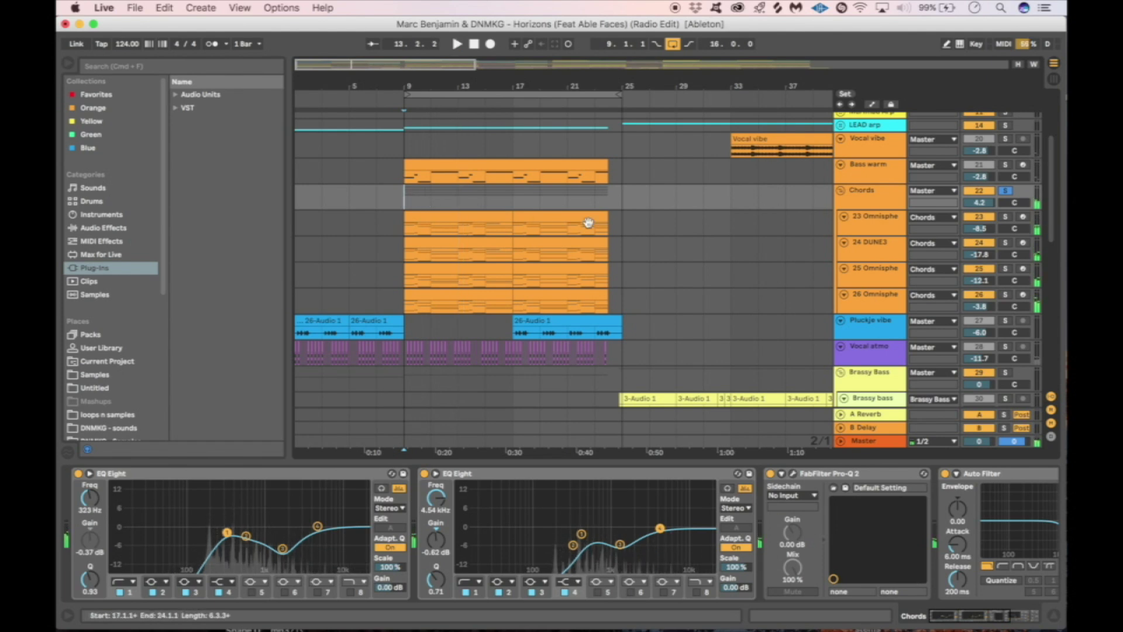
{"action": "scroll", "coordinate": [545, 248], "scroll_direction": "down", "scroll_amount": 3}
{"action": "scroll", "coordinate": [530, 250], "scroll_direction": "up", "scroll_amount": 4}
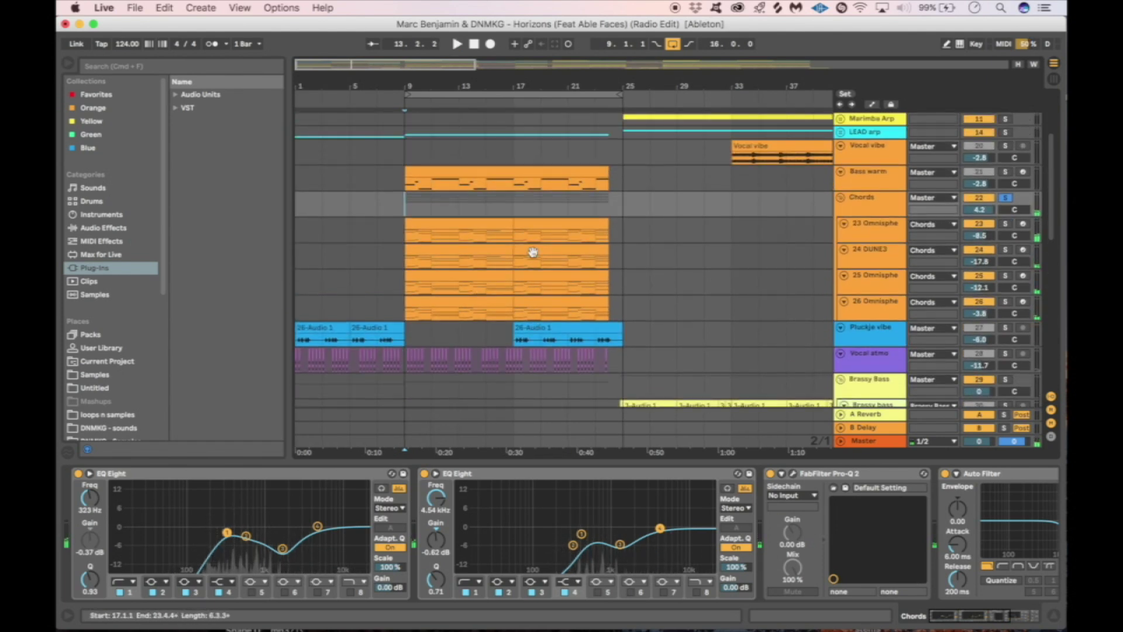
- Examine the device chains of the Omnisphere layers inside the Chords group, ending on track 23
{"action": "left_click", "coordinate": [888, 235]}
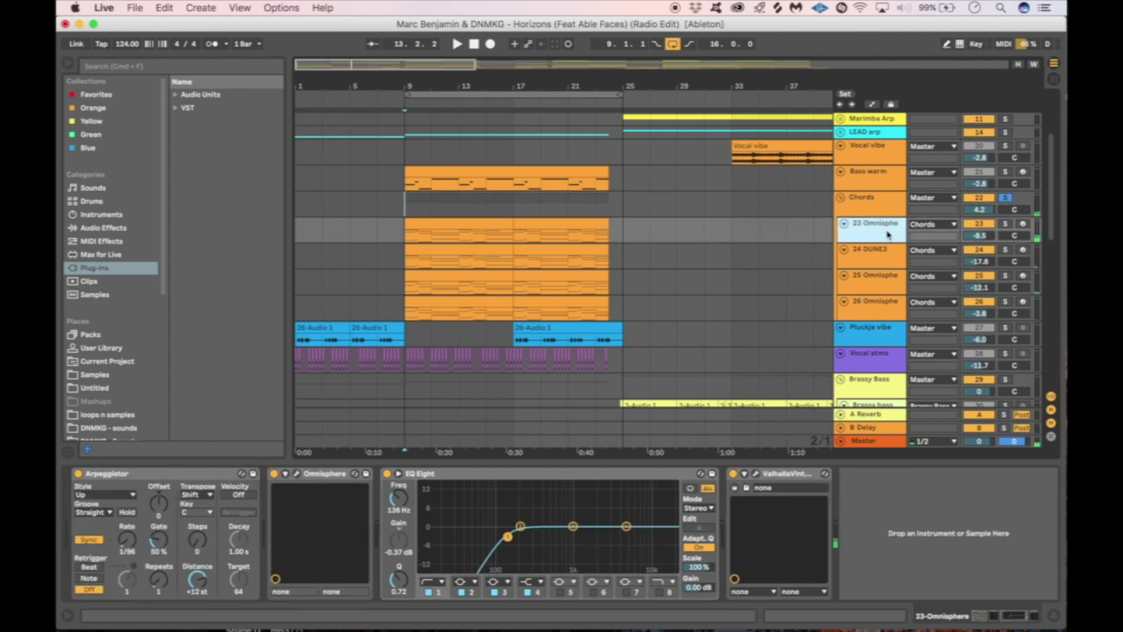
{"action": "left_click", "coordinate": [882, 208]}
{"action": "left_click", "coordinate": [873, 284]}
{"action": "left_click", "coordinate": [872, 310]}
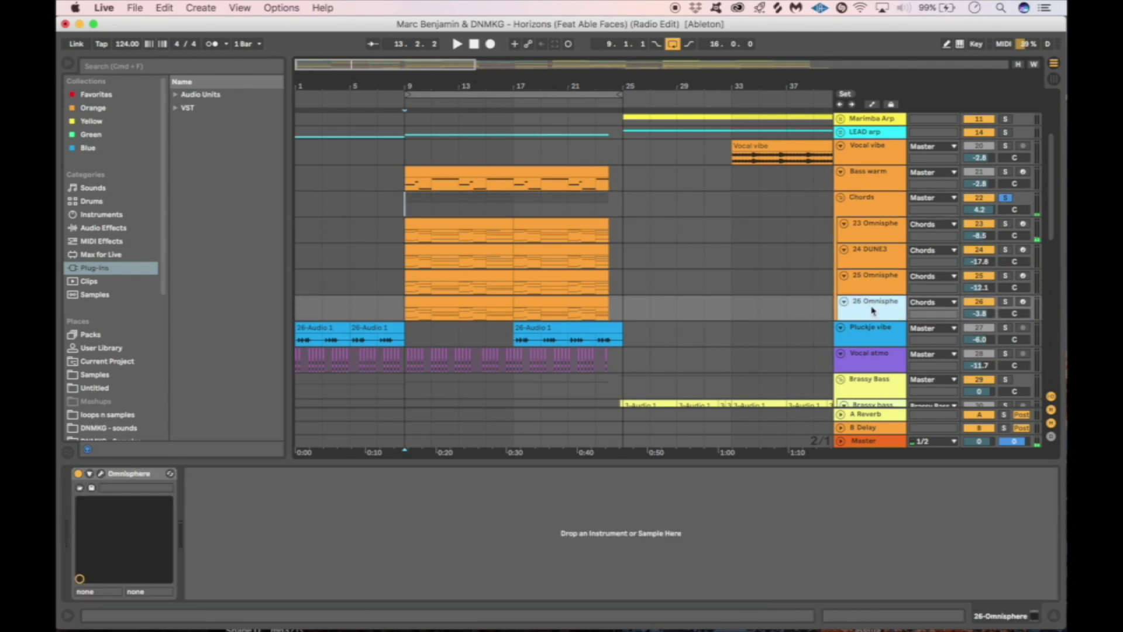
{"action": "left_click", "coordinate": [879, 230]}
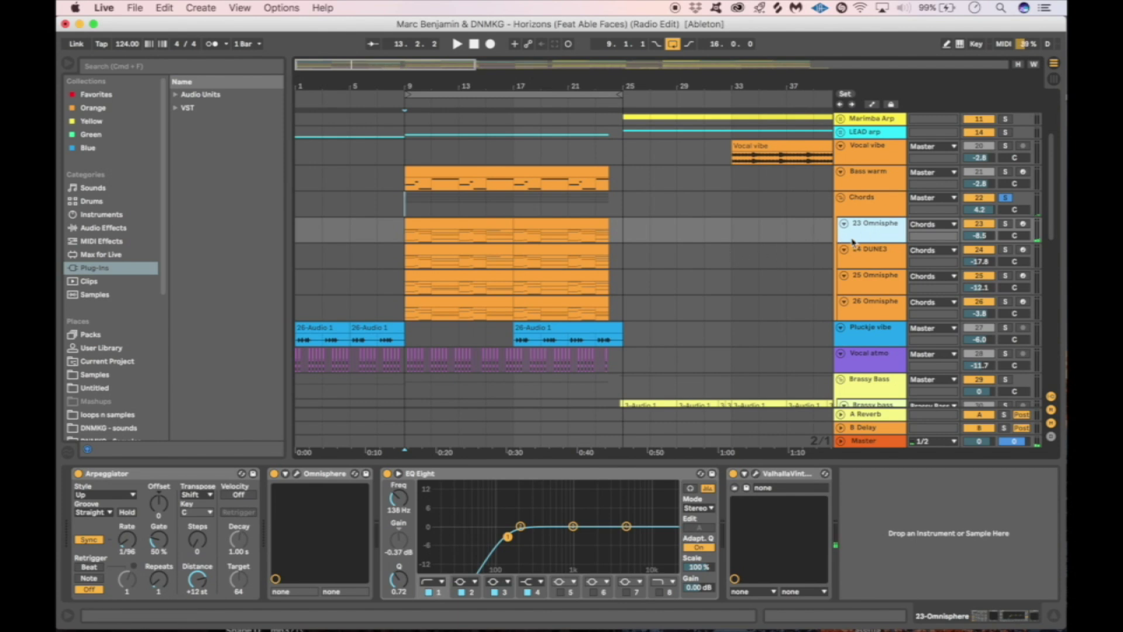
{"action": "left_click", "coordinate": [875, 295]}
{"action": "left_click", "coordinate": [864, 307]}
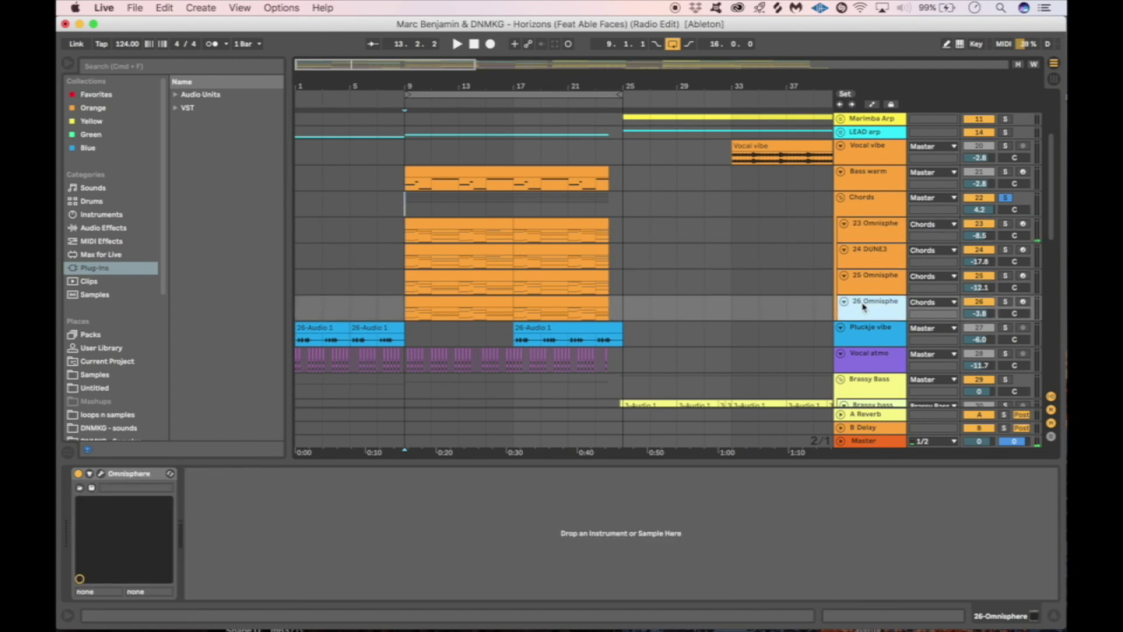
{"action": "left_click", "coordinate": [869, 288]}
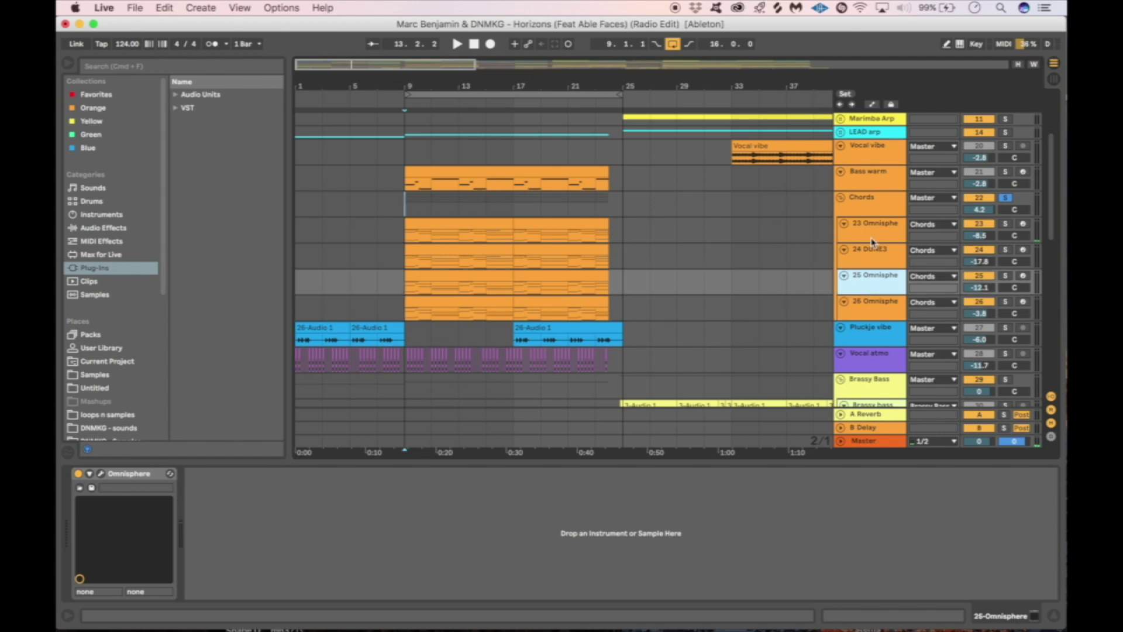
{"action": "left_click", "coordinate": [872, 240]}
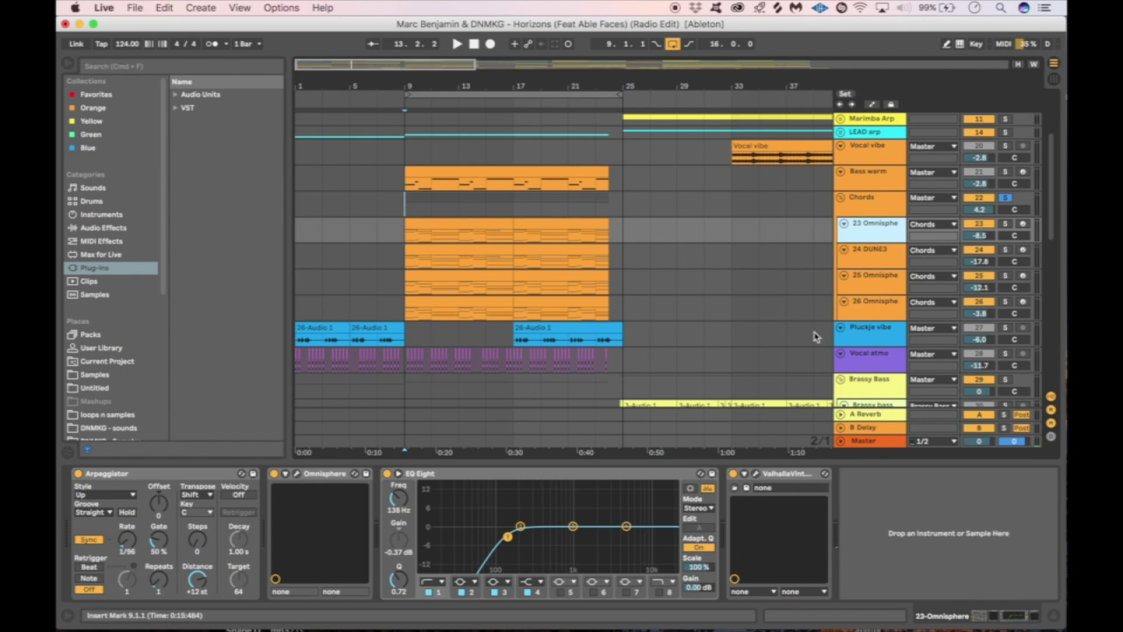
- Solo track 23 Omnisphere, play it from bar 9 and view its ValhallaVintageVerb settings
{"action": "left_click", "coordinate": [1005, 225]}
{"action": "key", "text": "space"}
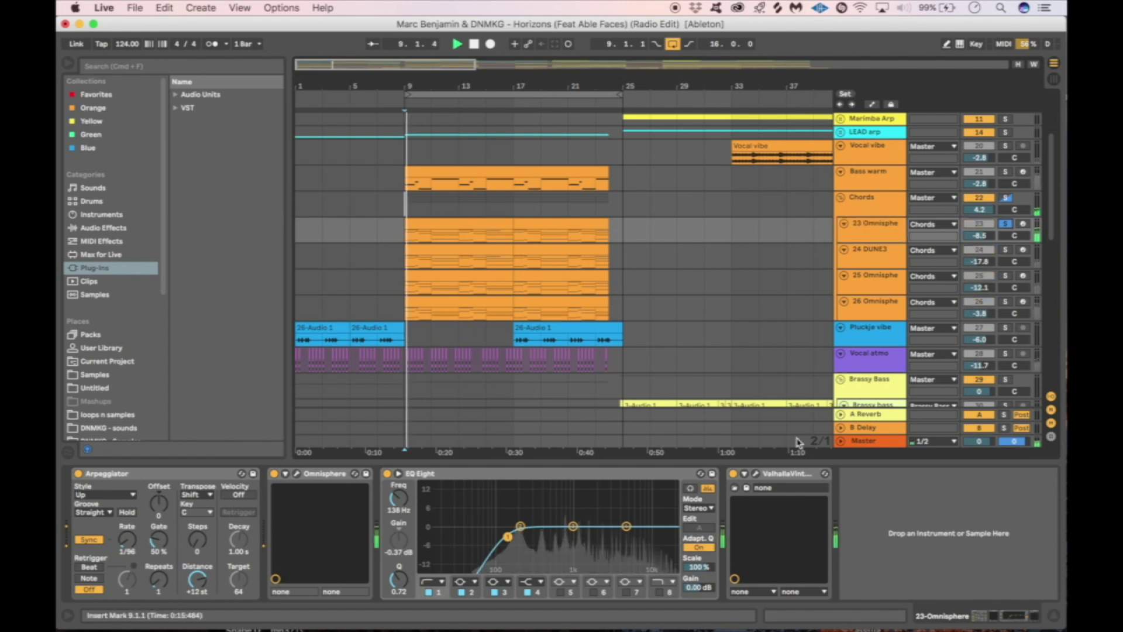
{"action": "left_click", "coordinate": [754, 477]}
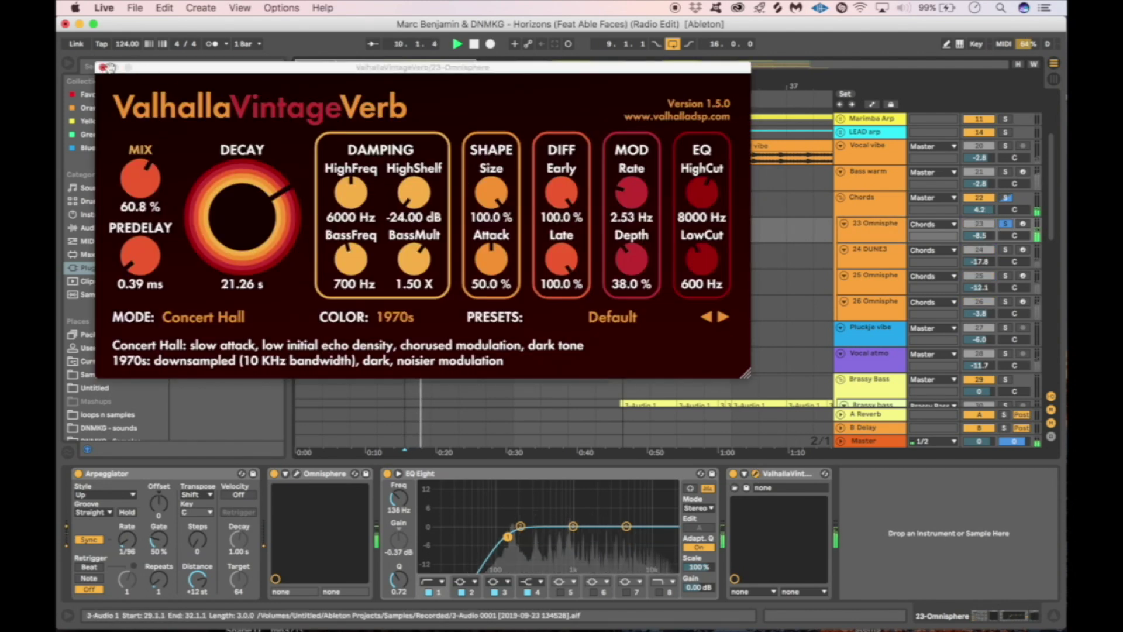
{"action": "left_click", "coordinate": [105, 68]}
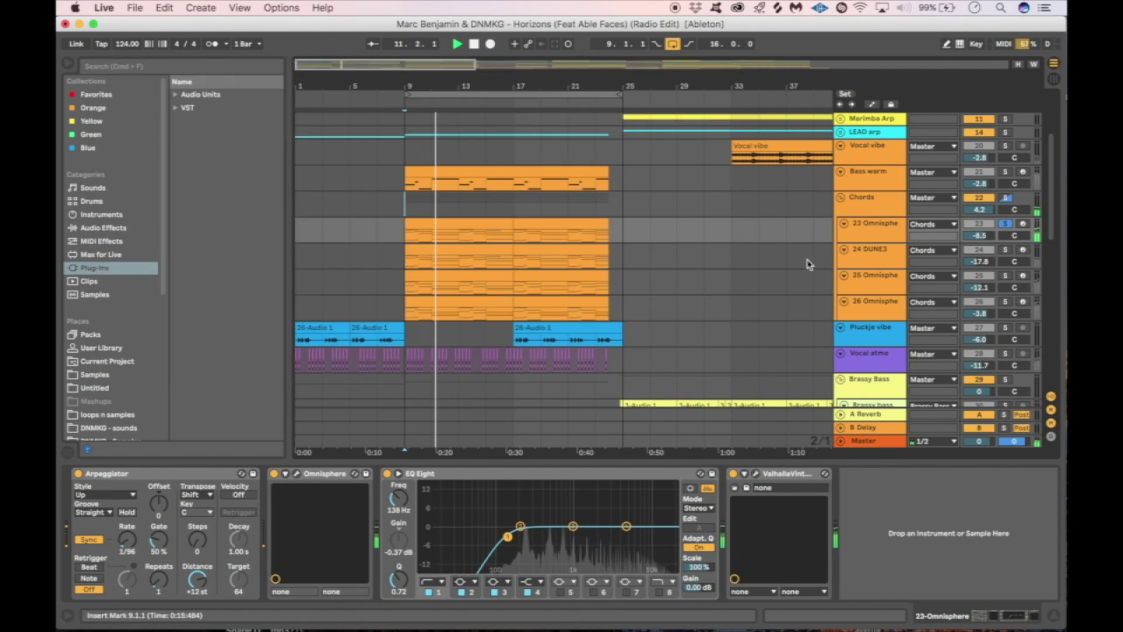
- Audition tracks 25 and 26 Omnisphere soloed one after the other, and return the solo to the whole Chords group
{"action": "left_click", "coordinate": [1012, 288]}
{"action": "left_click", "coordinate": [1005, 276]}
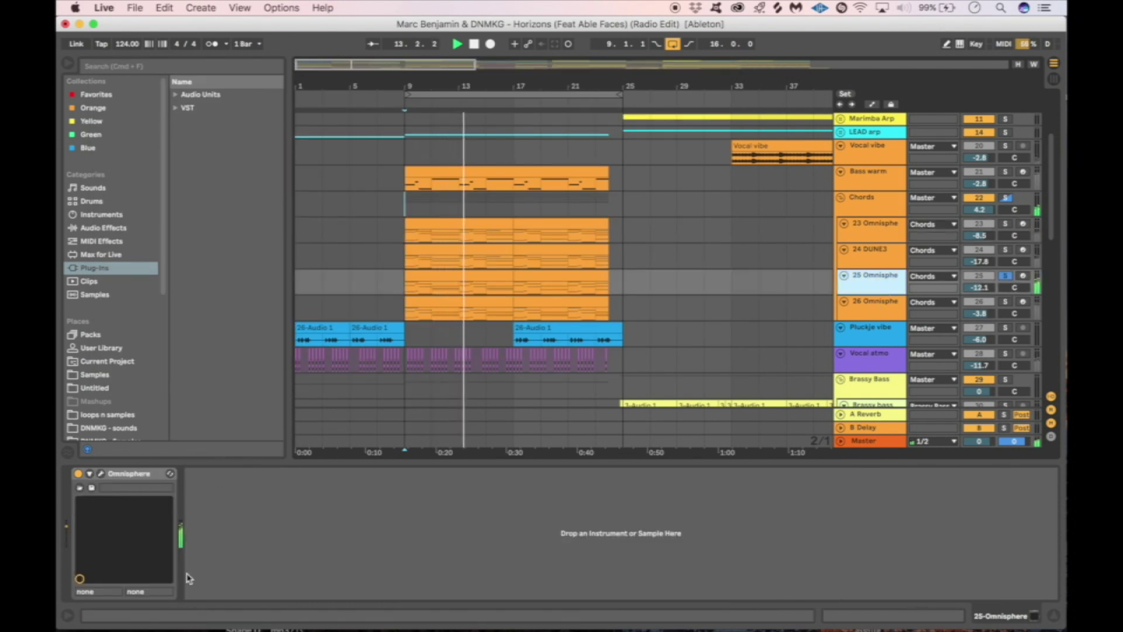
{"action": "left_click", "coordinate": [1005, 301]}
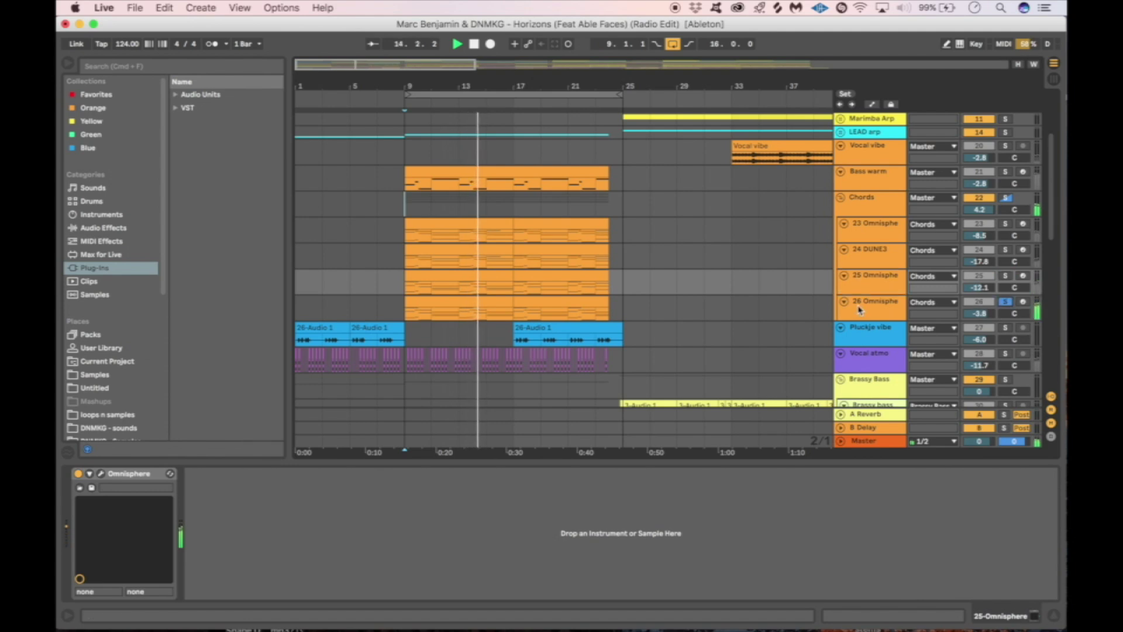
{"action": "left_click", "coordinate": [898, 305]}
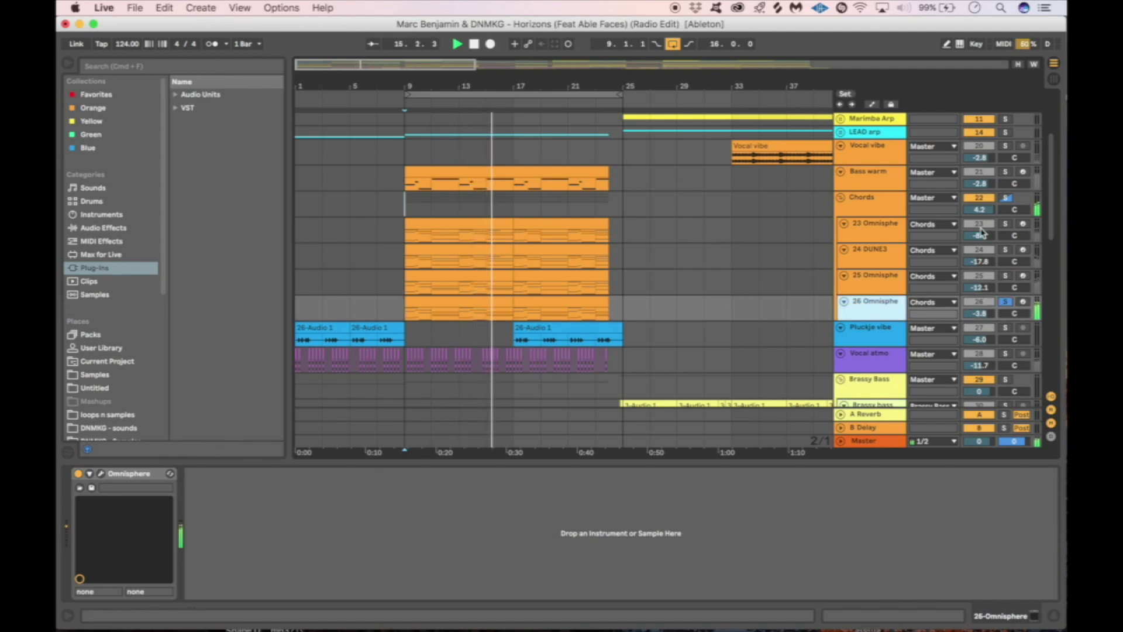
{"action": "left_click", "coordinate": [1044, 209]}
{"action": "key", "text": "s"}
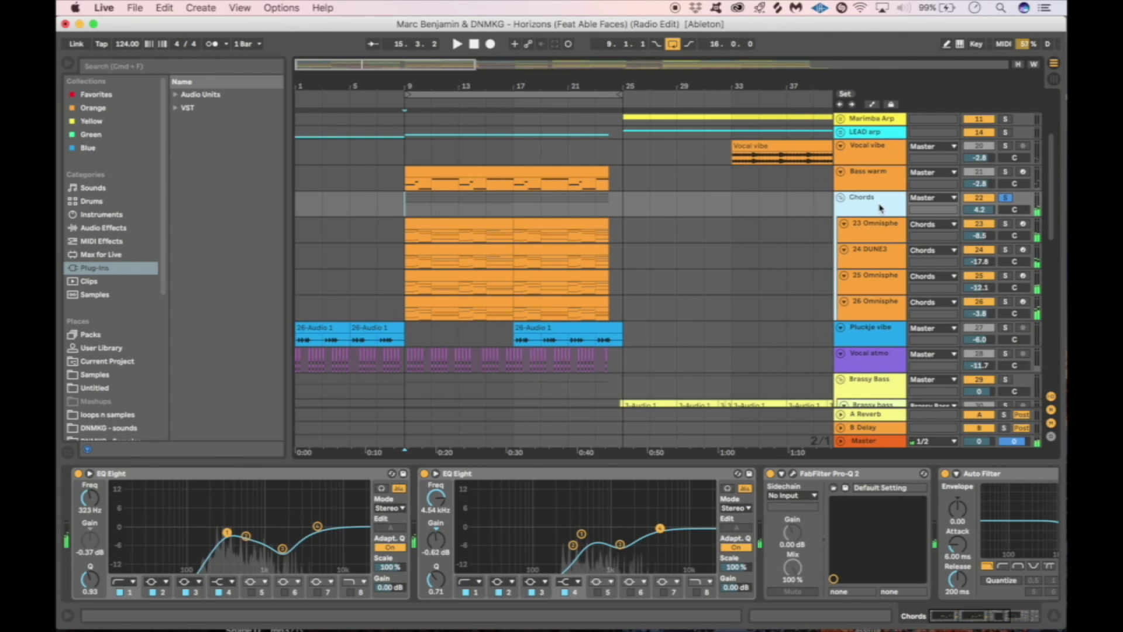
- Examine the Chords group's effects chain, including the FabFilter Pro-Q 2 curve
{"action": "scroll", "coordinate": [402, 522], "scroll_direction": "right", "scroll_amount": 2}
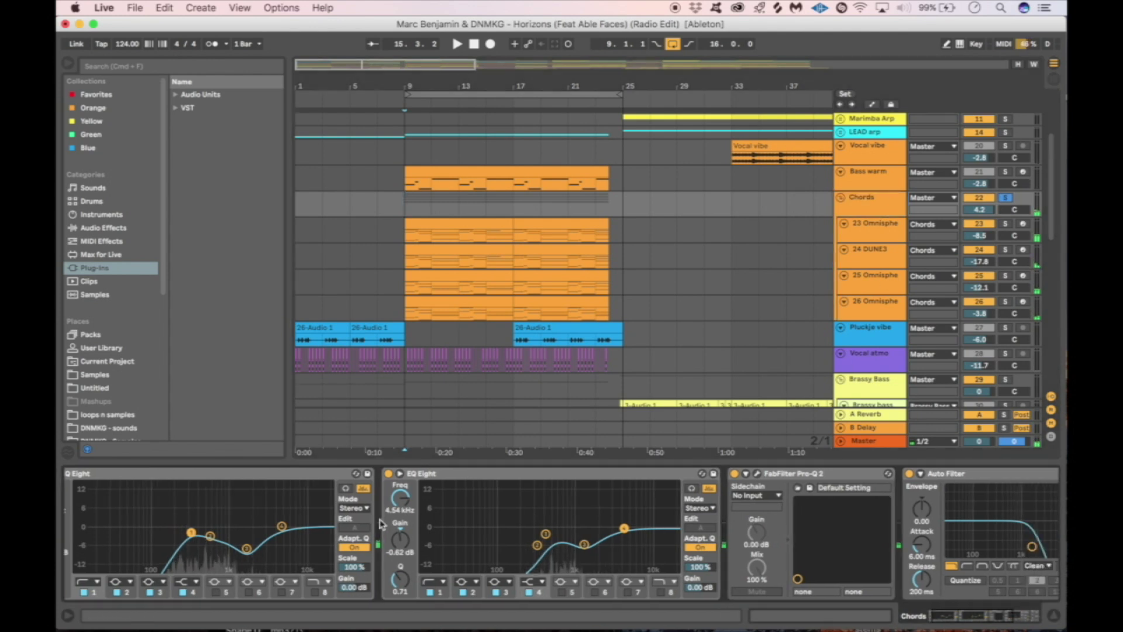
{"action": "scroll", "coordinate": [562, 550], "scroll_direction": "right", "scroll_amount": 10}
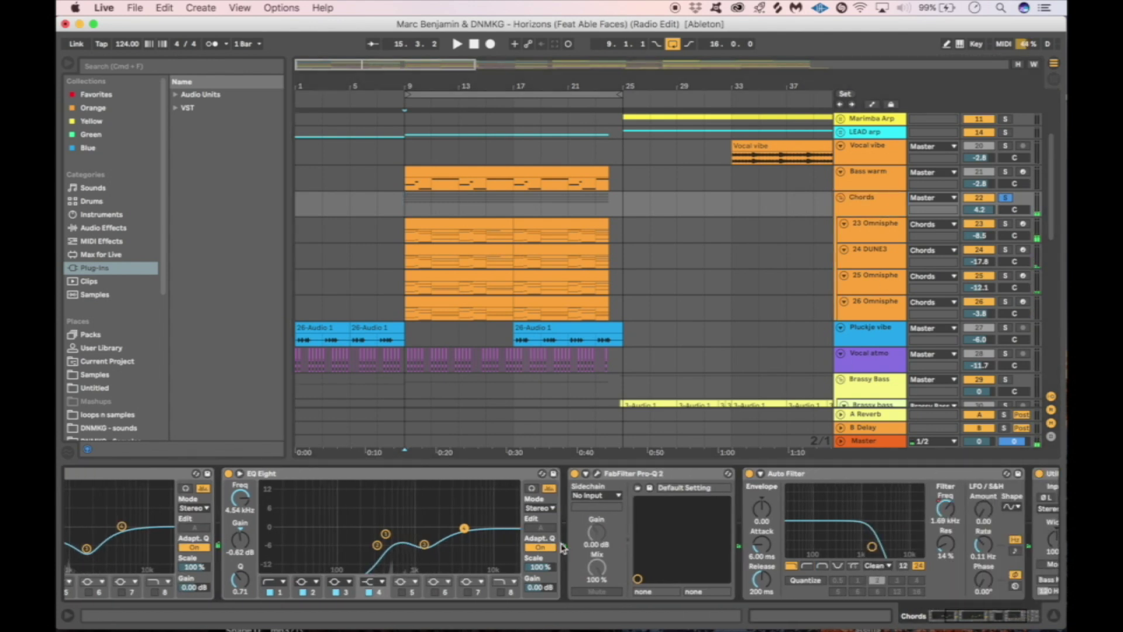
{"action": "left_click", "coordinate": [457, 474]}
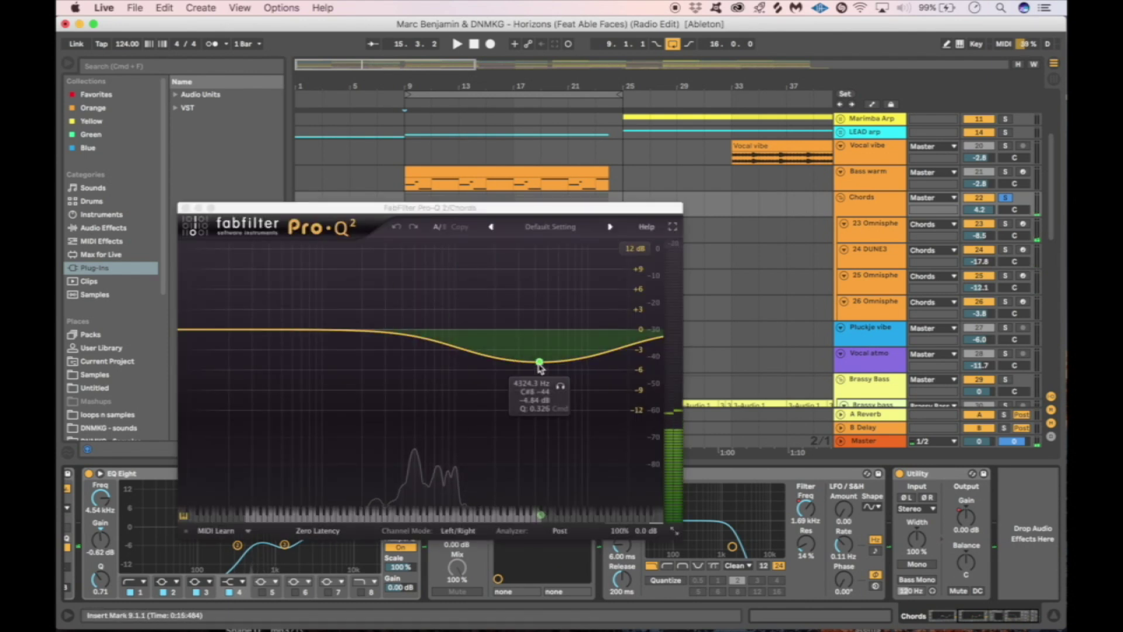
{"action": "left_click", "coordinate": [185, 207]}
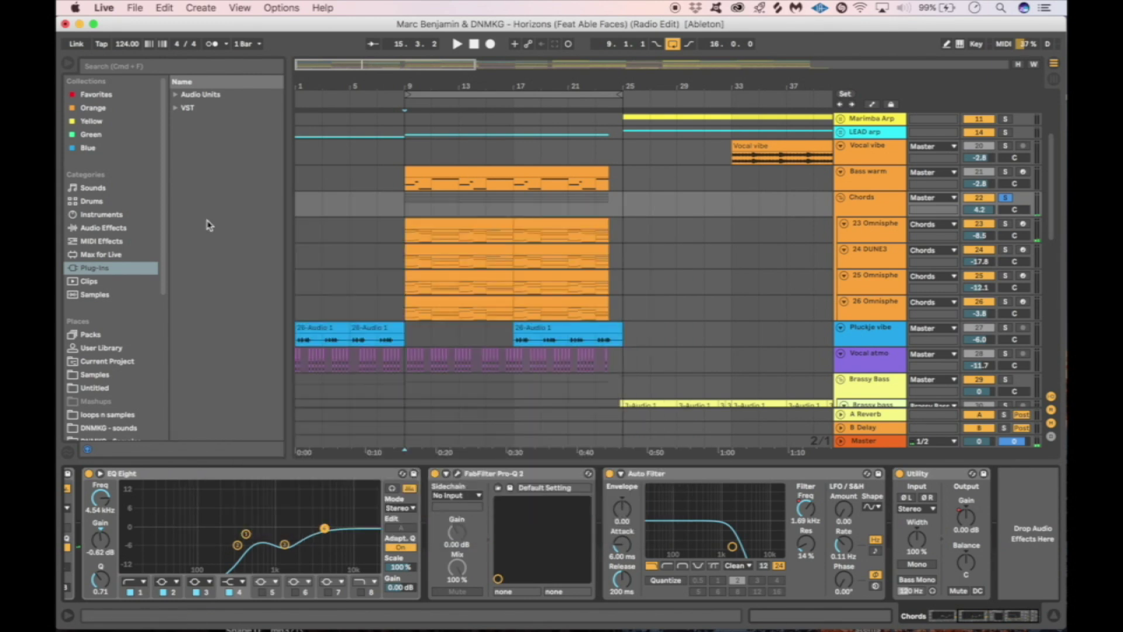
{"action": "scroll", "coordinate": [655, 501], "scroll_direction": "right", "scroll_amount": 1}
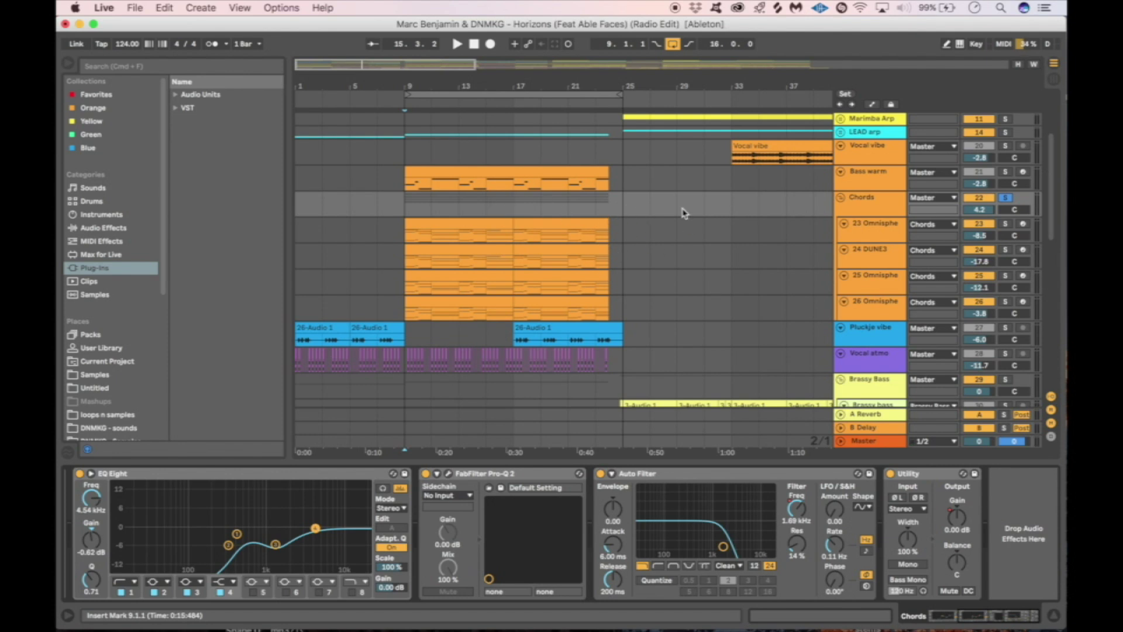
- Turn off the solo on the Chords group
{"action": "left_click", "coordinate": [1004, 199]}
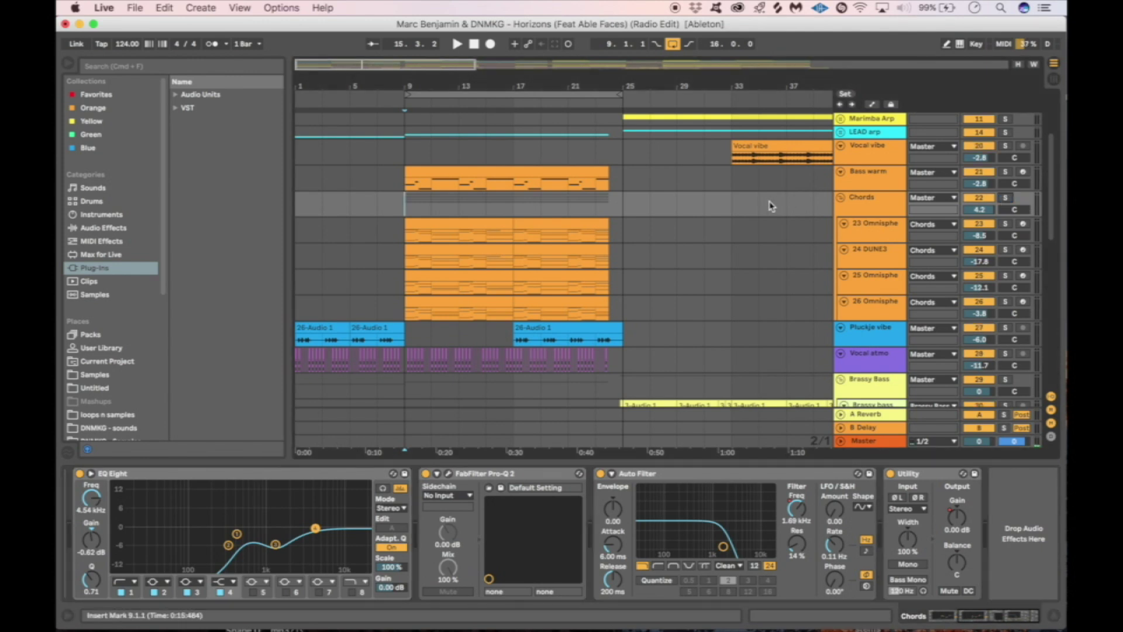
{"action": "left_click", "coordinate": [913, 614]}
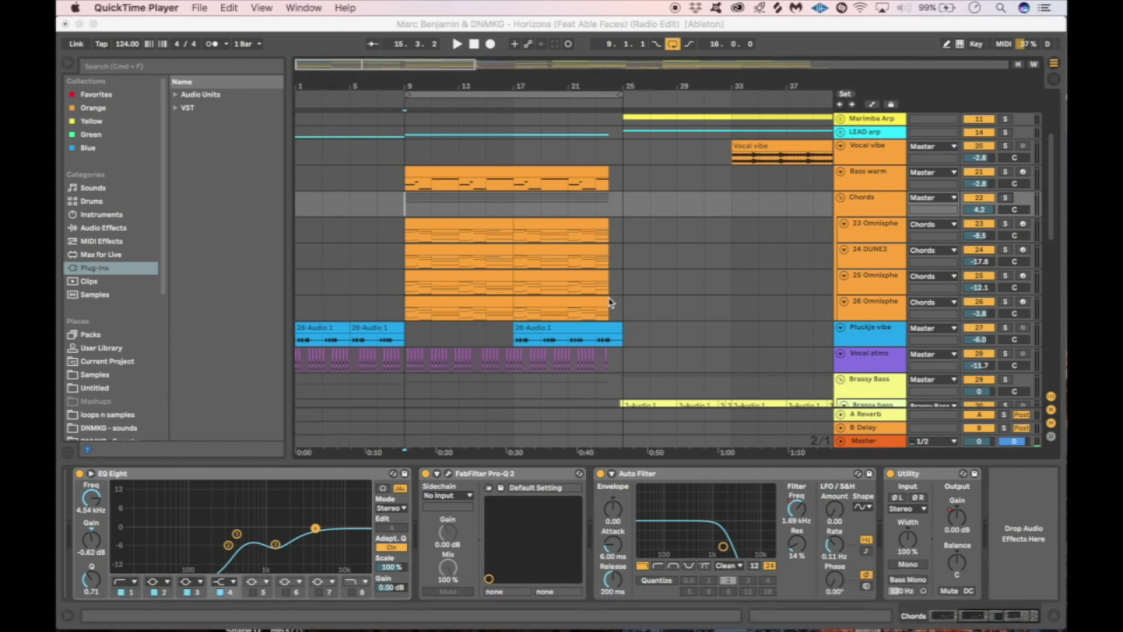
{"action": "scroll", "coordinate": [677, 249], "scroll_direction": "up", "scroll_amount": 3}
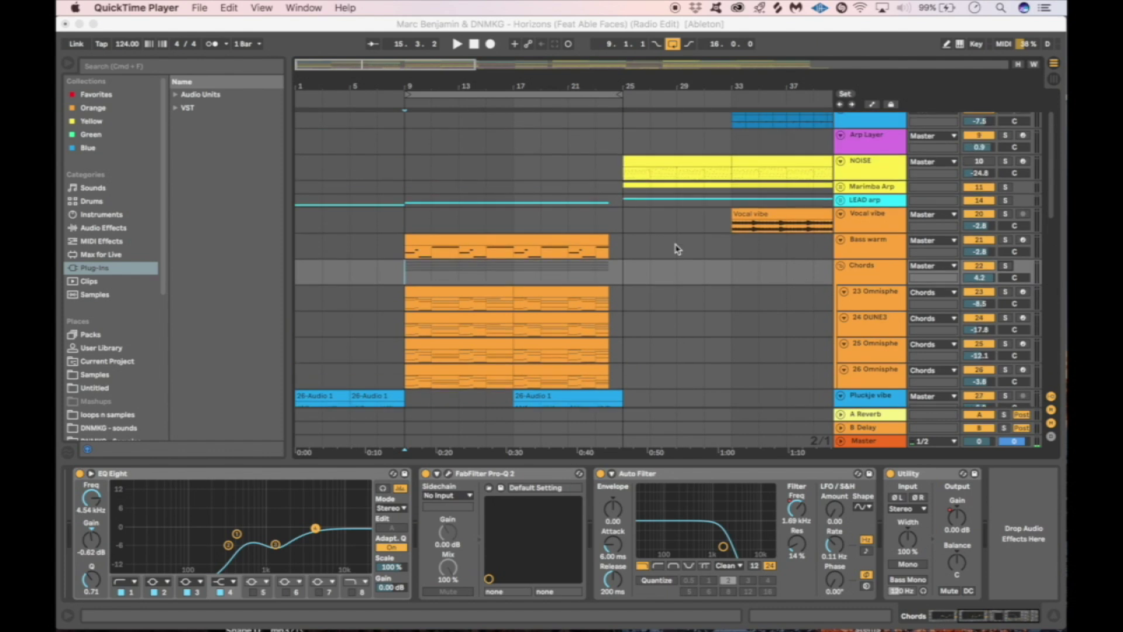
- Select the MIDI clip on the Bass warm track and fold the Chords group
{"action": "left_click", "coordinate": [899, 262]}
{"action": "left_click", "coordinate": [878, 256]}
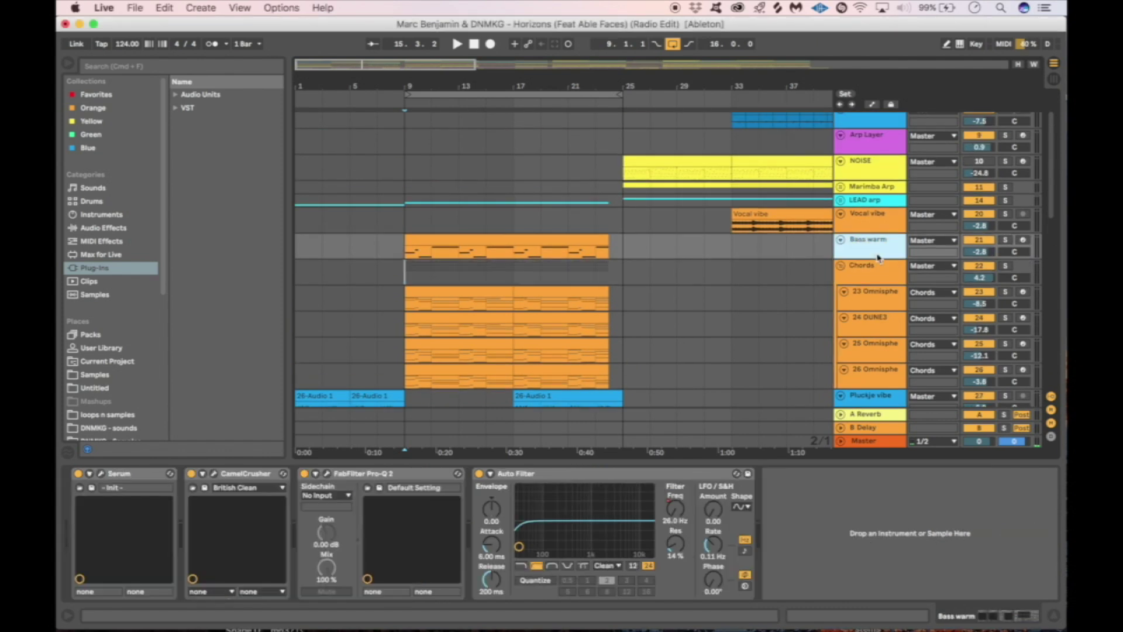
{"action": "left_click", "coordinate": [520, 256]}
{"action": "left_click", "coordinate": [841, 266]}
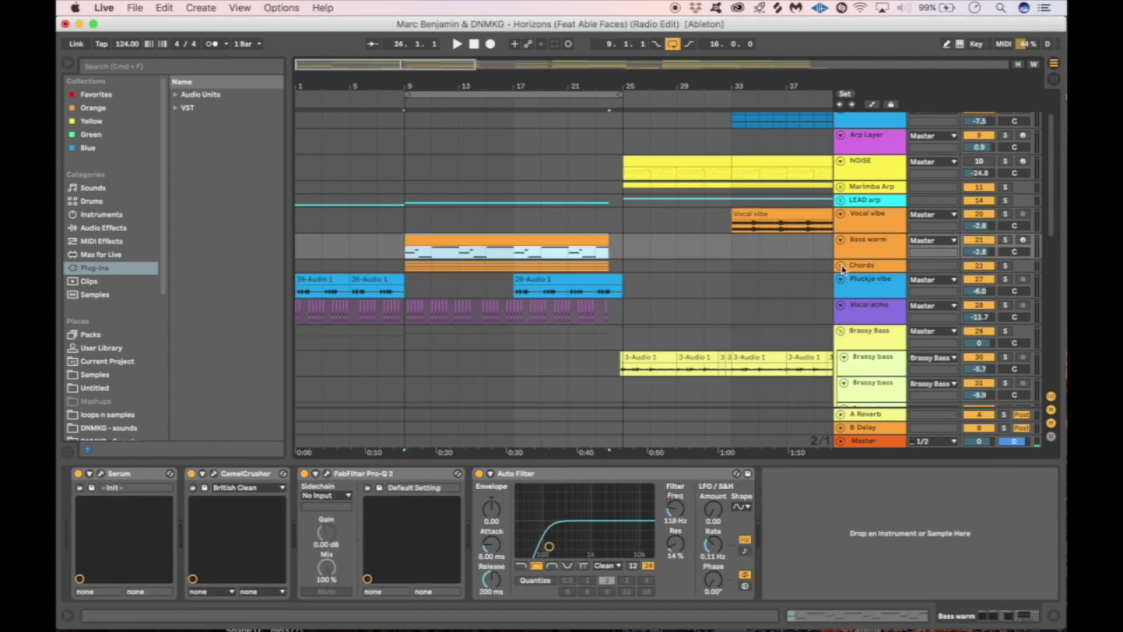
- Solo the Bass warm track and play its part from bar 9 with its device chain shown
{"action": "left_click", "coordinate": [1005, 245]}
{"action": "left_click", "coordinate": [446, 245]}
{"action": "left_click", "coordinate": [871, 251]}
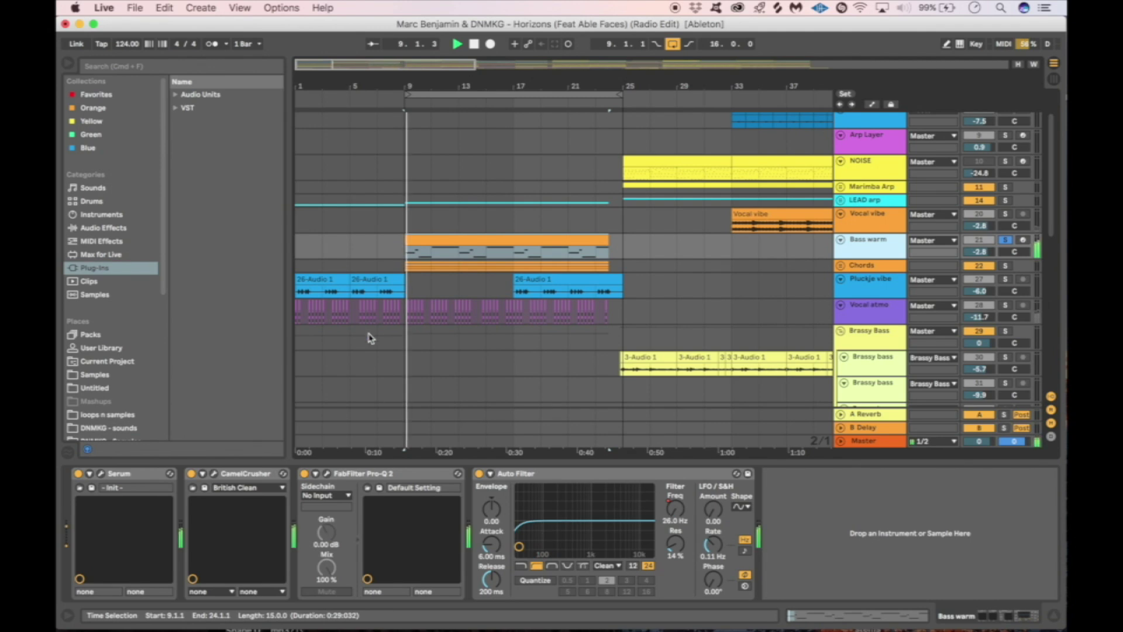
- Examine the oscillator and FX pages of the Serum instrument on the Bass warm track
{"action": "left_click", "coordinate": [101, 473]}
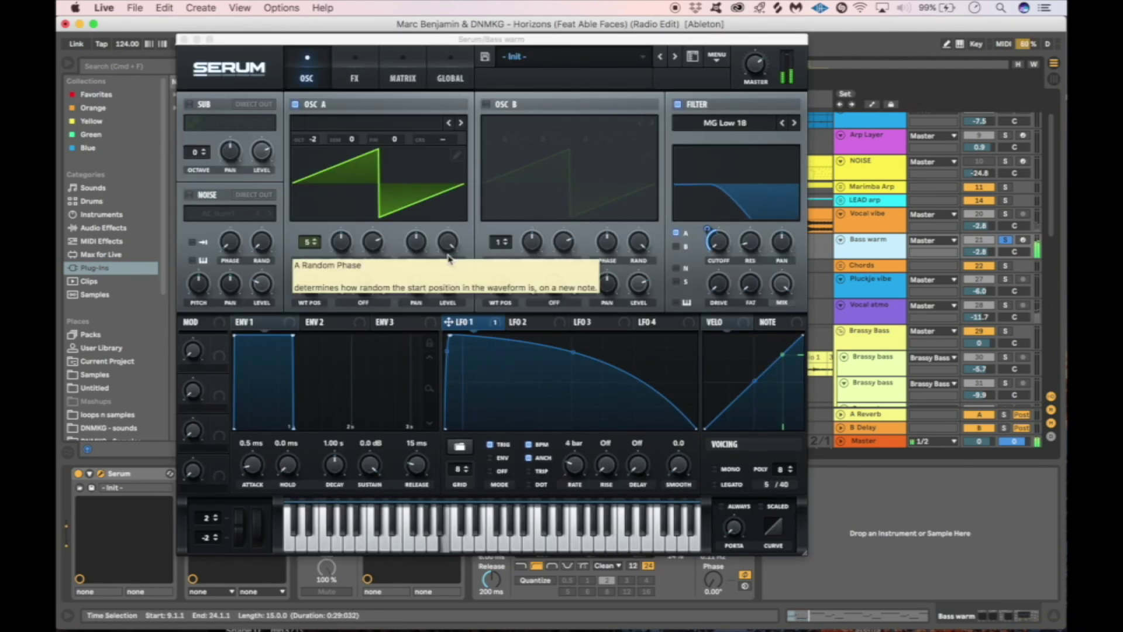
{"action": "left_click", "coordinate": [357, 78]}
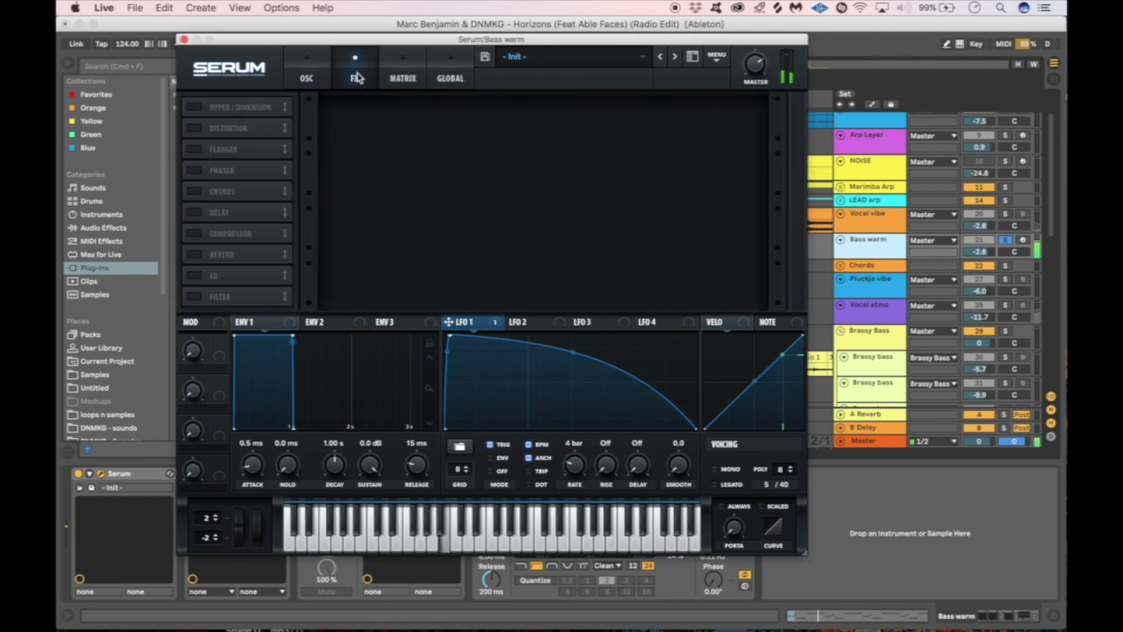
{"action": "left_click", "coordinate": [310, 65]}
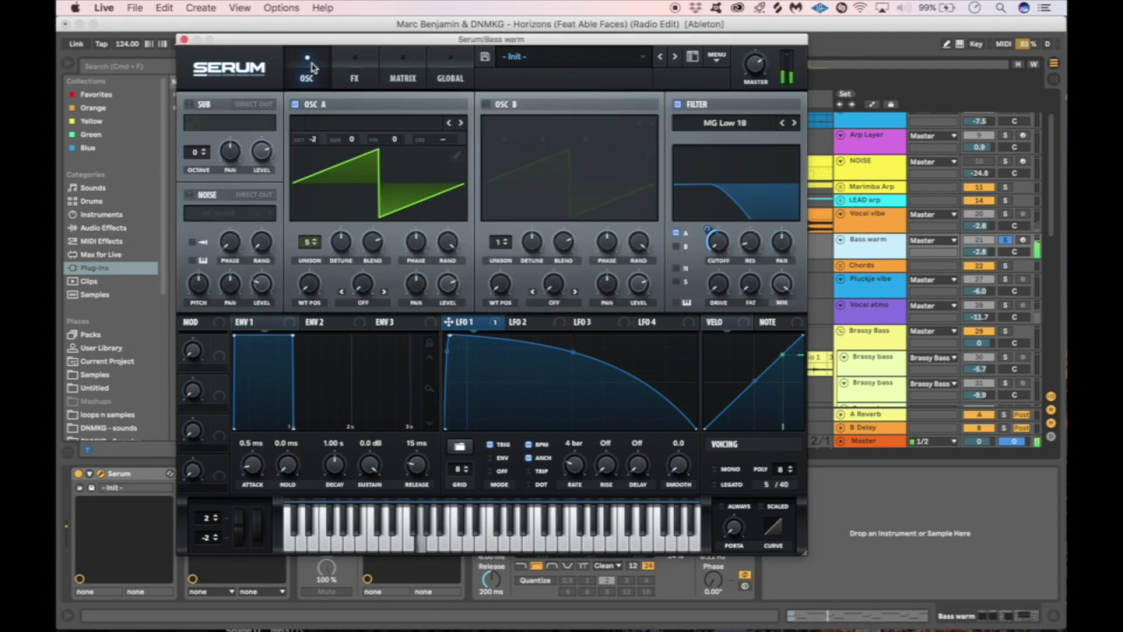
{"action": "left_click", "coordinate": [184, 39]}
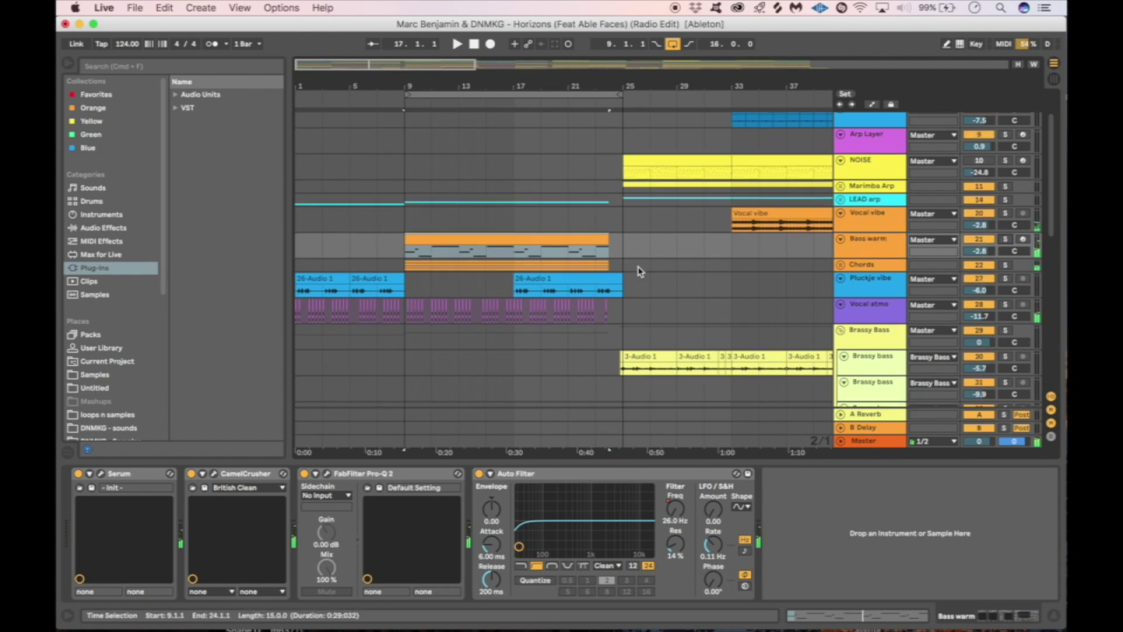
- Fold the Brassy Bass group so its audio layers are hidden
{"action": "scroll", "coordinate": [640, 271], "scroll_direction": "down", "scroll_amount": 5}
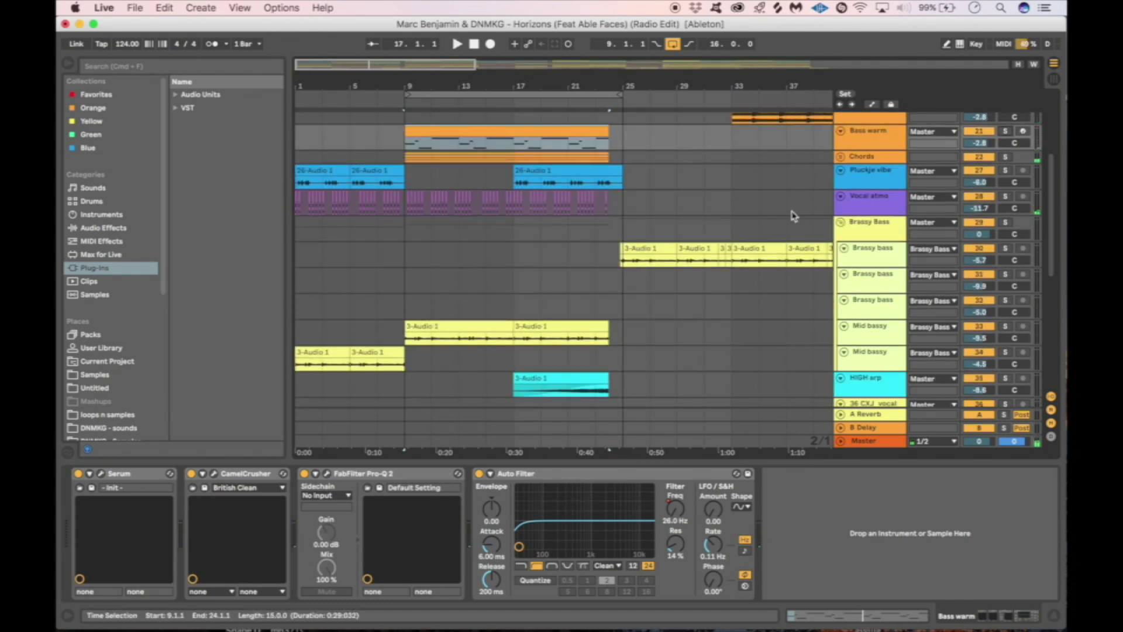
{"action": "left_click", "coordinate": [840, 222]}
{"action": "scroll", "coordinate": [464, 190], "scroll_direction": "up", "scroll_amount": 3}
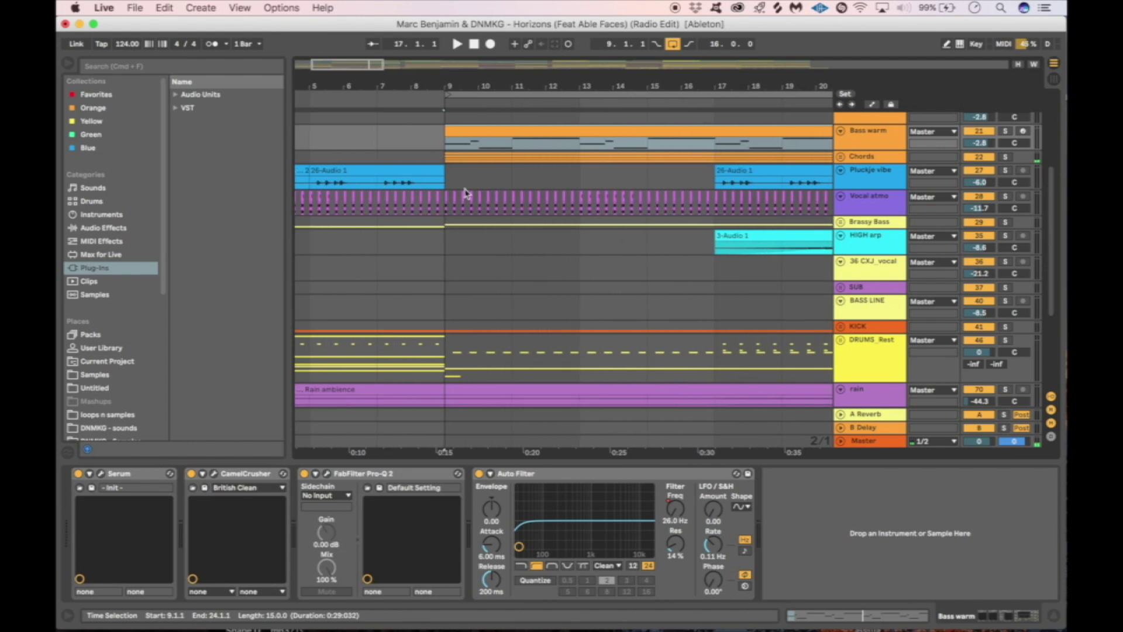
- Place the insert marker at bar 9 on the Pluckje vibe track and solo the Vocal atmo track
{"action": "left_click", "coordinate": [465, 186]}
{"action": "scroll", "coordinate": [585, 205], "scroll_direction": "up", "scroll_amount": 2}
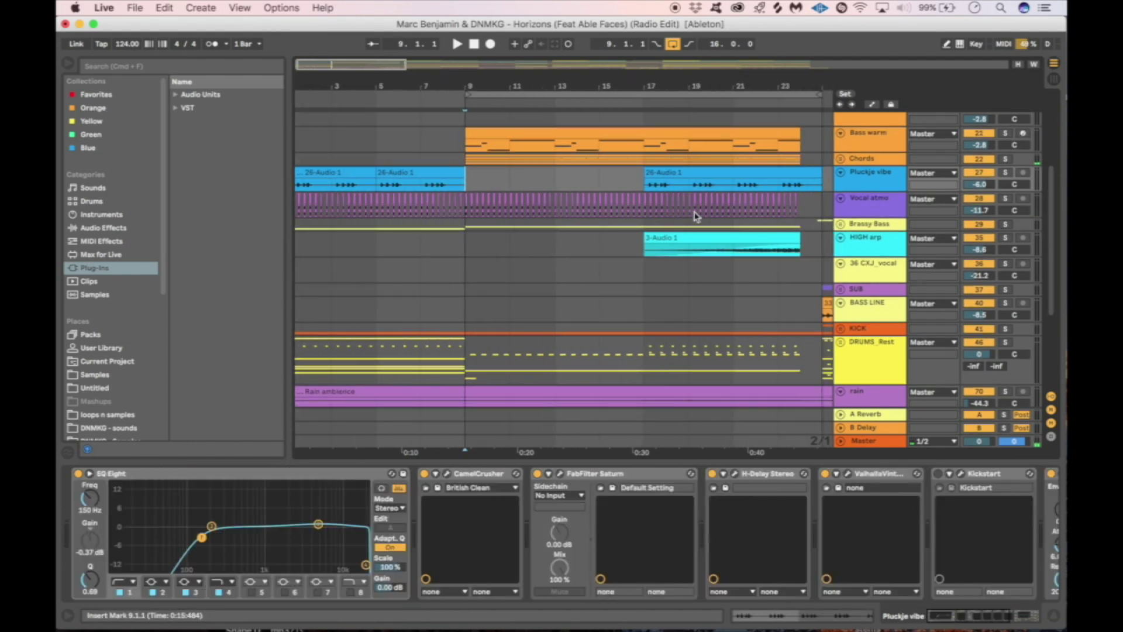
{"action": "scroll", "coordinate": [696, 216], "scroll_direction": "right", "scroll_amount": 2}
{"action": "left_click", "coordinate": [1005, 206]}
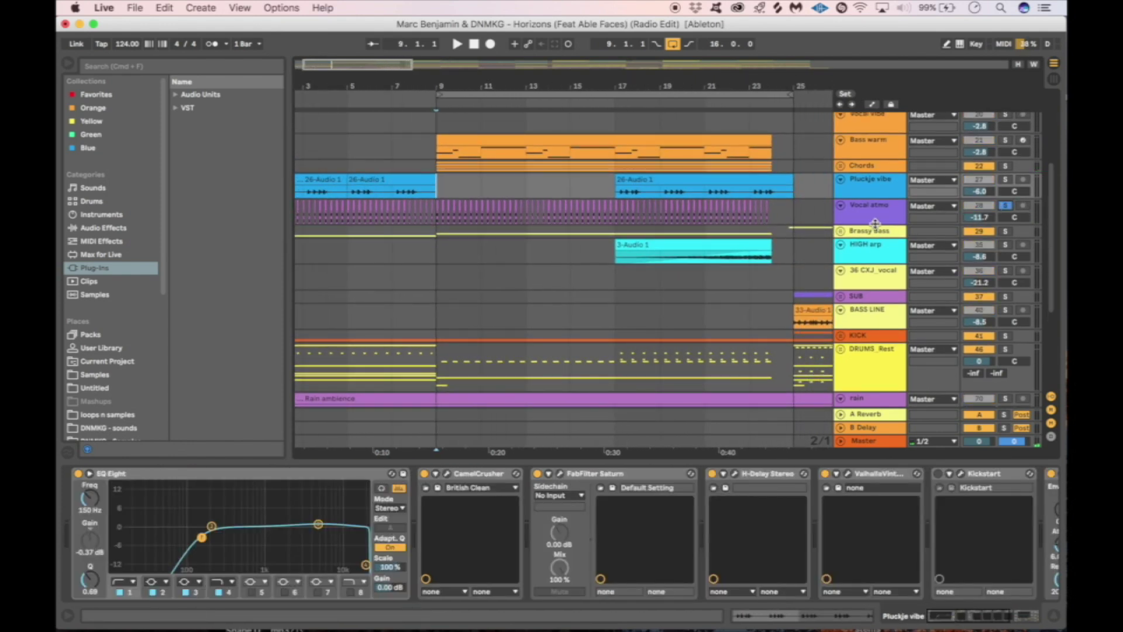
- Enlarge the Vocal atmo track, show its device chain and play the soloed part from bar 9
{"action": "left_click_drag", "start_coordinate": [873, 223], "coordinate": [871, 259]}
{"action": "left_click", "coordinate": [433, 232]}
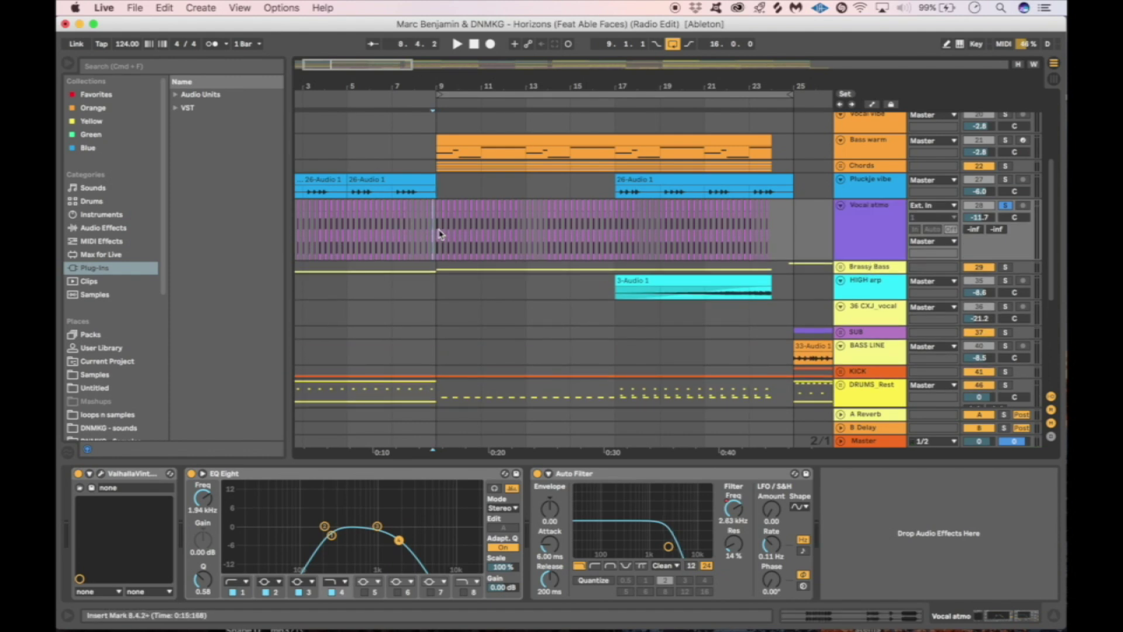
{"action": "left_click", "coordinate": [877, 227]}
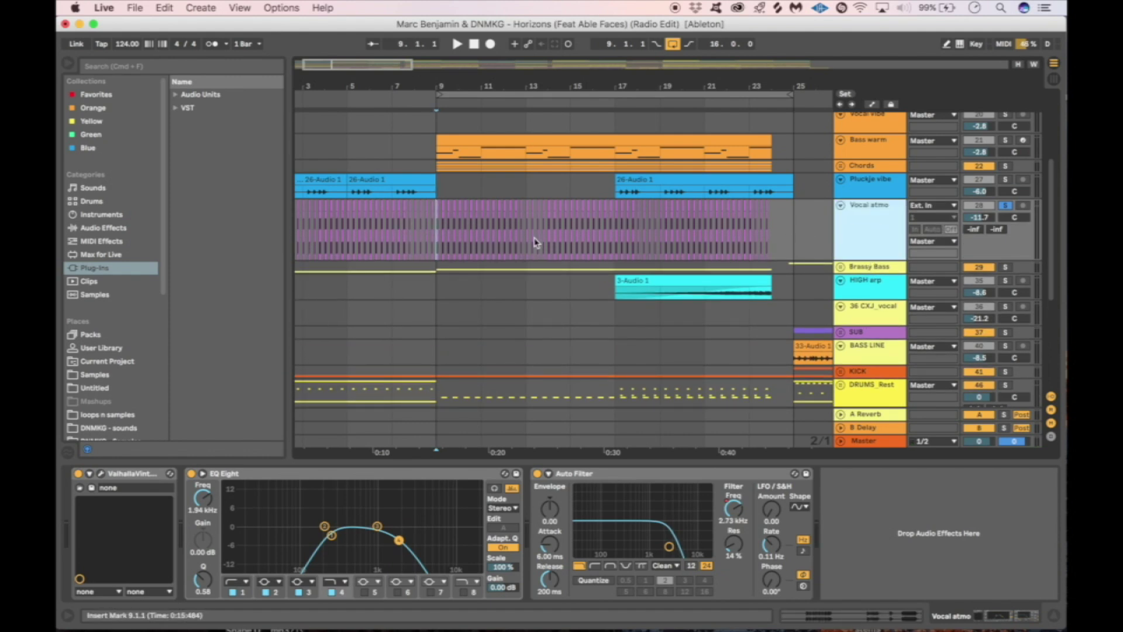
{"action": "scroll", "coordinate": [626, 225], "scroll_direction": "right", "scroll_amount": 2}
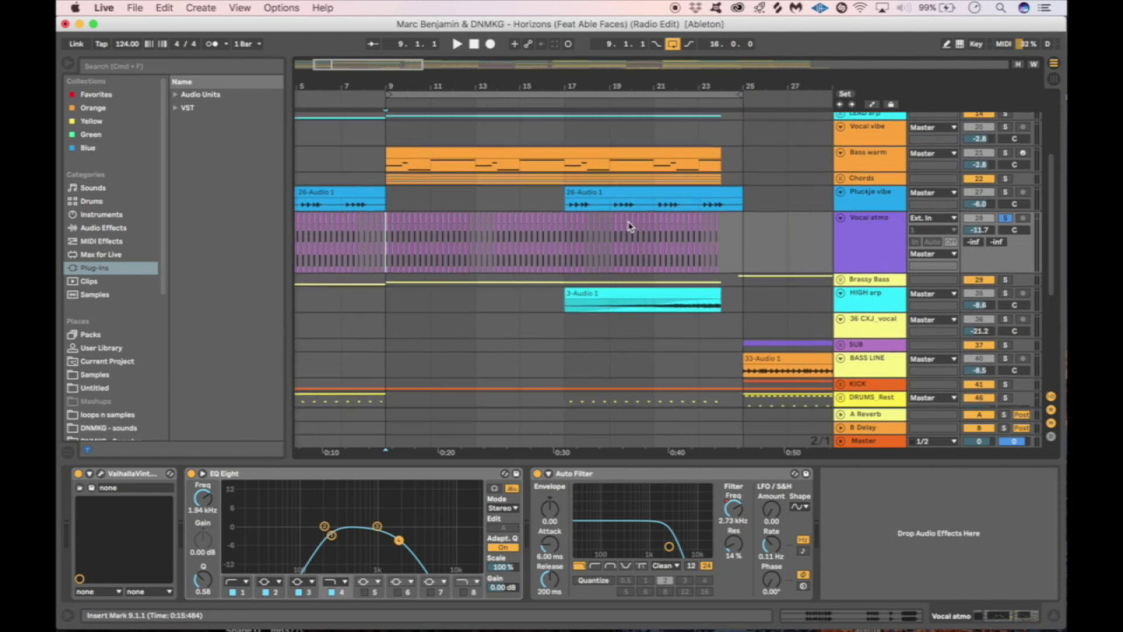
{"action": "key", "text": "space"}
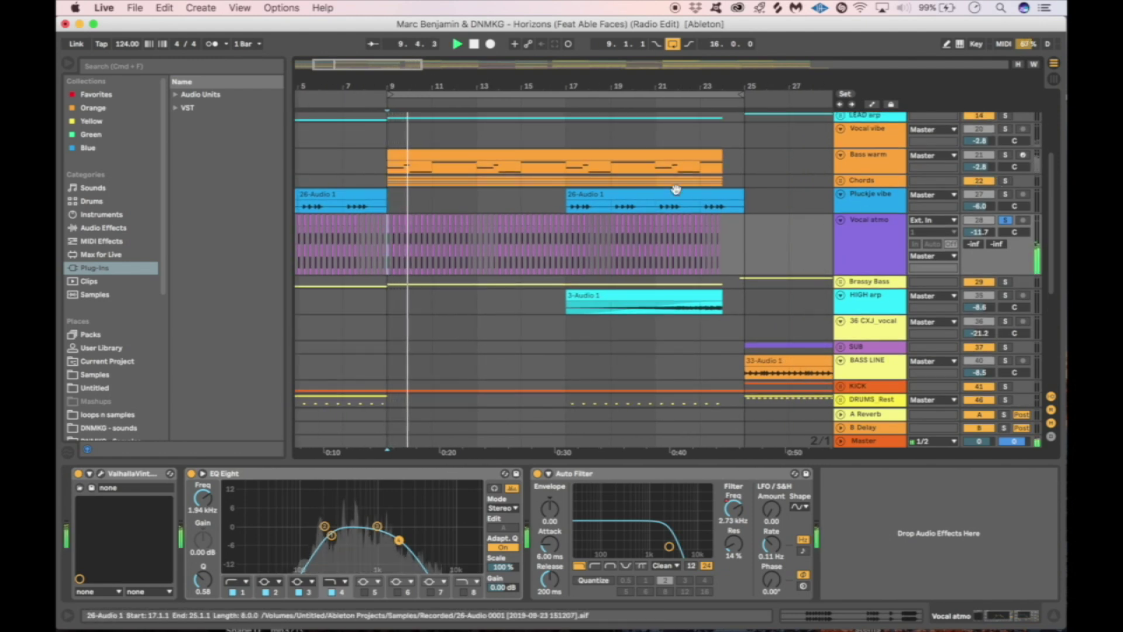
- Solo the Chords group and the Bass warm track together with Vocal atmo during playback, keeping Vocal atmo's devices shown
{"action": "left_click", "coordinate": [1004, 181]}
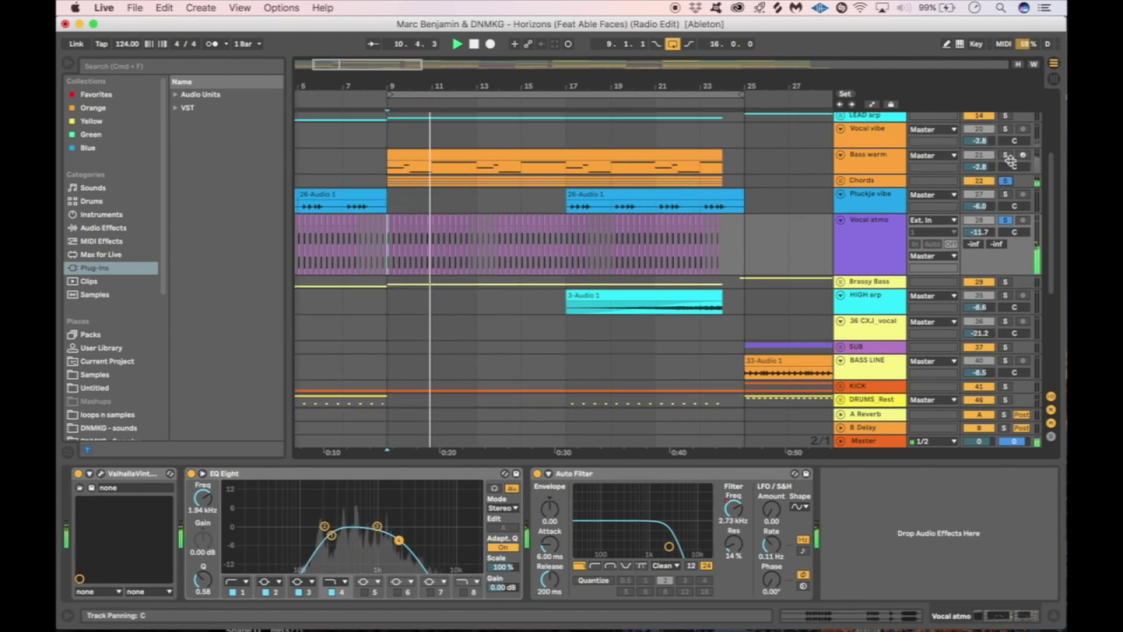
{"action": "left_click", "coordinate": [1005, 155]}
{"action": "left_click", "coordinate": [870, 243]}
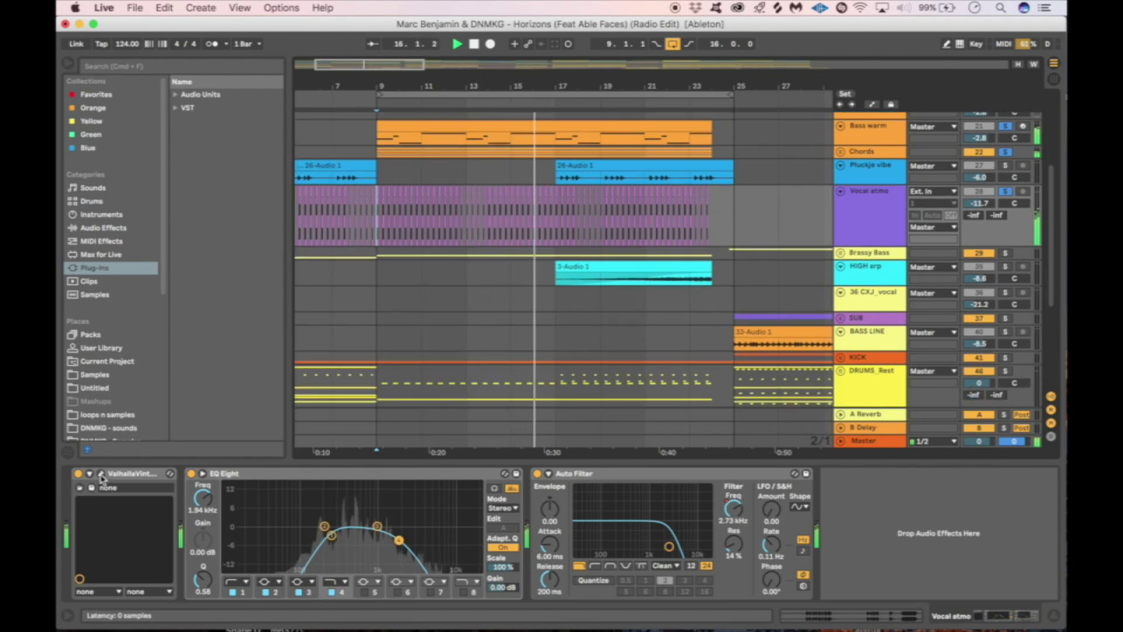
- Stop playback, unfold the Brassy Bass group and select the group track
{"action": "scroll", "coordinate": [877, 194], "scroll_direction": "down", "scroll_amount": 3}
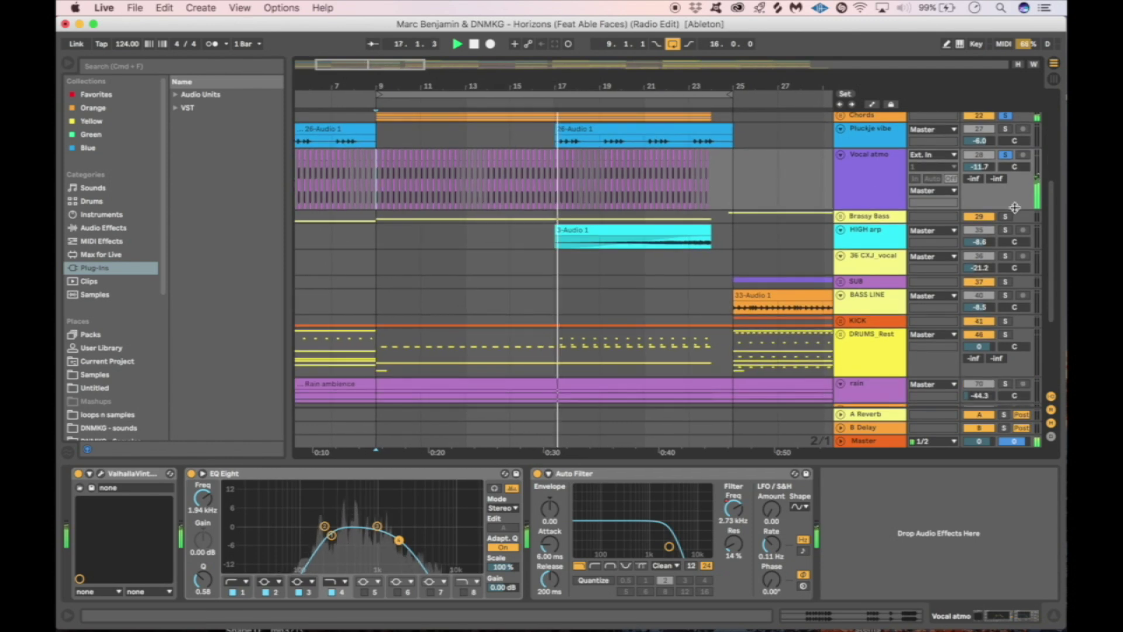
{"action": "left_click", "coordinate": [841, 216]}
{"action": "key", "text": "space"}
{"action": "scroll", "coordinate": [880, 171], "scroll_direction": "down", "scroll_amount": 1}
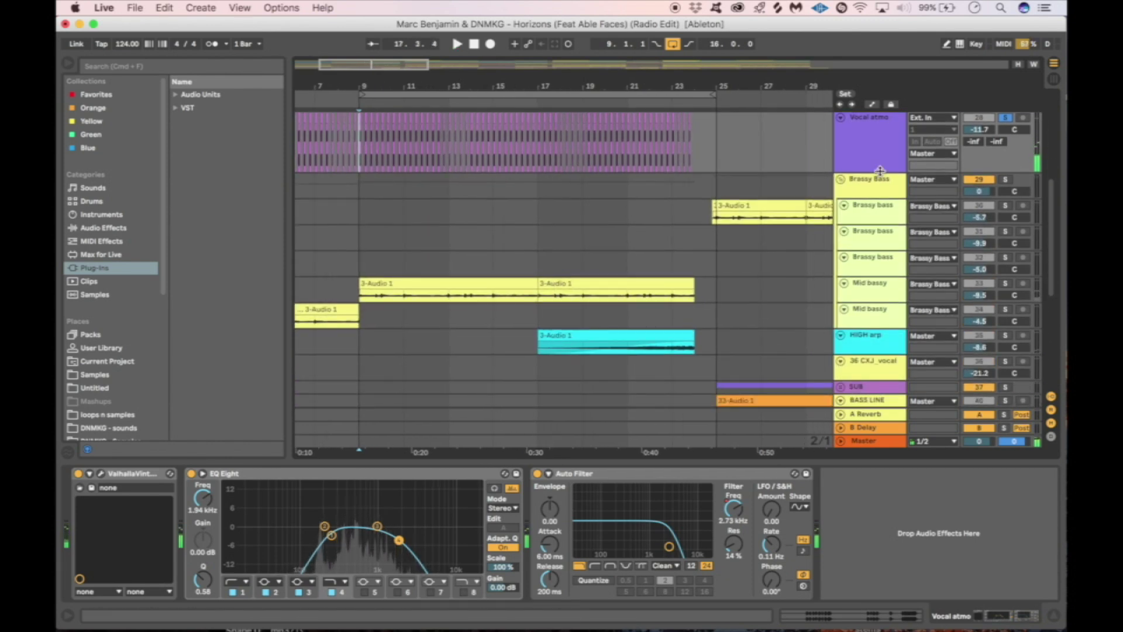
{"action": "scroll", "coordinate": [826, 191], "scroll_direction": "up", "scroll_amount": 5}
{"action": "scroll", "coordinate": [826, 191], "scroll_direction": "down", "scroll_amount": 5}
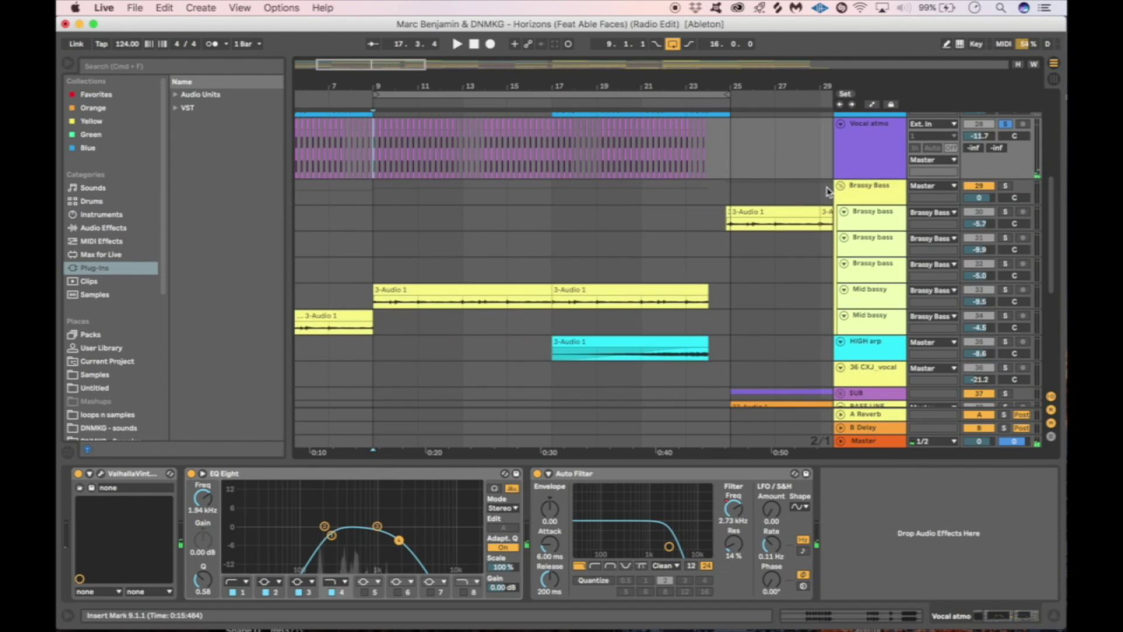
{"action": "left_click", "coordinate": [871, 186]}
- Loop the Mid bassy clip spanning bars 9 to 17 and solo its track
{"action": "scroll", "coordinate": [620, 251], "scroll_direction": "down", "scroll_amount": 4}
{"action": "left_click", "coordinate": [464, 244]}
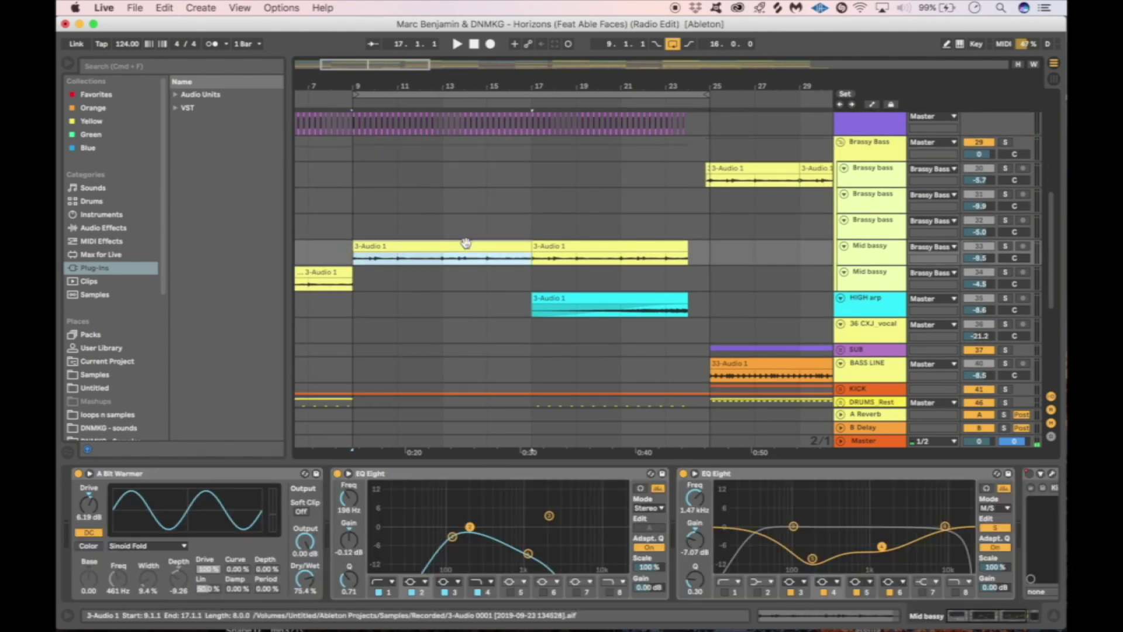
{"action": "key", "text": "super+l"}
{"action": "left_click", "coordinate": [872, 261]}
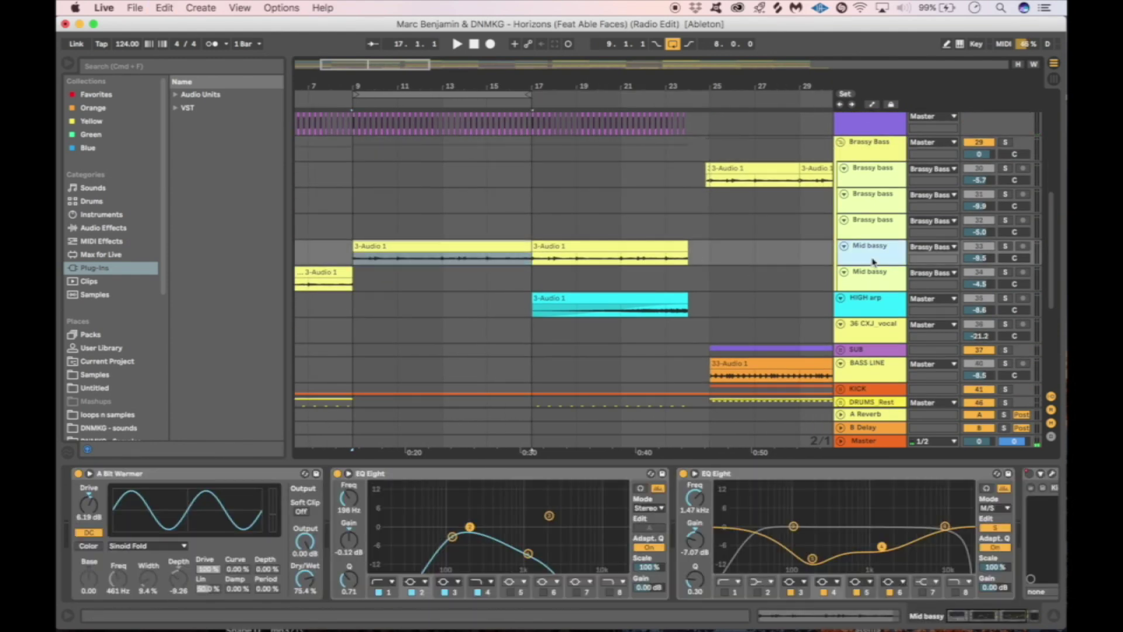
{"action": "left_click", "coordinate": [1004, 248]}
- Play the looped Mid bassy clip from bar 9 to hear it in solo
{"action": "scroll", "coordinate": [546, 263], "scroll_direction": "down", "scroll_amount": 2}
{"action": "scroll", "coordinate": [545, 263], "scroll_direction": "left", "scroll_amount": 3}
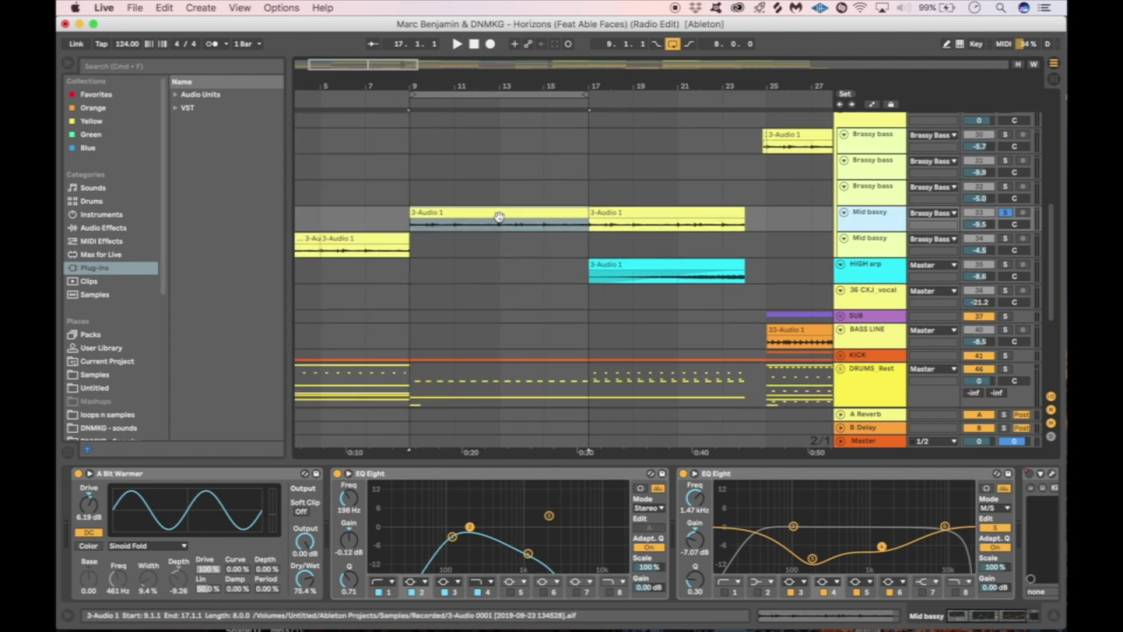
{"action": "scroll", "coordinate": [499, 219], "scroll_direction": "up", "scroll_amount": 2}
{"action": "scroll", "coordinate": [499, 219], "scroll_direction": "left", "scroll_amount": 1}
{"action": "scroll", "coordinate": [411, 253], "scroll_direction": "up", "scroll_amount": 1}
{"action": "scroll", "coordinate": [410, 253], "scroll_direction": "right", "scroll_amount": 1}
{"action": "key", "text": "space"}
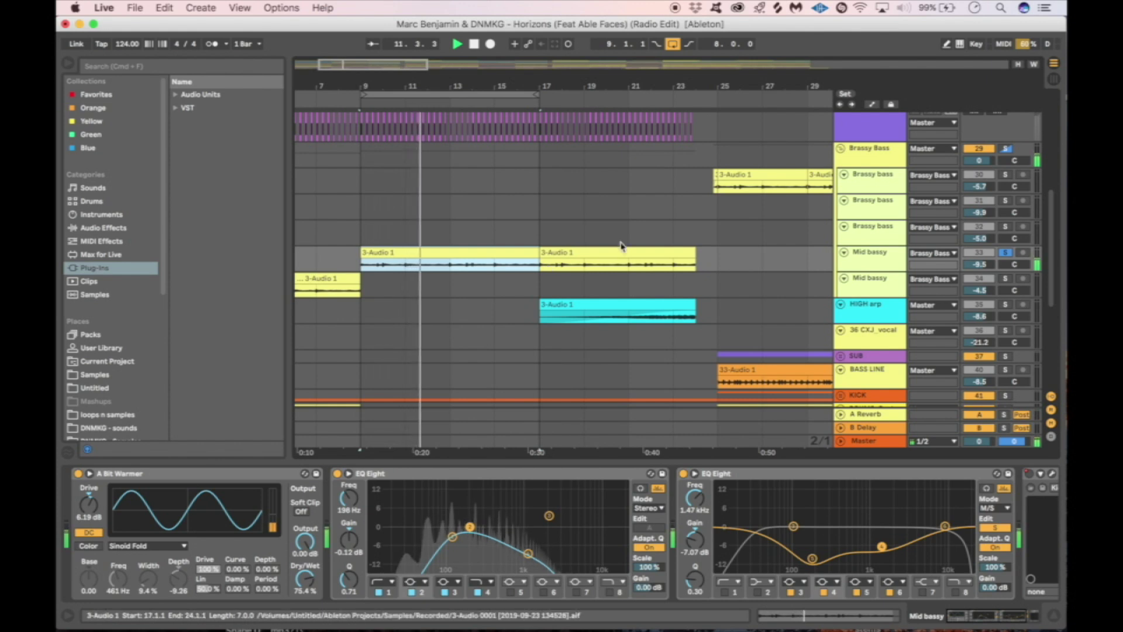
- Look over the neighbouring tracks from Vocal atmo down to Hoover while the Mid bassy loop plays
{"action": "scroll", "coordinate": [679, 236], "scroll_direction": "up", "scroll_amount": 1}
{"action": "scroll", "coordinate": [679, 236], "scroll_direction": "up", "scroll_amount": 3}
{"action": "scroll", "coordinate": [679, 235], "scroll_direction": "down", "scroll_amount": 1}
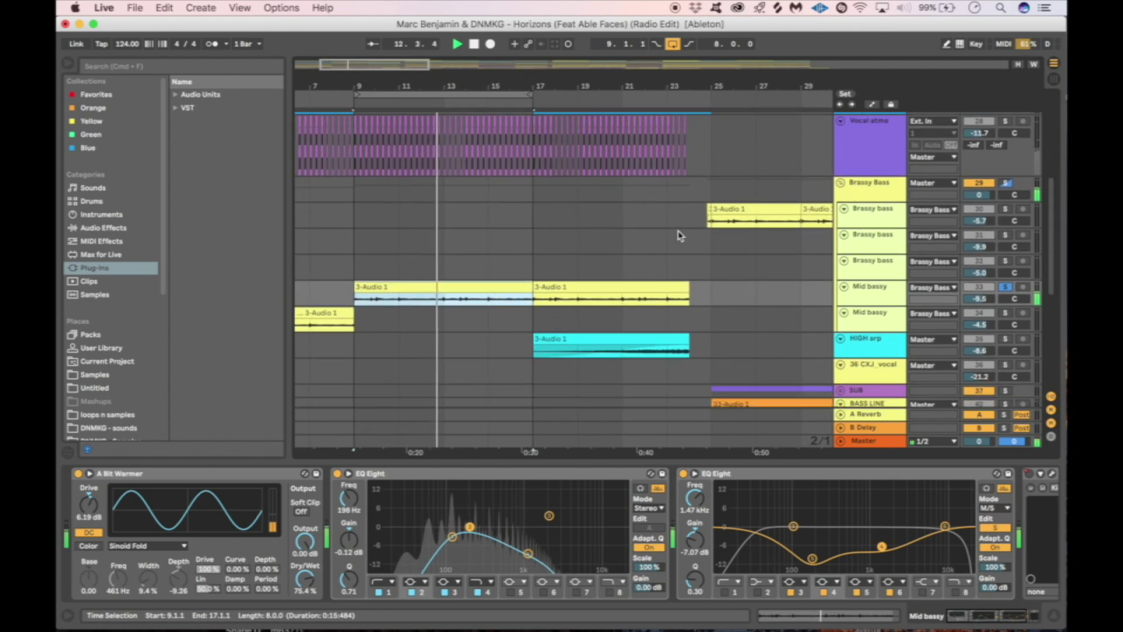
{"action": "scroll", "coordinate": [679, 235], "scroll_direction": "down", "scroll_amount": 2}
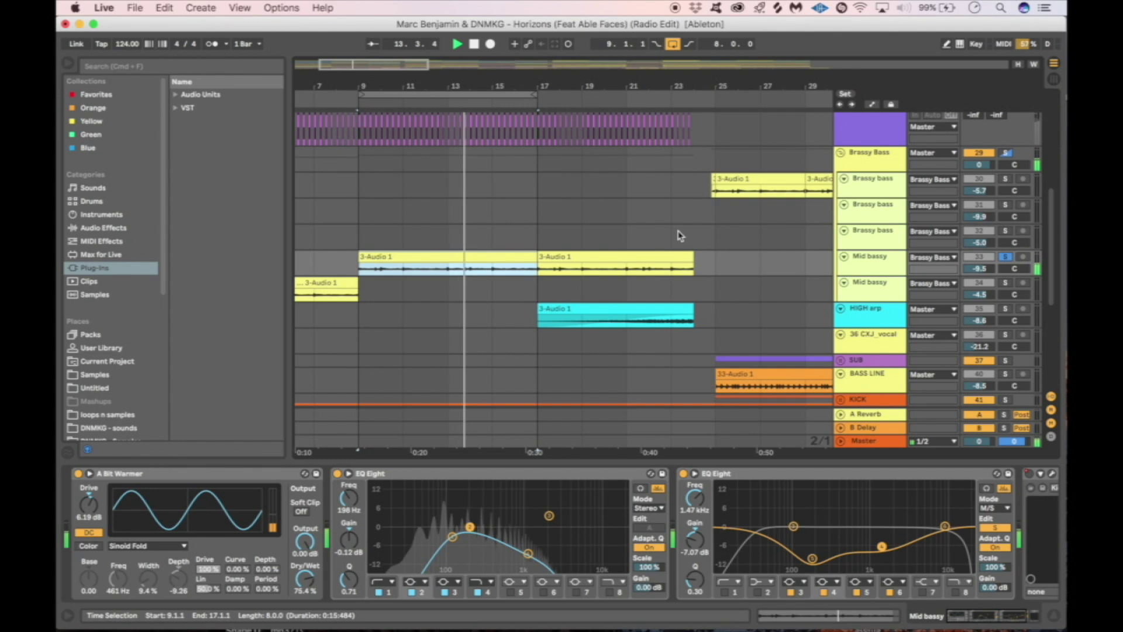
{"action": "scroll", "coordinate": [679, 235], "scroll_direction": "up", "scroll_amount": 2}
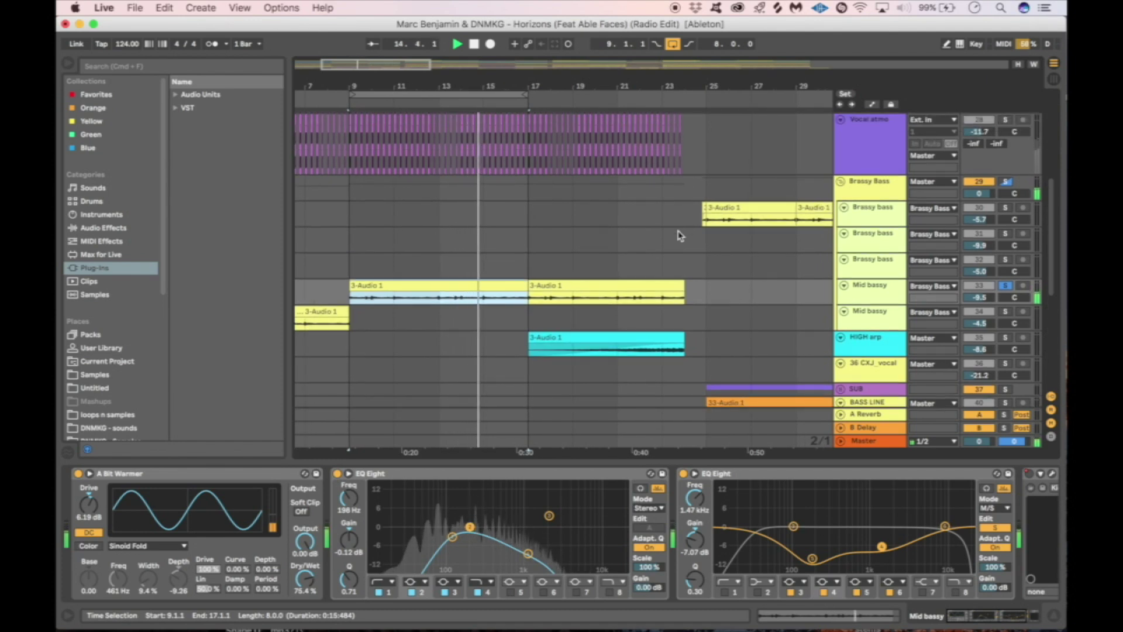
{"action": "scroll", "coordinate": [965, 246], "scroll_direction": "down", "scroll_amount": 4}
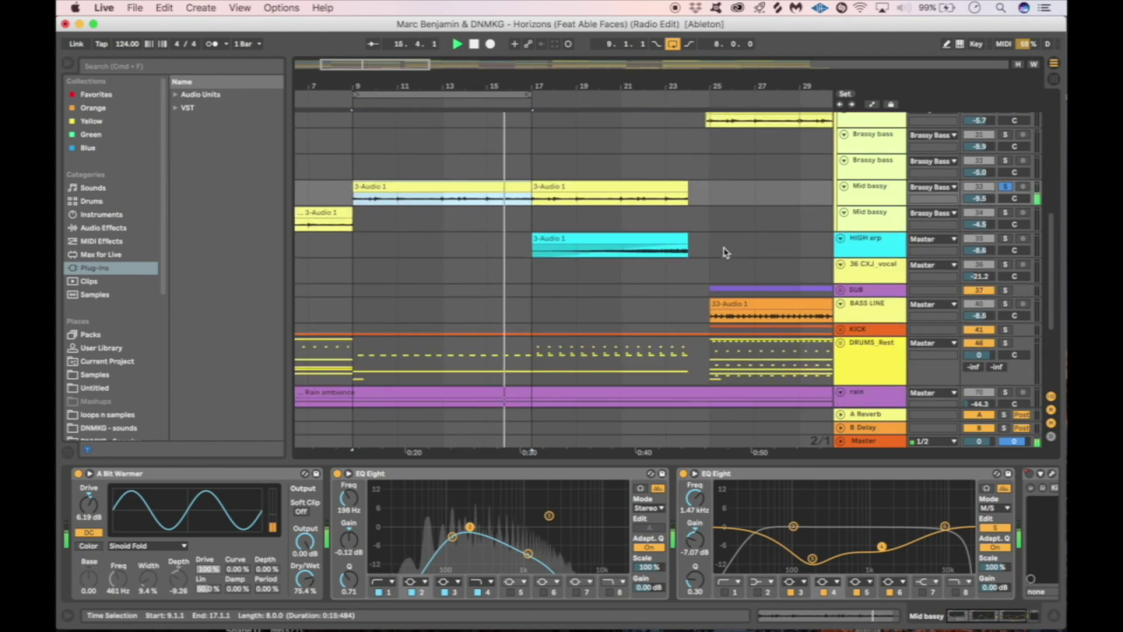
{"action": "scroll", "coordinate": [947, 293], "scroll_direction": "down", "scroll_amount": 3}
{"action": "scroll", "coordinate": [913, 291], "scroll_direction": "up", "scroll_amount": 1}
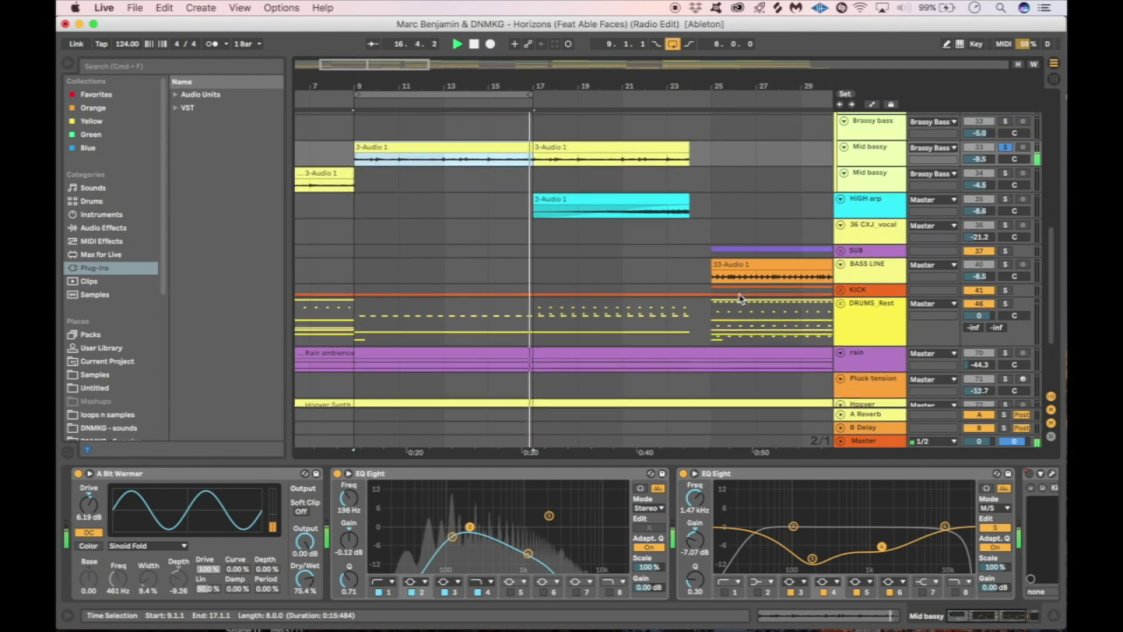
{"action": "scroll", "coordinate": [676, 255], "scroll_direction": "up", "scroll_amount": 4}
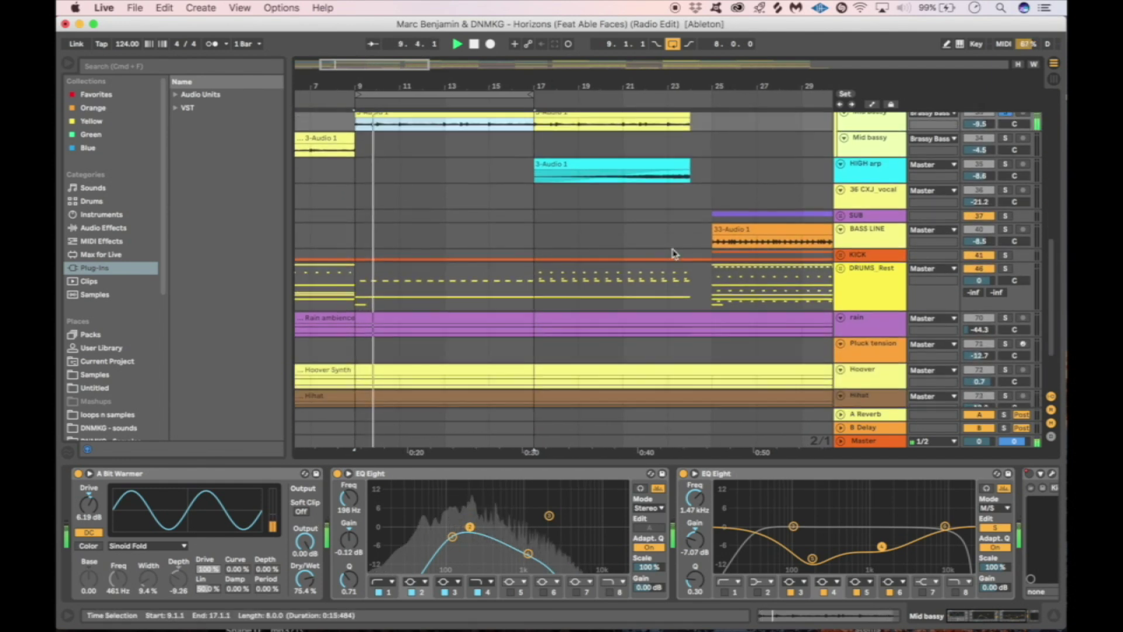
- Look through the Mid bassy track's effects, stop playback and collapse the A Bit Warmer device
{"action": "left_click", "coordinate": [512, 529]}
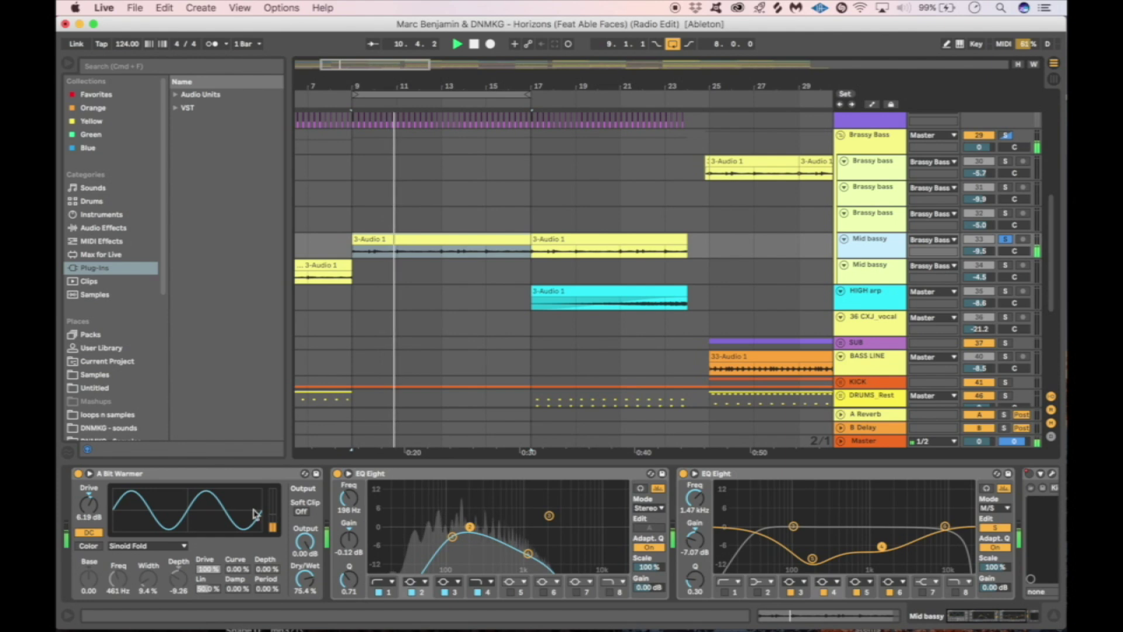
{"action": "scroll", "coordinate": [512, 530], "scroll_direction": "right", "scroll_amount": 2}
{"action": "scroll", "coordinate": [292, 526], "scroll_direction": "left", "scroll_amount": 2}
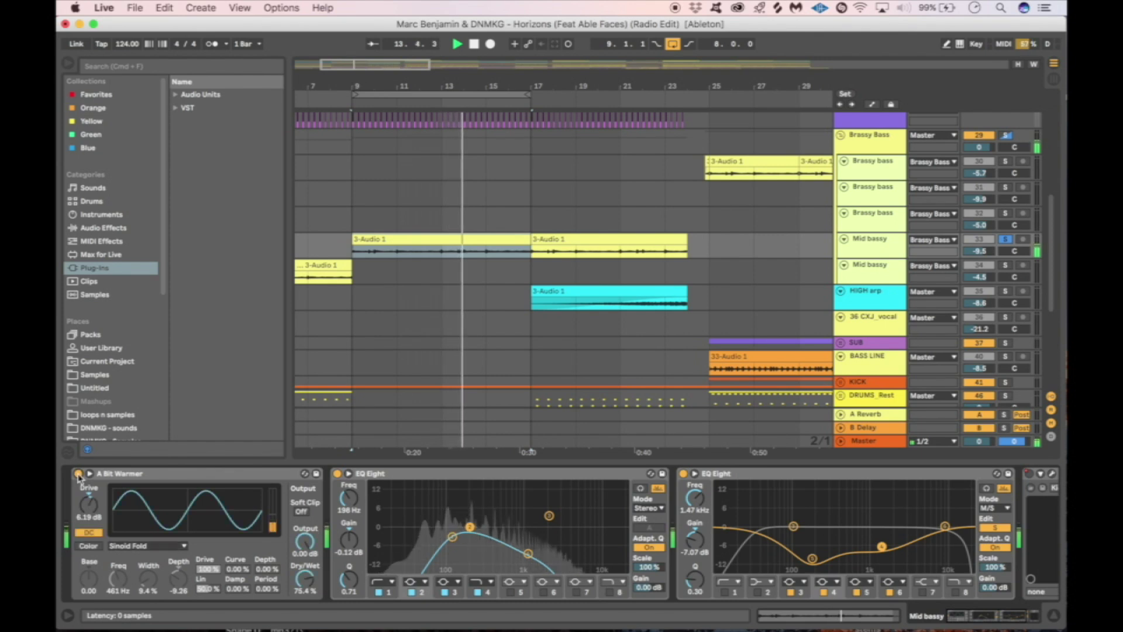
{"action": "key", "text": "space"}
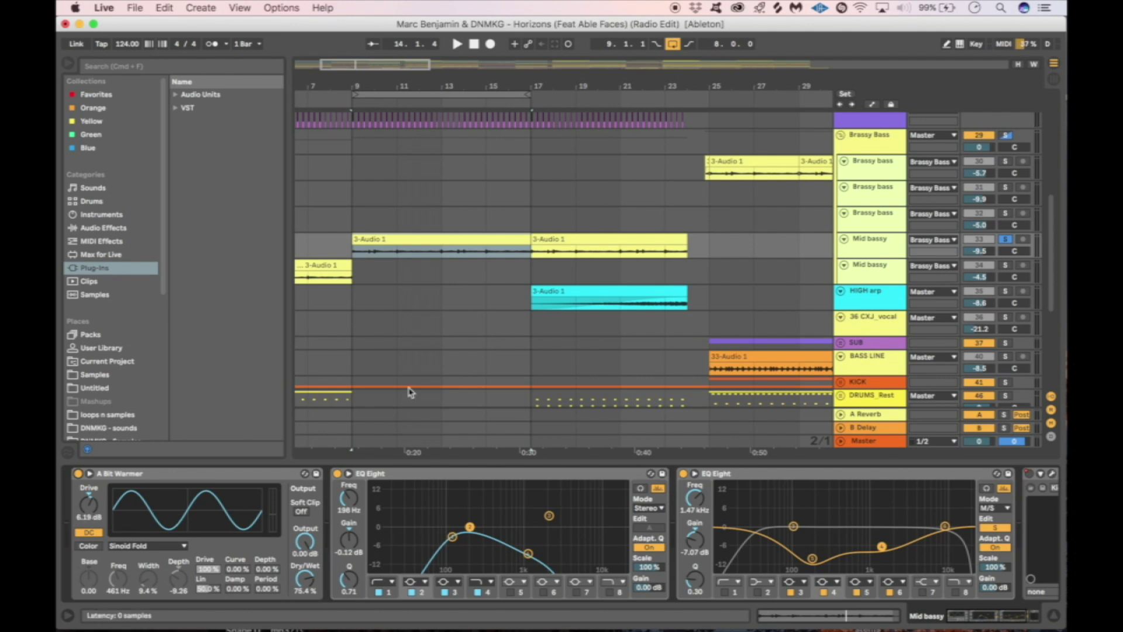
{"action": "double_click", "coordinate": [153, 475]}
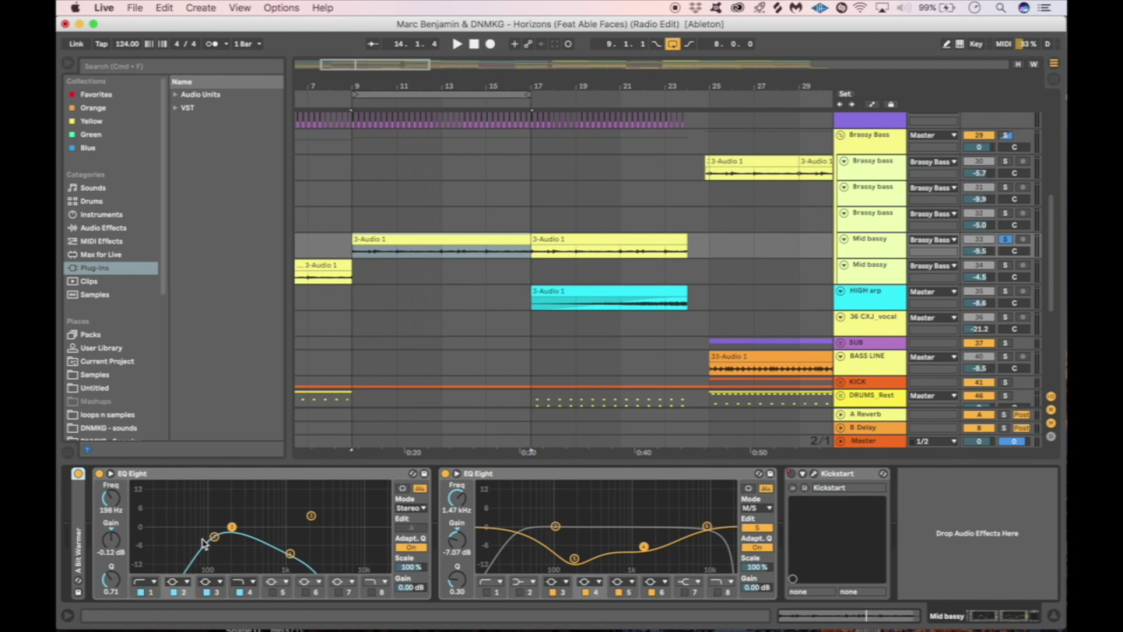
- Play the soloed Pluckje vibe clip from bar 17 with its full effects chain, and stop
{"action": "scroll", "coordinate": [499, 269], "scroll_direction": "up", "scroll_amount": 3}
{"action": "scroll", "coordinate": [499, 269], "scroll_direction": "left", "scroll_amount": 1}
{"action": "left_click", "coordinate": [486, 313]}
{"action": "scroll", "coordinate": [518, 319], "scroll_direction": "down", "scroll_amount": 5}
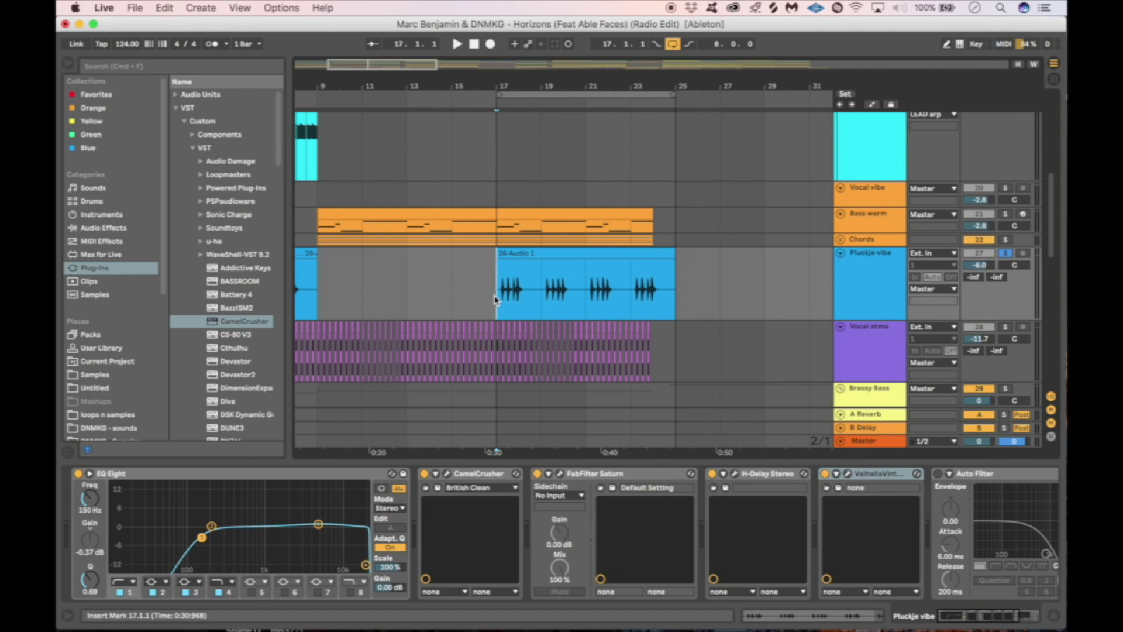
{"action": "scroll", "coordinate": [494, 299], "scroll_direction": "right", "scroll_amount": 2}
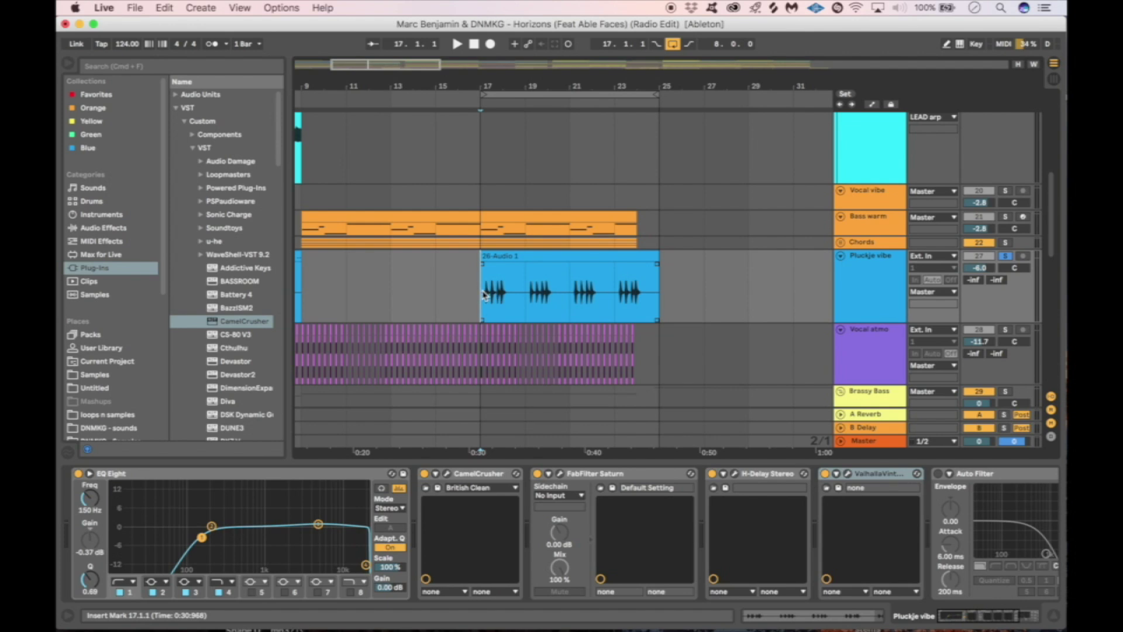
{"action": "key", "text": "space"}
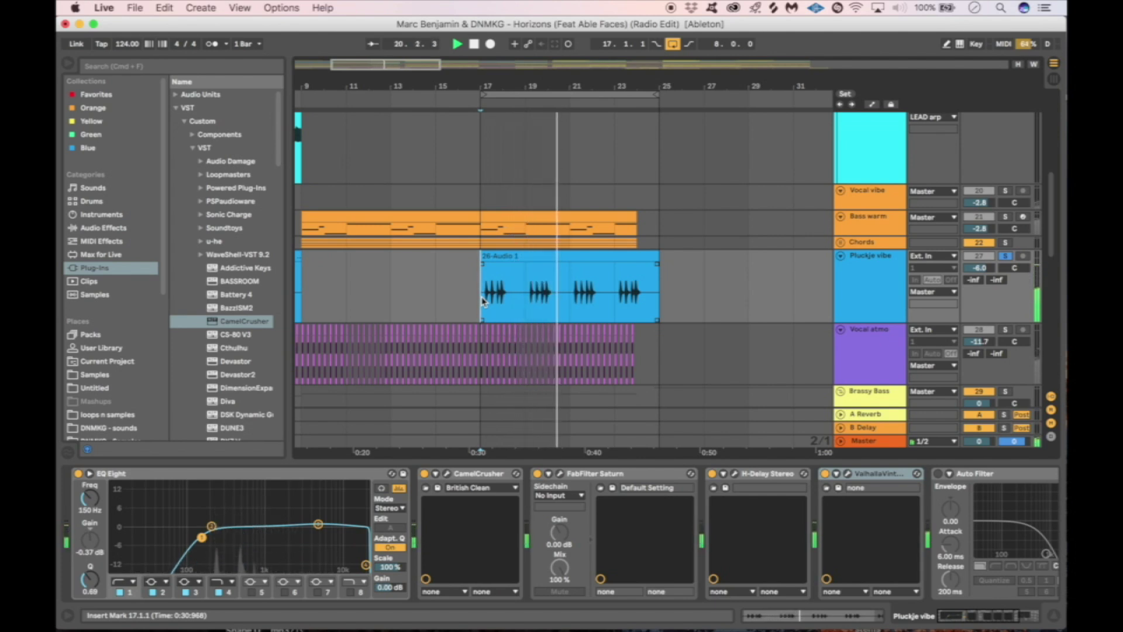
{"action": "key", "text": "space"}
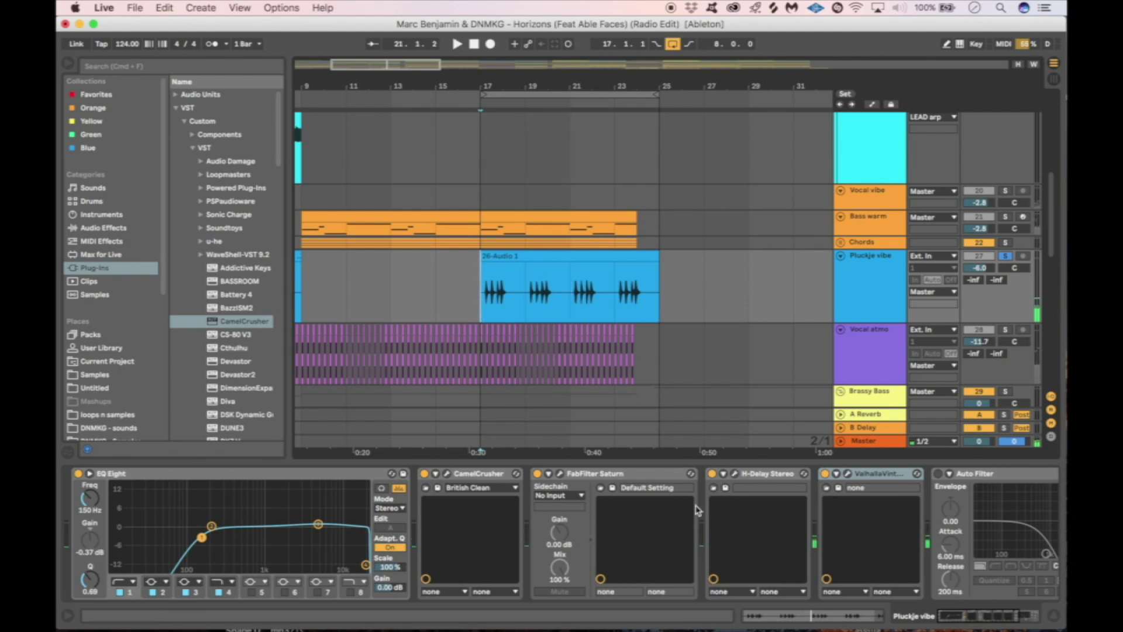
- Deactivate the CamelCrusher, FabFilter Saturn, H-Delay Stereo and ValhallaVintageVerb devices on the Pluckje vibe track
{"action": "left_click", "coordinate": [860, 476]}
{"action": "left_click", "coordinate": [478, 477], "text": "shift"}
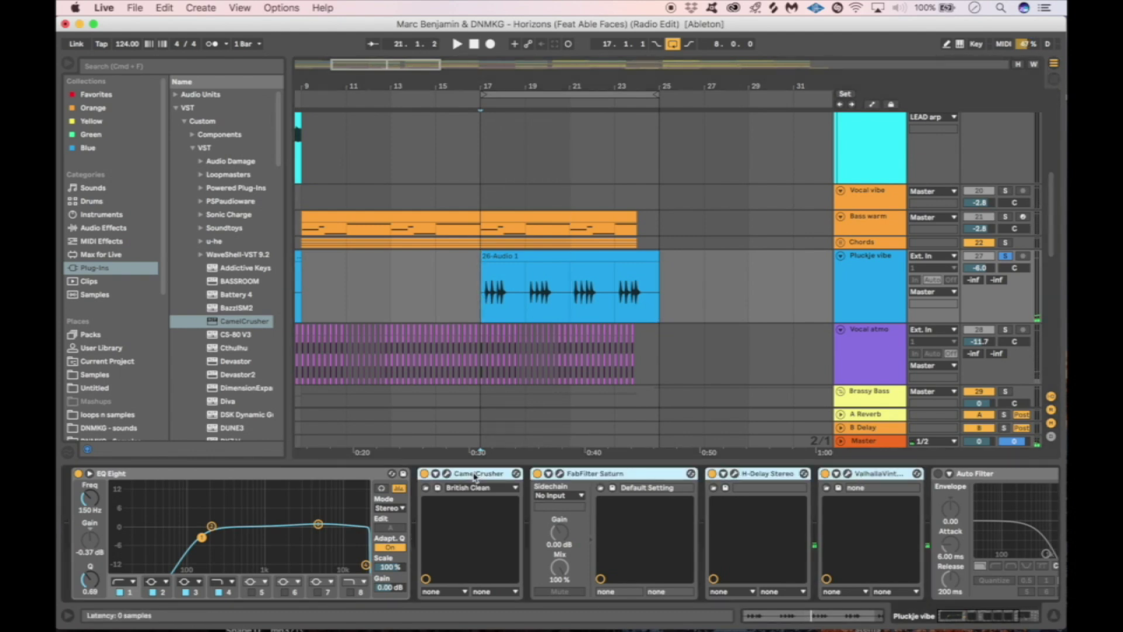
{"action": "key", "text": "0"}
- Reactivate CamelCrusher and FabFilter Saturn and play the Pluckje vibe clip from bar 17 with only the saturation added
{"action": "left_click", "coordinate": [636, 478]}
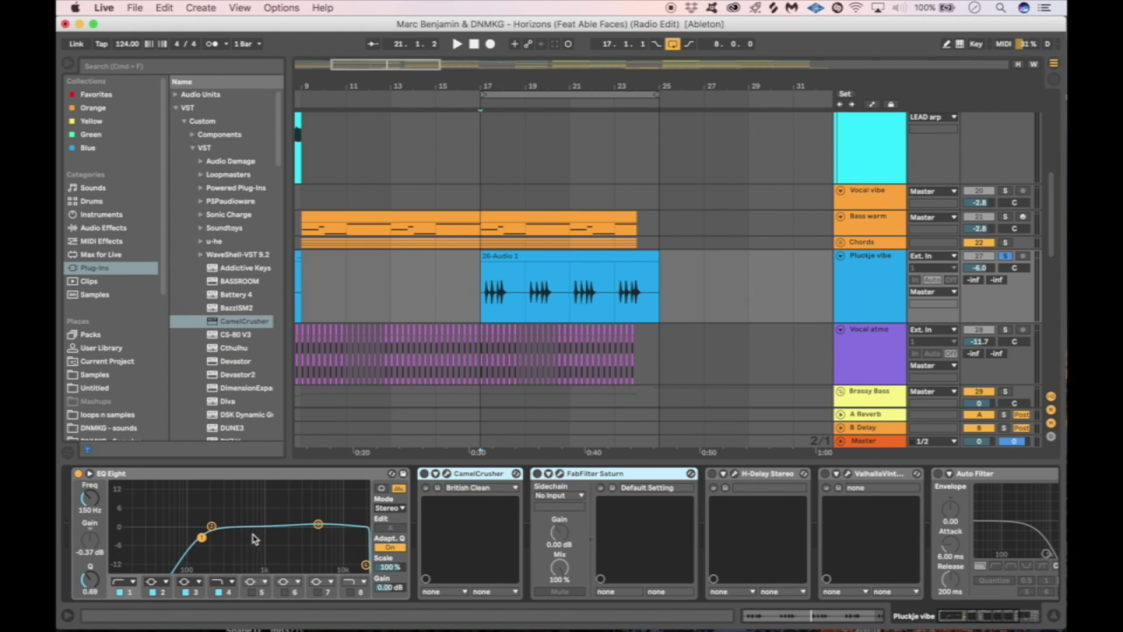
{"action": "left_click", "coordinate": [424, 474]}
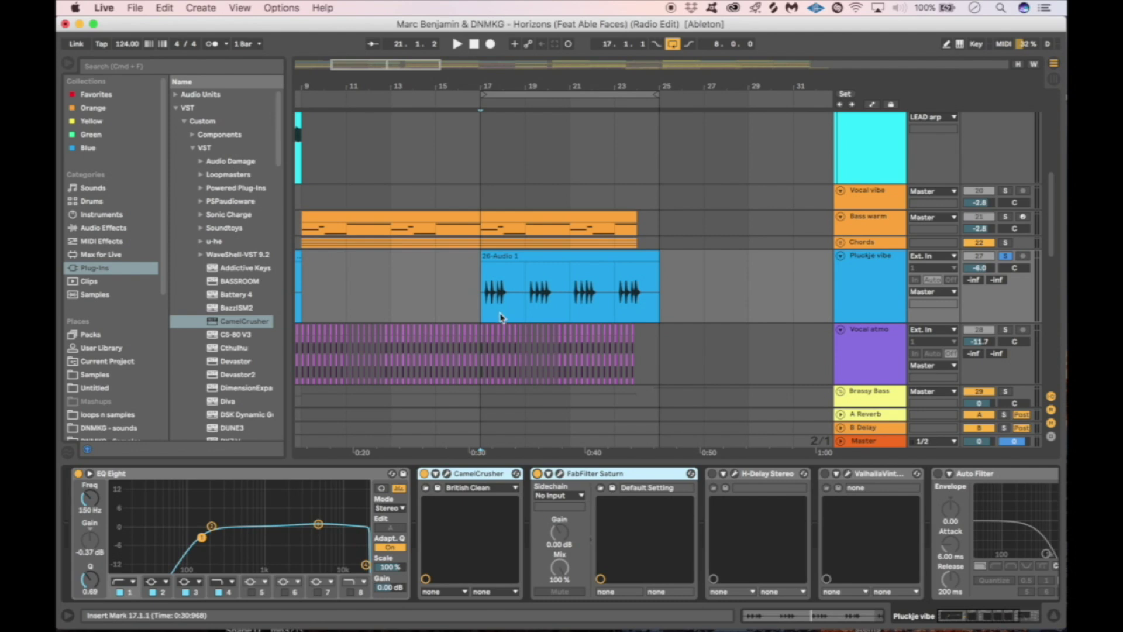
{"action": "left_click", "coordinate": [479, 303]}
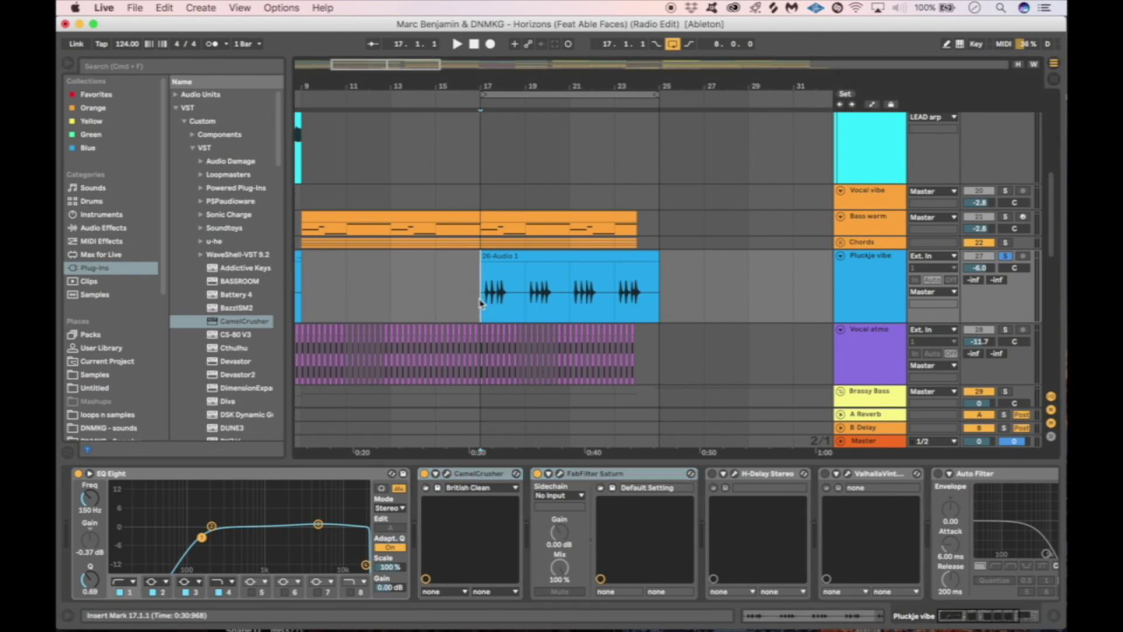
{"action": "key", "text": "space"}
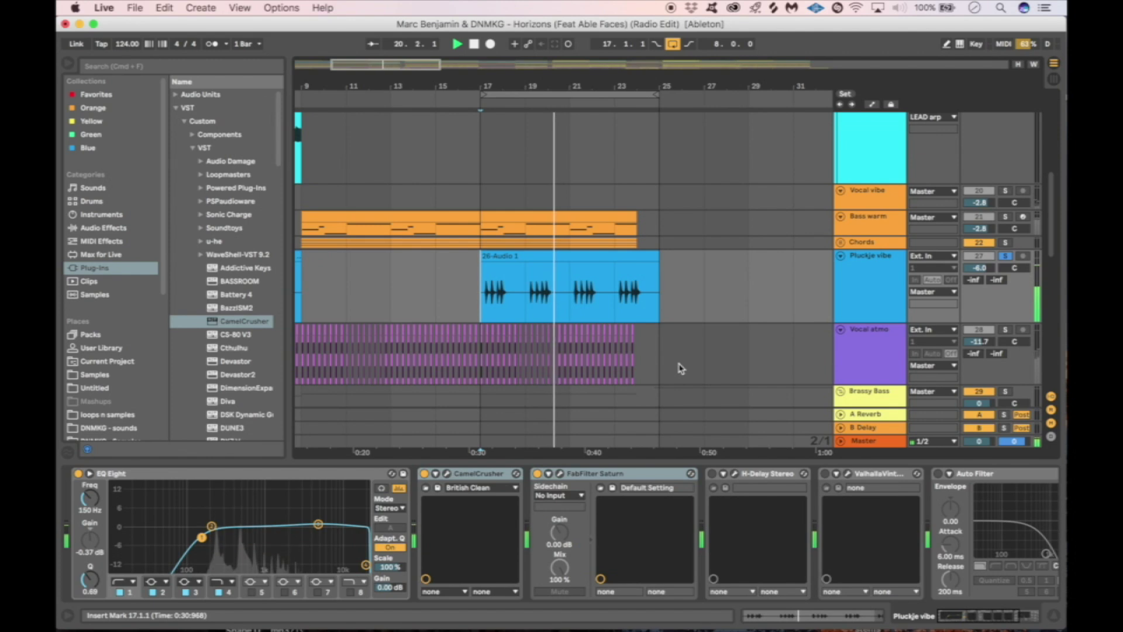
{"action": "key", "text": "space"}
- Reactivate H-Delay Stereo and ValhallaVintageVerb on the Pluckje vibe track and open their plug-in windows to show the settings
{"action": "left_click", "coordinate": [774, 483]}
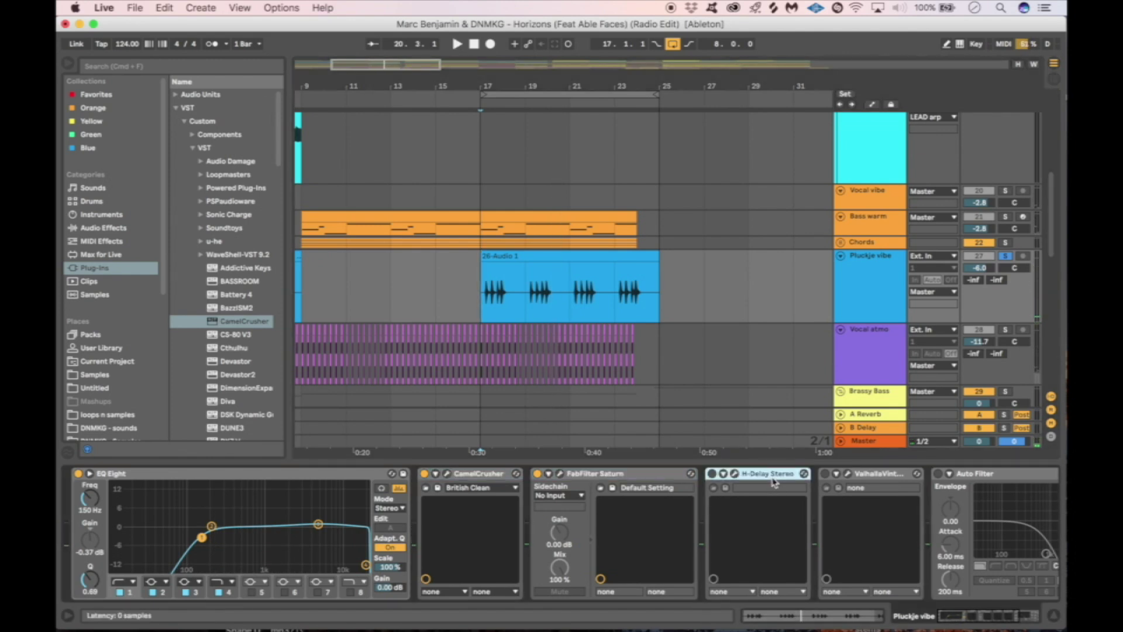
{"action": "left_click", "coordinate": [735, 475]}
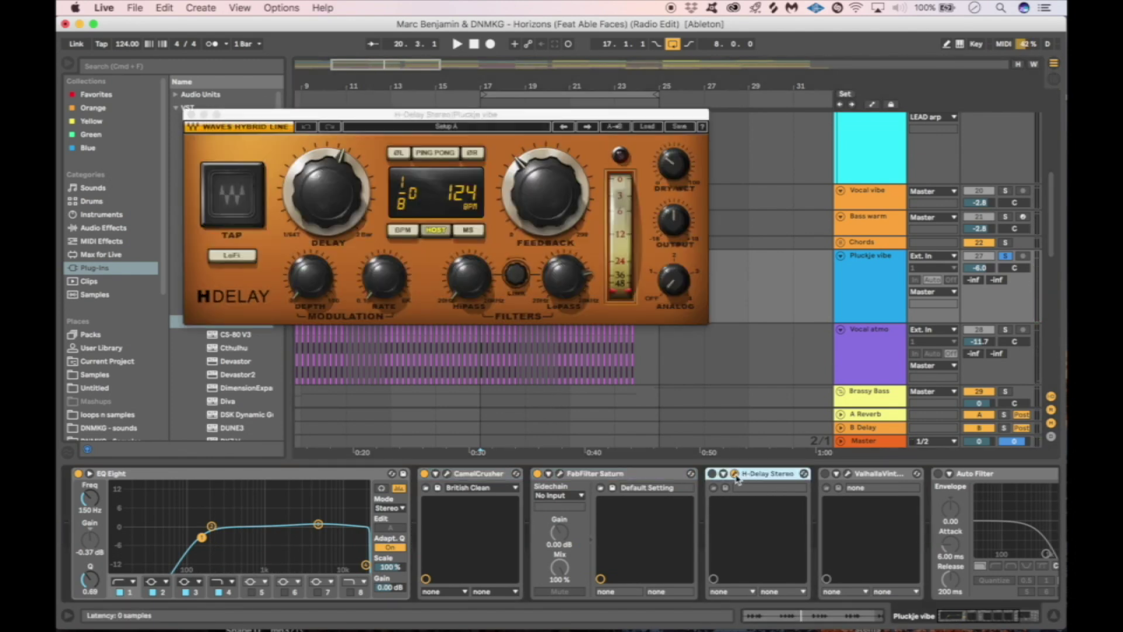
{"action": "left_click", "coordinate": [825, 474]}
{"action": "left_click", "coordinate": [851, 475]}
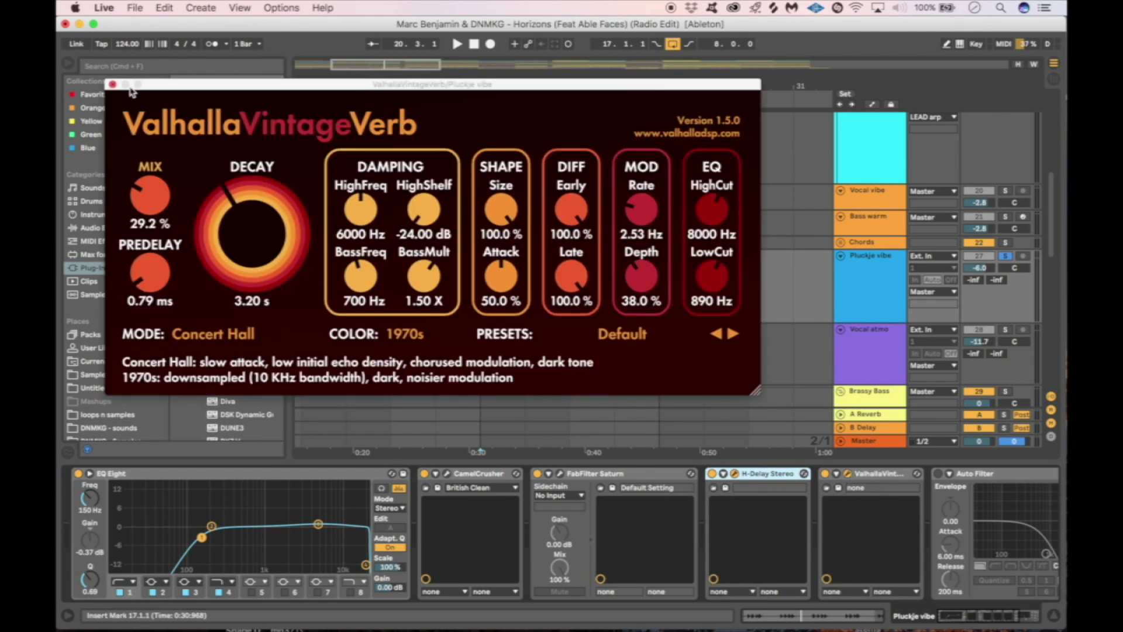
- Close the ValhallaVintageVerb and H-Delay windows and play the Pluckje vibe clip from bar 17 with all effects active
{"action": "left_click", "coordinate": [113, 85]}
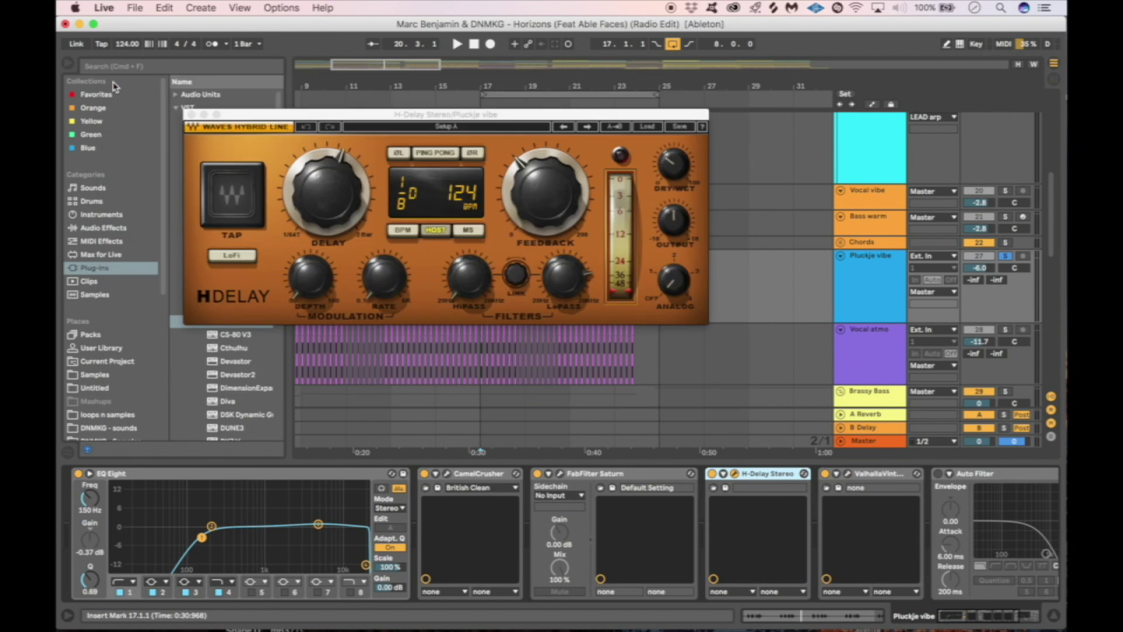
{"action": "left_click", "coordinate": [190, 117]}
{"action": "left_click", "coordinate": [482, 275]}
{"action": "key", "text": "space"}
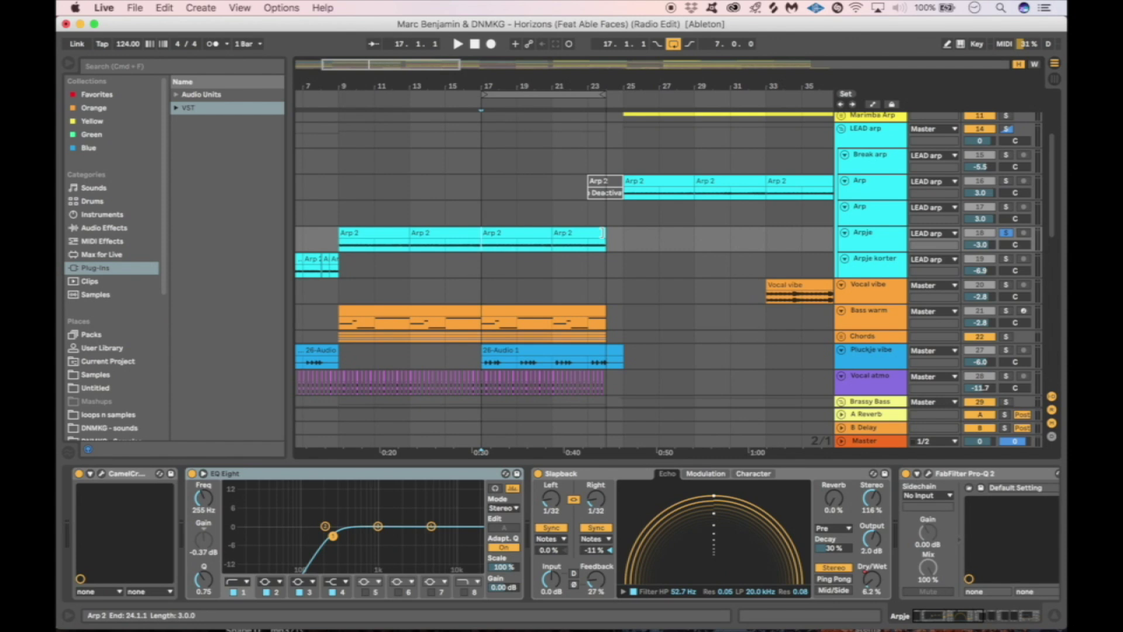
- Enlarge the Arpje track, play its soloed Arp 2 clip from bar 17, and look along its effects chain
{"action": "left_click", "coordinate": [887, 240]}
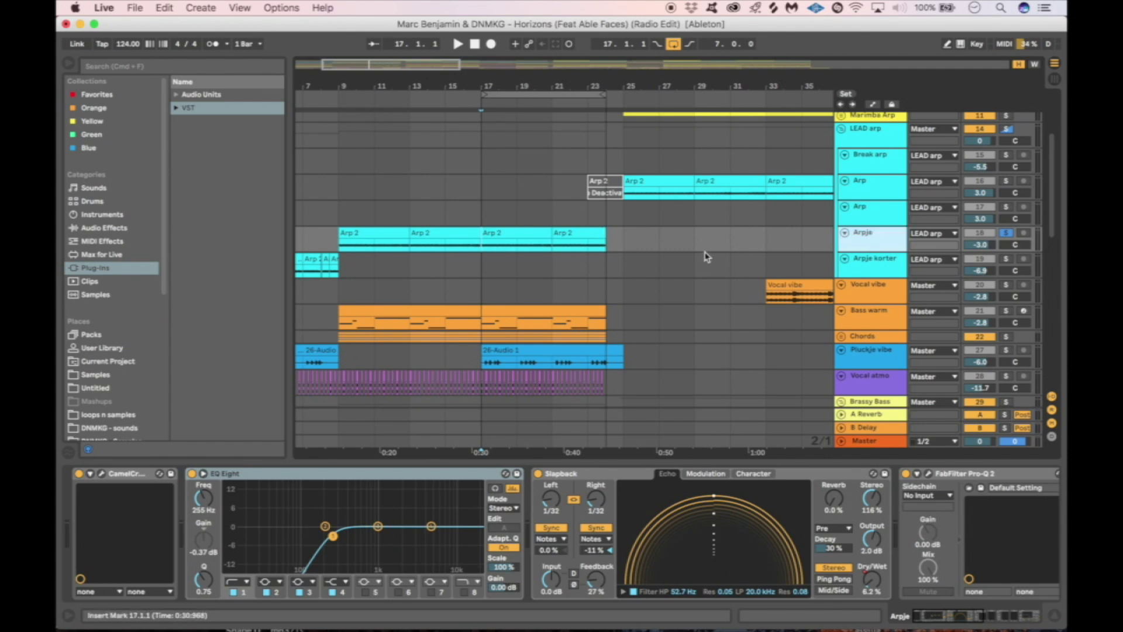
{"action": "scroll", "coordinate": [486, 230], "scroll_direction": "up", "scroll_amount": 3}
{"action": "left_click_drag", "start_coordinate": [868, 251], "coordinate": [869, 299]}
{"action": "left_click", "coordinate": [489, 251]}
{"action": "key", "text": "space"}
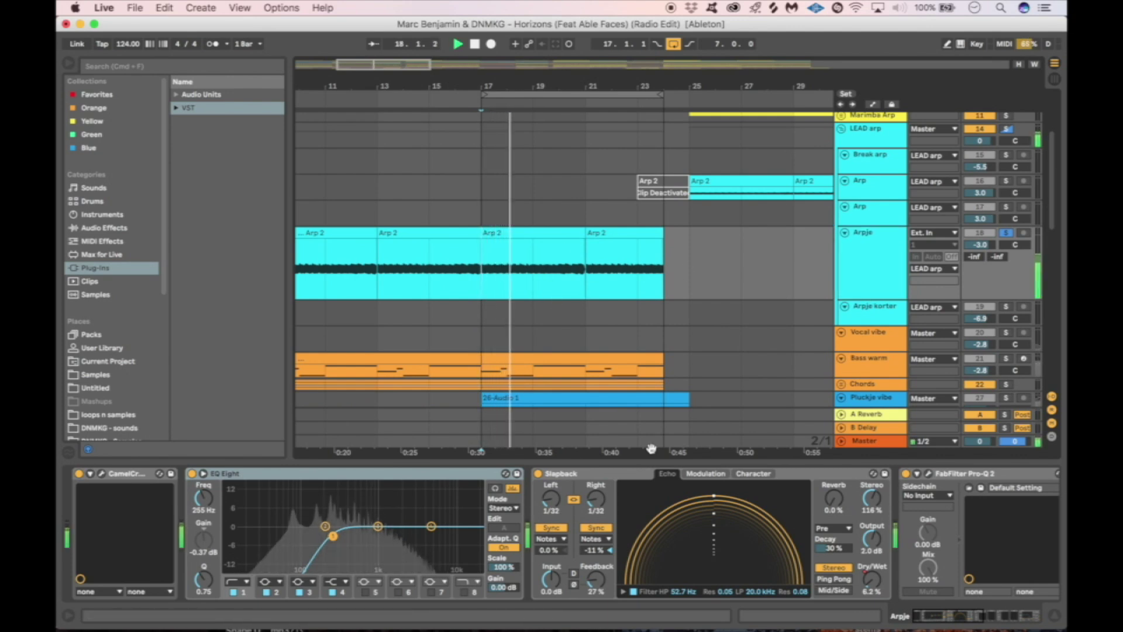
{"action": "scroll", "coordinate": [642, 494], "scroll_direction": "right", "scroll_amount": 5}
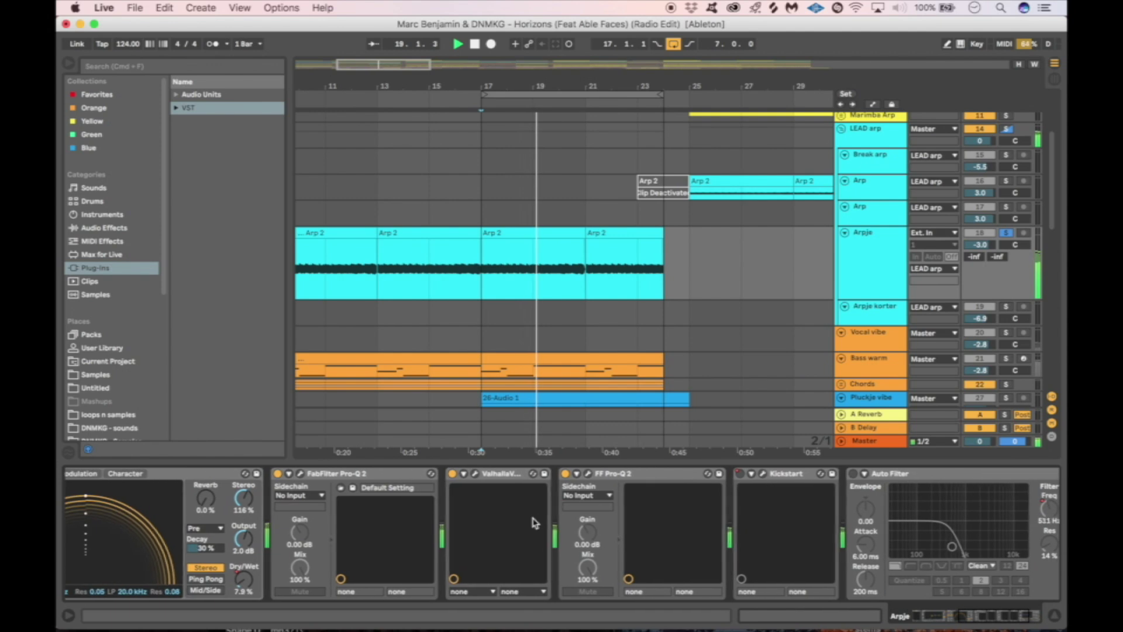
{"action": "scroll", "coordinate": [534, 522], "scroll_direction": "left", "scroll_amount": 5}
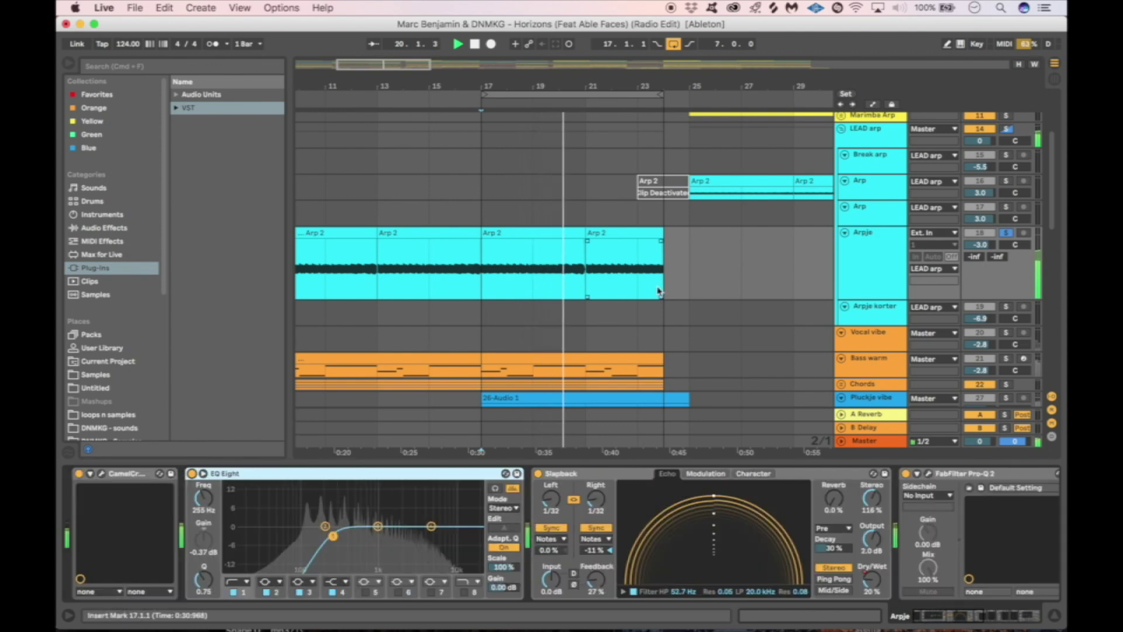
- Loop the Arp 2 clip on the Arpje track from bar 17 to bar 21
{"action": "left_click", "coordinate": [548, 233]}
{"action": "key", "text": "super+l"}
{"action": "left_click", "coordinate": [861, 238]}
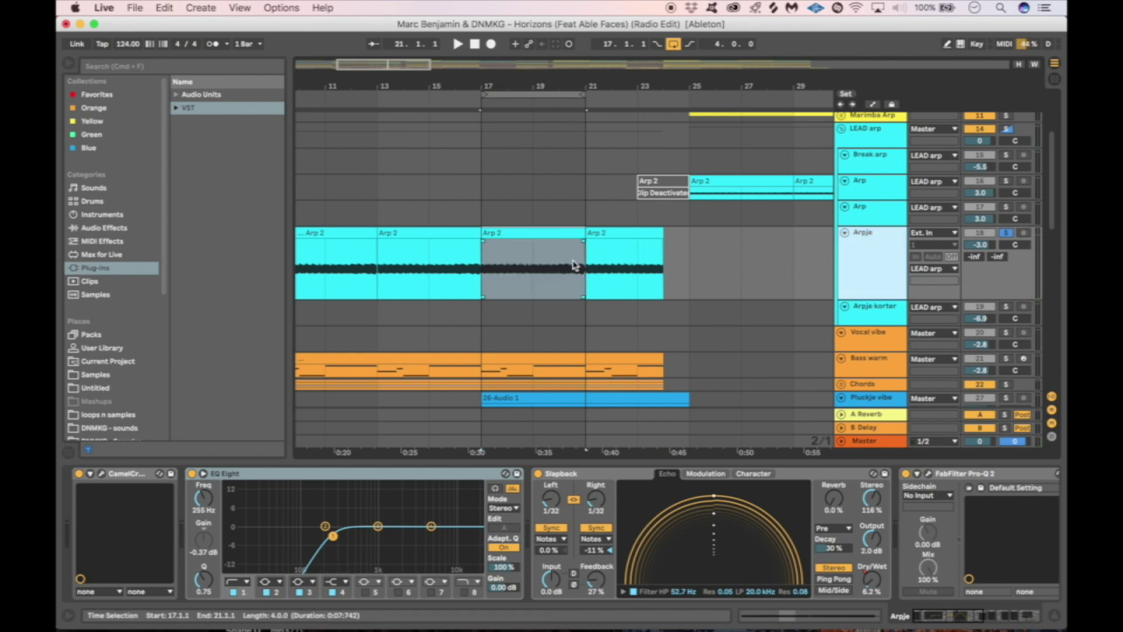
- Look through the Arpje track's effects chain from CamelCrusher and EQ Eight to Kickstart and back
{"action": "left_click", "coordinate": [282, 481]}
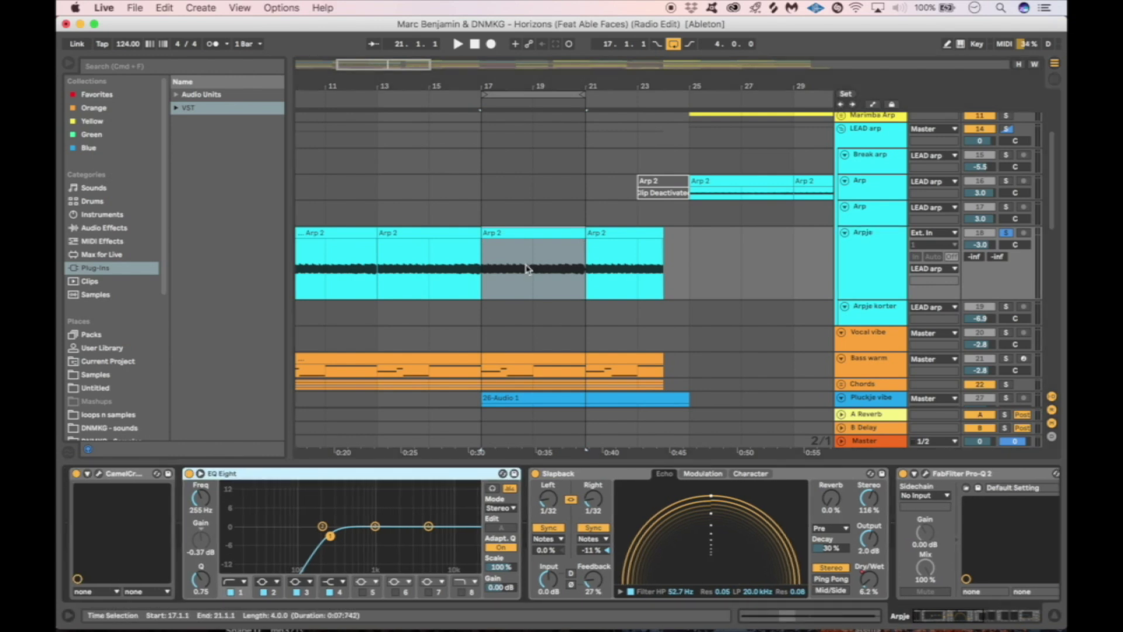
{"action": "scroll", "coordinate": [554, 250], "scroll_direction": "down", "scroll_amount": 3}
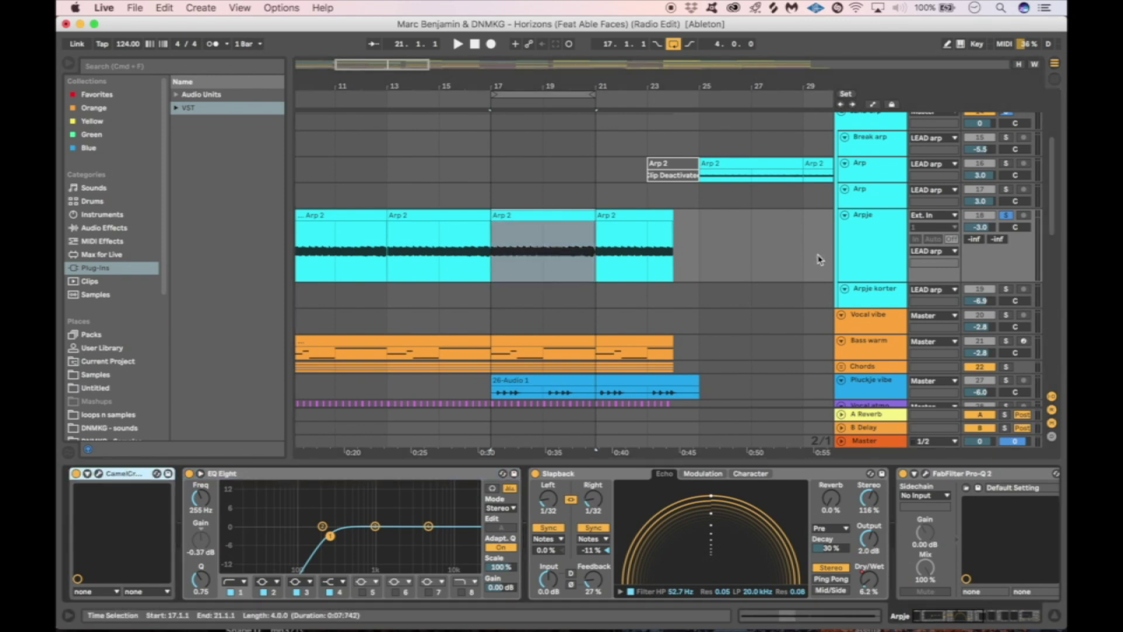
{"action": "left_click", "coordinate": [893, 235]}
{"action": "scroll", "coordinate": [364, 521], "scroll_direction": "right", "scroll_amount": 10}
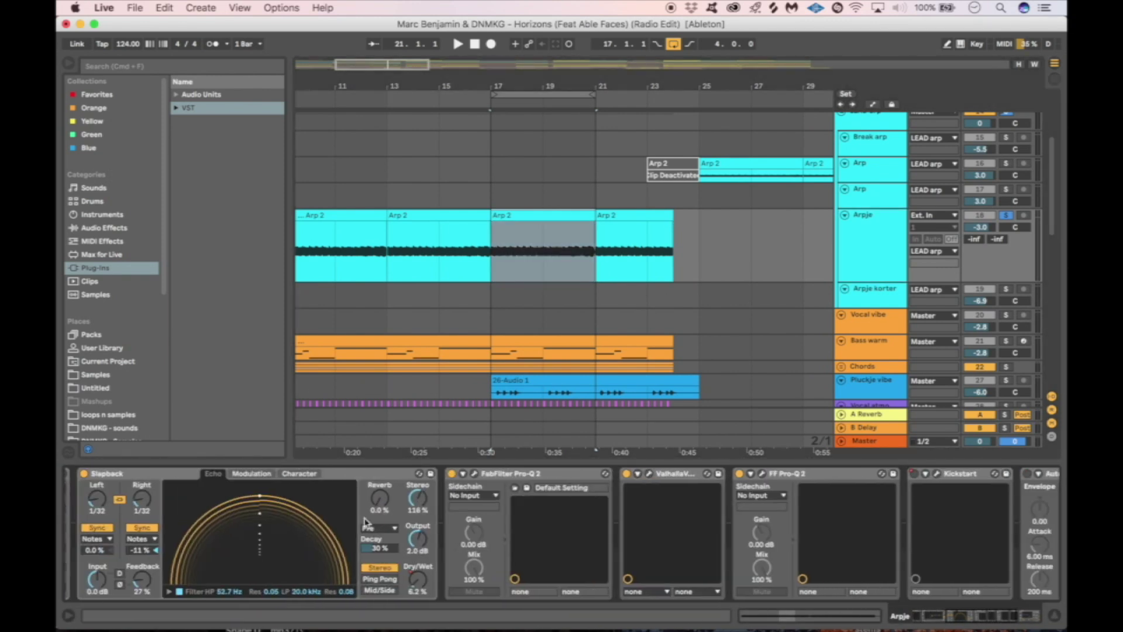
{"action": "scroll", "coordinate": [364, 522], "scroll_direction": "left", "scroll_amount": 10}
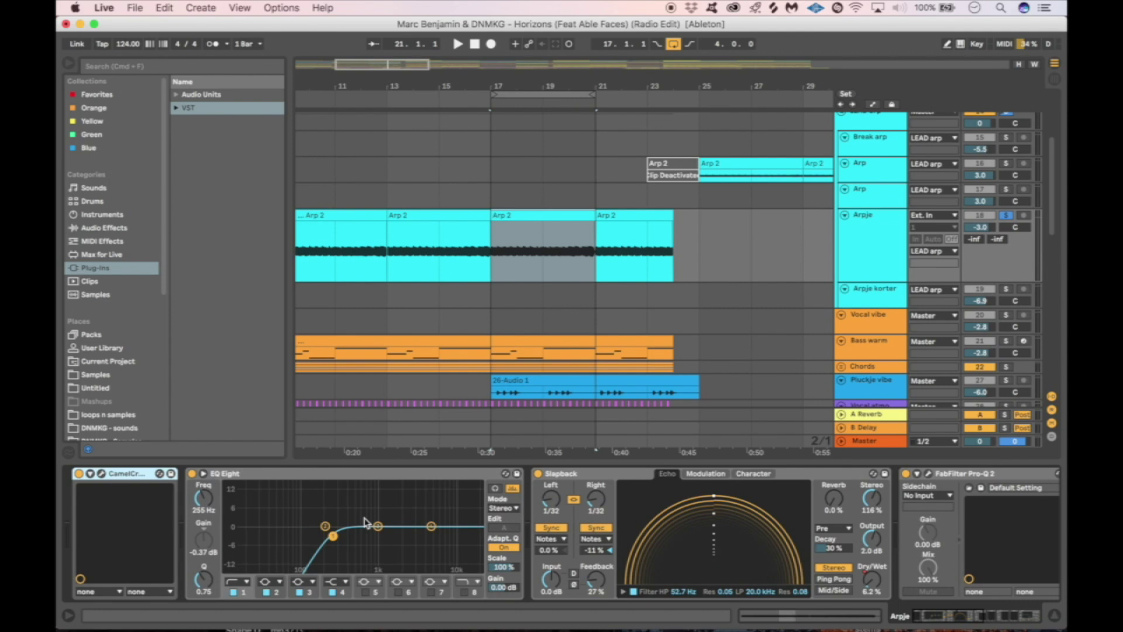
{"action": "scroll", "coordinate": [665, 258], "scroll_direction": "down", "scroll_amount": 1}
{"action": "left_click", "coordinate": [866, 225]}
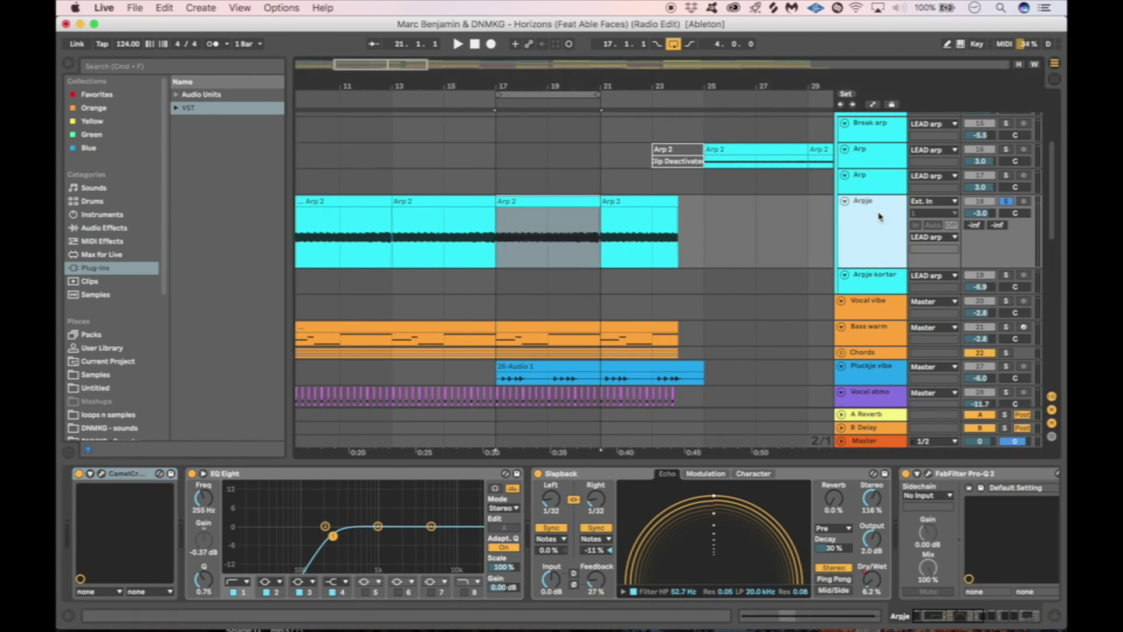
- Open the Arpje track's CamelCrusher window to show its British Clean patch, and close it
{"action": "left_click", "coordinate": [110, 475]}
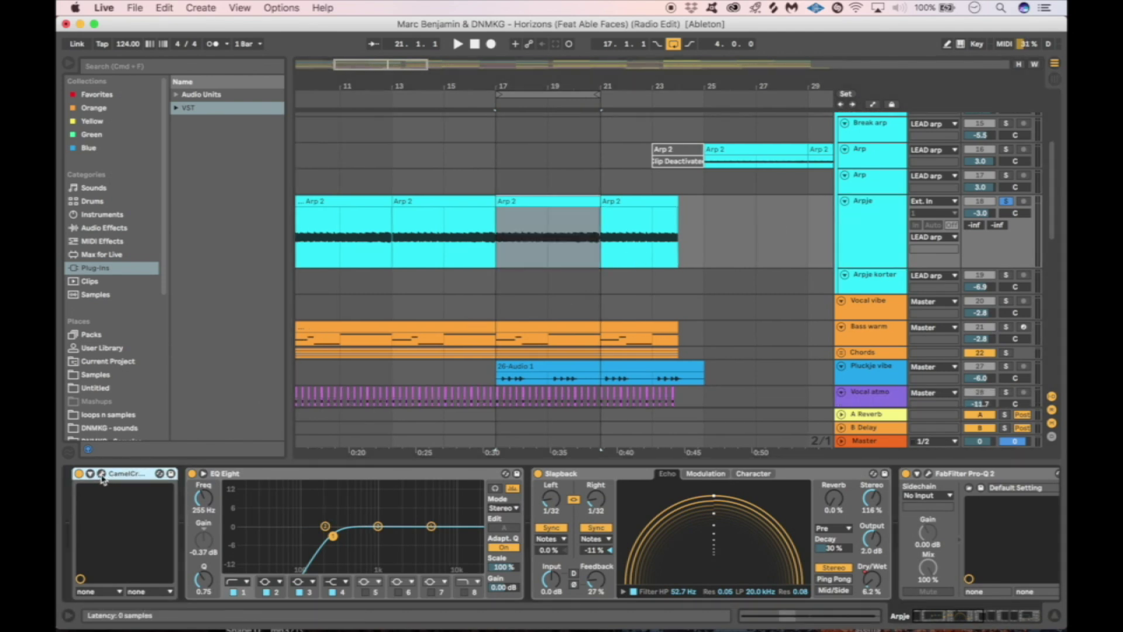
{"action": "left_click", "coordinate": [102, 474]}
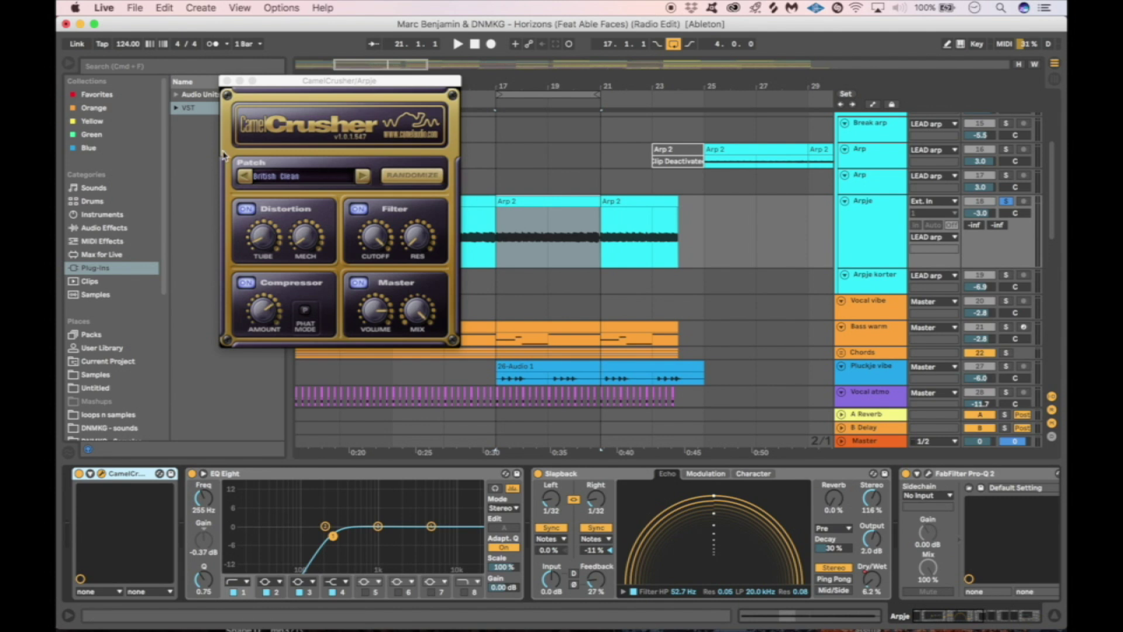
{"action": "left_click", "coordinate": [227, 80]}
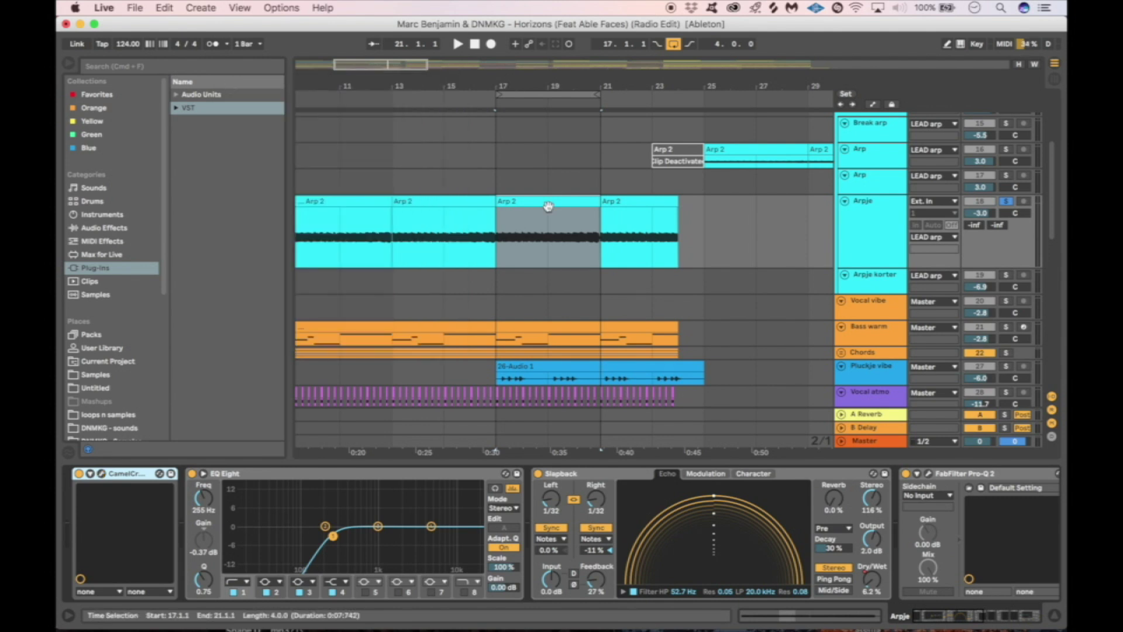
- Place the insert marker at bar 17 and lower the low-cut frequency of the Arpje track's EQ Eight to about 225 Hz
{"action": "left_click", "coordinate": [483, 242]}
{"action": "left_click", "coordinate": [238, 483]}
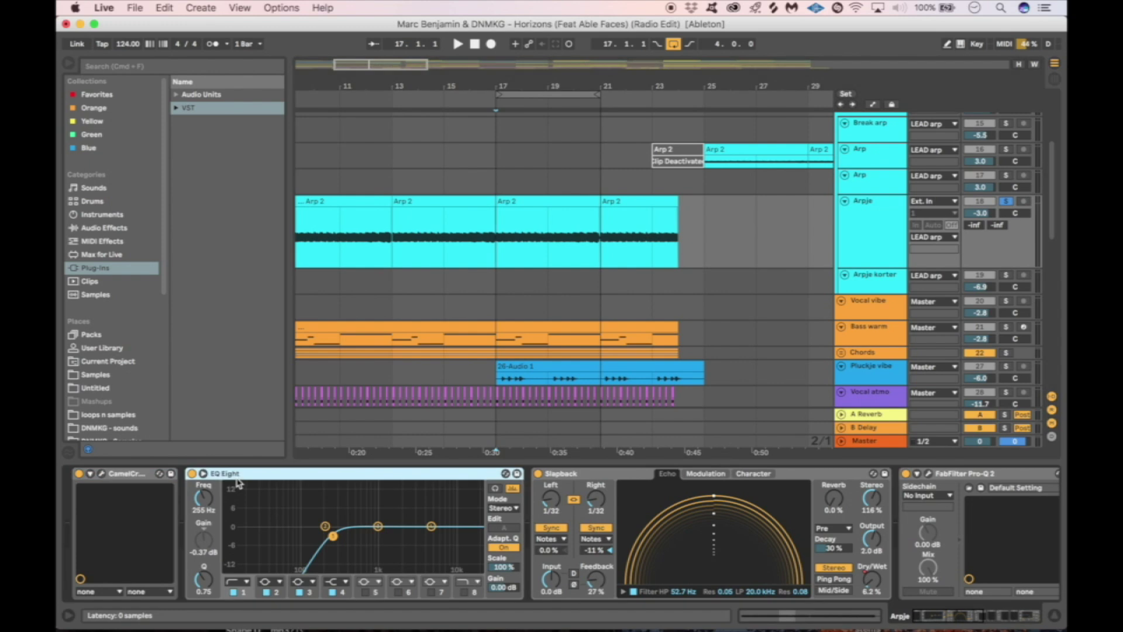
{"action": "left_click", "coordinate": [877, 241]}
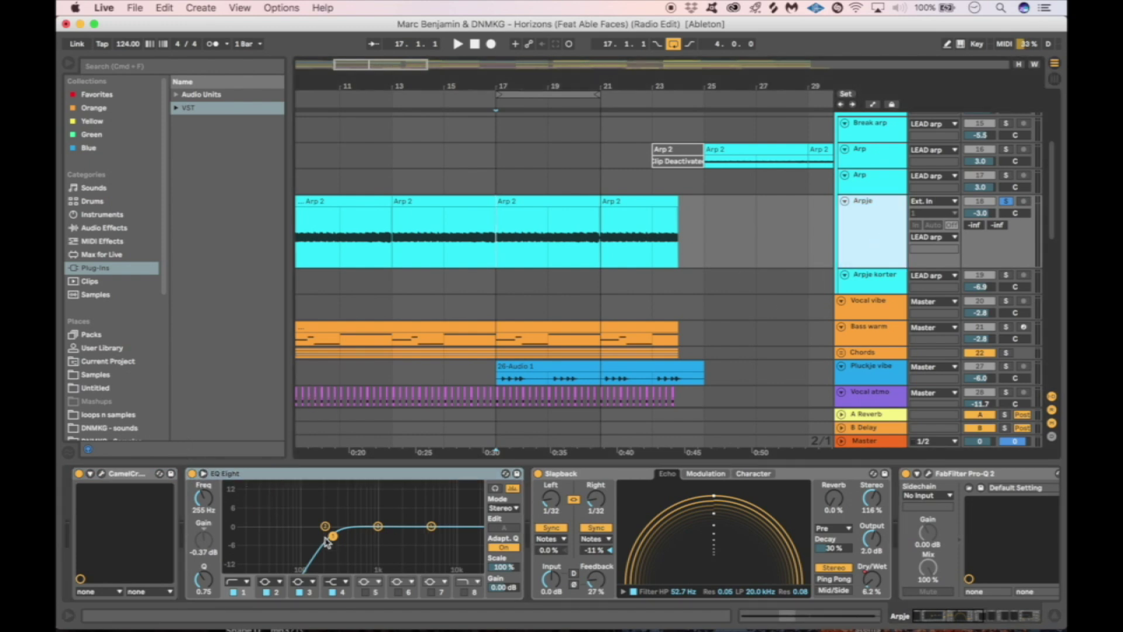
{"action": "scroll", "coordinate": [339, 541], "scroll_direction": "right", "scroll_amount": 3}
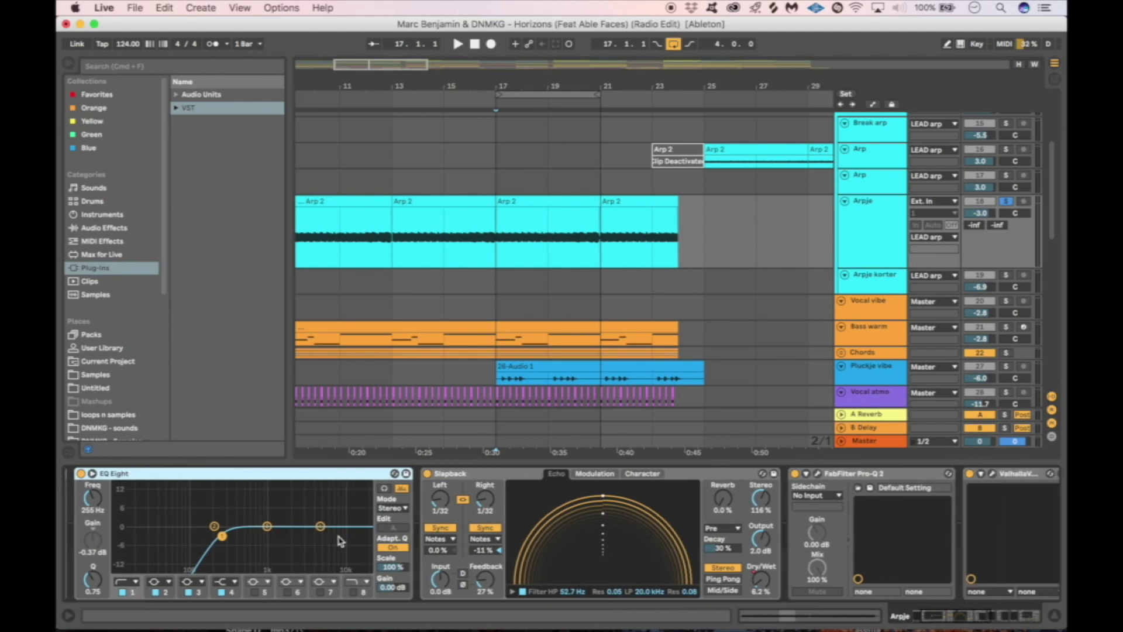
{"action": "scroll", "coordinate": [346, 536], "scroll_direction": "left", "scroll_amount": 3}
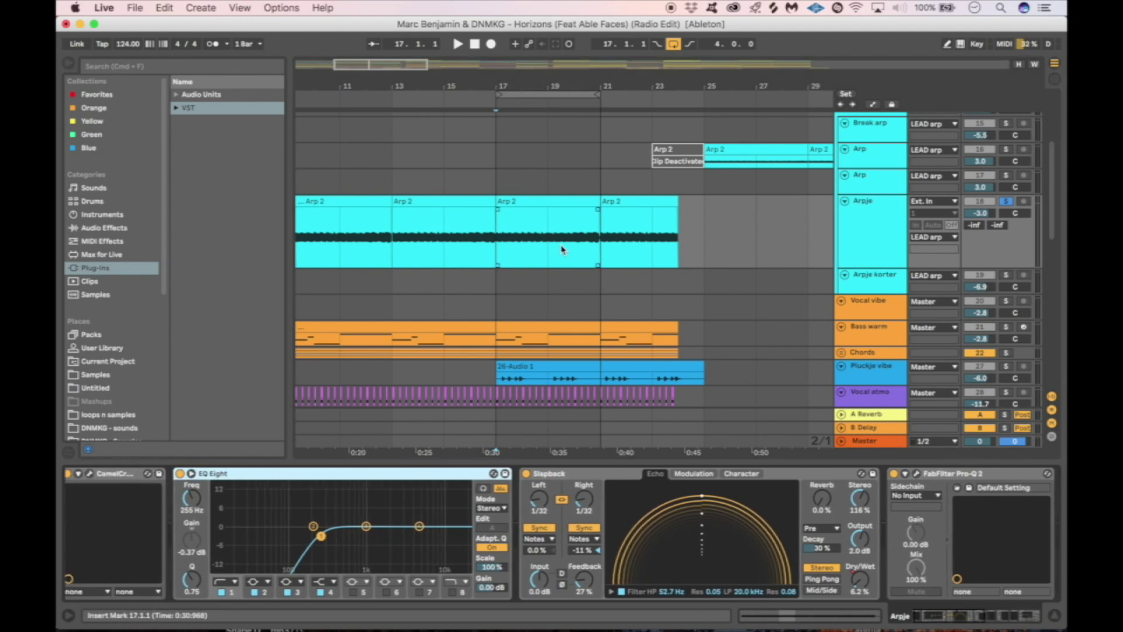
{"action": "scroll", "coordinate": [273, 495], "scroll_direction": "left", "scroll_amount": 1}
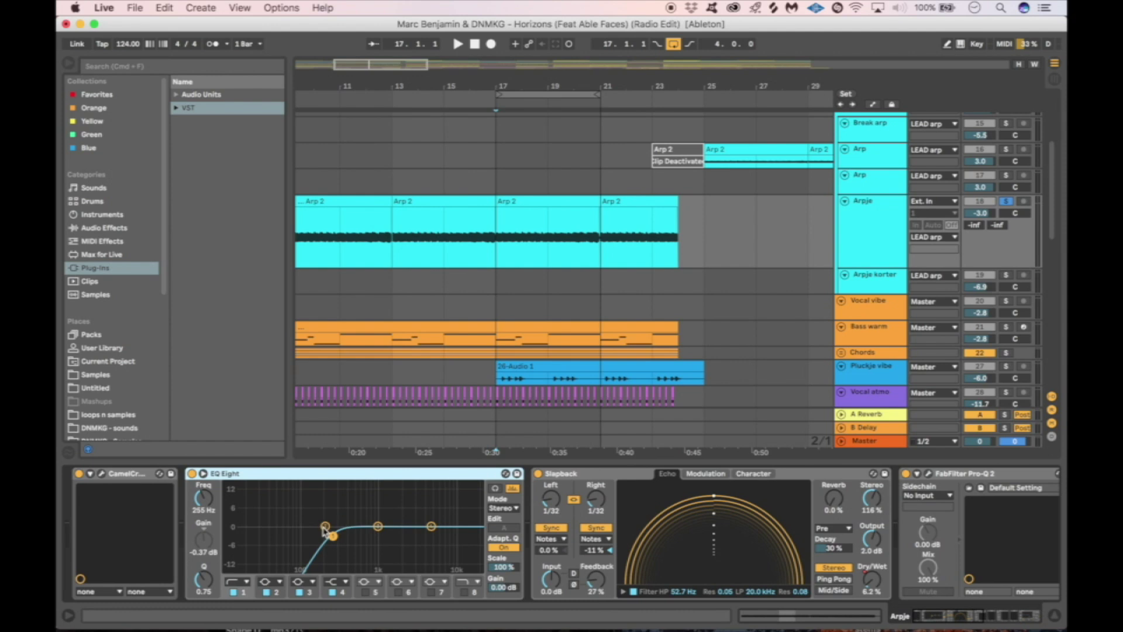
{"action": "left_click_drag", "start_coordinate": [333, 536], "coordinate": [318, 536]}
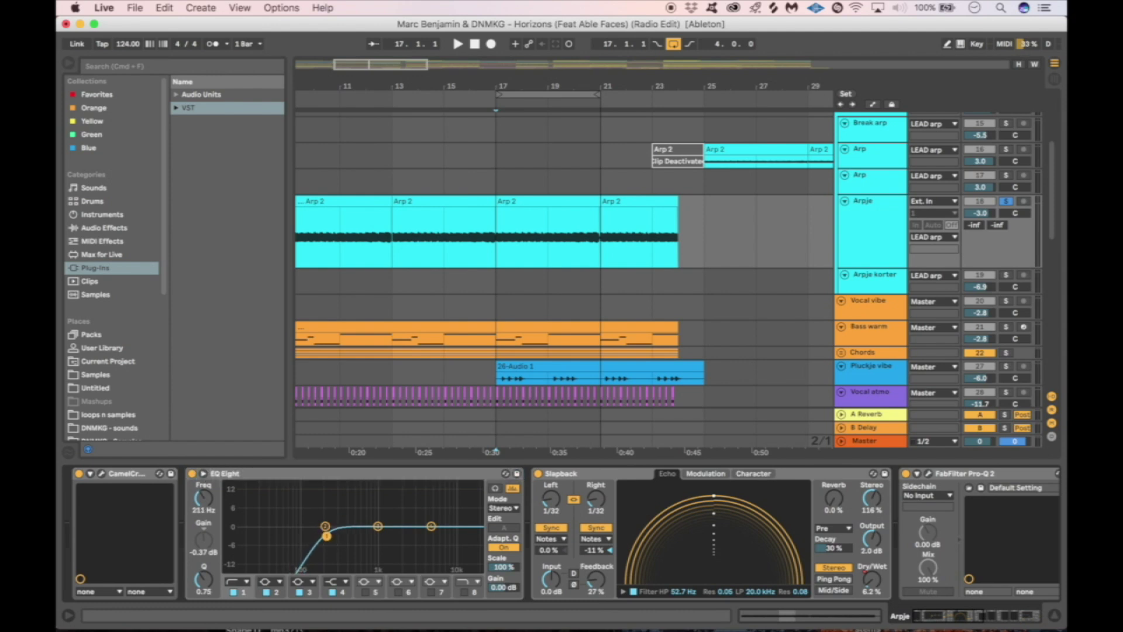
- Select the Slapback echo on the Arpje track and examine its delay times, feedback, output and dry/wet settings
{"action": "scroll", "coordinate": [465, 520], "scroll_direction": "right", "scroll_amount": 3}
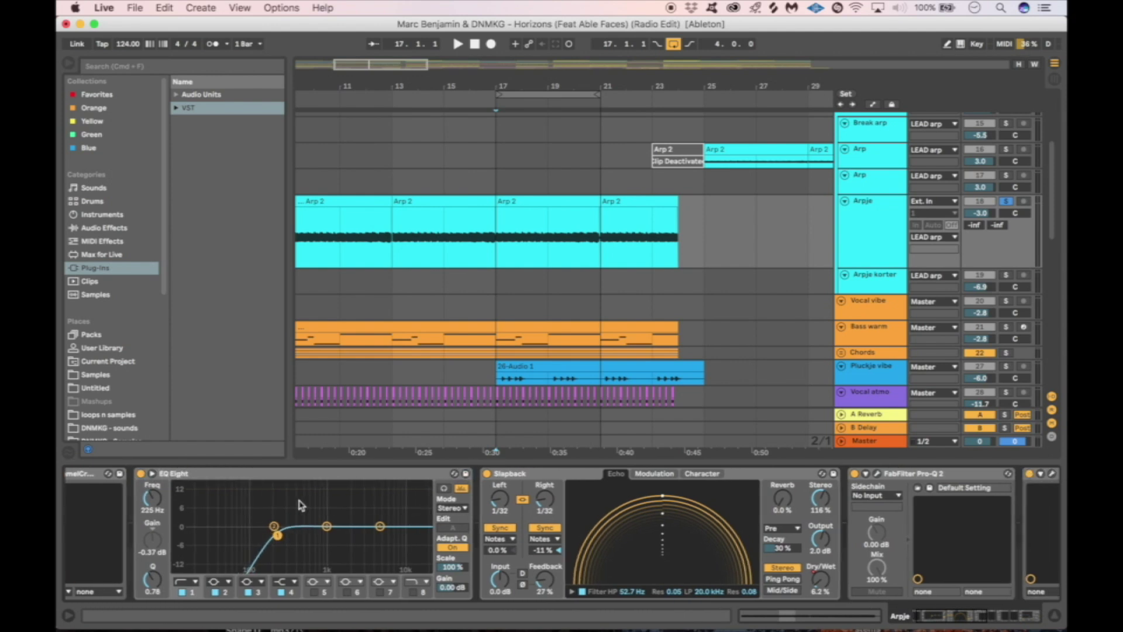
{"action": "scroll", "coordinate": [447, 512], "scroll_direction": "right", "scroll_amount": 6}
{"action": "left_click", "coordinate": [431, 483]}
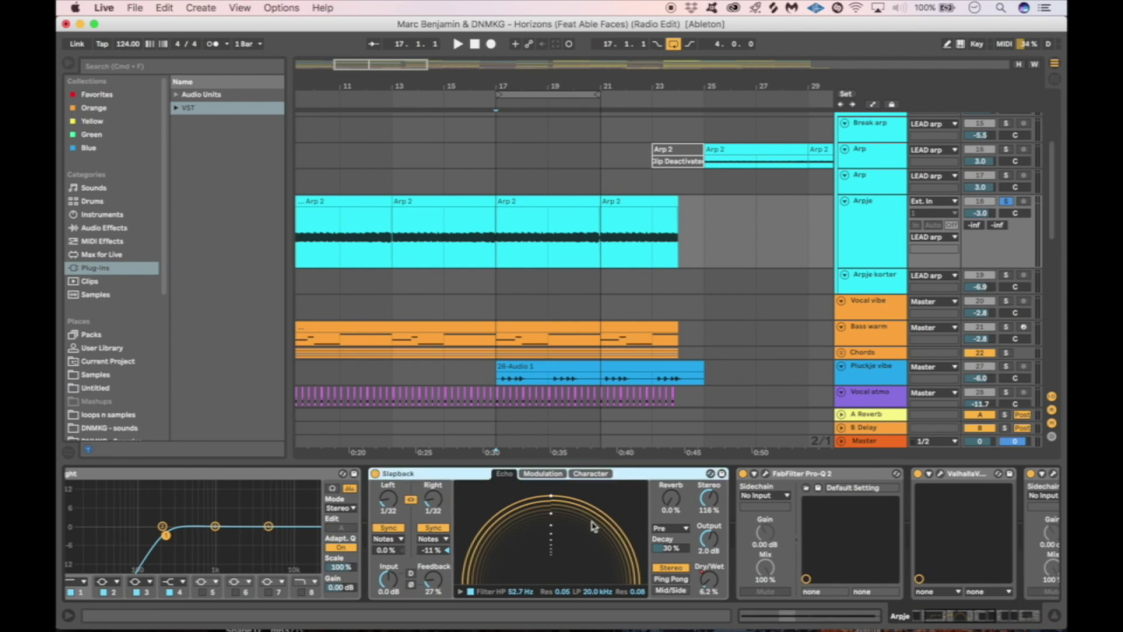
{"action": "scroll", "coordinate": [421, 515], "scroll_direction": "right", "scroll_amount": 6}
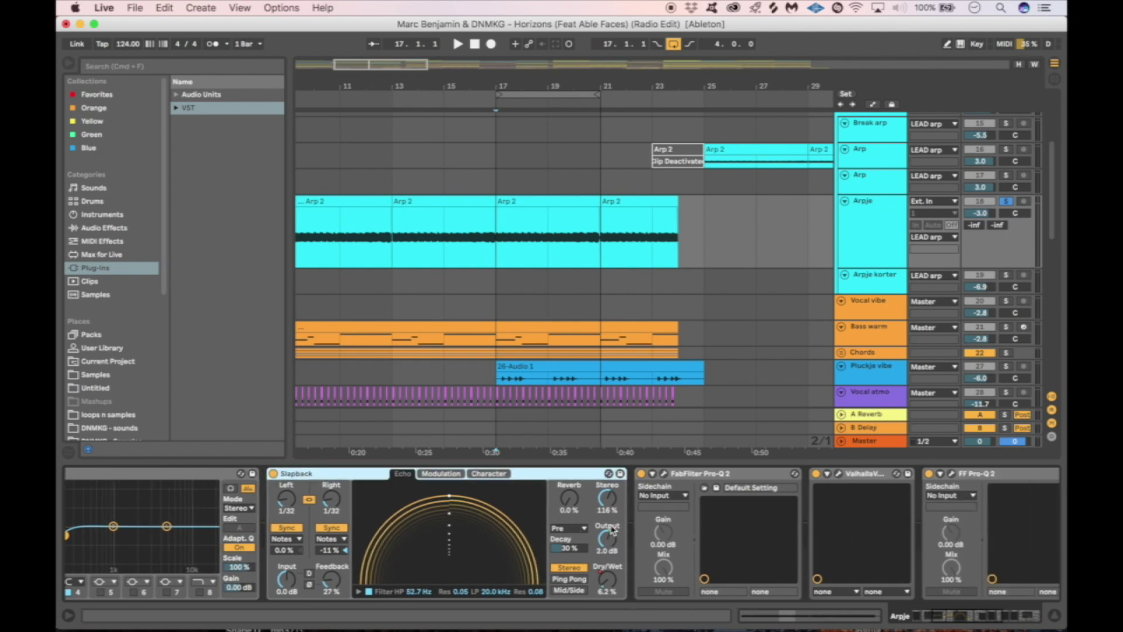
{"action": "left_click", "coordinate": [506, 221]}
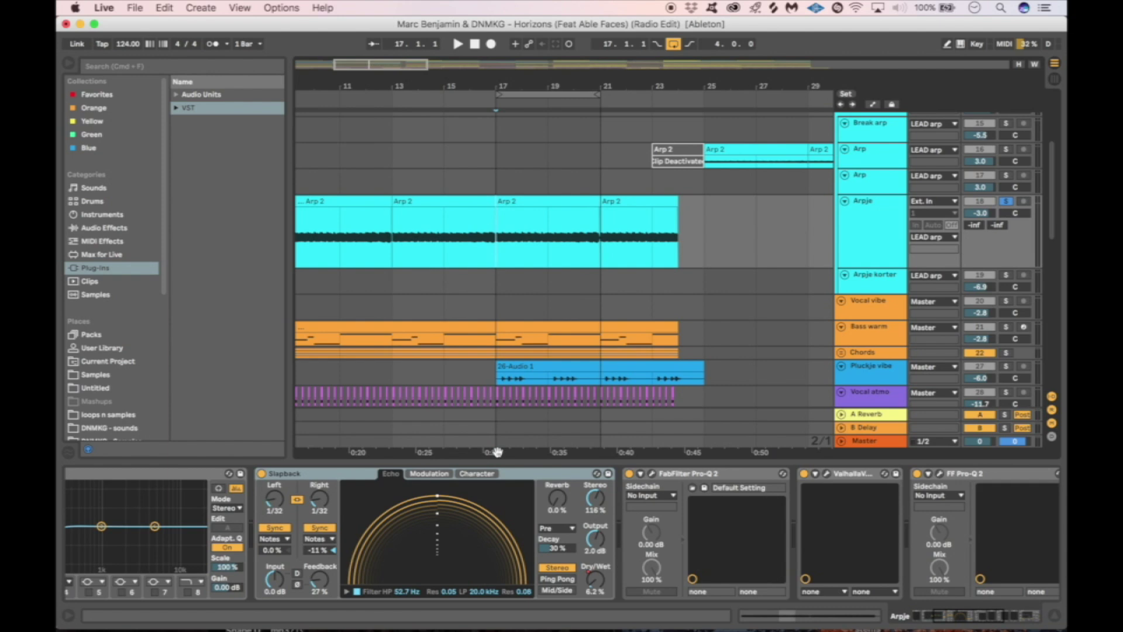
{"action": "scroll", "coordinate": [505, 522], "scroll_direction": "right", "scroll_amount": 4}
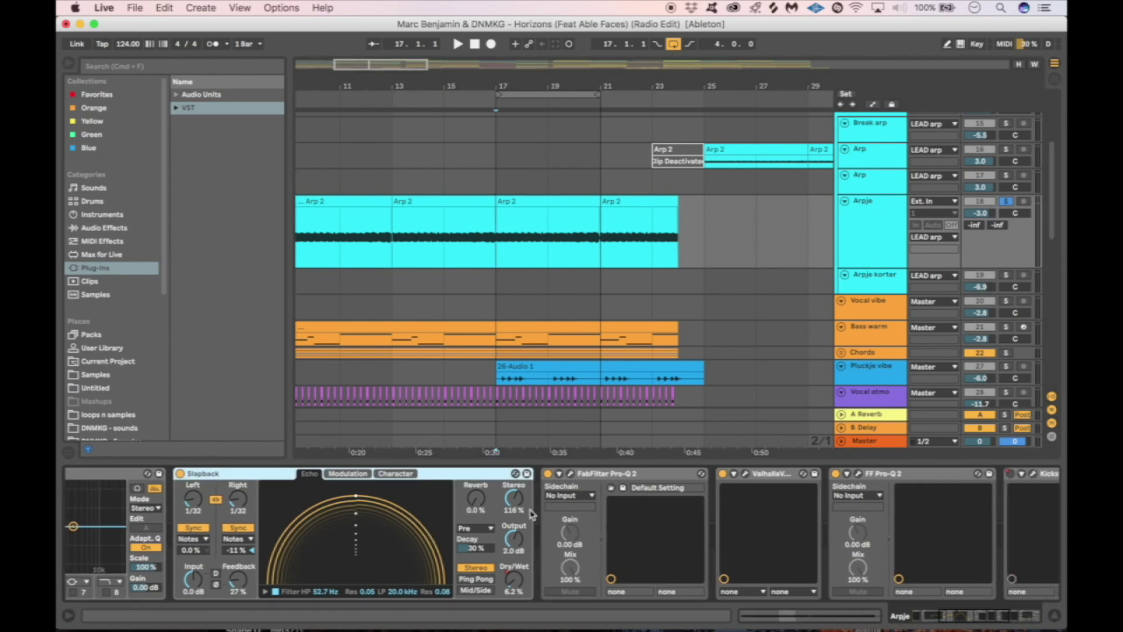
{"action": "scroll", "coordinate": [355, 505], "scroll_direction": "left", "scroll_amount": 3}
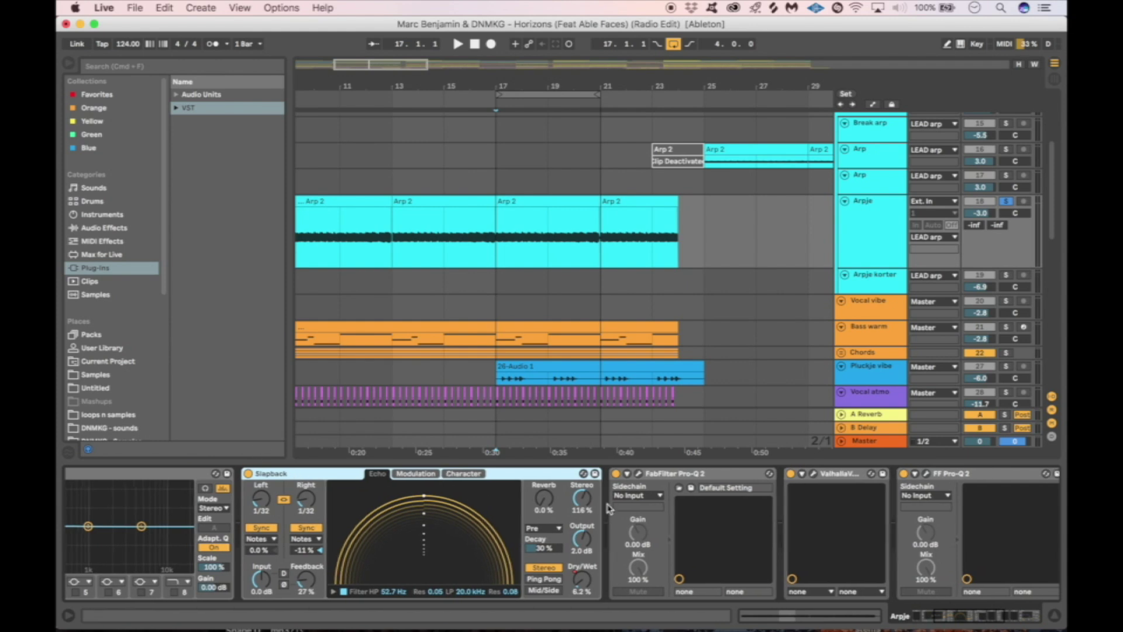
- Open the FabFilter Pro-Q 2 after the Slapback echo to show its low-cut curve, and close it
{"action": "scroll", "coordinate": [492, 480], "scroll_direction": "right", "scroll_amount": 8}
{"action": "left_click", "coordinate": [454, 474]}
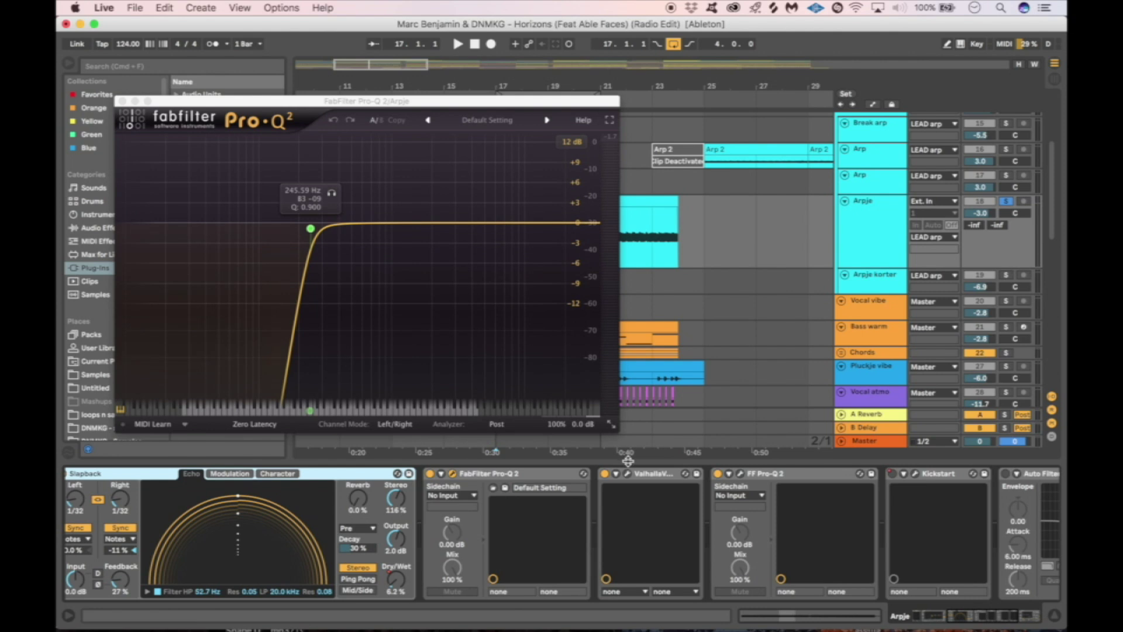
{"action": "left_click", "coordinate": [122, 101]}
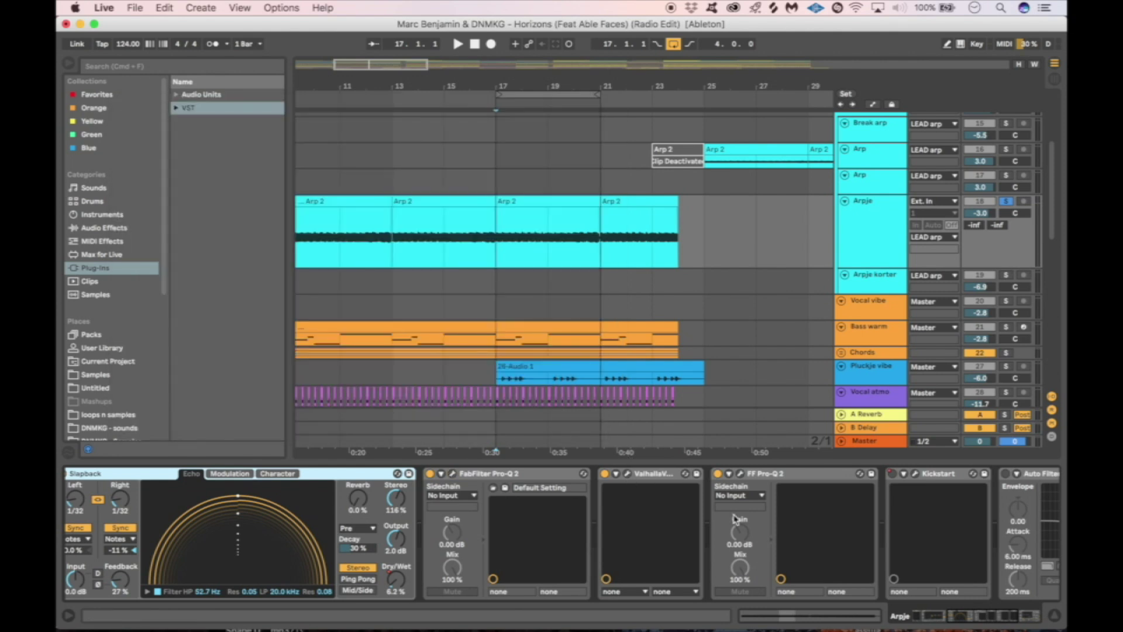
- Open the FF Pro-Q 2 before Kickstart to show its EQ curve, close it, and select the Kickstart device
{"action": "scroll", "coordinate": [736, 518], "scroll_direction": "right", "scroll_amount": 8}
{"action": "left_click", "coordinate": [535, 473]}
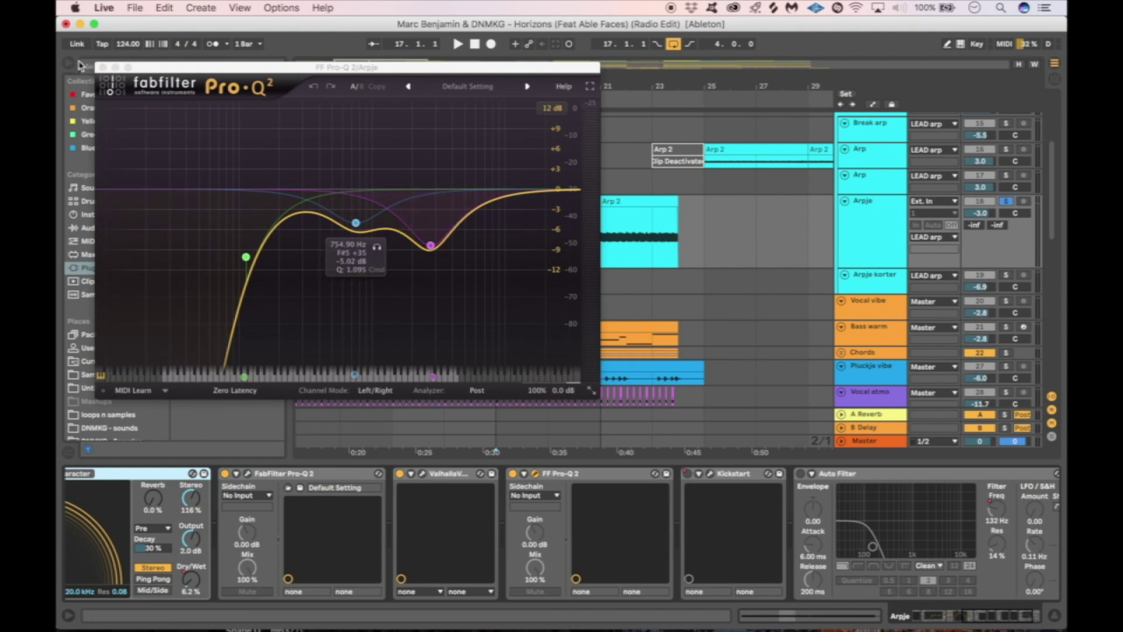
{"action": "left_click", "coordinate": [103, 68]}
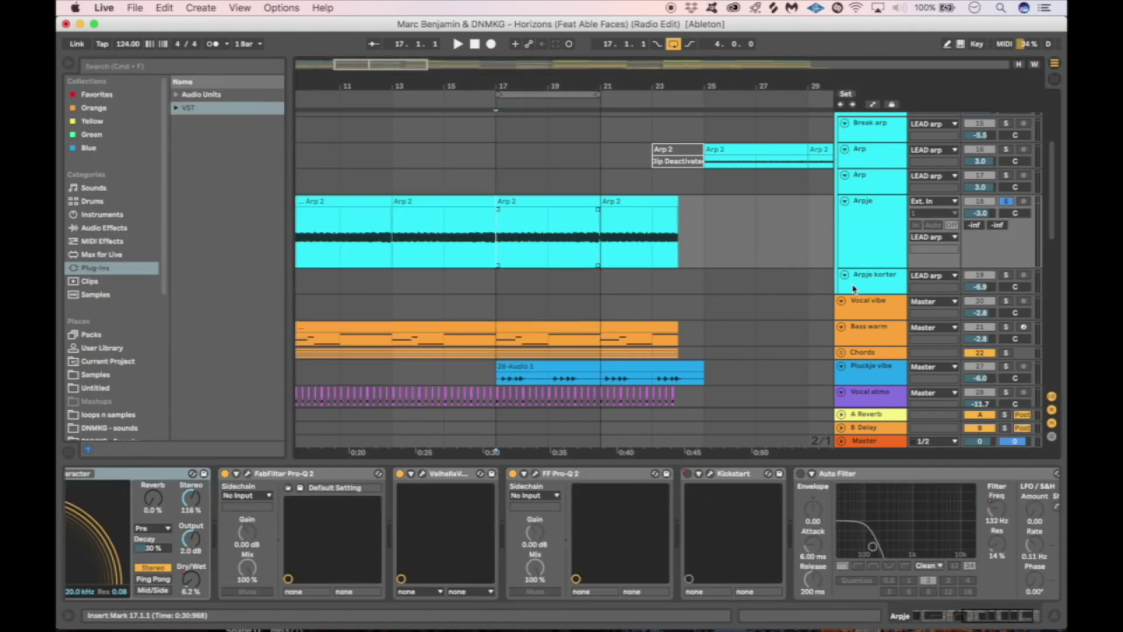
{"action": "left_click", "coordinate": [882, 258]}
{"action": "left_click", "coordinate": [641, 475]}
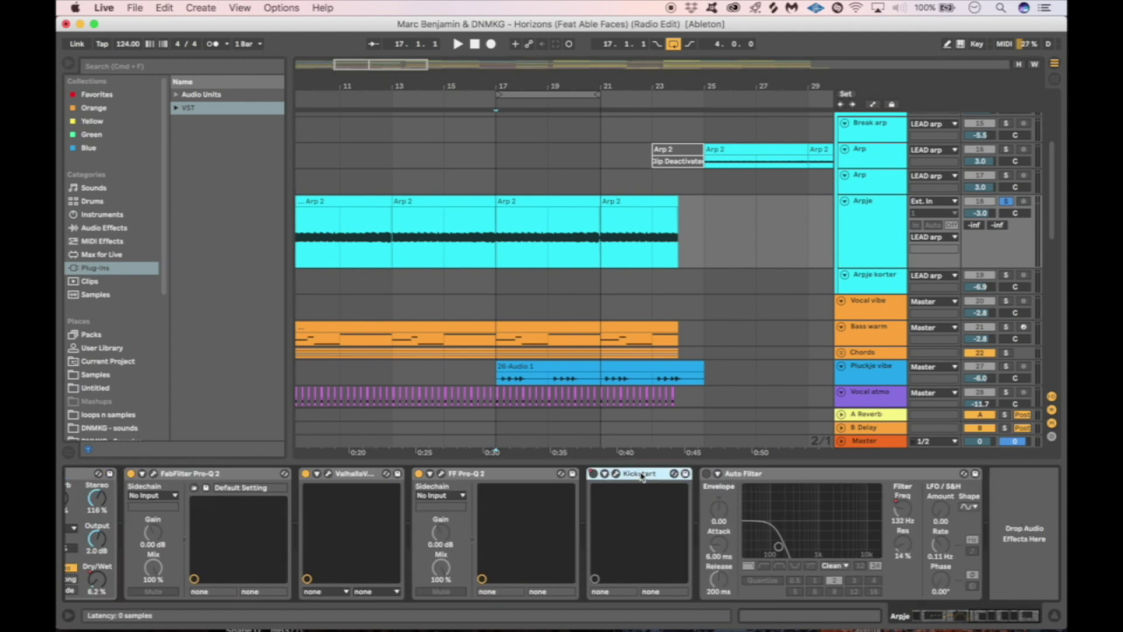
- Select the Arp 2 clip at bar 25 on the Arp track and look along that track's effects chain
{"action": "scroll", "coordinate": [683, 282], "scroll_direction": "down", "scroll_amount": 5}
{"action": "scroll", "coordinate": [673, 280], "scroll_direction": "up", "scroll_amount": 2}
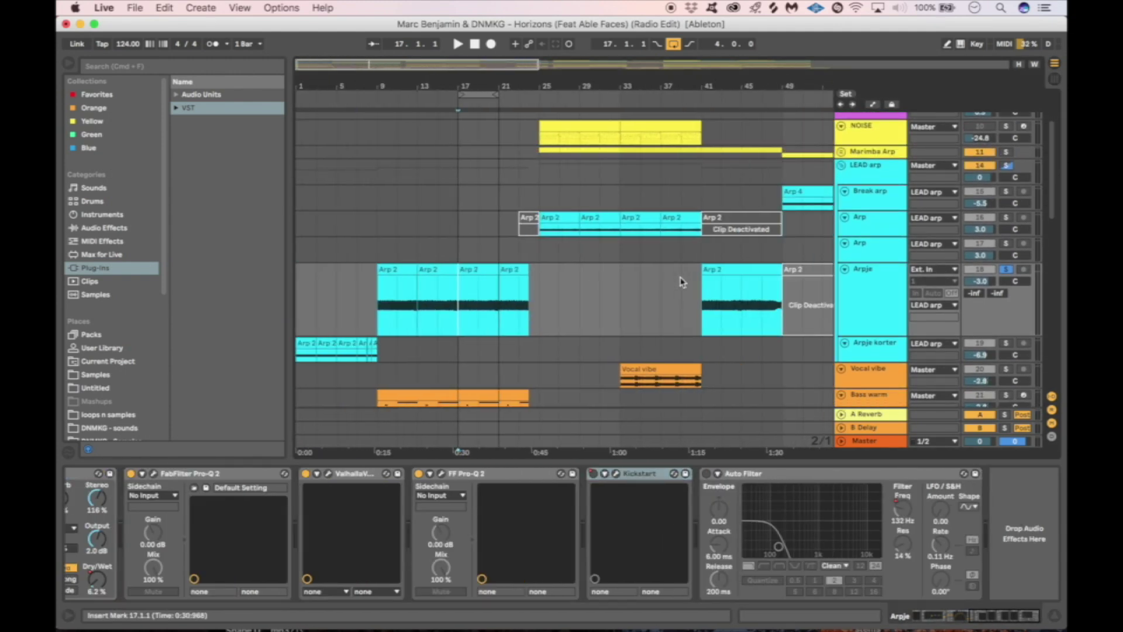
{"action": "scroll", "coordinate": [468, 225], "scroll_direction": "up", "scroll_amount": 1}
{"action": "left_click", "coordinate": [469, 222]}
{"action": "left_click", "coordinate": [876, 220]}
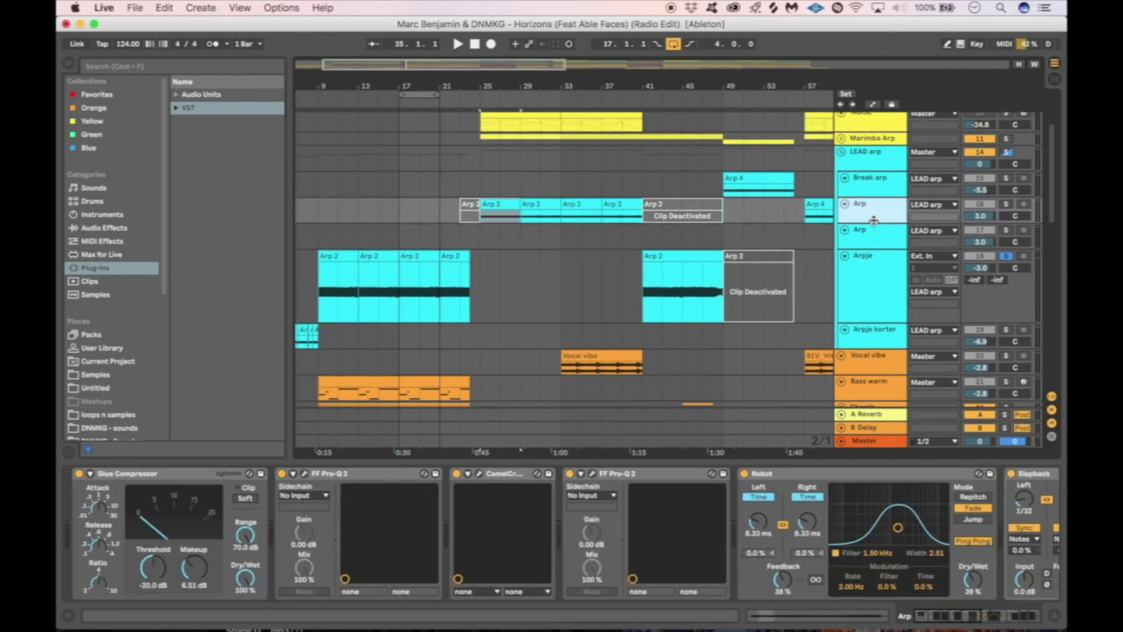
{"action": "scroll", "coordinate": [795, 518], "scroll_direction": "right", "scroll_amount": 10}
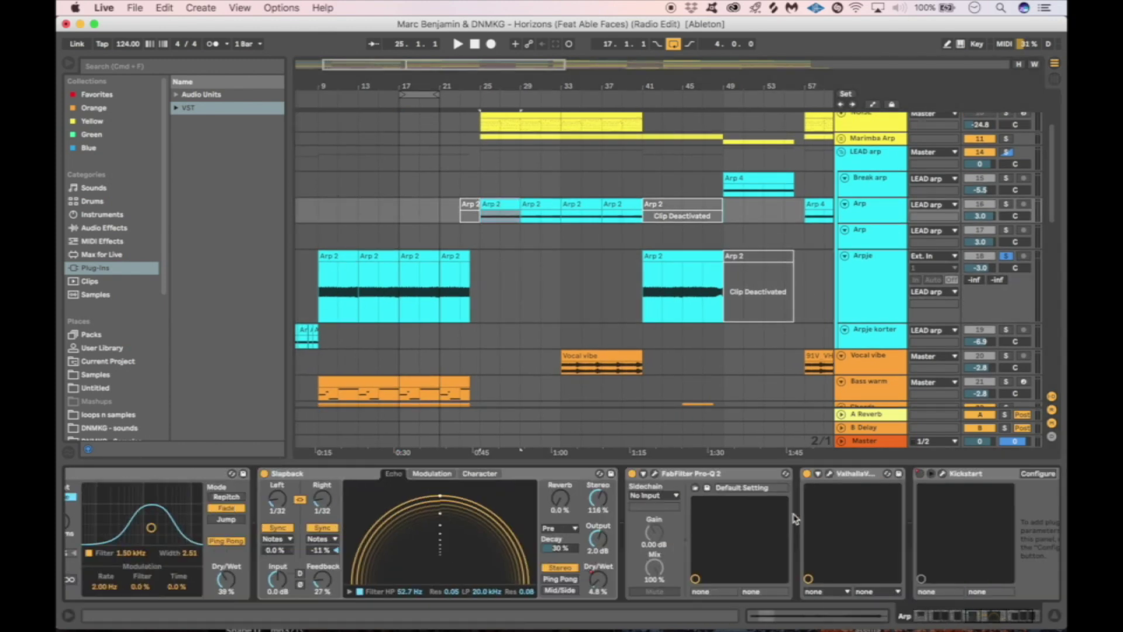
- Show the end of the Arp track's effects chain, and turn on the Auto Filter on the Arpje track
{"action": "left_click", "coordinate": [859, 217]}
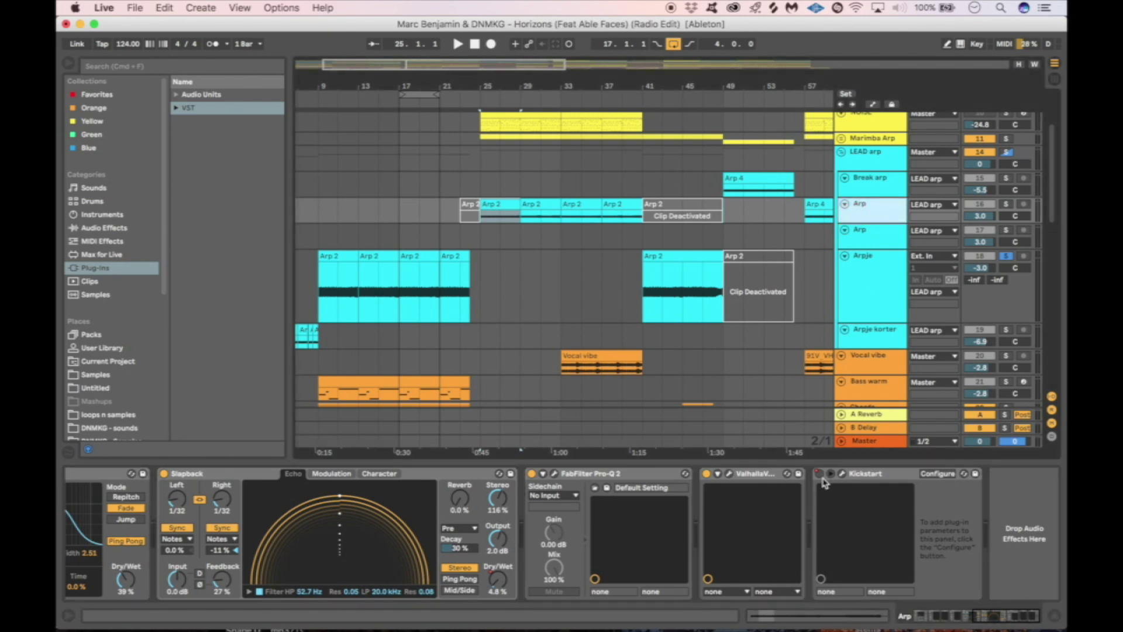
{"action": "scroll", "coordinate": [895, 193], "scroll_direction": "down", "scroll_amount": 3}
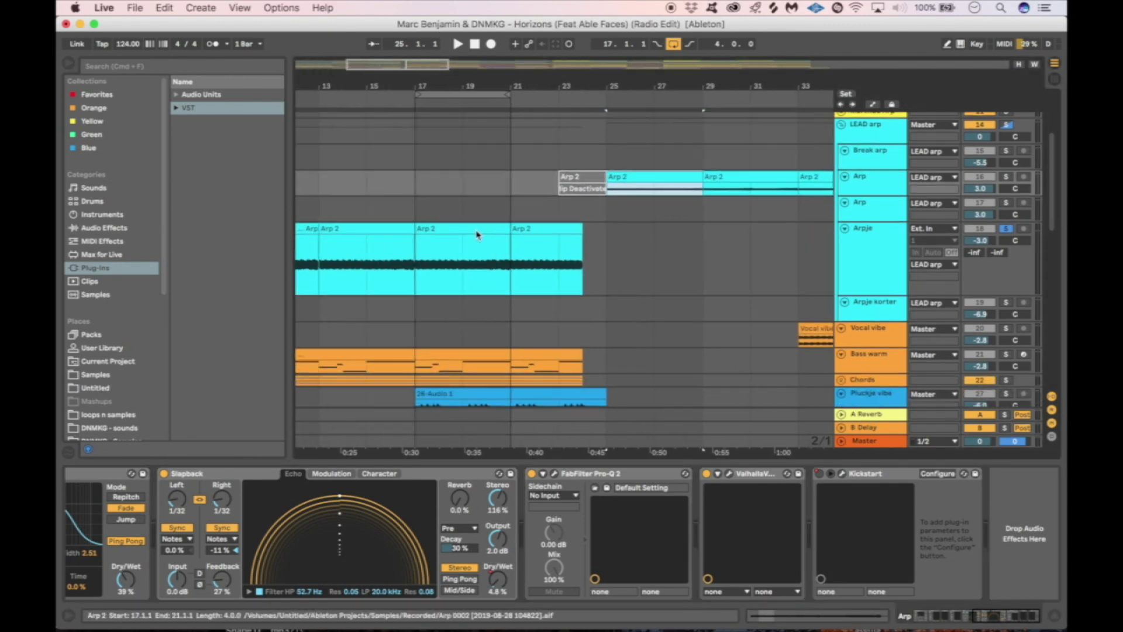
{"action": "left_click", "coordinate": [851, 250]}
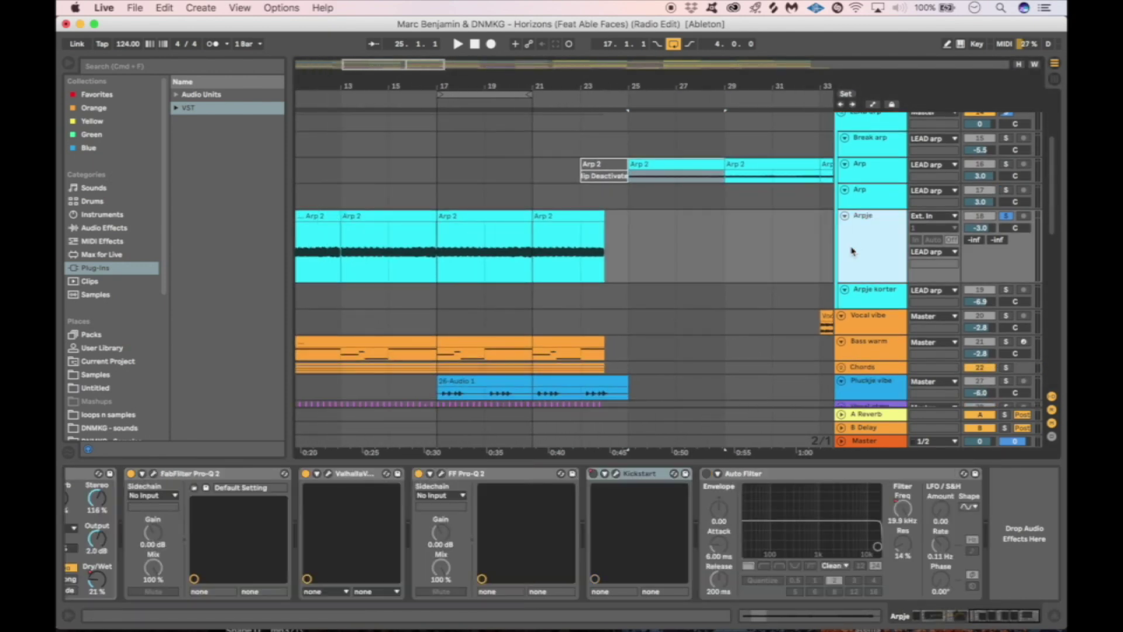
{"action": "left_click", "coordinate": [707, 473]}
- Play the soloed Arpje track from bar 17 to hear the Auto Filter's frequency automation
{"action": "left_click", "coordinate": [456, 252]}
{"action": "scroll", "coordinate": [451, 252], "scroll_direction": "left", "scroll_amount": 5}
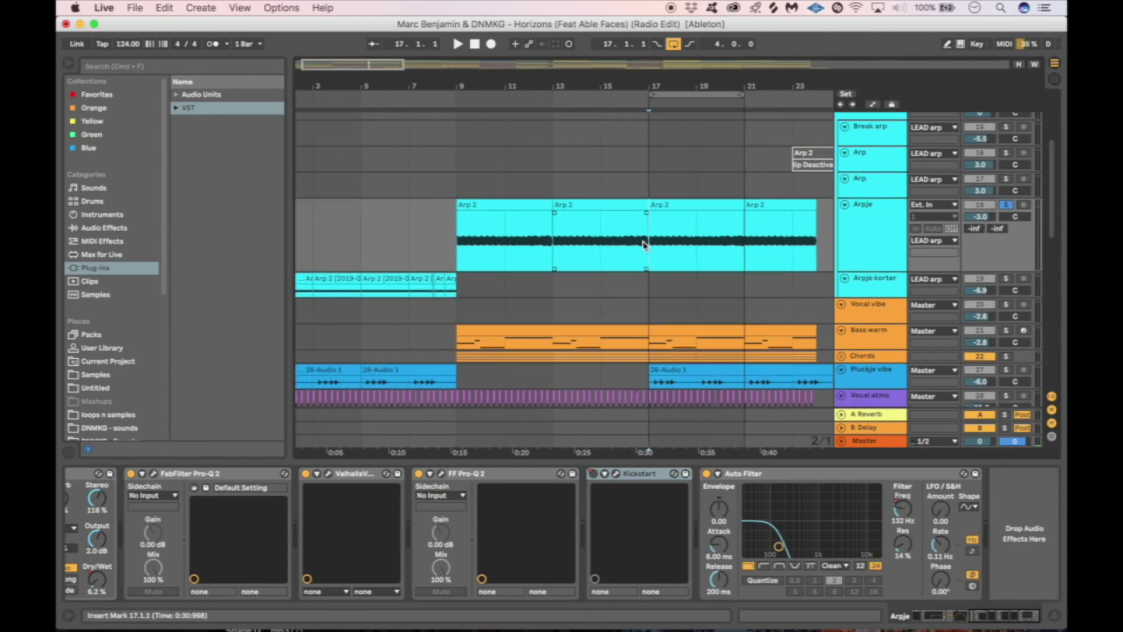
{"action": "key", "text": "space"}
{"action": "scroll", "coordinate": [656, 246], "scroll_direction": "right", "scroll_amount": 5}
{"action": "scroll", "coordinate": [702, 249], "scroll_direction": "up", "scroll_amount": 2}
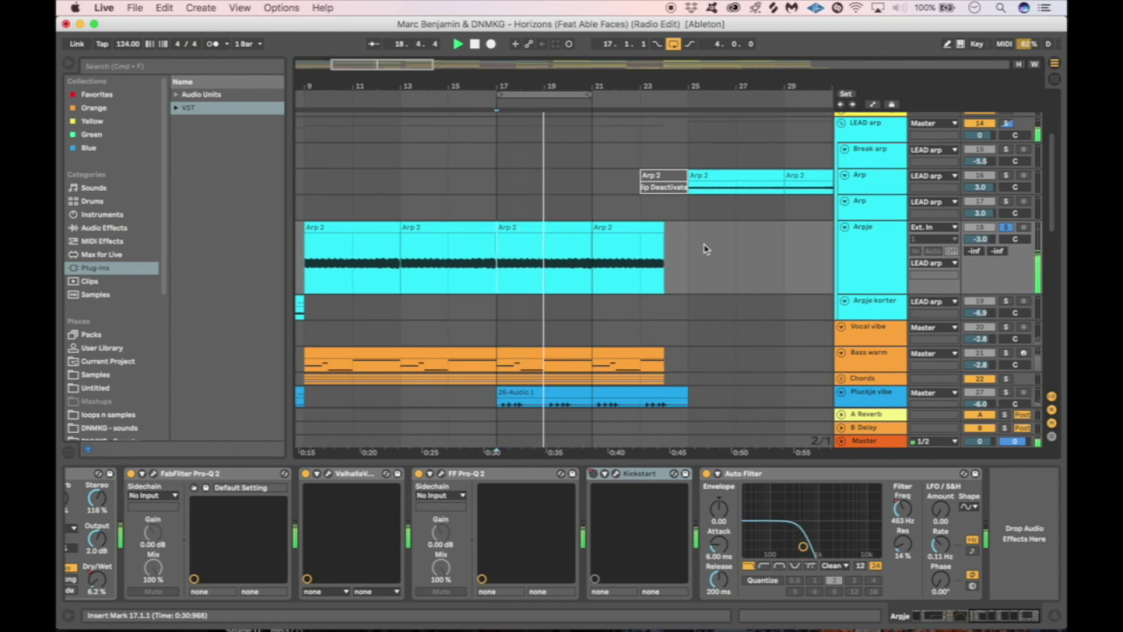
{"action": "scroll", "coordinate": [705, 246], "scroll_direction": "right", "scroll_amount": 2}
{"action": "scroll", "coordinate": [704, 246], "scroll_direction": "up", "scroll_amount": 1}
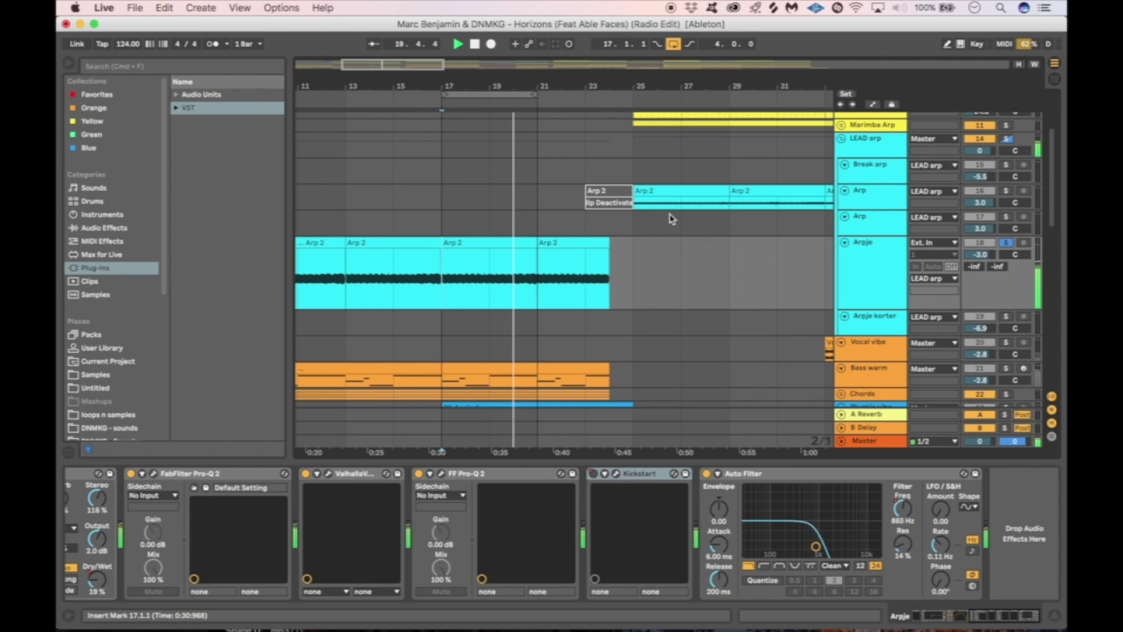
{"action": "scroll", "coordinate": [576, 301], "scroll_direction": "right", "scroll_amount": 3}
{"action": "scroll", "coordinate": [576, 301], "scroll_direction": "up", "scroll_amount": 1}
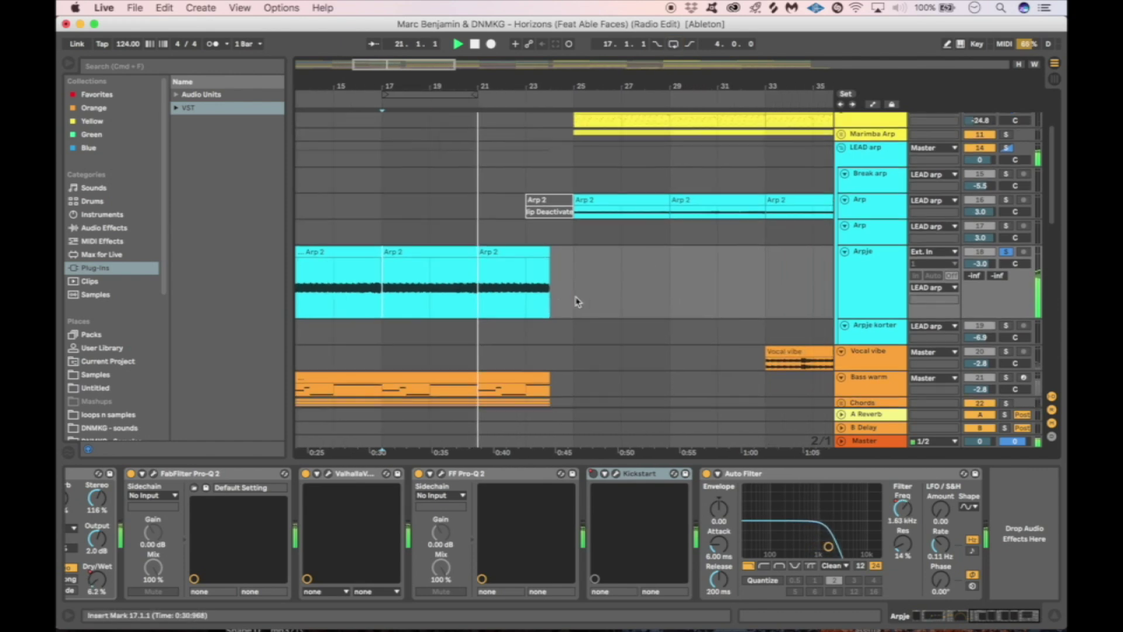
{"action": "scroll", "coordinate": [577, 301], "scroll_direction": "right", "scroll_amount": 1}
{"action": "scroll", "coordinate": [577, 301], "scroll_direction": "up", "scroll_amount": 1}
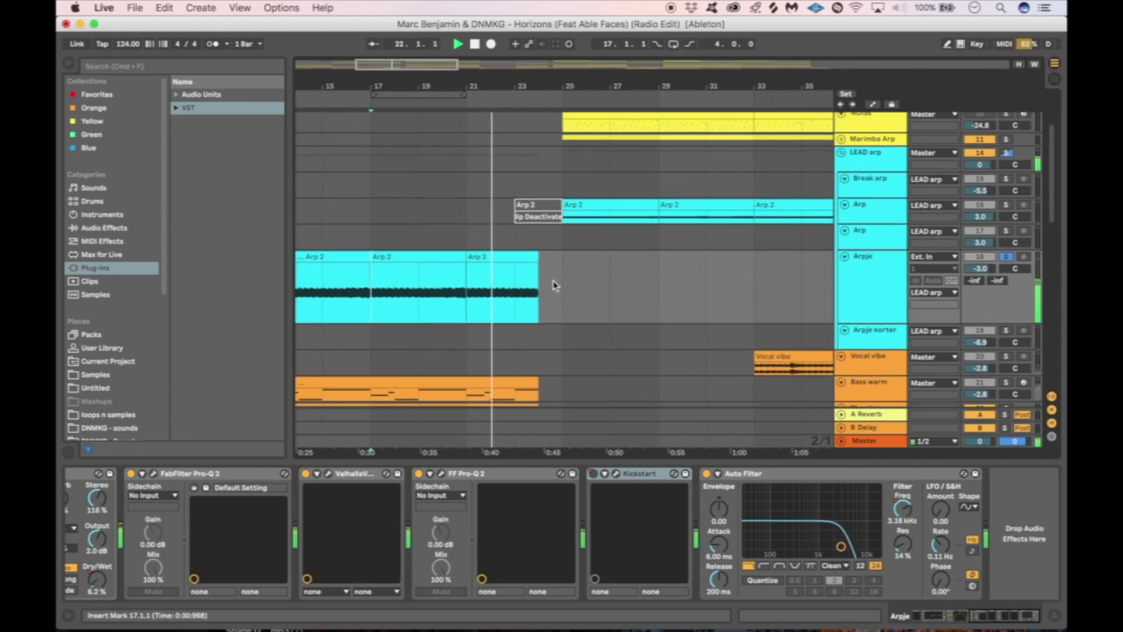
{"action": "scroll", "coordinate": [602, 293], "scroll_direction": "right", "scroll_amount": 2}
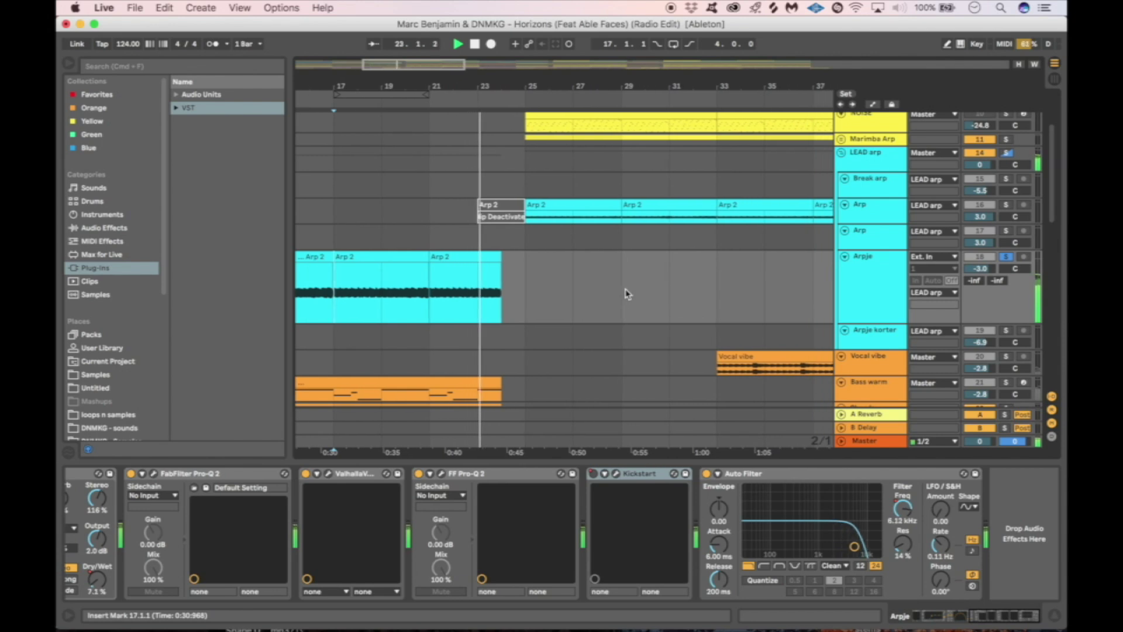
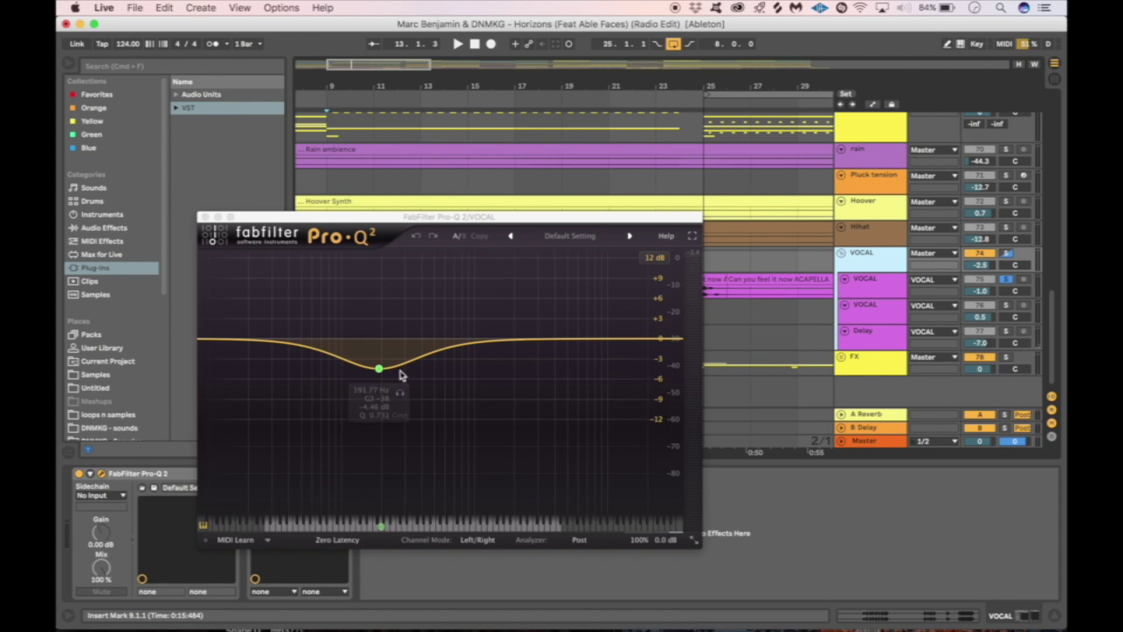
- Examine the VOCAL group's bell cut in FabFilter Pro-Q 2 and its ValhallaVintageVerb settings, closing both plug-in windows
{"action": "left_click", "coordinate": [380, 368]}
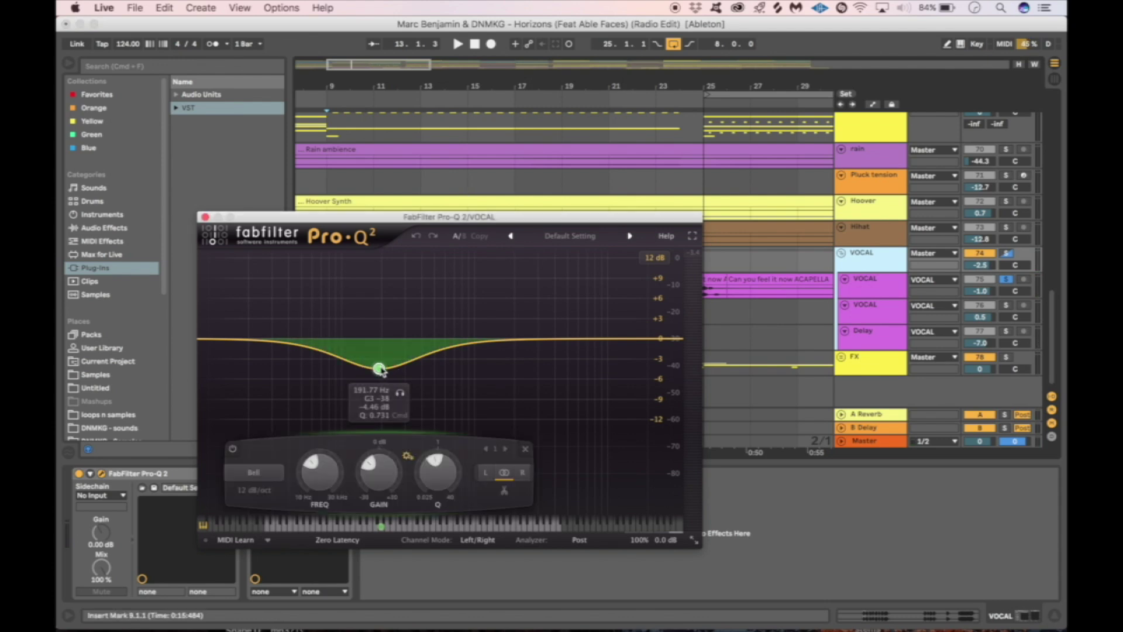
{"action": "left_click", "coordinate": [204, 216]}
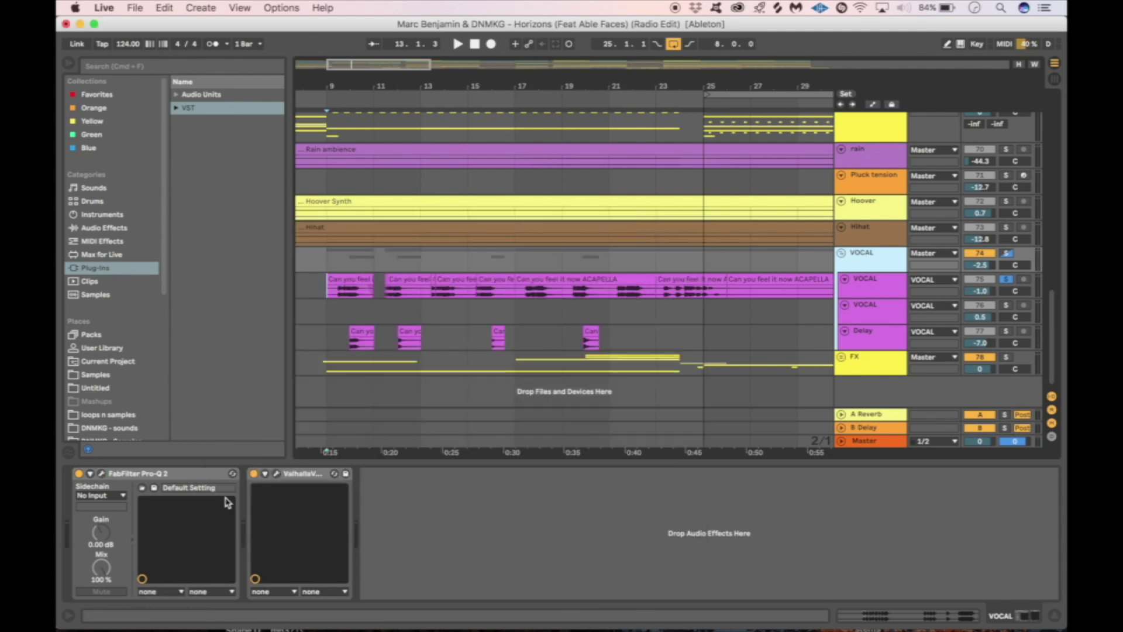
{"action": "left_click", "coordinate": [274, 475]}
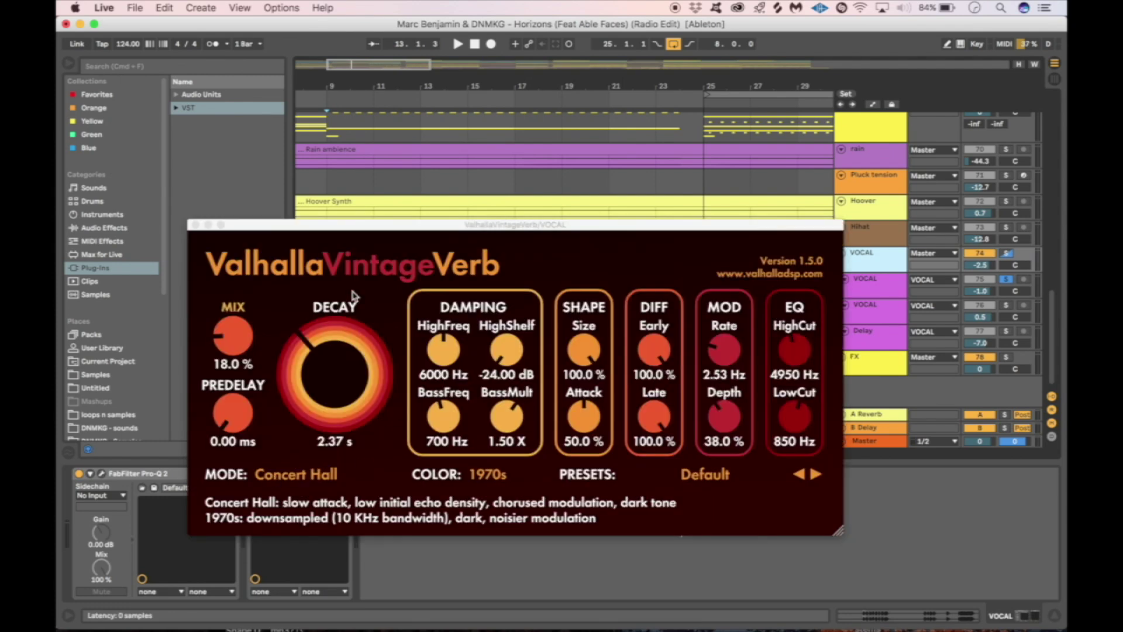
{"action": "left_click", "coordinate": [196, 226]}
- Take the VOCAL group out of solo and play from bar 9 to hear the vocals within the full mix
{"action": "left_click", "coordinate": [1005, 258]}
{"action": "key", "text": "space"}
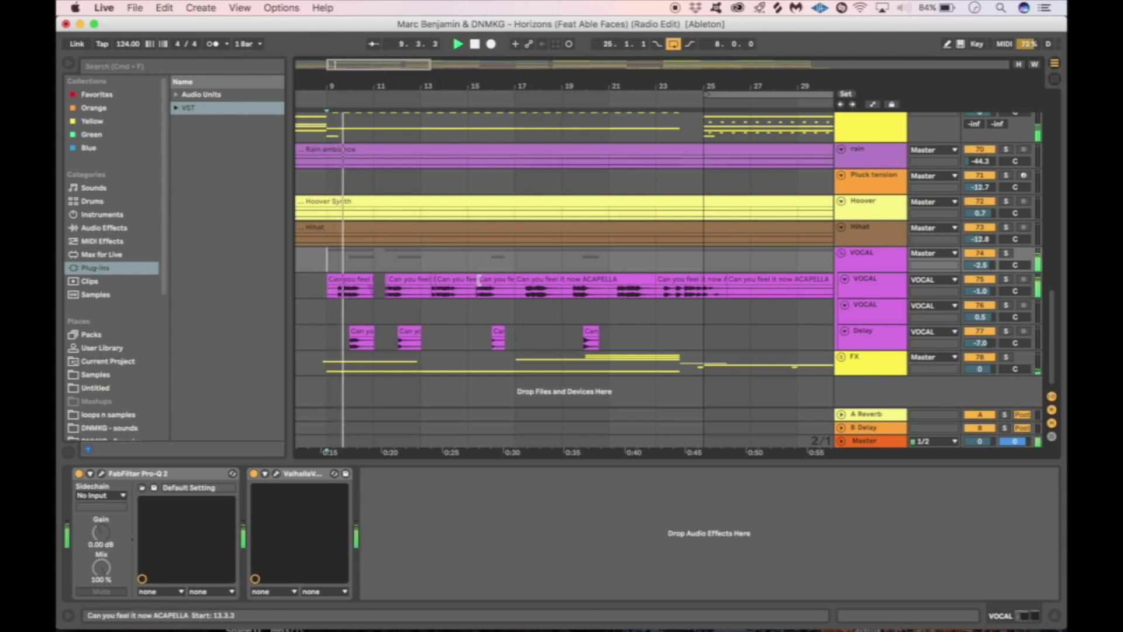
{"action": "scroll", "coordinate": [614, 257], "scroll_direction": "left", "scroll_amount": 1}
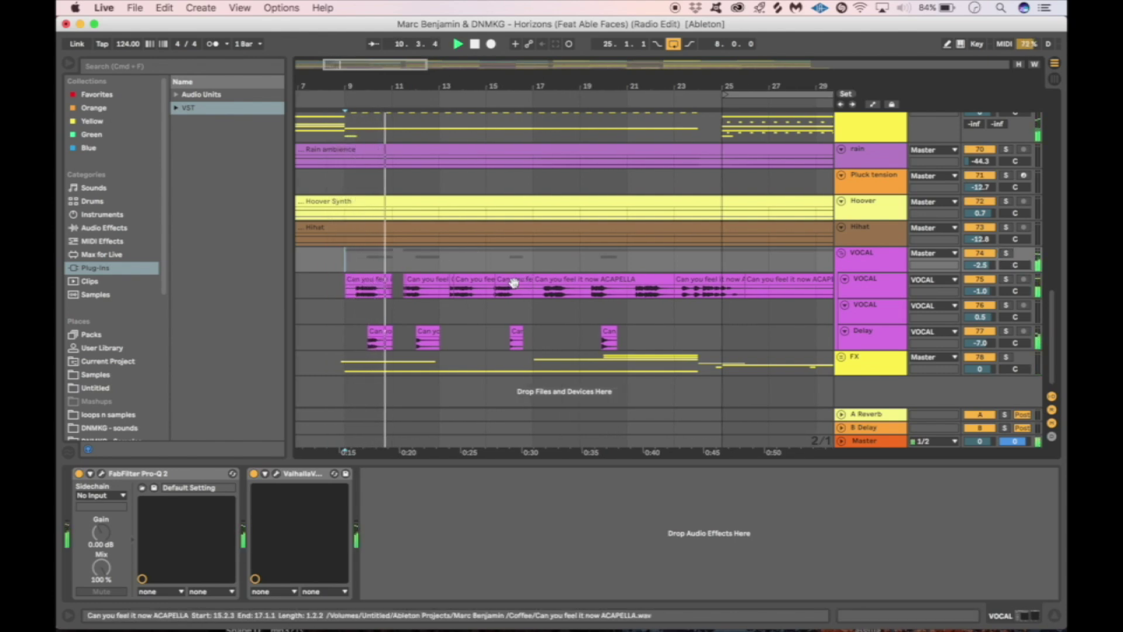
{"action": "scroll", "coordinate": [751, 224], "scroll_direction": "up", "scroll_amount": 3}
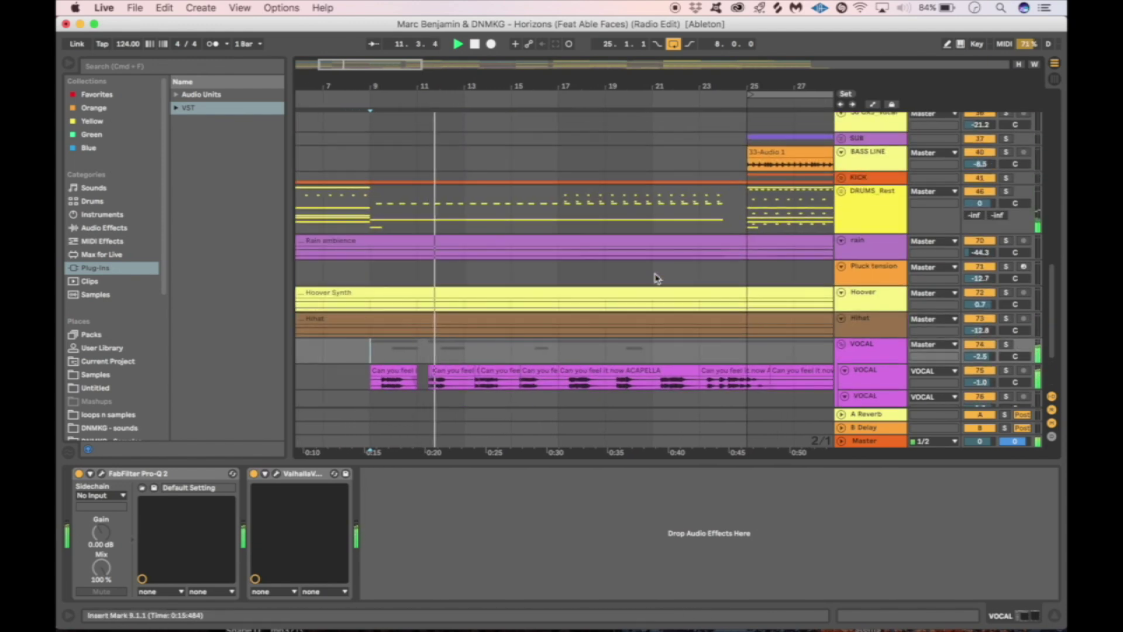
{"action": "scroll", "coordinate": [657, 276], "scroll_direction": "down", "scroll_amount": 2}
{"action": "scroll", "coordinate": [657, 275], "scroll_direction": "right", "scroll_amount": 1}
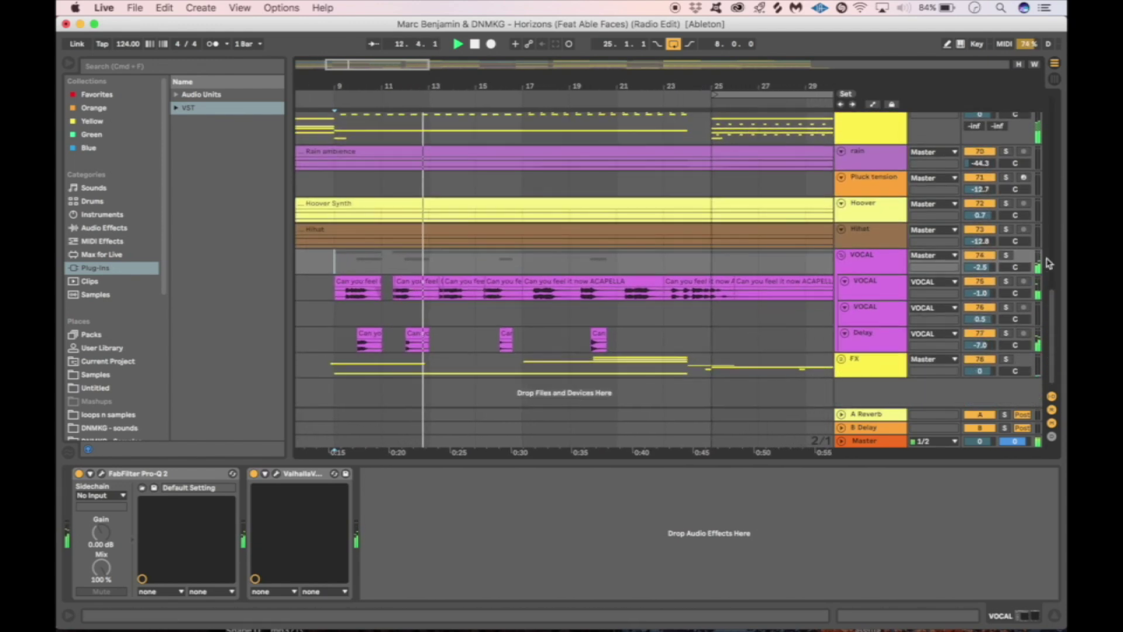
{"action": "scroll", "coordinate": [572, 314], "scroll_direction": "down", "scroll_amount": 1}
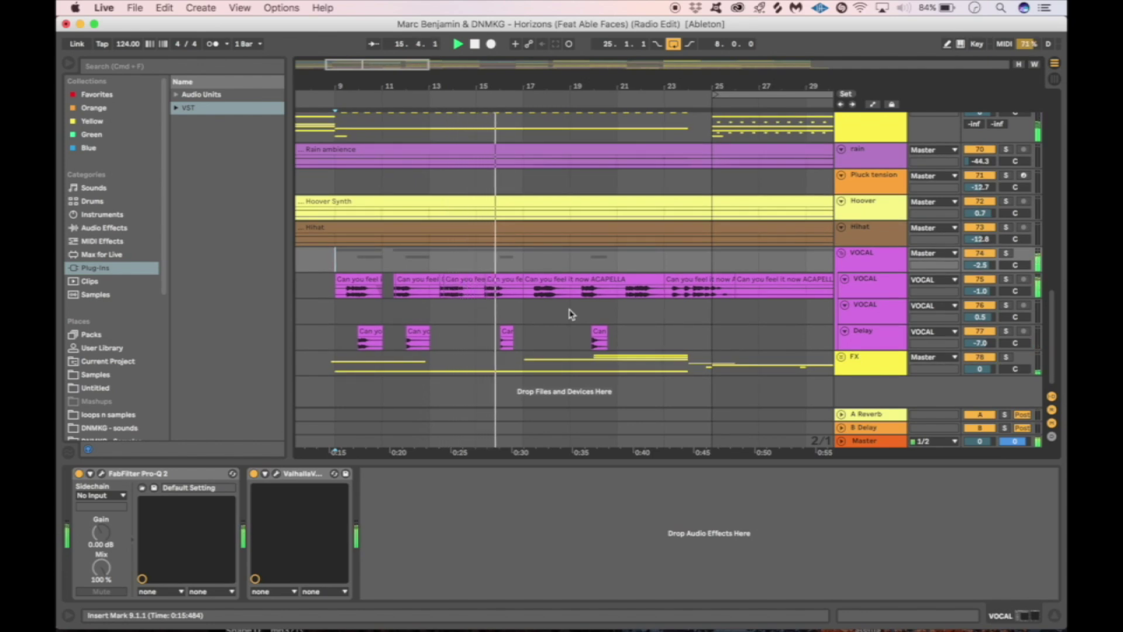
{"action": "scroll", "coordinate": [571, 314], "scroll_direction": "right", "scroll_amount": 2}
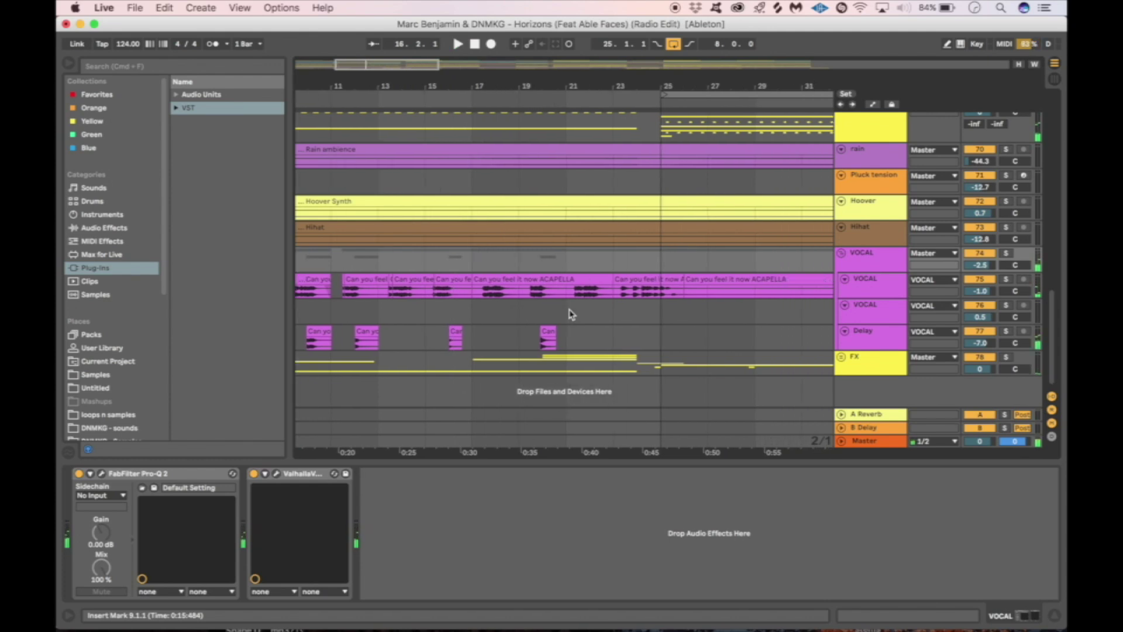
- Look through the placement of the VOCAL and Delay clips along the arrangement, ending around bar 44
{"action": "scroll", "coordinate": [517, 275], "scroll_direction": "down", "scroll_amount": 6}
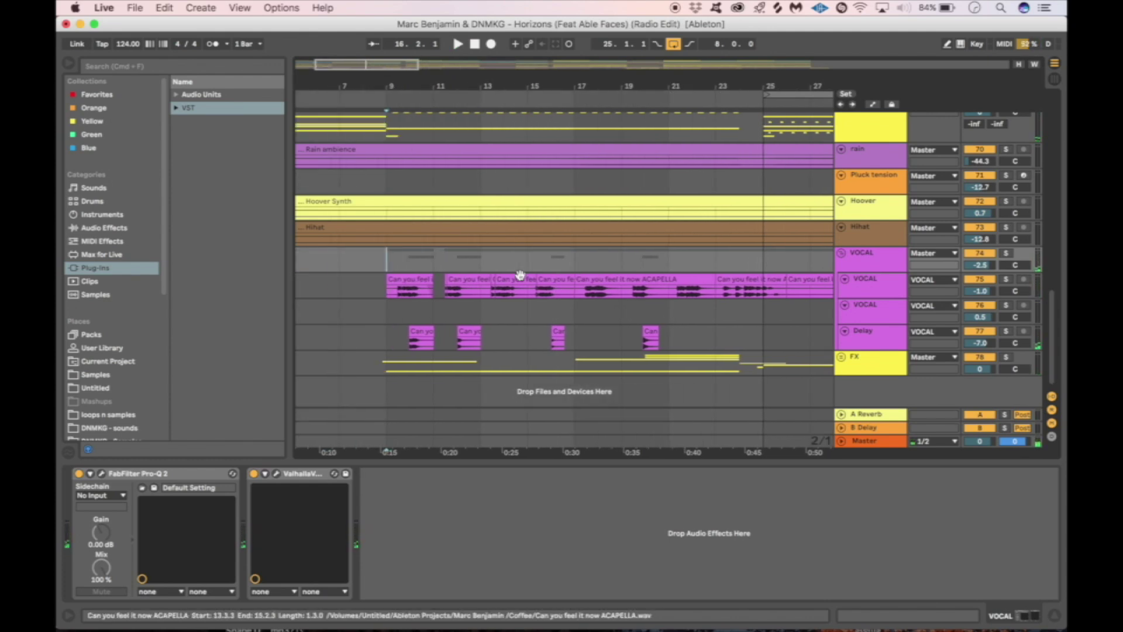
{"action": "scroll", "coordinate": [508, 273], "scroll_direction": "up", "scroll_amount": 5}
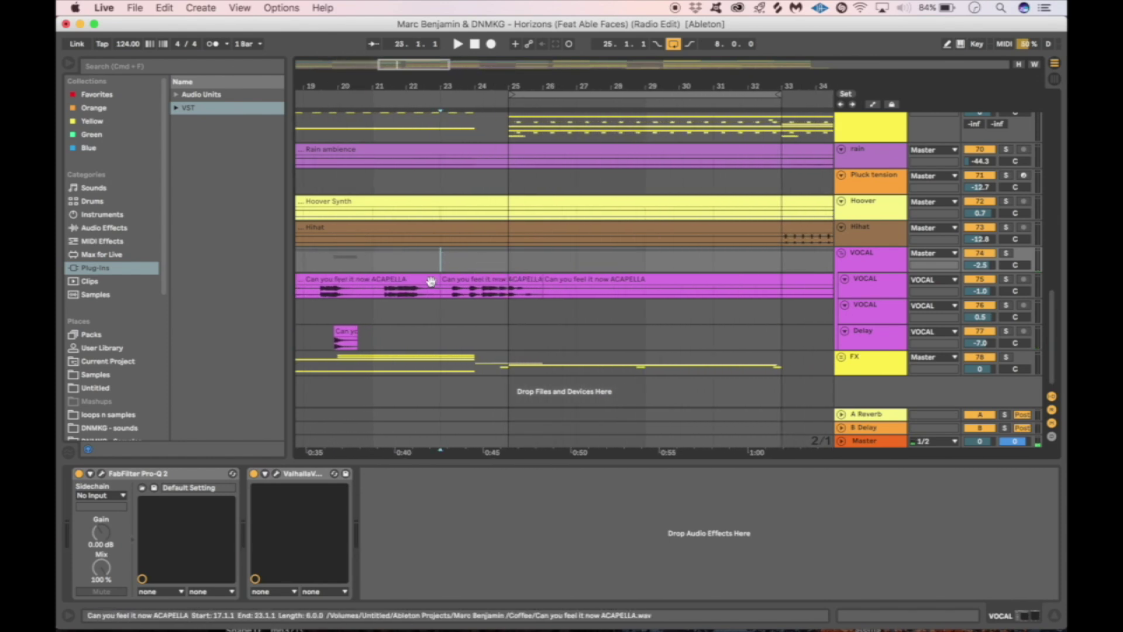
{"action": "scroll", "coordinate": [454, 276], "scroll_direction": "down", "scroll_amount": 2}
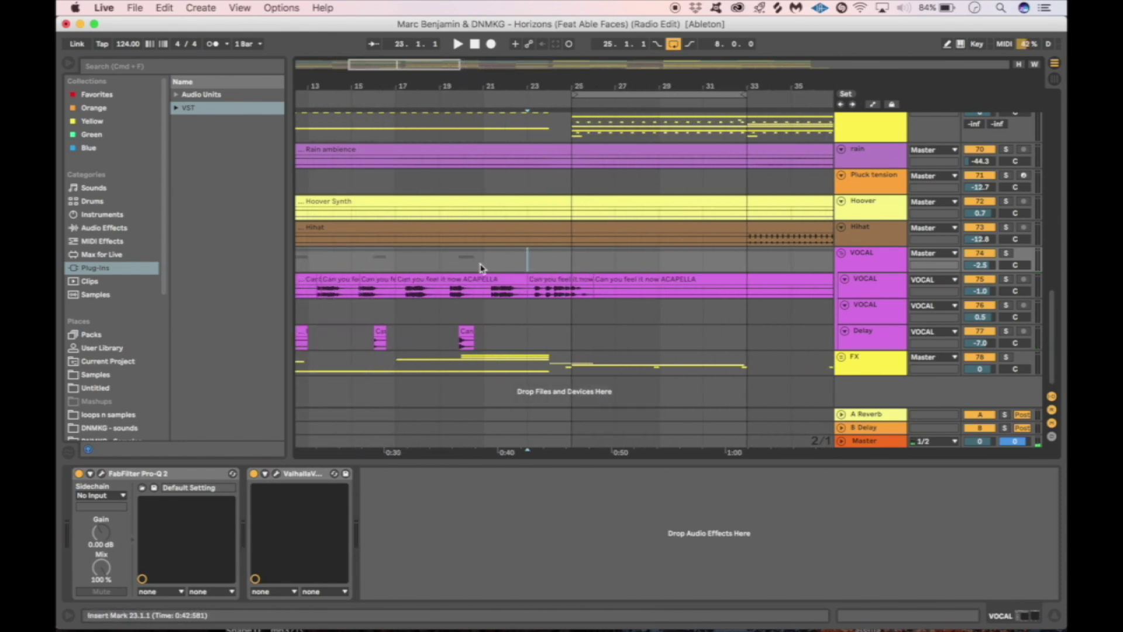
{"action": "scroll", "coordinate": [634, 261], "scroll_direction": "right", "scroll_amount": 2}
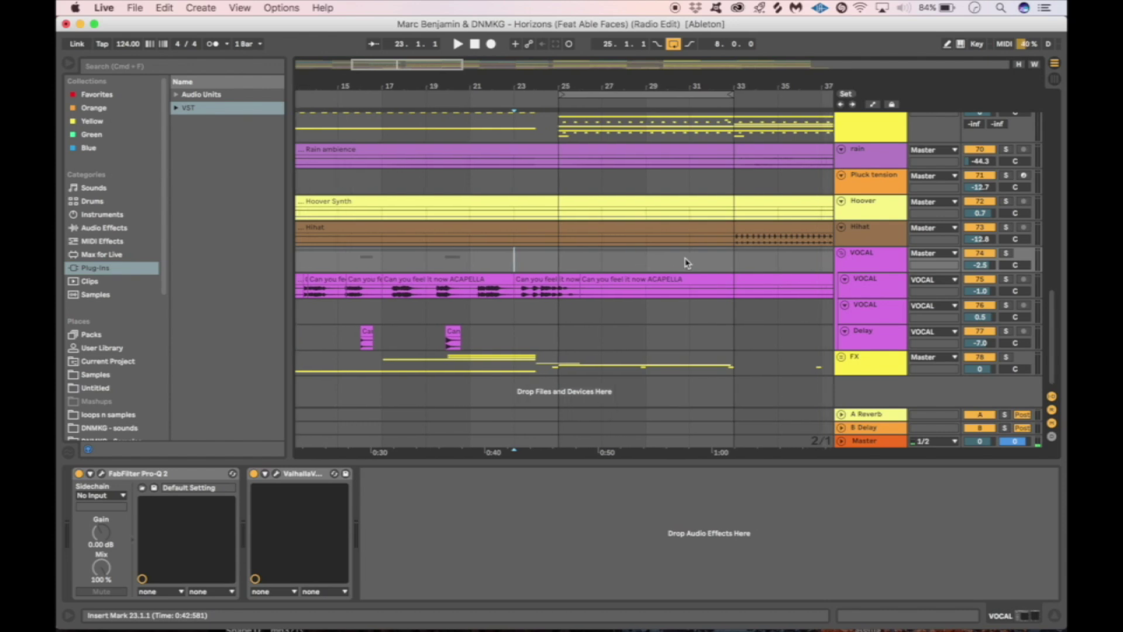
{"action": "scroll", "coordinate": [686, 262], "scroll_direction": "right", "scroll_amount": 3}
{"action": "scroll", "coordinate": [687, 262], "scroll_direction": "down", "scroll_amount": 4}
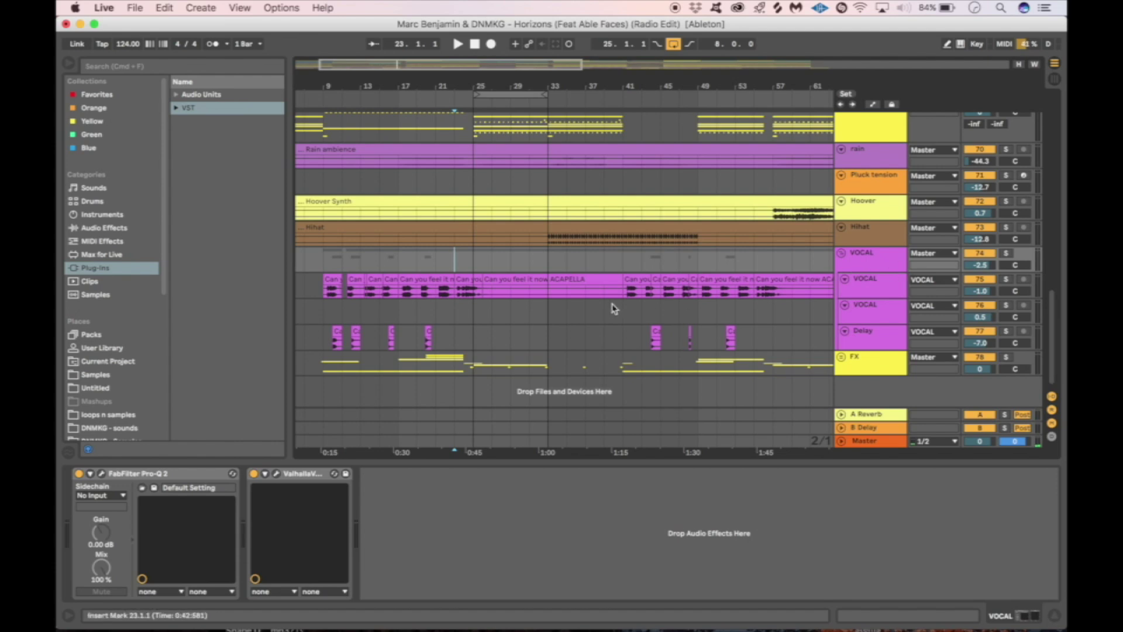
{"action": "scroll", "coordinate": [664, 253], "scroll_direction": "up", "scroll_amount": 6}
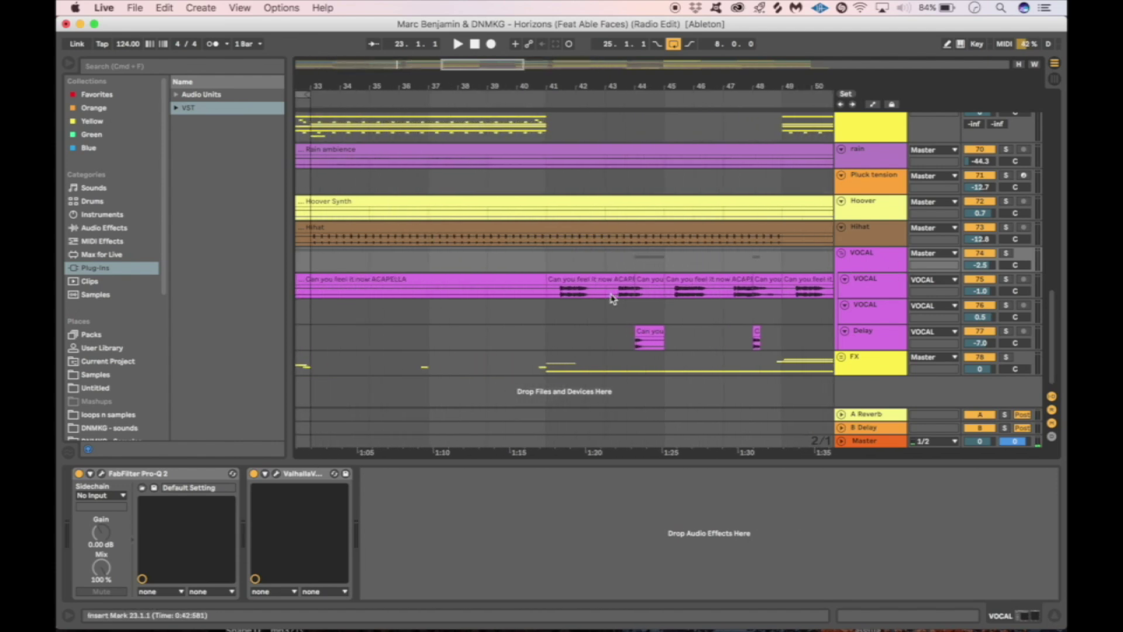
{"action": "scroll", "coordinate": [656, 300], "scroll_direction": "up", "scroll_amount": 4}
- Select the Delay clip at bar 44 and show the EQ Eight on the upper VOCAL subtrack
{"action": "left_click", "coordinate": [612, 329]}
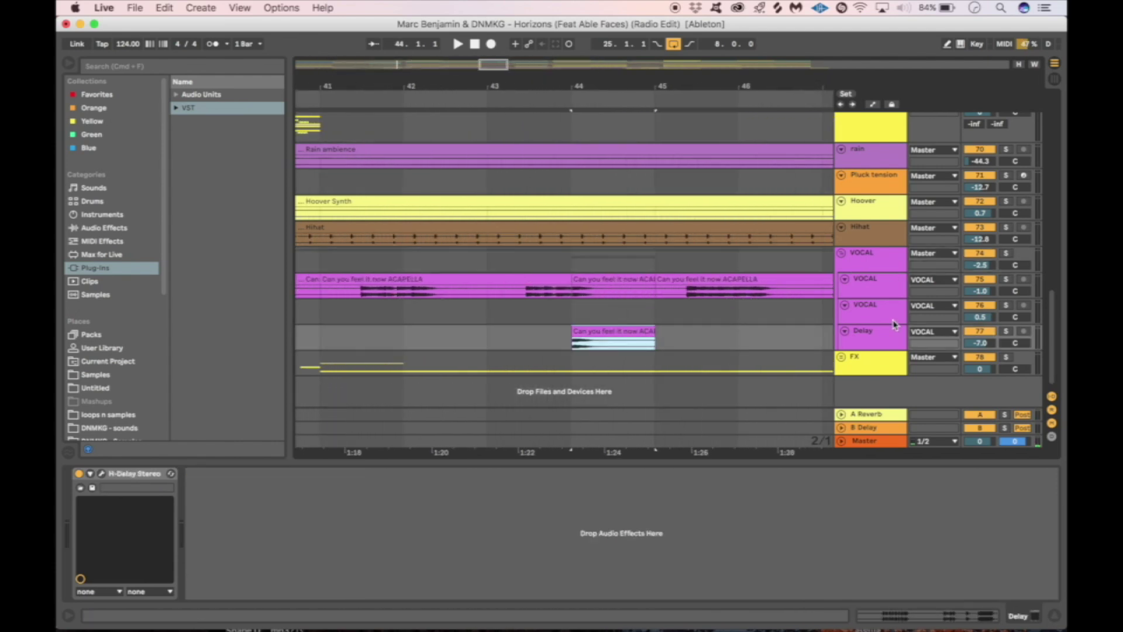
{"action": "left_click", "coordinate": [870, 292]}
{"action": "scroll", "coordinate": [877, 322], "scroll_direction": "right", "scroll_amount": 3}
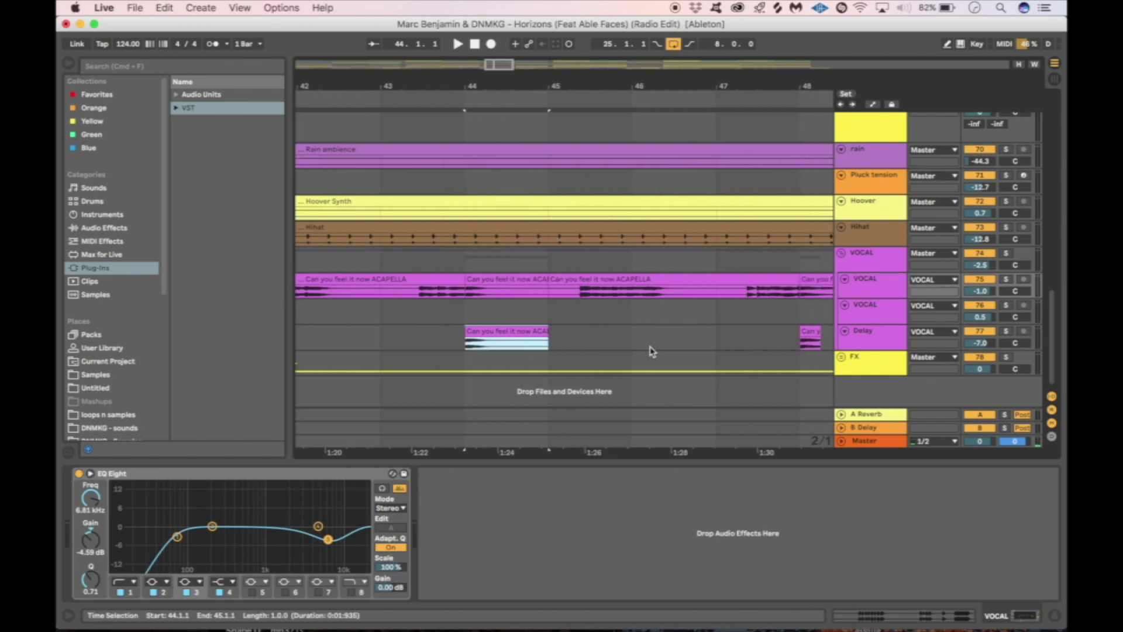
- Open the H-Delay Stereo on the Delay track to show its delay settings, and close it
{"action": "left_click", "coordinate": [870, 338]}
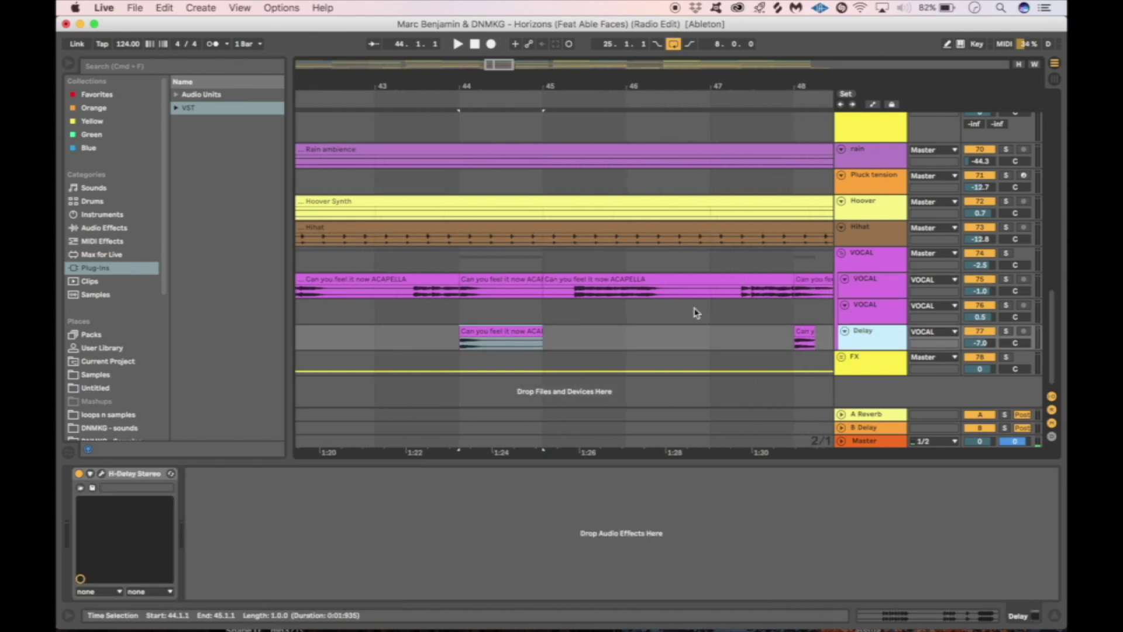
{"action": "left_click", "coordinate": [872, 339]}
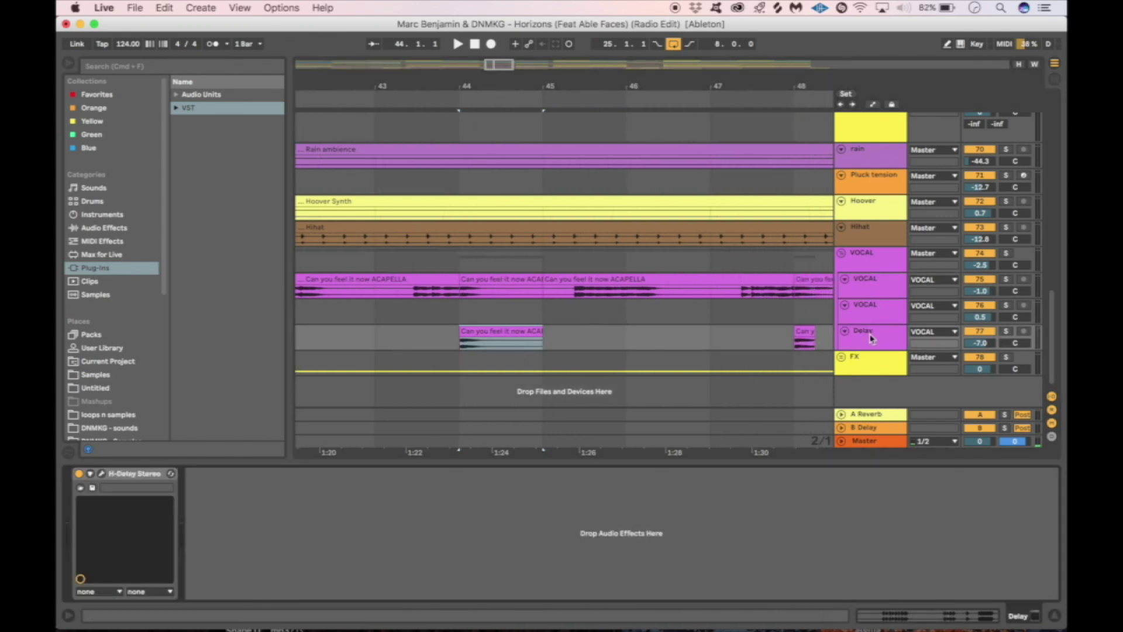
{"action": "left_click", "coordinate": [101, 475]}
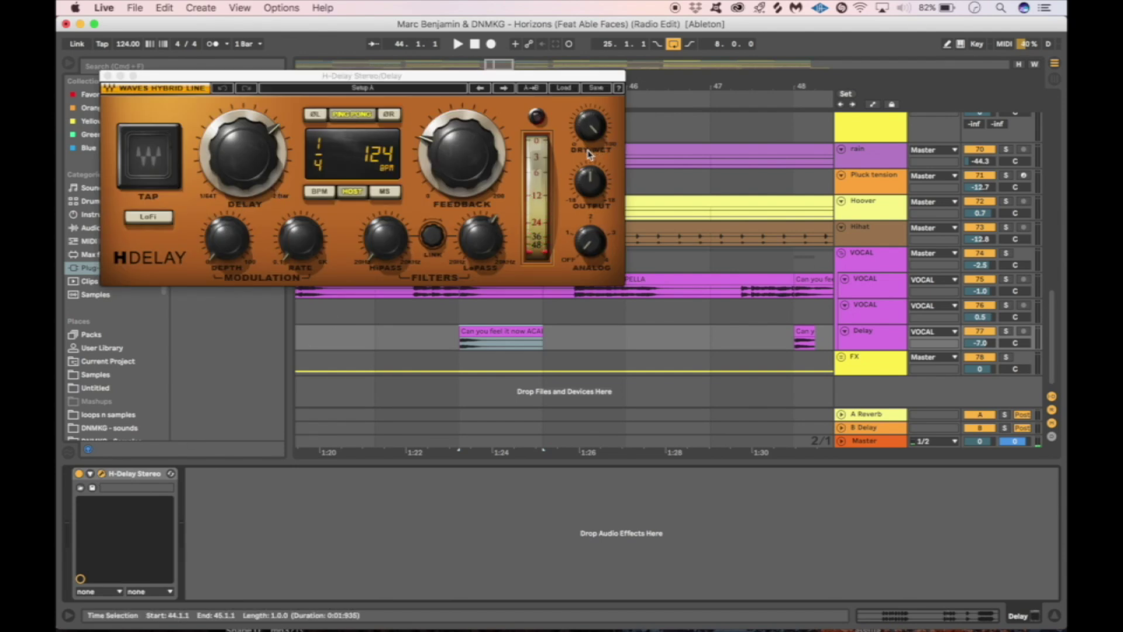
{"action": "left_click", "coordinate": [108, 76]}
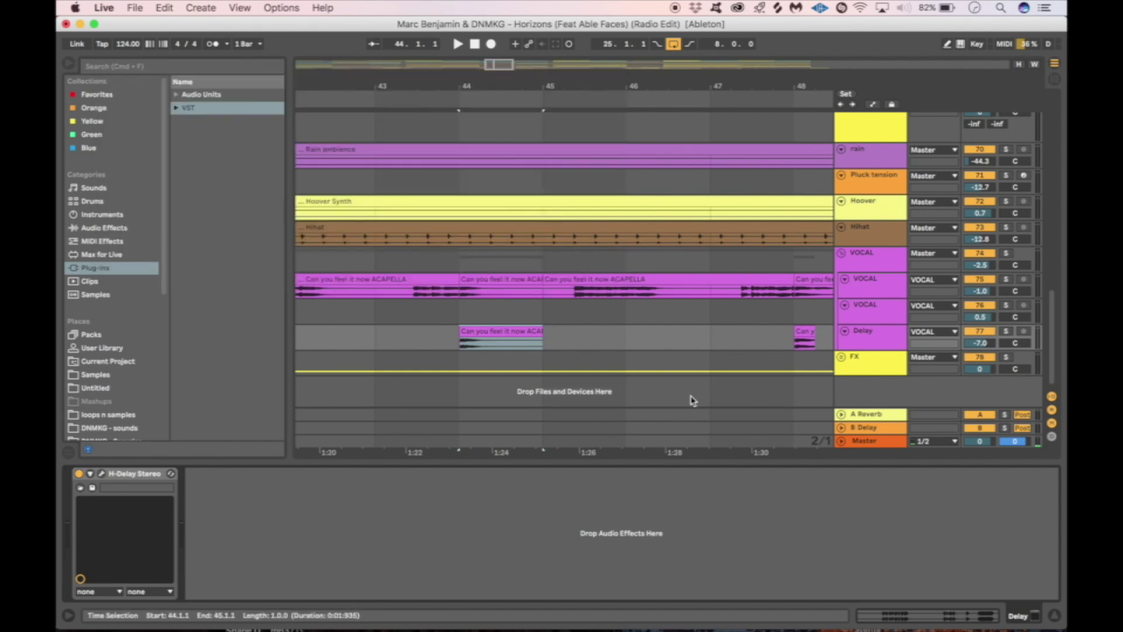
- Compare the VOCAL and Delay clips at bar 44, play the Delay clip soloed, and take the Delay track out of solo
{"action": "scroll", "coordinate": [456, 274], "scroll_direction": "right", "scroll_amount": 2}
{"action": "left_click", "coordinate": [474, 276]}
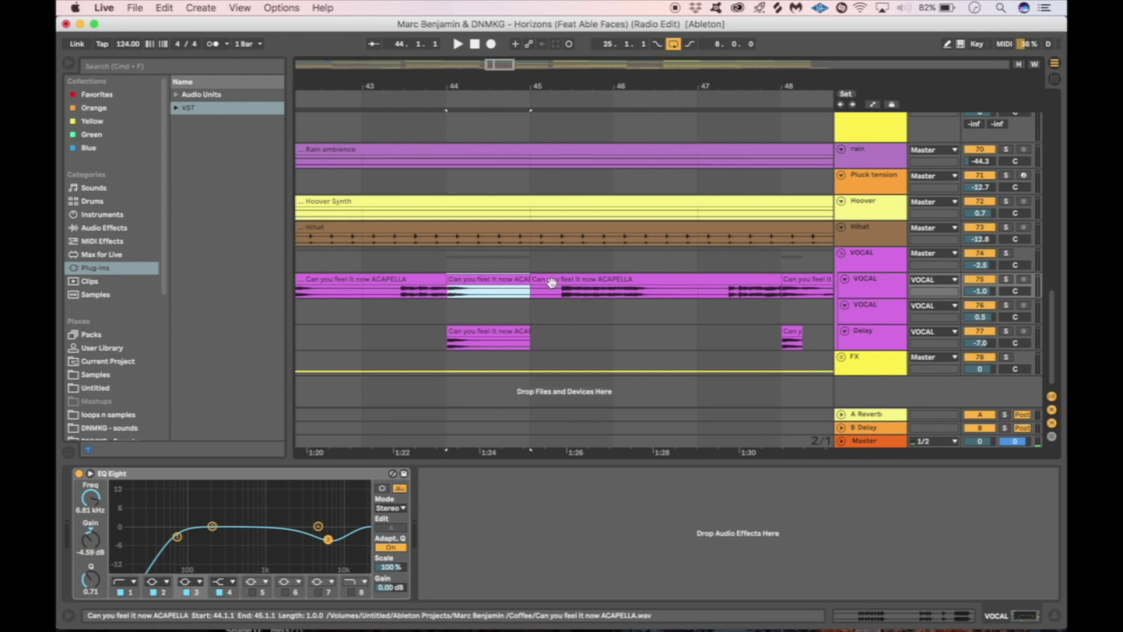
{"action": "left_click", "coordinate": [494, 333]}
{"action": "key", "text": "space"}
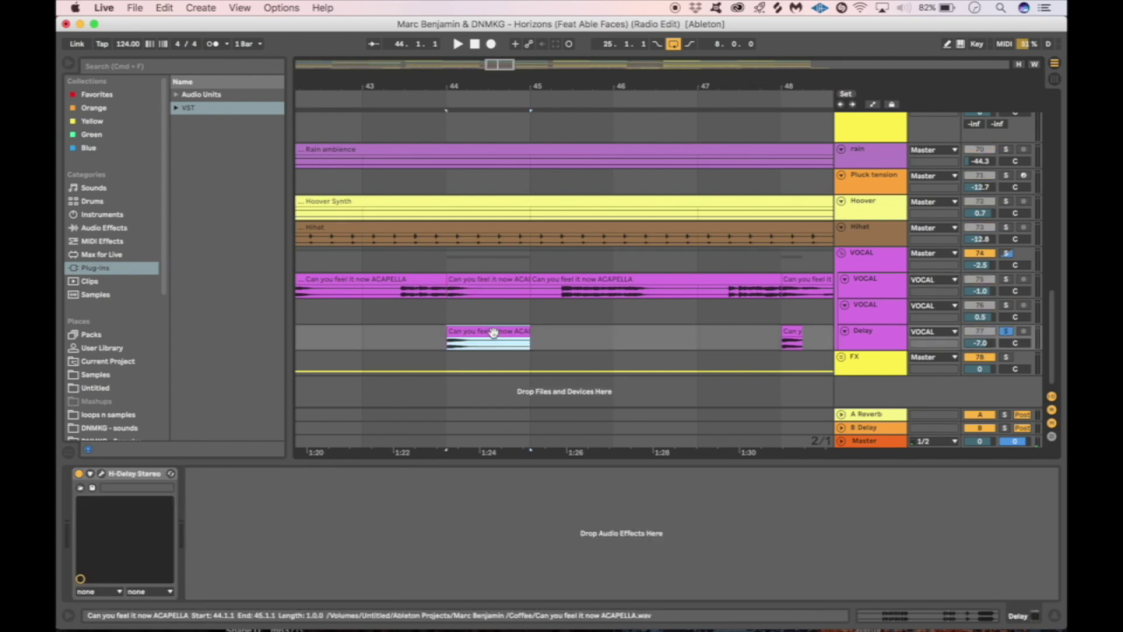
{"action": "key", "text": "space"}
{"action": "left_click", "coordinate": [1006, 332]}
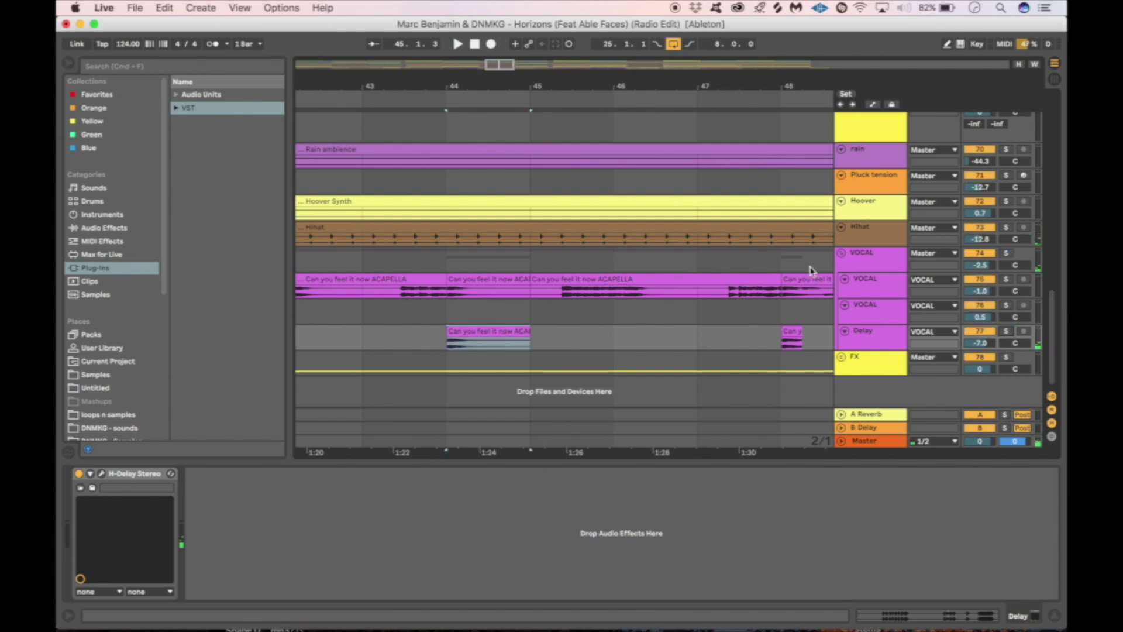
- Hide the device view to give the arrangement more room and show more of the song's tracks
{"action": "left_click", "coordinate": [1059, 622]}
{"action": "scroll", "coordinate": [517, 418], "scroll_direction": "down", "scroll_amount": 5}
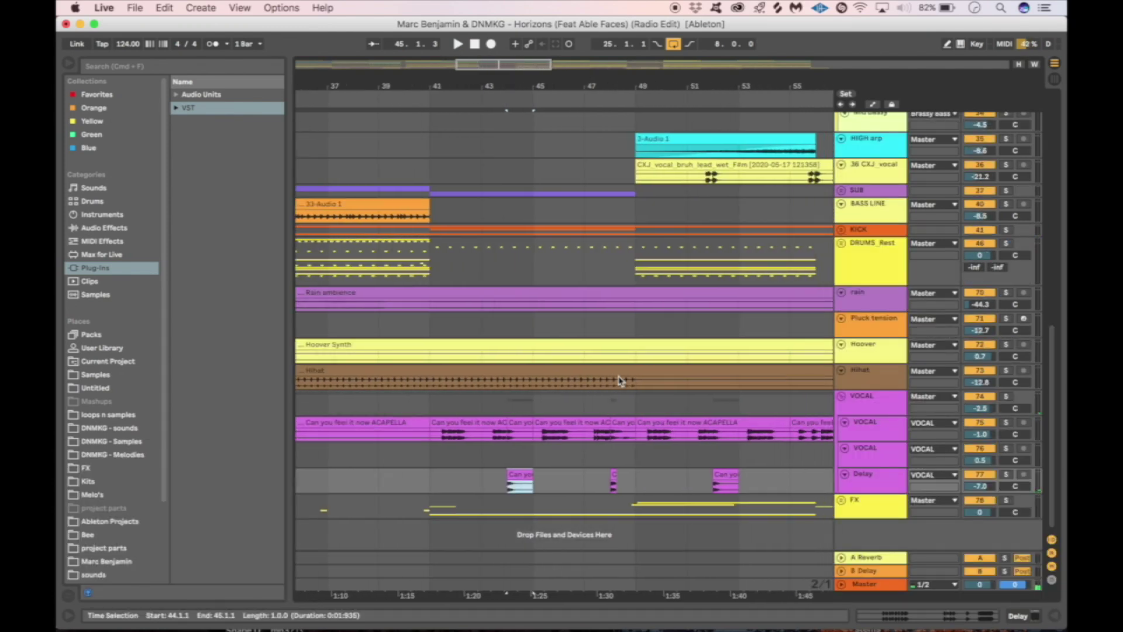
- Review the VOCAL and Delay clips across the arrangement, and fold the VOCAL group
{"action": "scroll", "coordinate": [518, 418], "scroll_direction": "up", "scroll_amount": 2}
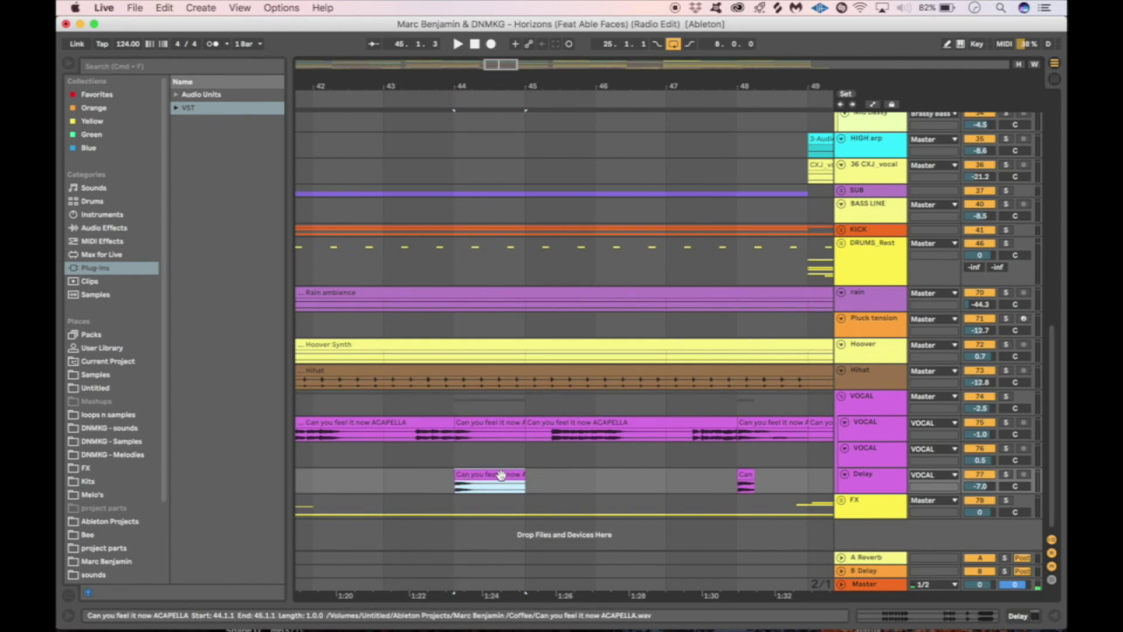
{"action": "scroll", "coordinate": [494, 477], "scroll_direction": "down", "scroll_amount": 8}
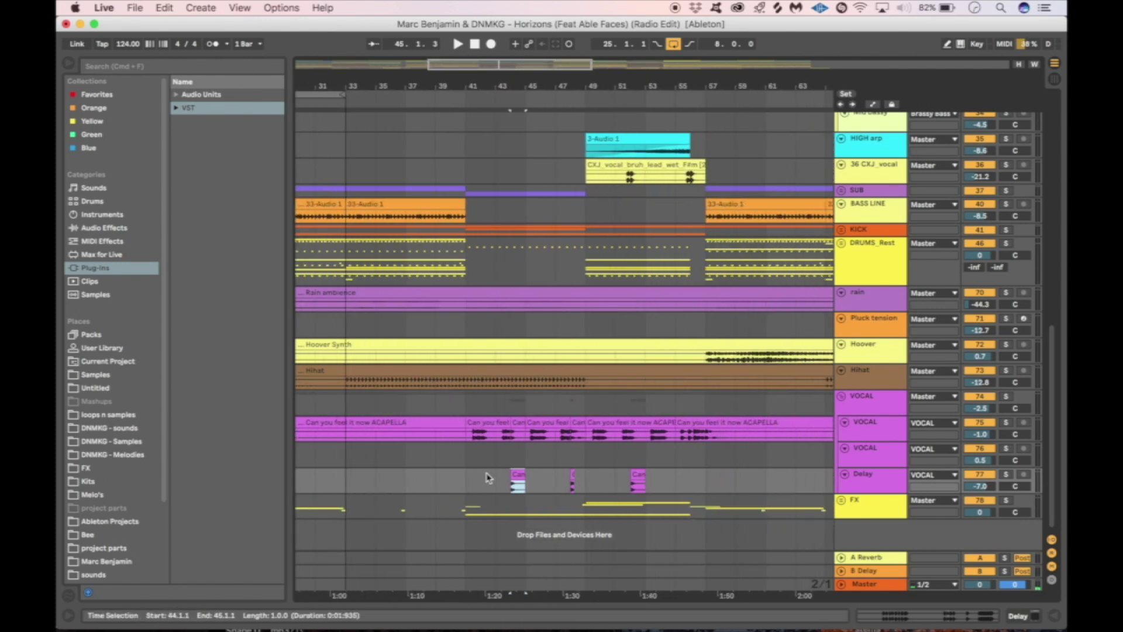
{"action": "scroll", "coordinate": [487, 478], "scroll_direction": "down", "scroll_amount": 4}
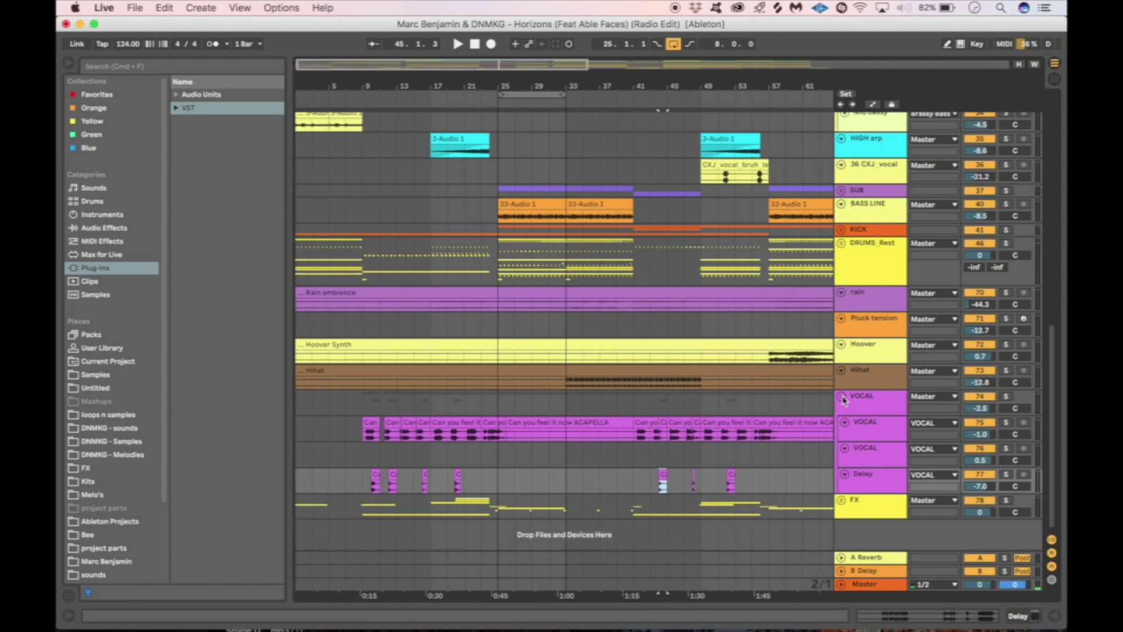
{"action": "left_click", "coordinate": [841, 397]}
- Place the insert mark at bar 25 on the Brassy Bass group track and play the arrangement from there
{"action": "scroll", "coordinate": [594, 360], "scroll_direction": "up", "scroll_amount": 5}
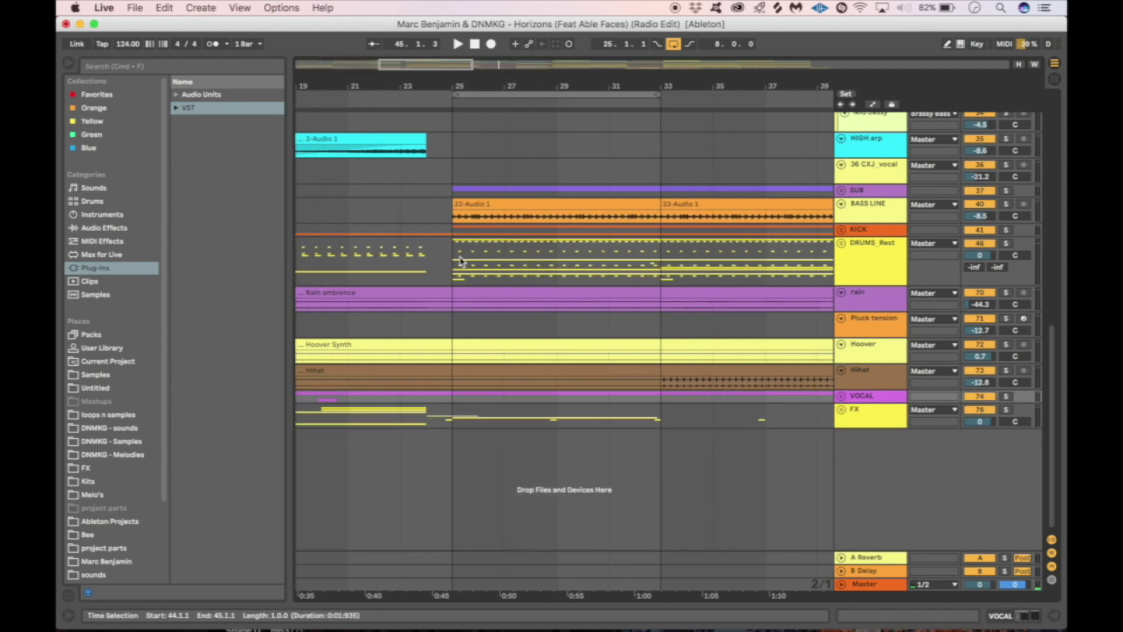
{"action": "scroll", "coordinate": [459, 183], "scroll_direction": "up", "scroll_amount": 10}
{"action": "scroll", "coordinate": [458, 183], "scroll_direction": "right", "scroll_amount": 3}
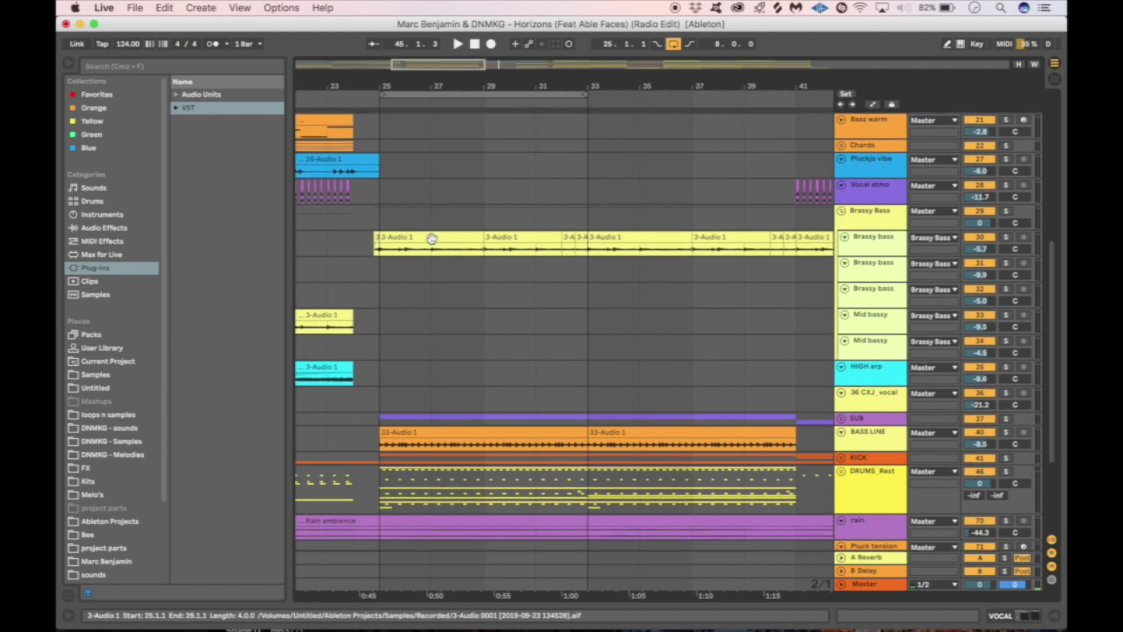
{"action": "left_click", "coordinate": [427, 214]}
{"action": "scroll", "coordinate": [427, 215], "scroll_direction": "left", "scroll_amount": 1}
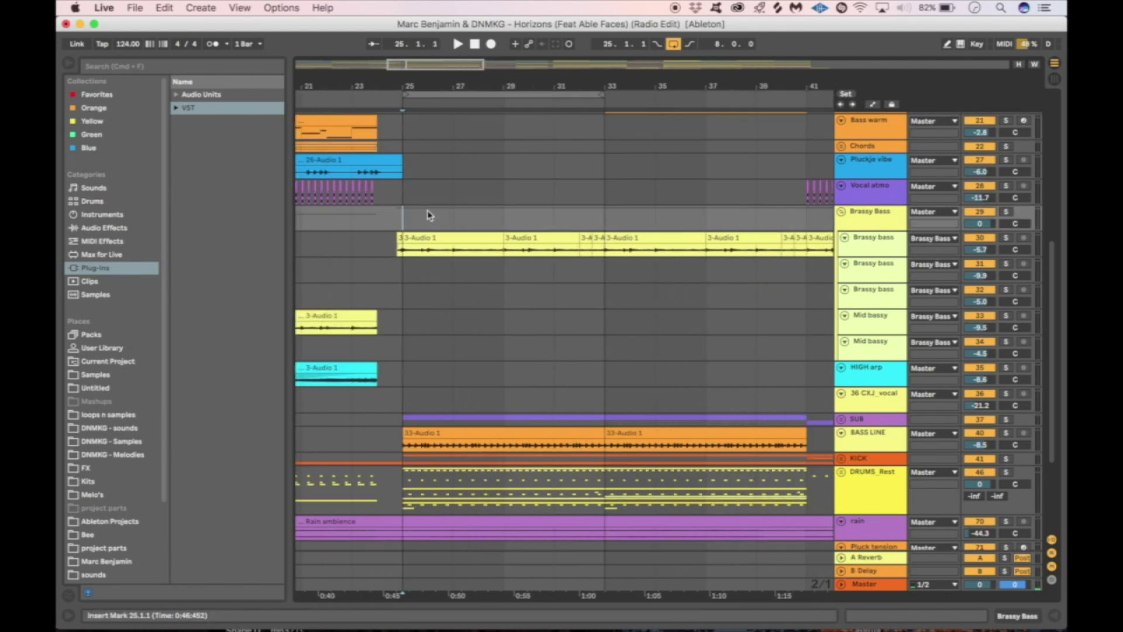
{"action": "scroll", "coordinate": [427, 215], "scroll_direction": "down", "scroll_amount": 2}
{"action": "key", "text": "space"}
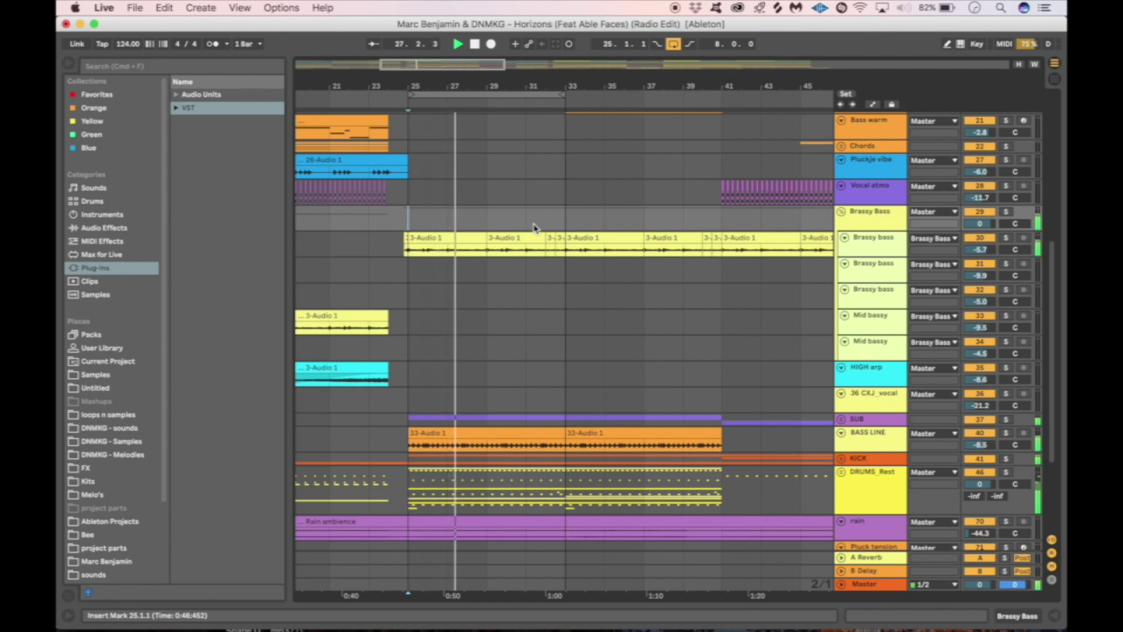
- Look through the tracks from the drums up to the LEAD arp group during playback, and stop it
{"action": "scroll", "coordinate": [534, 229], "scroll_direction": "down", "scroll_amount": 3}
{"action": "scroll", "coordinate": [534, 229], "scroll_direction": "left", "scroll_amount": 3}
{"action": "scroll", "coordinate": [533, 228], "scroll_direction": "down", "scroll_amount": 2}
{"action": "scroll", "coordinate": [626, 243], "scroll_direction": "up", "scroll_amount": 5}
{"action": "scroll", "coordinate": [626, 243], "scroll_direction": "right", "scroll_amount": 3}
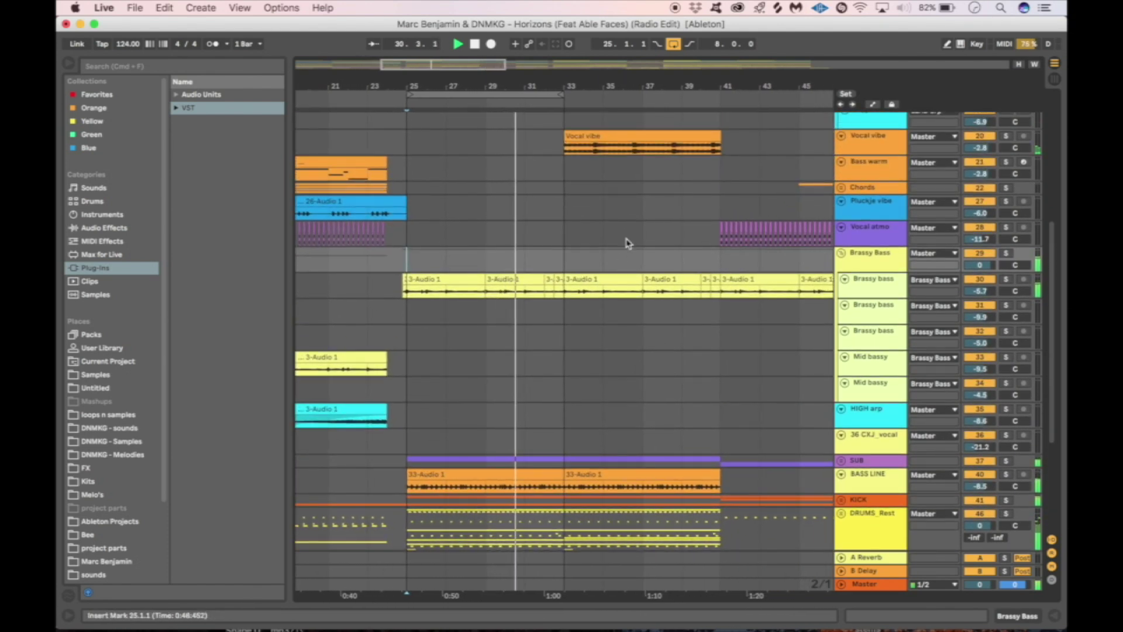
{"action": "scroll", "coordinate": [626, 243], "scroll_direction": "up", "scroll_amount": 10}
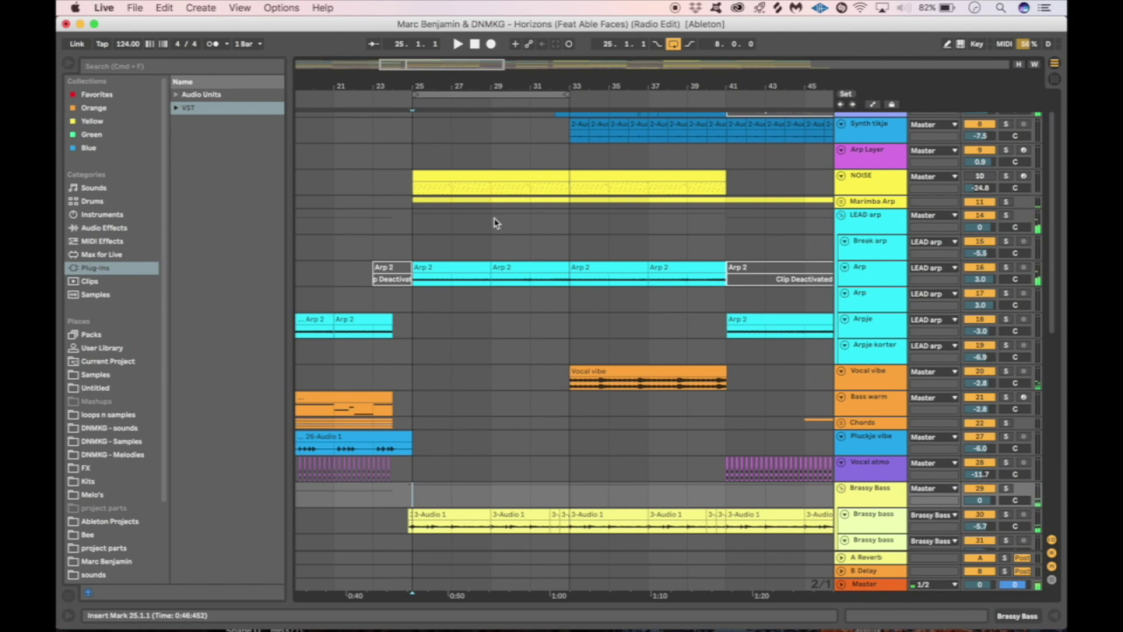
- Solo the upper Arp track in the LEAD arp group and show its device chain
{"action": "scroll", "coordinate": [496, 223], "scroll_direction": "down", "scroll_amount": 2}
{"action": "scroll", "coordinate": [526, 221], "scroll_direction": "down", "scroll_amount": 2}
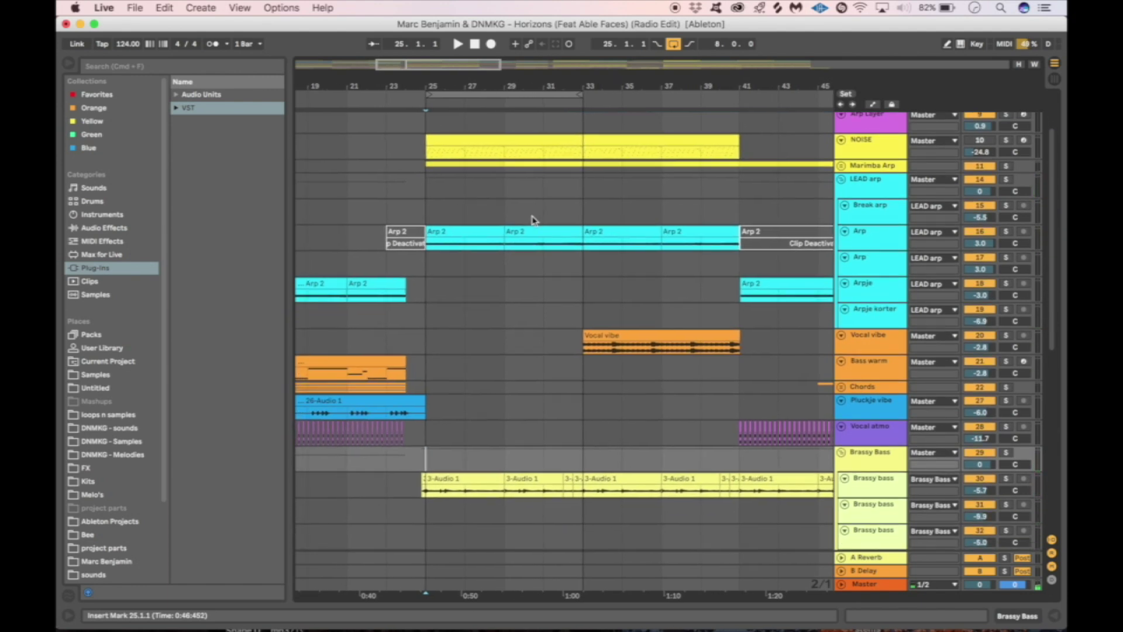
{"action": "left_click", "coordinate": [882, 231]}
{"action": "left_click", "coordinate": [1006, 220]}
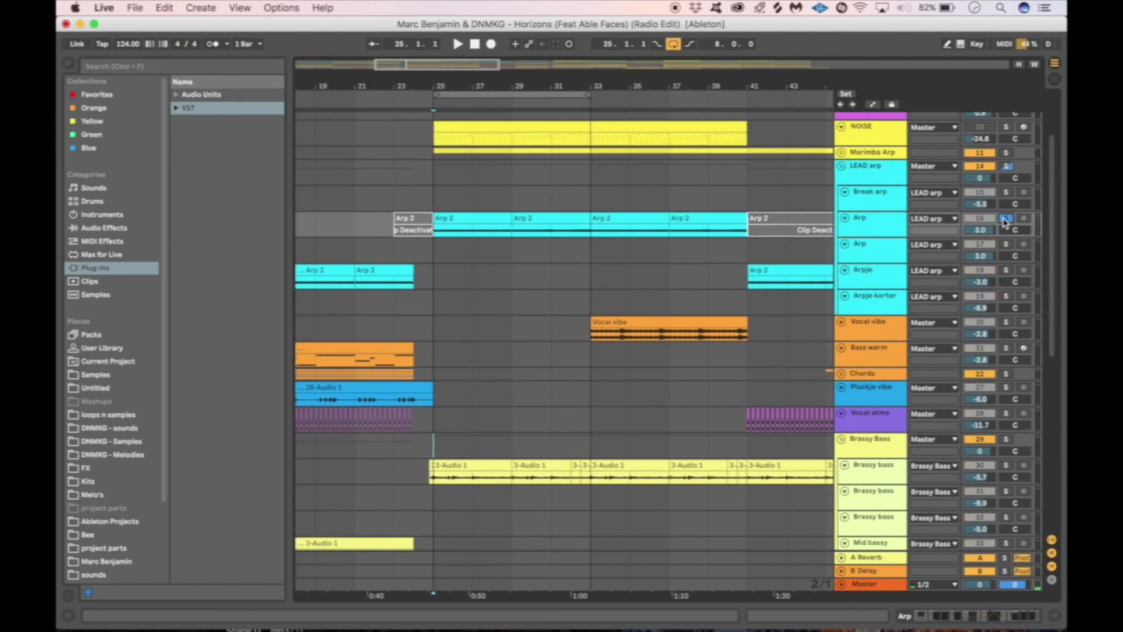
{"action": "scroll", "coordinate": [514, 192], "scroll_direction": "down", "scroll_amount": 3}
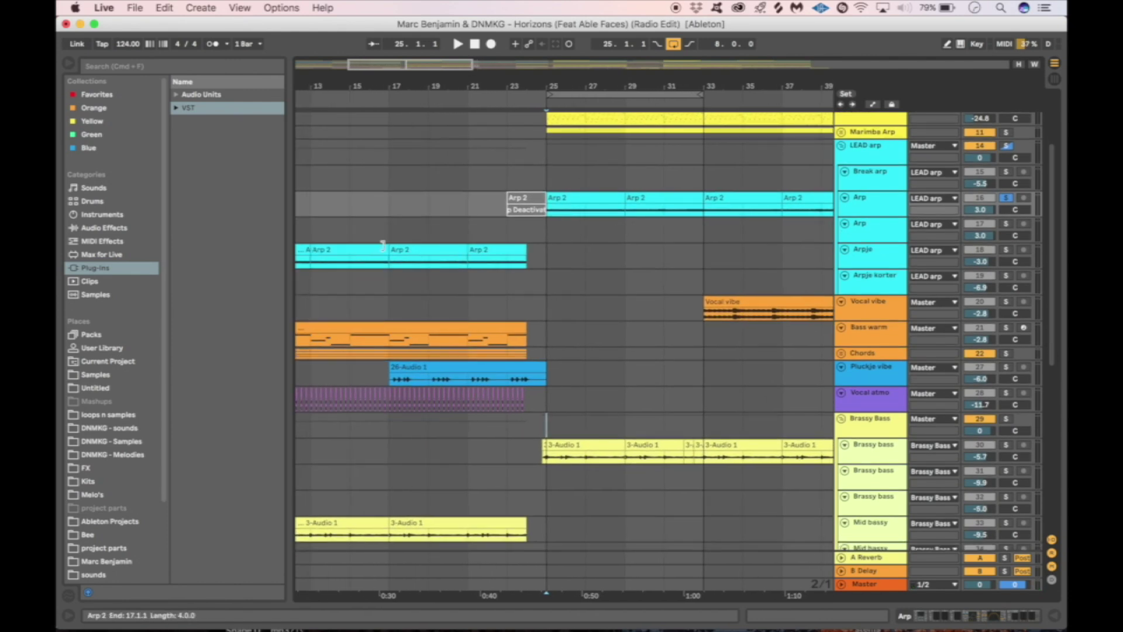
{"action": "scroll", "coordinate": [540, 260], "scroll_direction": "right", "scroll_amount": 2}
{"action": "double_click", "coordinate": [866, 210]}
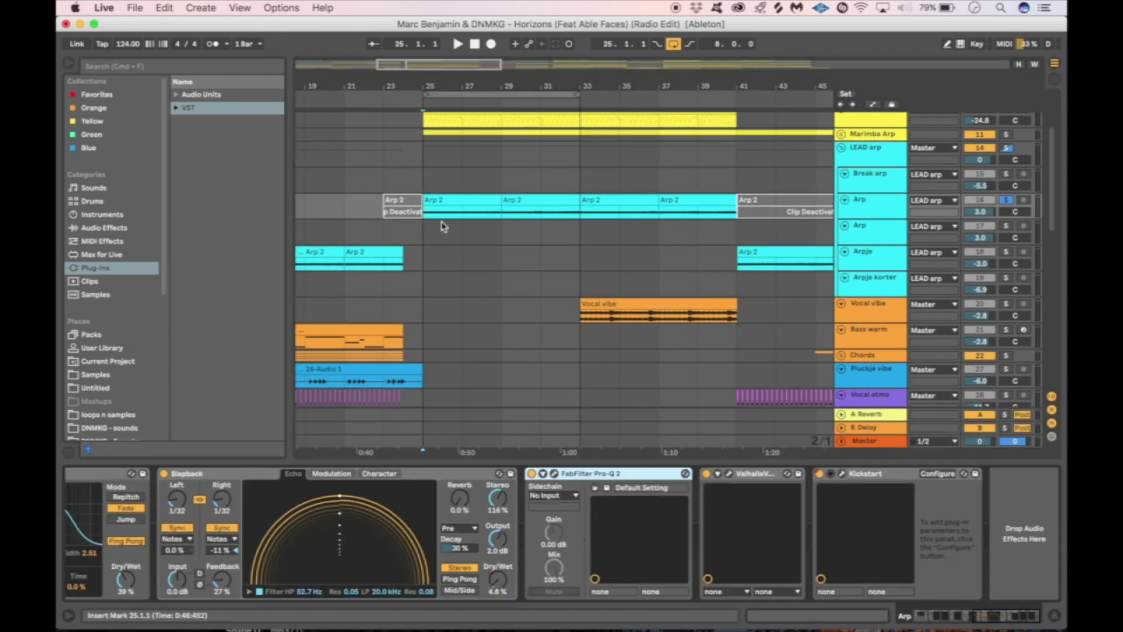
- Show the beginning of the Arp track's device chain, and play the soloed Arp 2 clip from bar 25
{"action": "scroll", "coordinate": [450, 519], "scroll_direction": "left", "scroll_amount": 10}
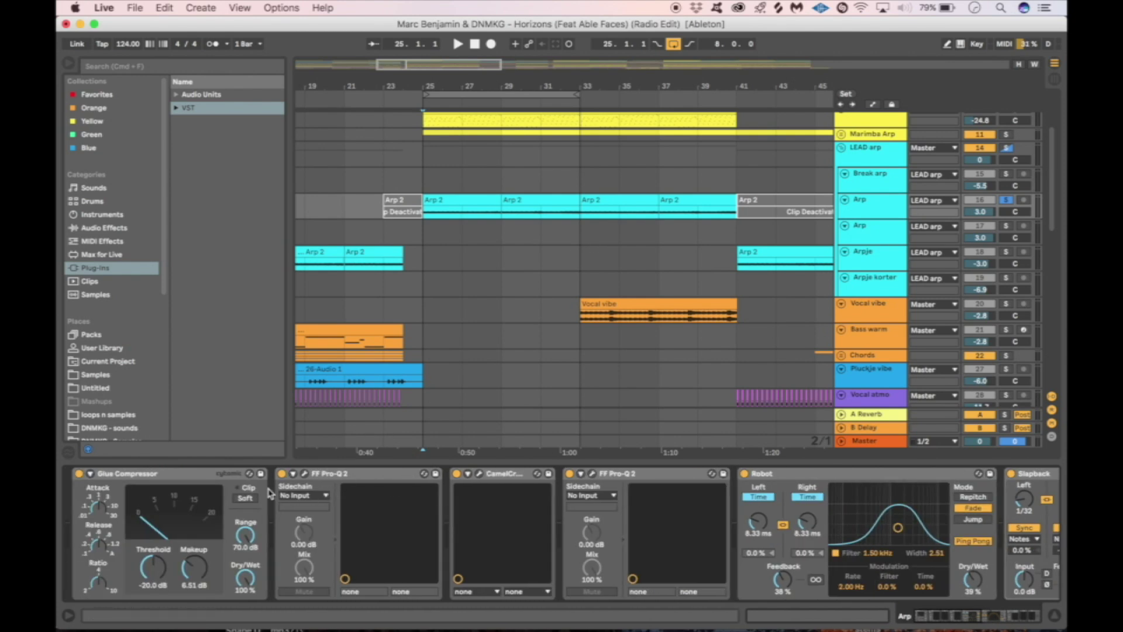
{"action": "scroll", "coordinate": [368, 234], "scroll_direction": "left", "scroll_amount": 2}
{"action": "scroll", "coordinate": [369, 234], "scroll_direction": "down", "scroll_amount": 1}
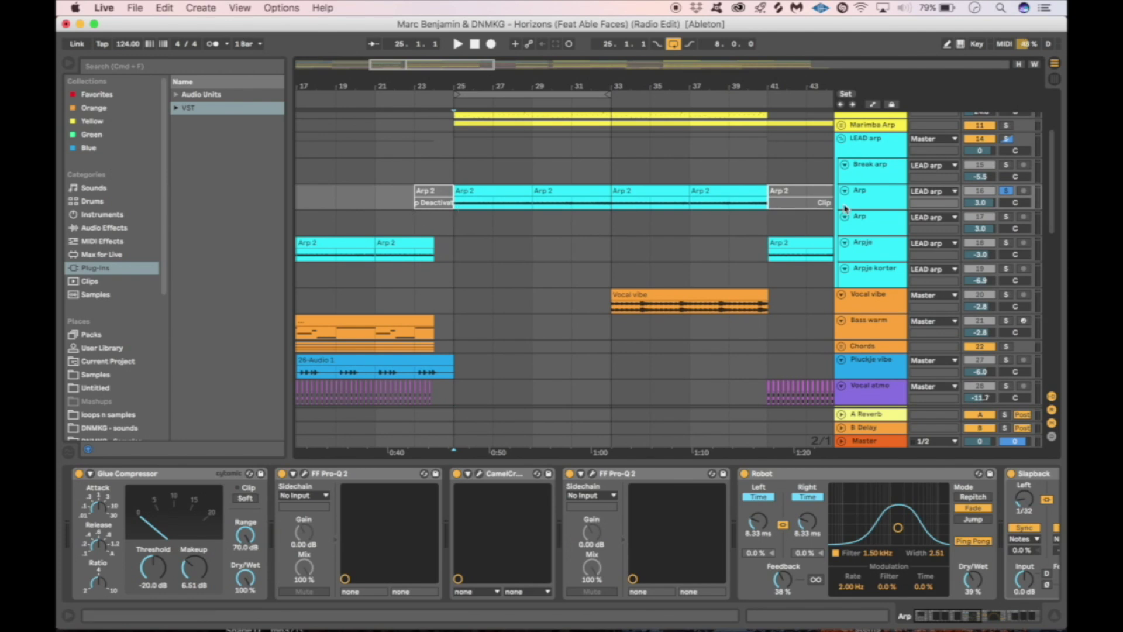
{"action": "left_click", "coordinate": [906, 205]}
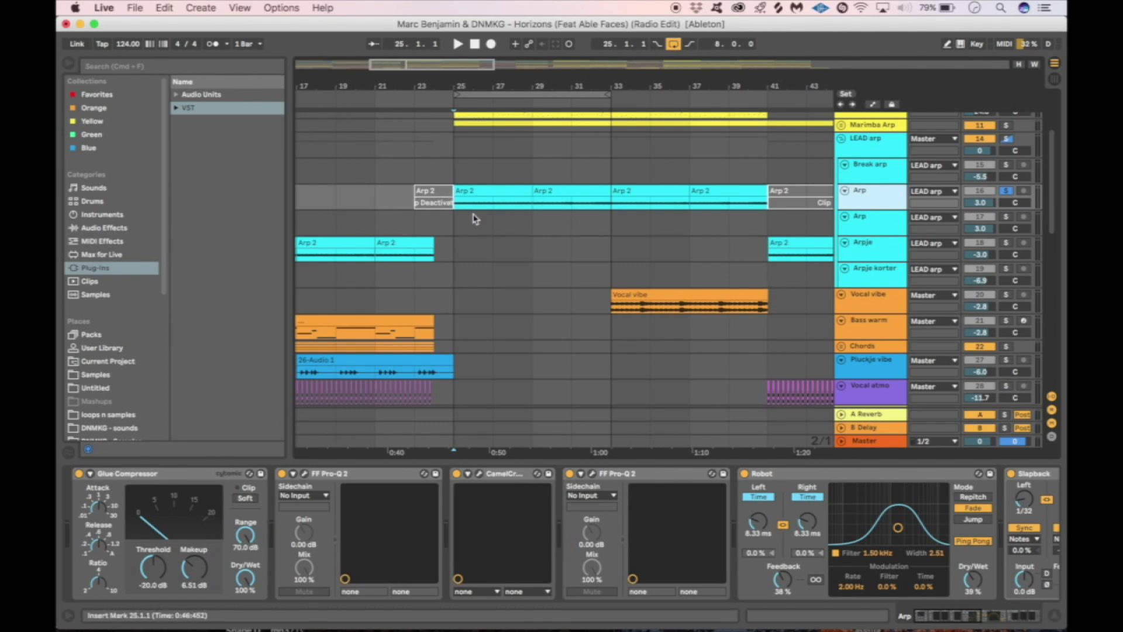
{"action": "left_click", "coordinate": [506, 195]}
{"action": "key", "text": "space"}
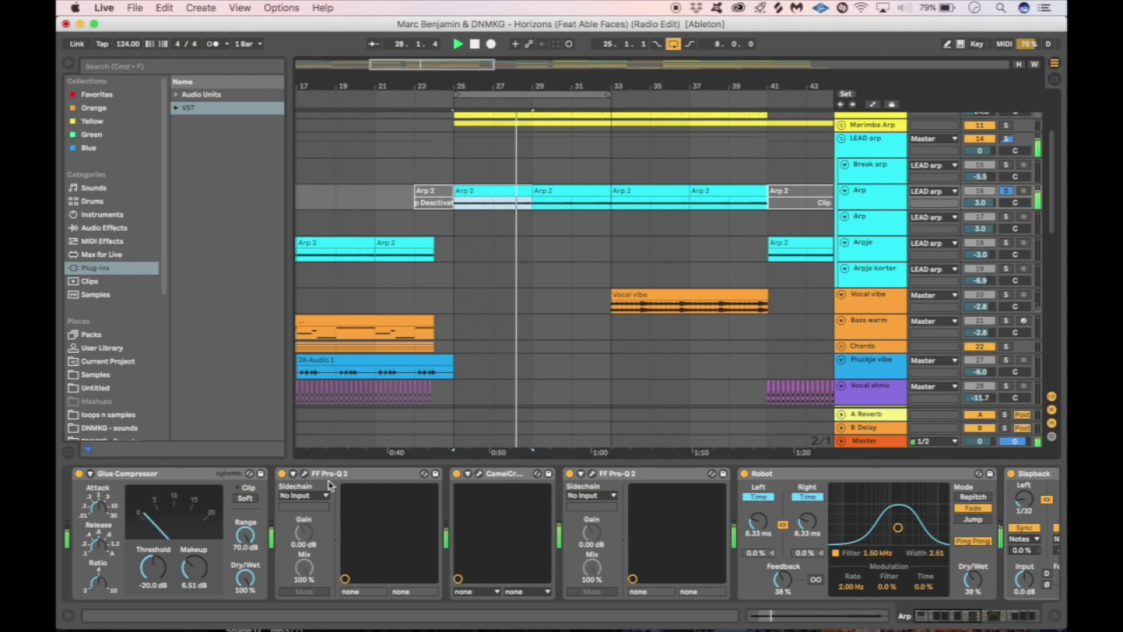
- Open the Arp track's first FF Pro-Q 2 and its CamelCrusher to show their settings, closing each one
{"action": "left_click", "coordinate": [304, 474]}
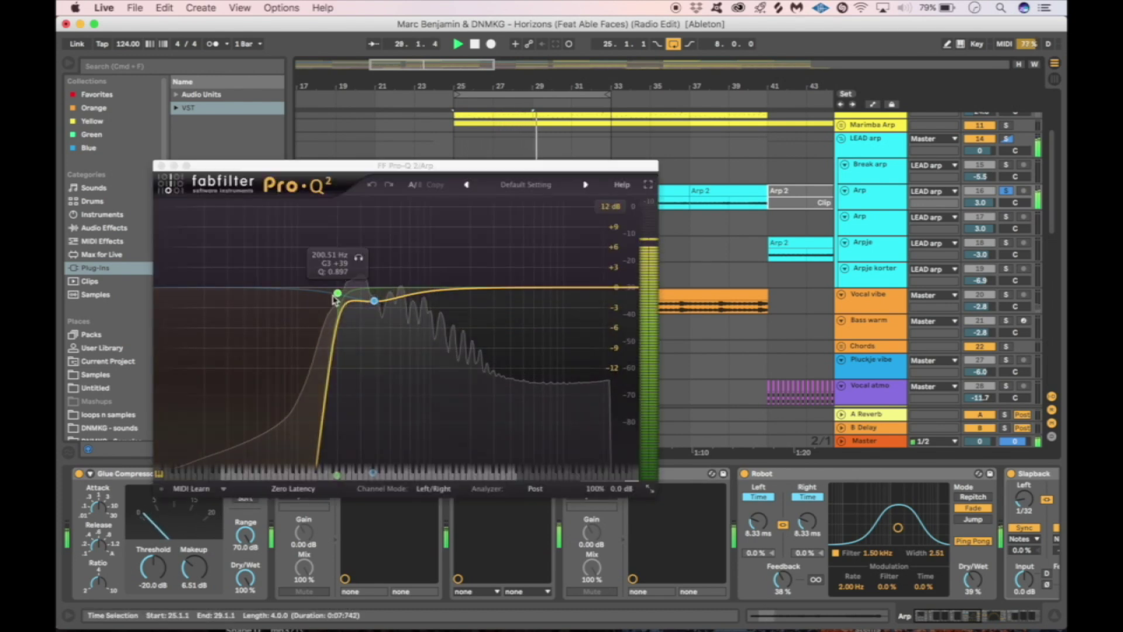
{"action": "left_click", "coordinate": [161, 167]}
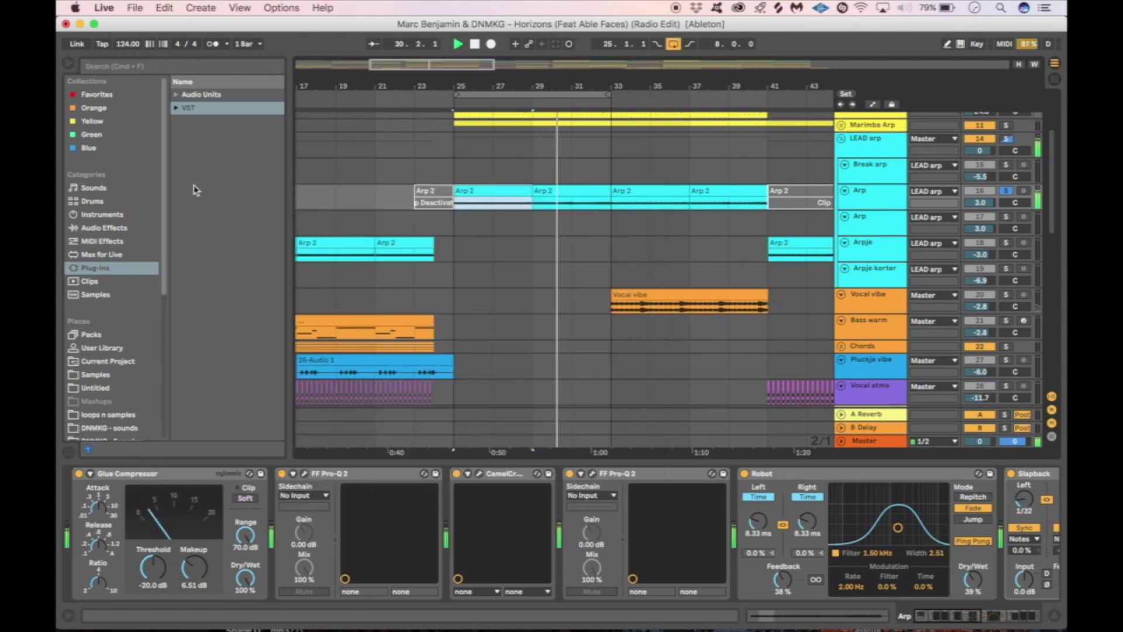
{"action": "left_click", "coordinate": [479, 473]}
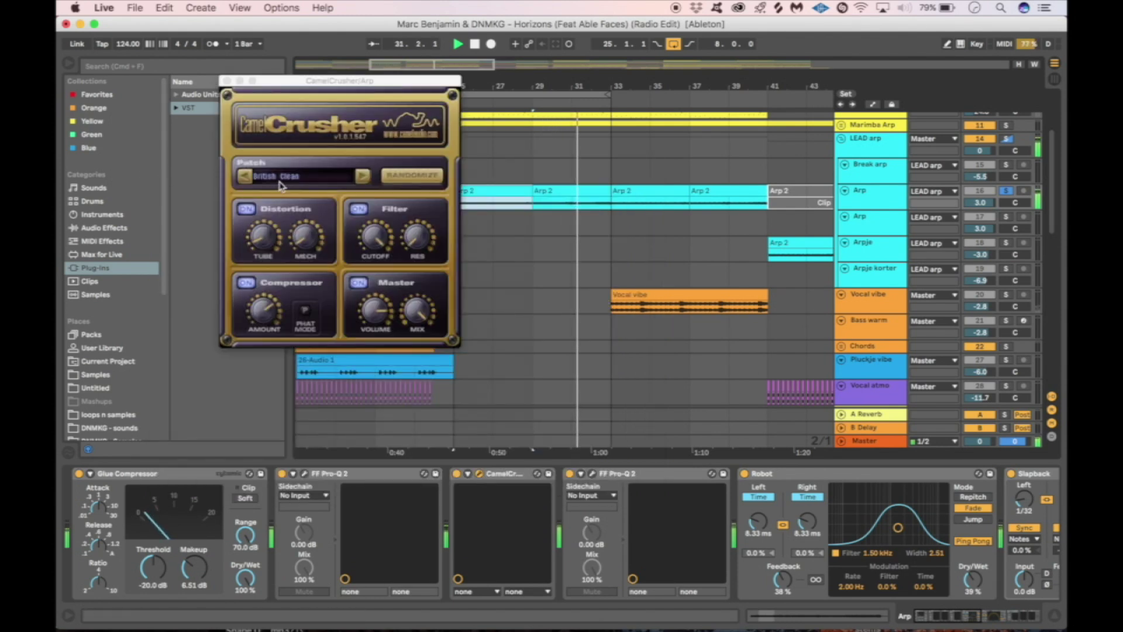
{"action": "left_click", "coordinate": [226, 80]}
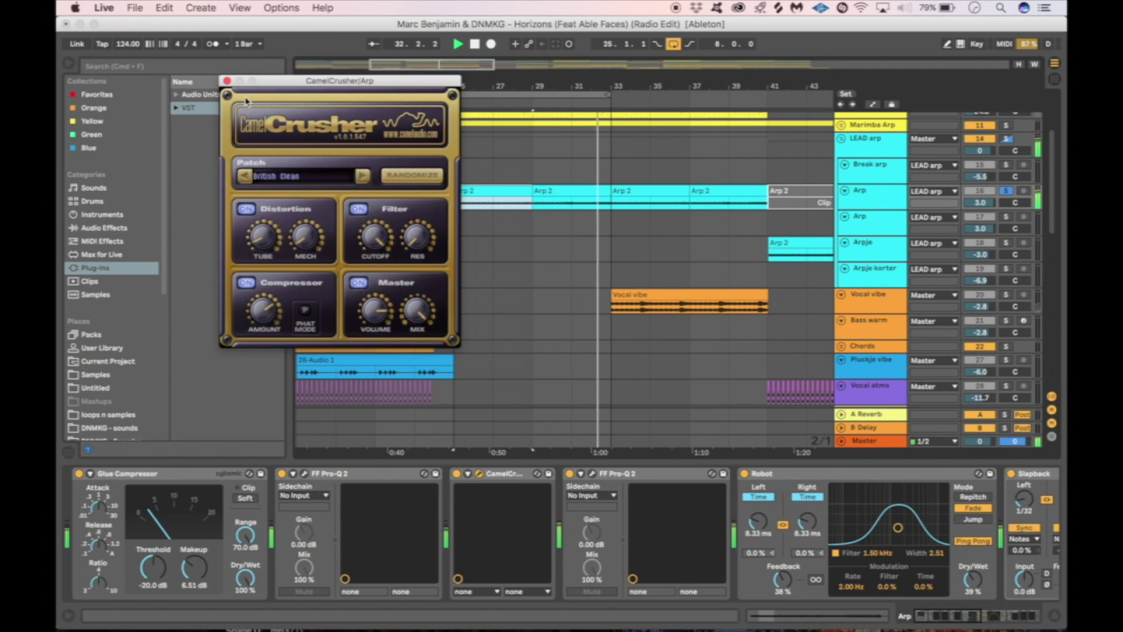
{"action": "left_click", "coordinate": [226, 80]}
- Open the FF Pro-Q 2 after CamelCrusher to show its EQ curve, close it, and stop playback
{"action": "scroll", "coordinate": [591, 483], "scroll_direction": "right", "scroll_amount": 3}
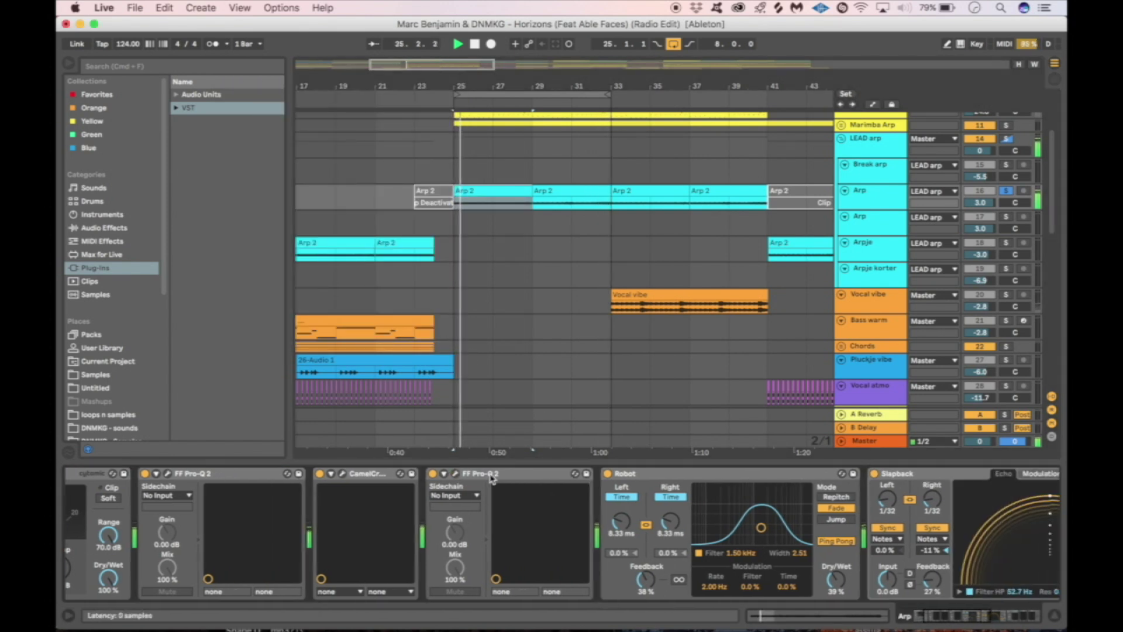
{"action": "left_click", "coordinate": [456, 474]}
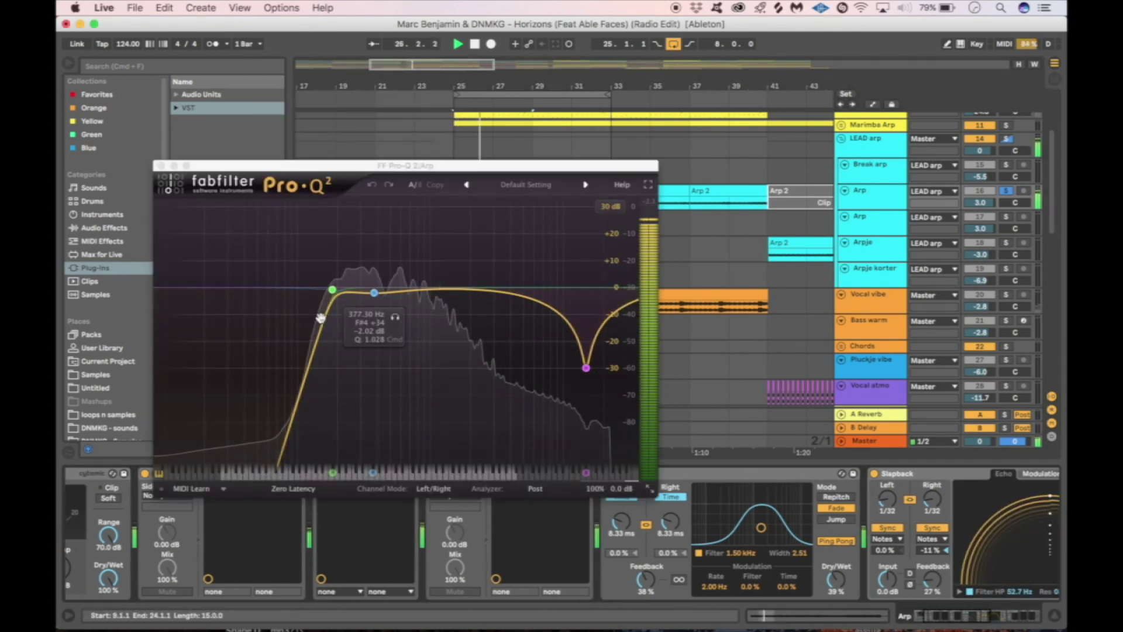
{"action": "left_click", "coordinate": [366, 292]}
{"action": "double_click", "coordinate": [368, 292]}
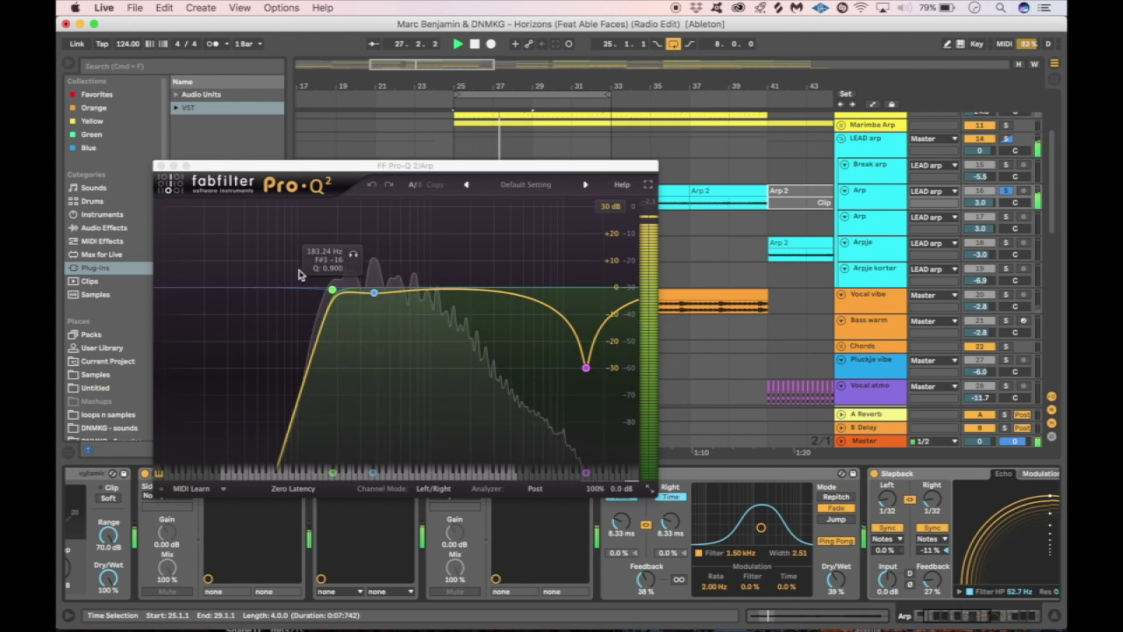
{"action": "left_click", "coordinate": [162, 166]}
{"action": "key", "text": "space"}
- Select the Robot delay on the Arp track to show its settings, and look over the arrangement from bar 25
{"action": "scroll", "coordinate": [609, 524], "scroll_direction": "right", "scroll_amount": 5}
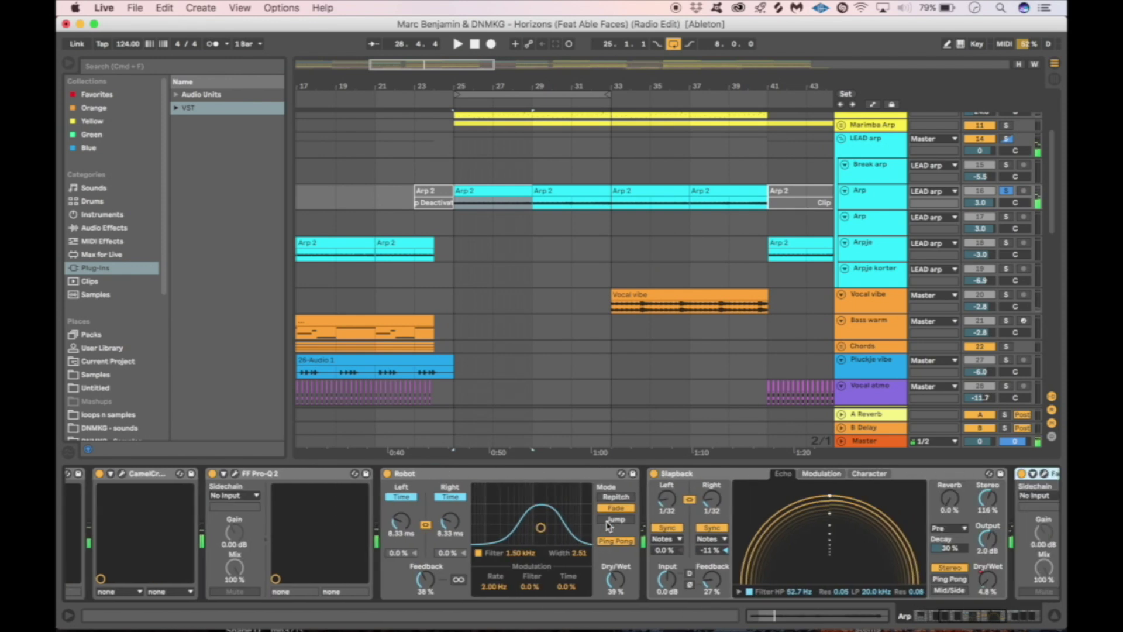
{"action": "left_click", "coordinate": [442, 474]}
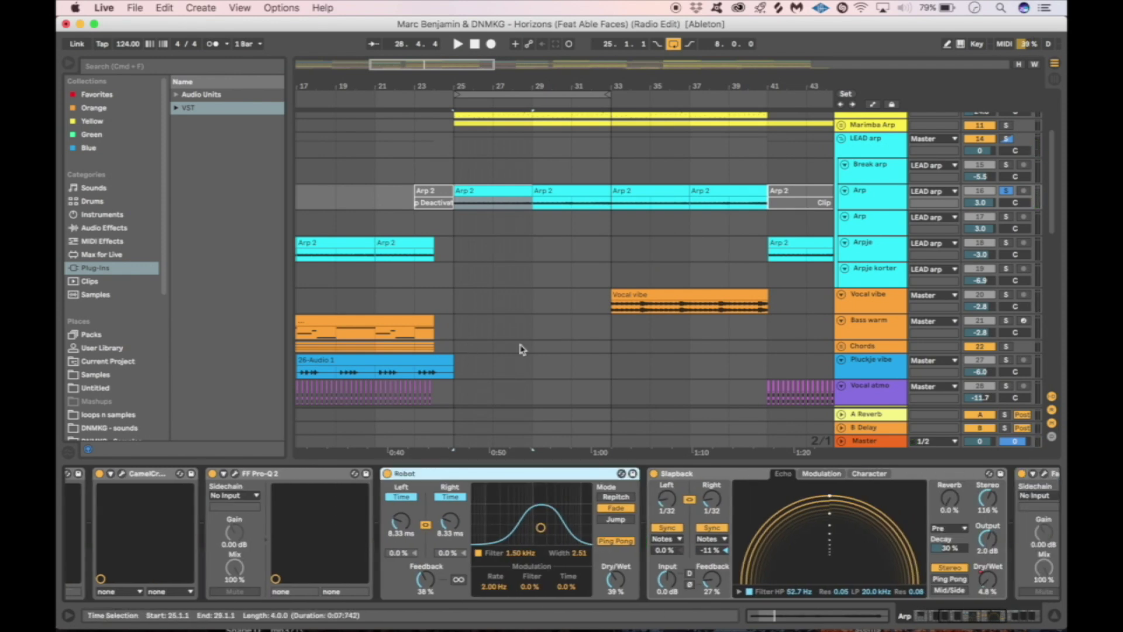
{"action": "scroll", "coordinate": [528, 354], "scroll_direction": "up", "scroll_amount": 2}
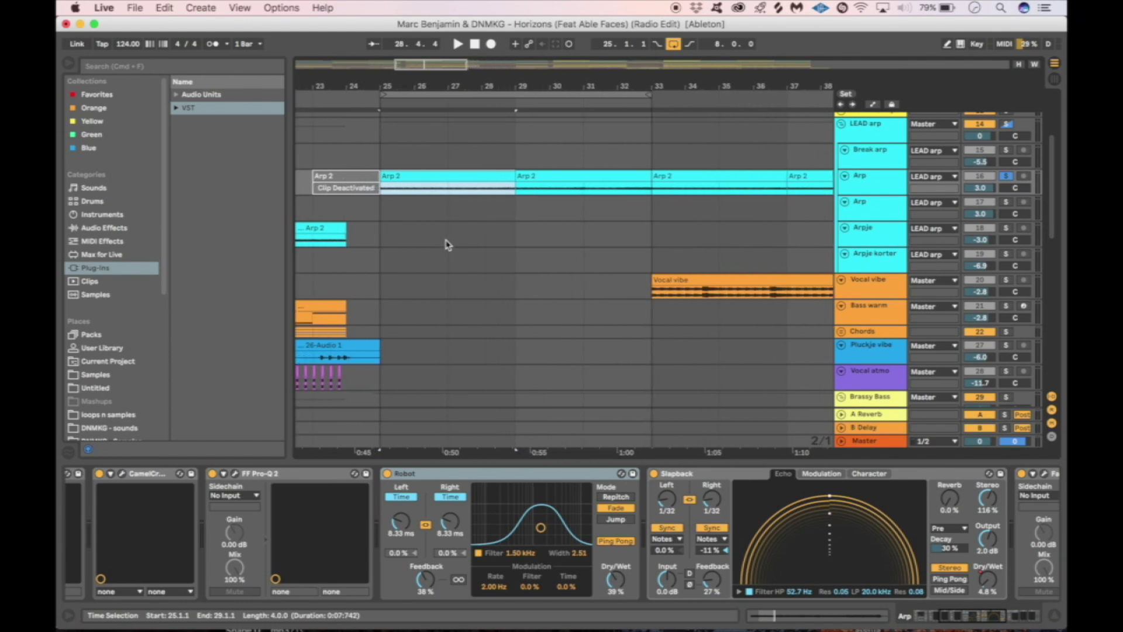
{"action": "scroll", "coordinate": [433, 242], "scroll_direction": "right", "scroll_amount": 2}
{"action": "scroll", "coordinate": [433, 242], "scroll_direction": "up", "scroll_amount": 1}
{"action": "scroll", "coordinate": [414, 243], "scroll_direction": "right", "scroll_amount": 1}
{"action": "scroll", "coordinate": [414, 243], "scroll_direction": "down", "scroll_amount": 1}
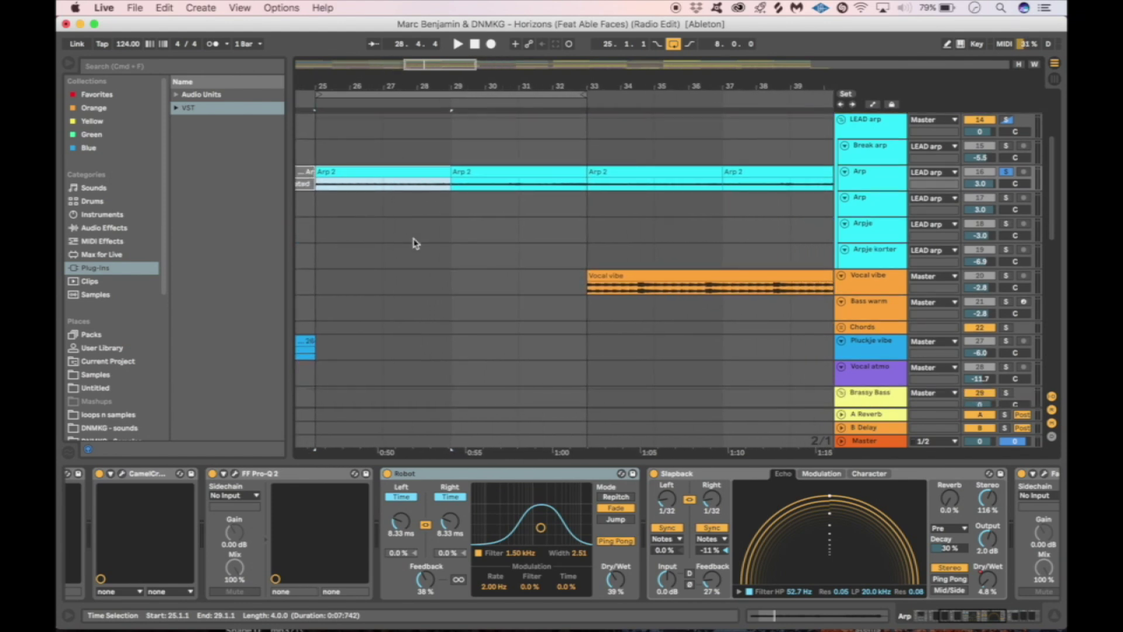
{"action": "scroll", "coordinate": [446, 275], "scroll_direction": "down", "scroll_amount": 1}
{"action": "scroll", "coordinate": [446, 276], "scroll_direction": "right", "scroll_amount": 1}
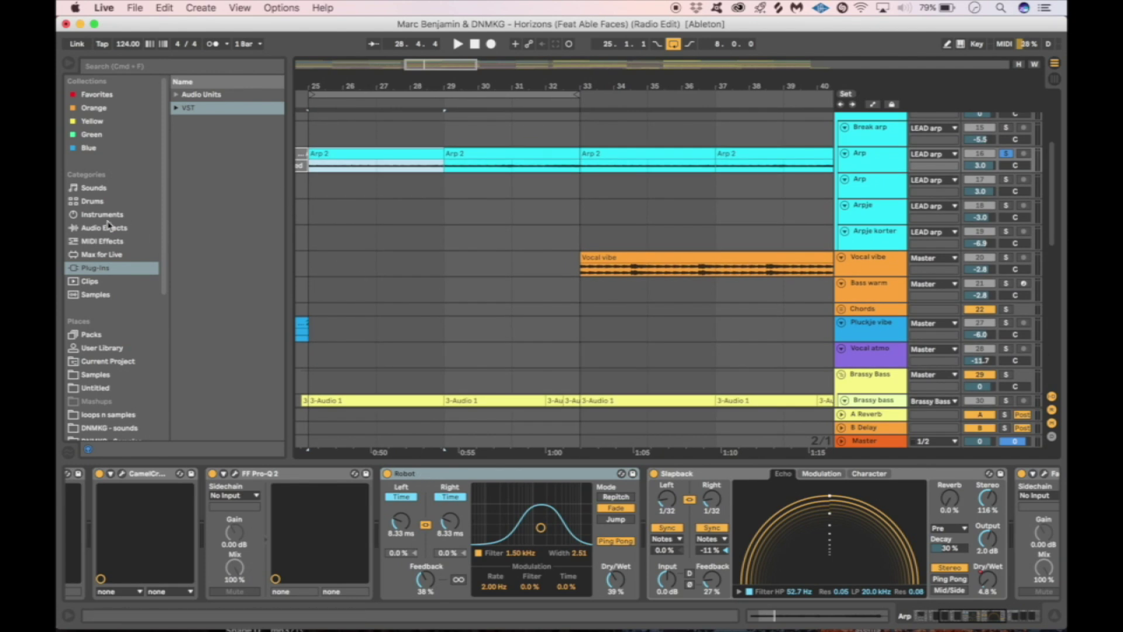
{"action": "scroll", "coordinate": [439, 213], "scroll_direction": "up", "scroll_amount": 2}
{"action": "scroll", "coordinate": [570, 518], "scroll_direction": "right", "scroll_amount": 2}
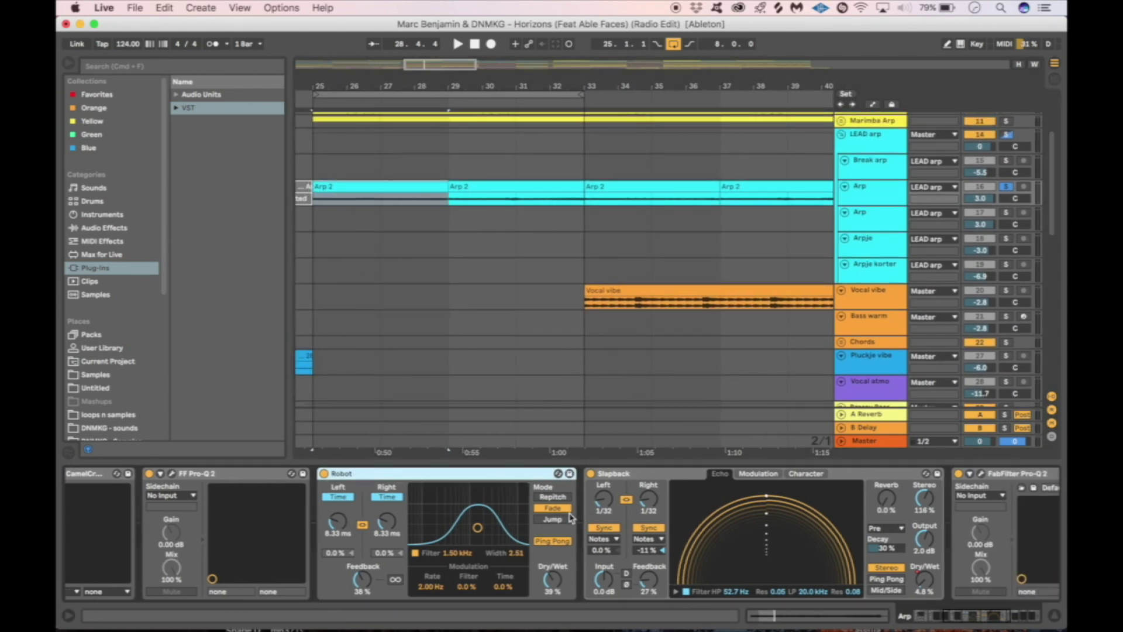
- Select the Slapback echo after the Robot delay to show its settings
{"action": "scroll", "coordinate": [594, 526], "scroll_direction": "right", "scroll_amount": 3}
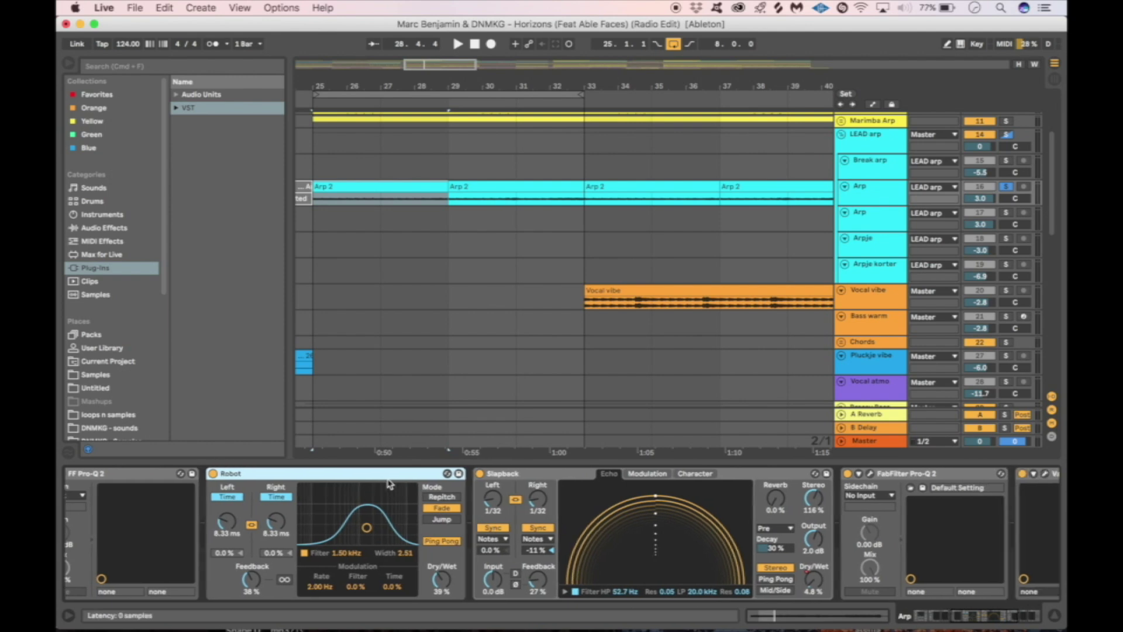
{"action": "scroll", "coordinate": [425, 486], "scroll_direction": "right", "scroll_amount": 2}
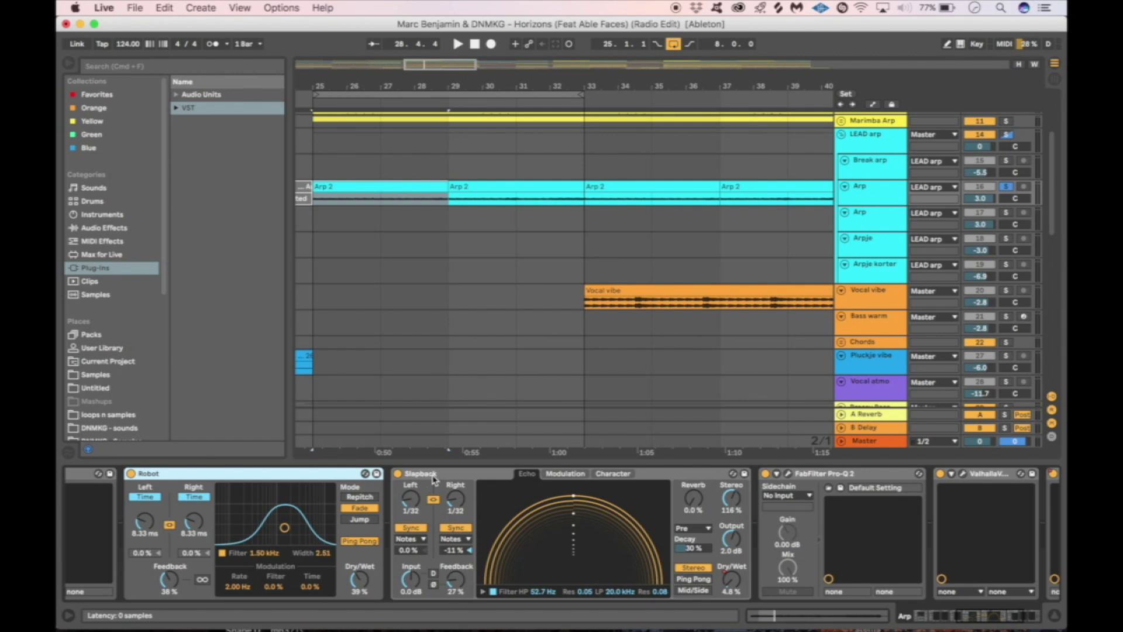
{"action": "left_click", "coordinate": [440, 477]}
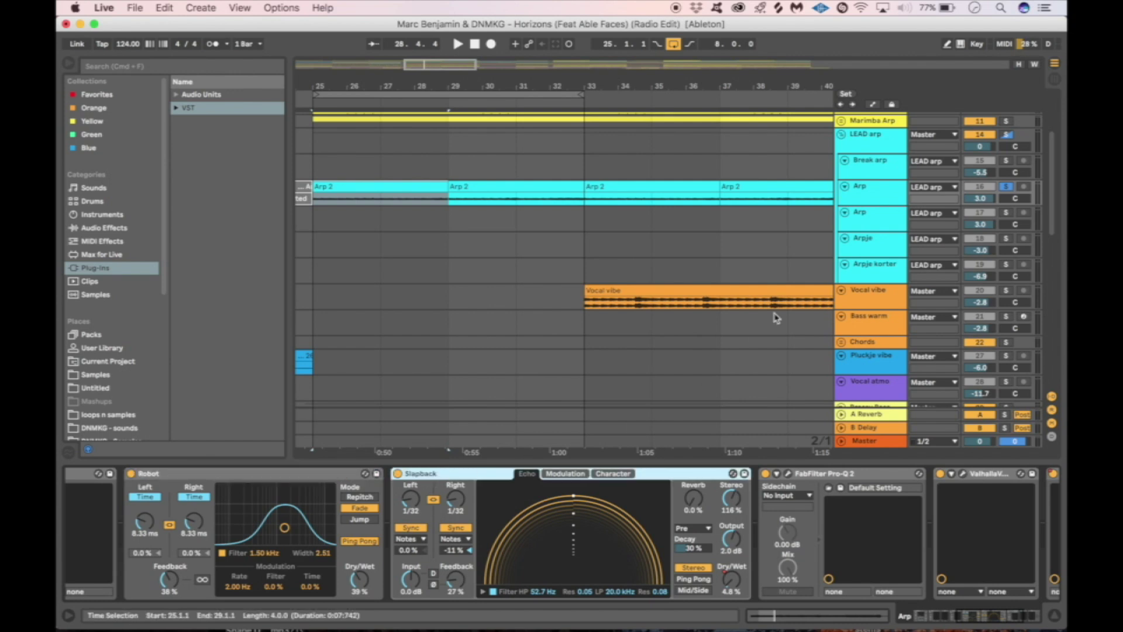
{"action": "scroll", "coordinate": [451, 521], "scroll_direction": "right", "scroll_amount": 2}
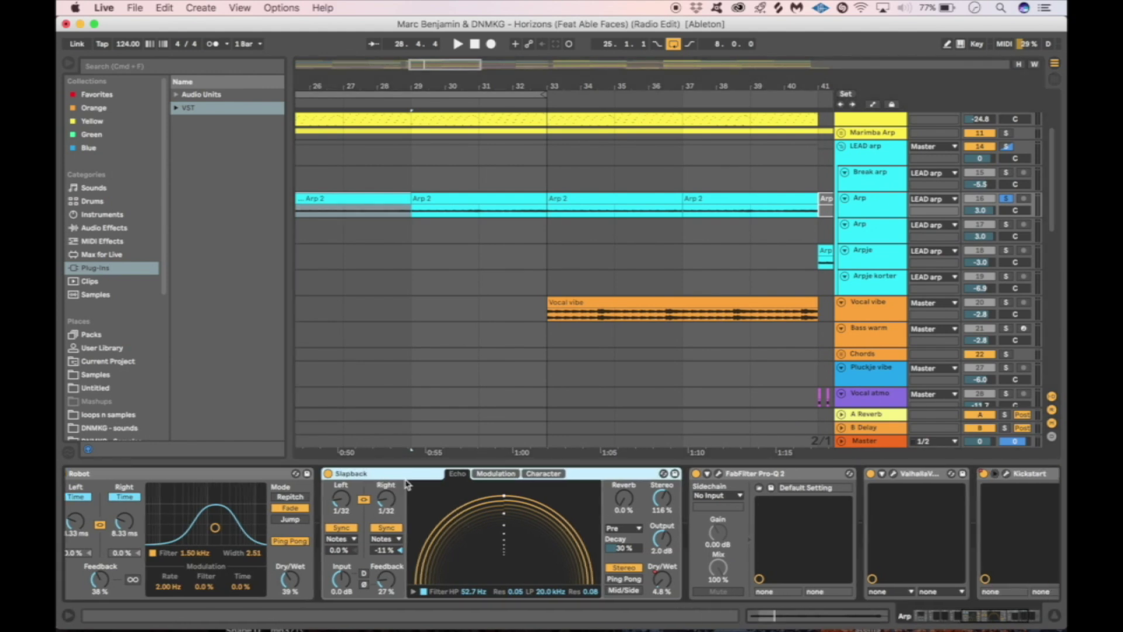
{"action": "scroll", "coordinate": [496, 331], "scroll_direction": "left", "scroll_amount": 3}
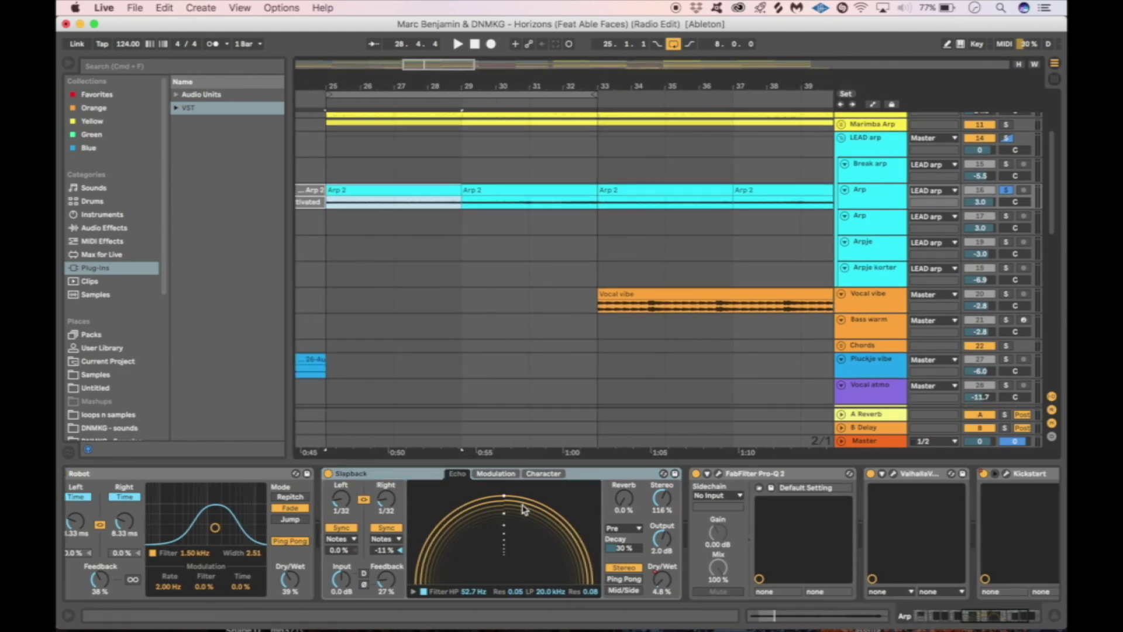
- Open the FabFilter Pro-Q 2 after Slapback on the Arp track to show its EQ curve, and close it
{"action": "scroll", "coordinate": [501, 496], "scroll_direction": "right", "scroll_amount": 4}
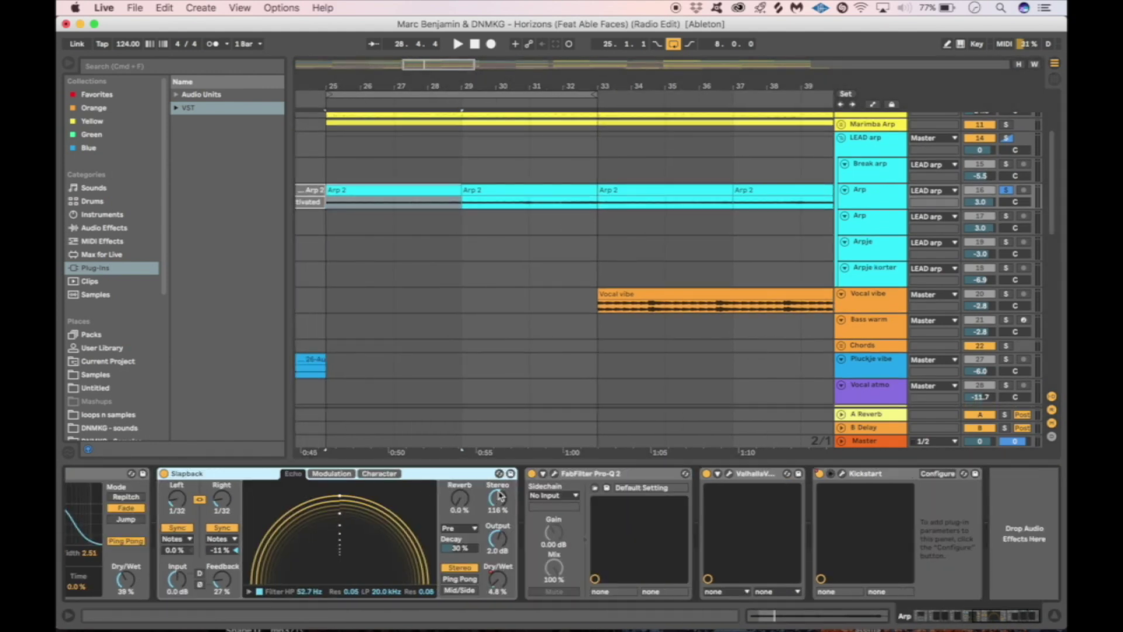
{"action": "left_click", "coordinate": [556, 475]}
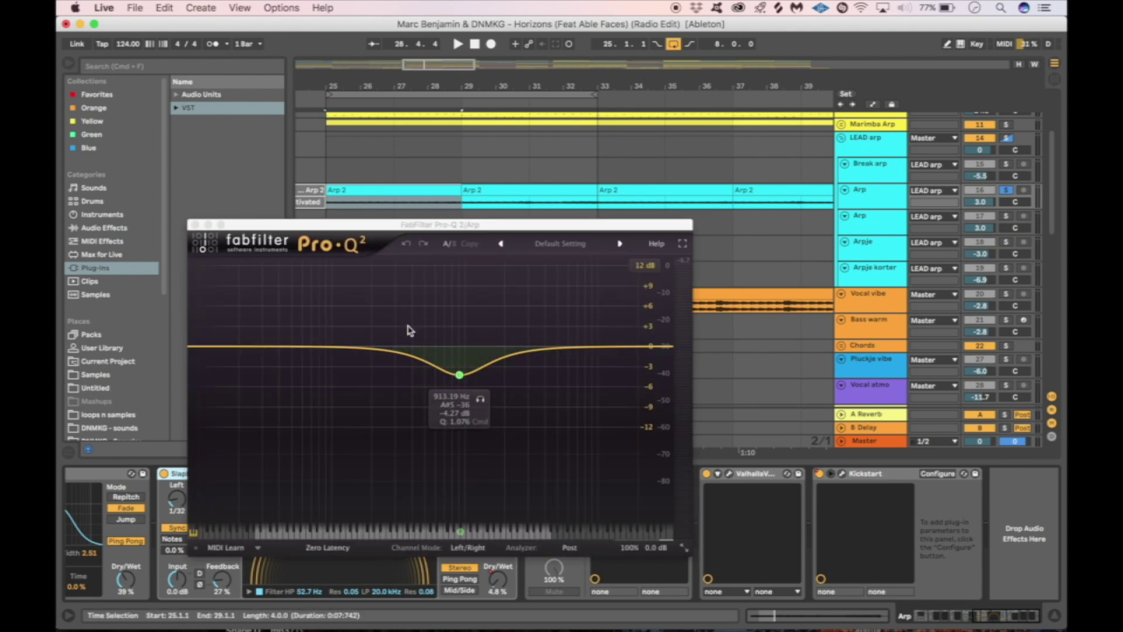
{"action": "left_click", "coordinate": [196, 226]}
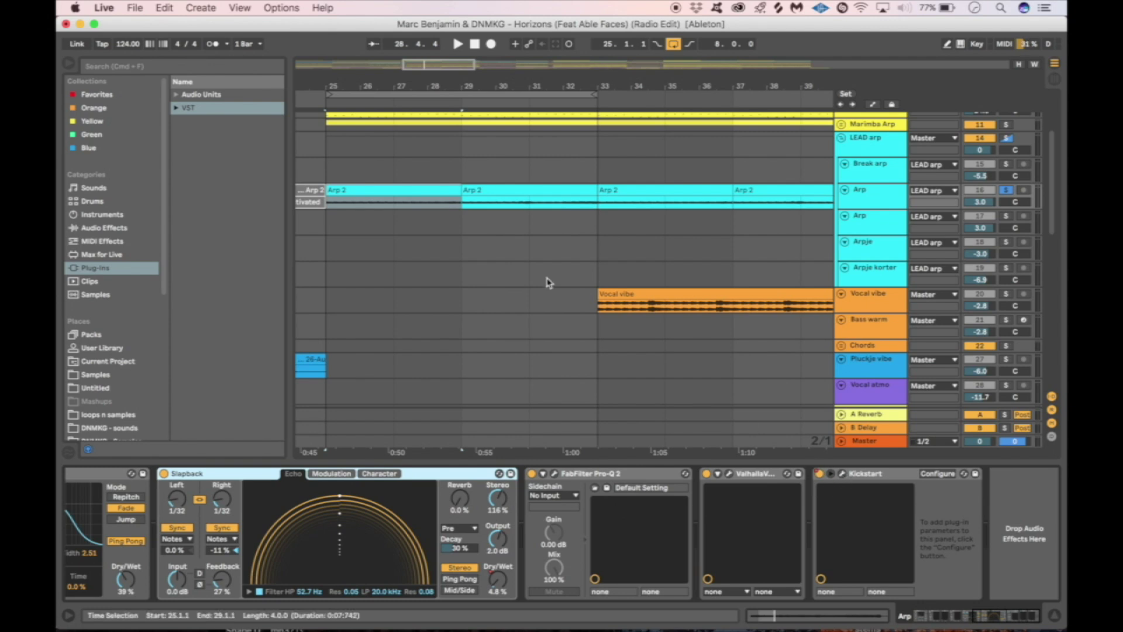
- Turn off loop playback and select the first Brassy bass track to look through its effect chain
{"action": "scroll", "coordinate": [555, 292], "scroll_direction": "left", "scroll_amount": 2}
{"action": "scroll", "coordinate": [550, 284], "scroll_direction": "down", "scroll_amount": 1}
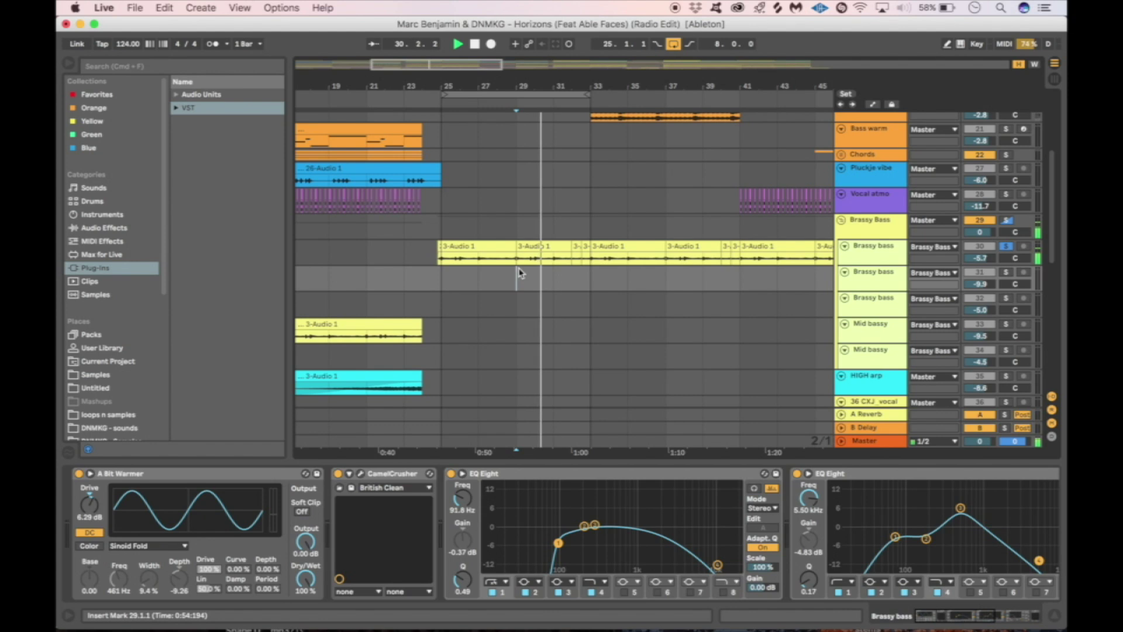
{"action": "left_click", "coordinate": [673, 44]}
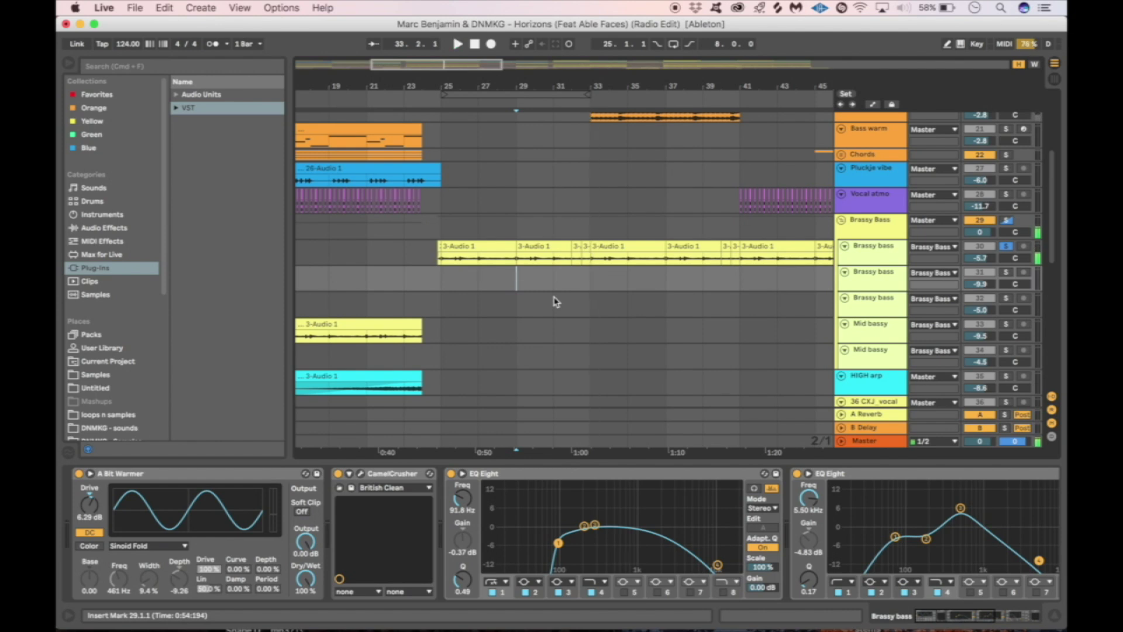
{"action": "left_click", "coordinate": [884, 256]}
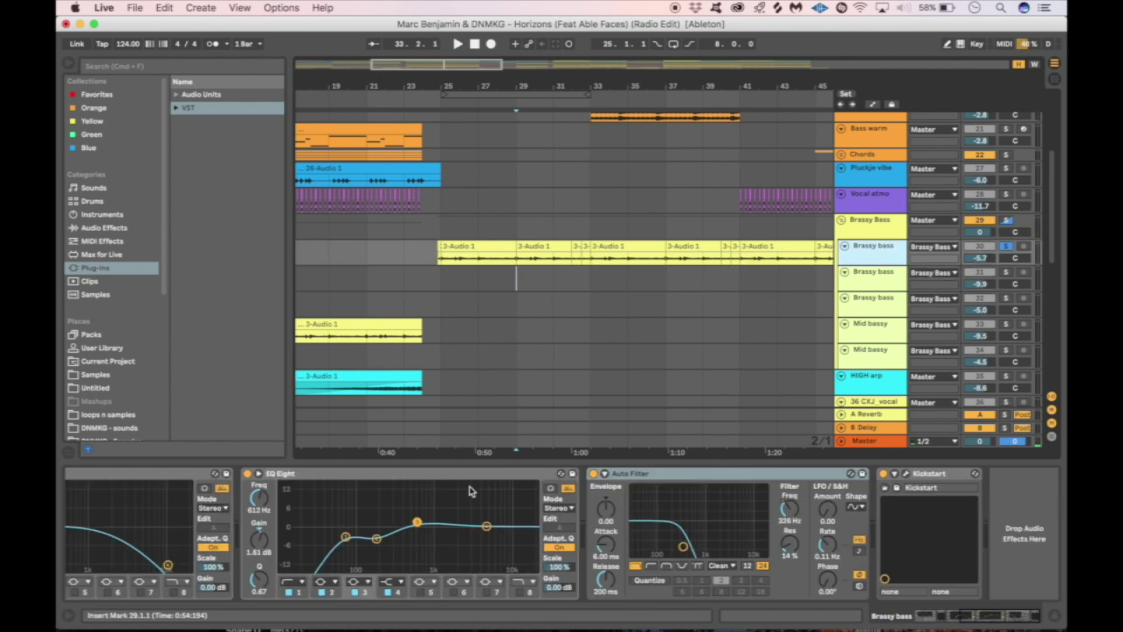
{"action": "scroll", "coordinate": [453, 510], "scroll_direction": "left", "scroll_amount": 3}
{"action": "scroll", "coordinate": [454, 510], "scroll_direction": "left", "scroll_amount": 2}
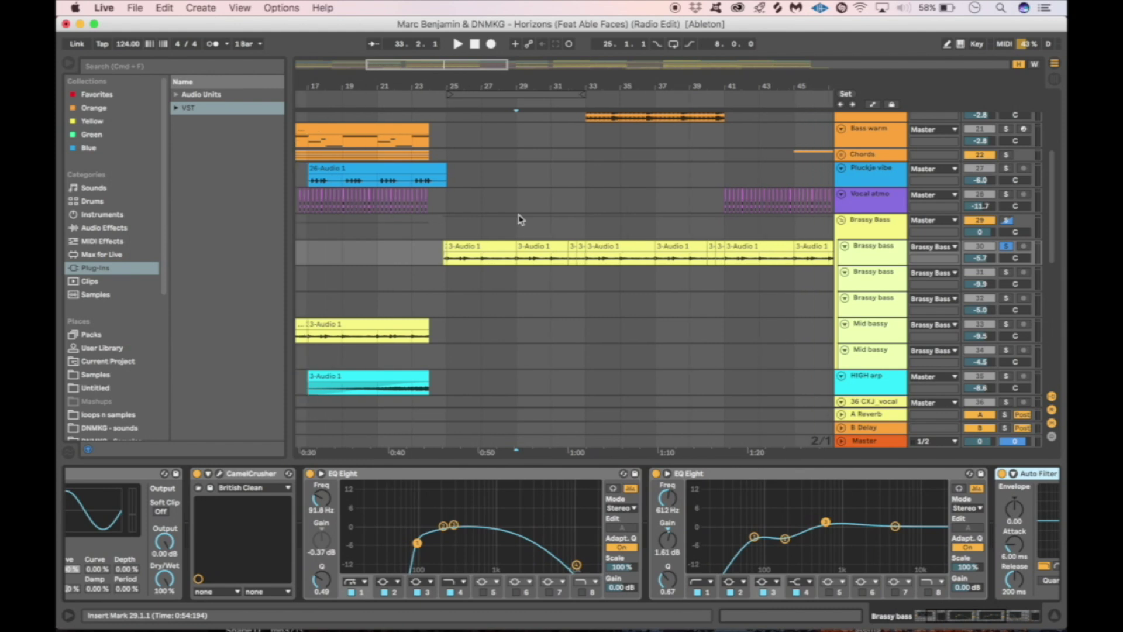
- Check the first Mid bassy track's effects, return to the first Brassy bass track, and open and close its Kickstart
{"action": "scroll", "coordinate": [519, 218], "scroll_direction": "down", "scroll_amount": 3}
{"action": "left_click", "coordinate": [857, 253]}
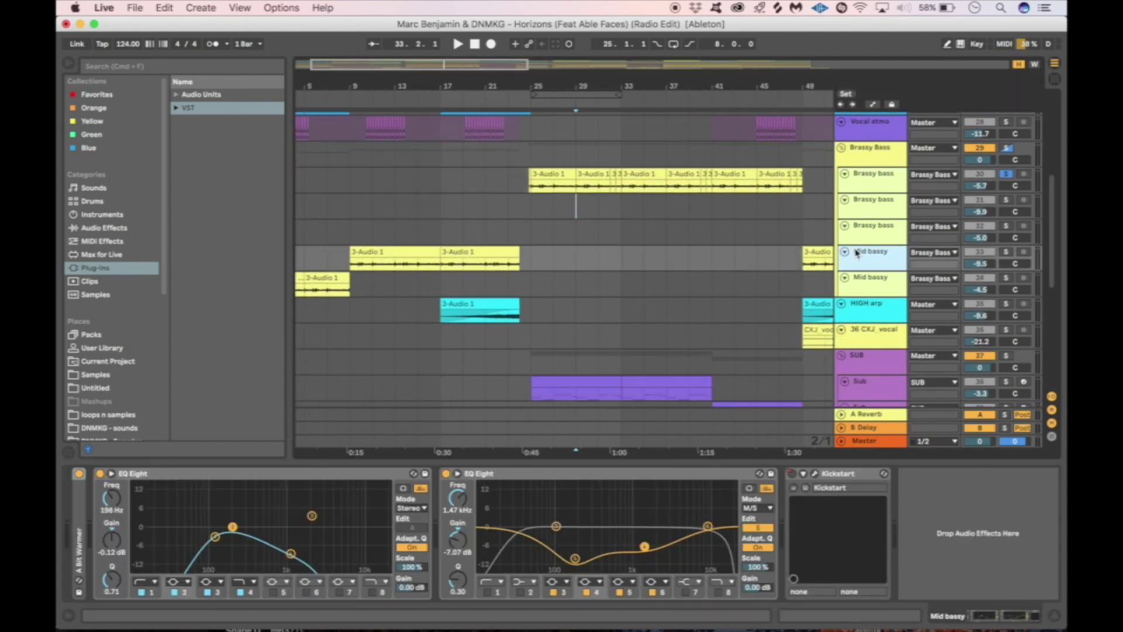
{"action": "left_click", "coordinate": [873, 183]}
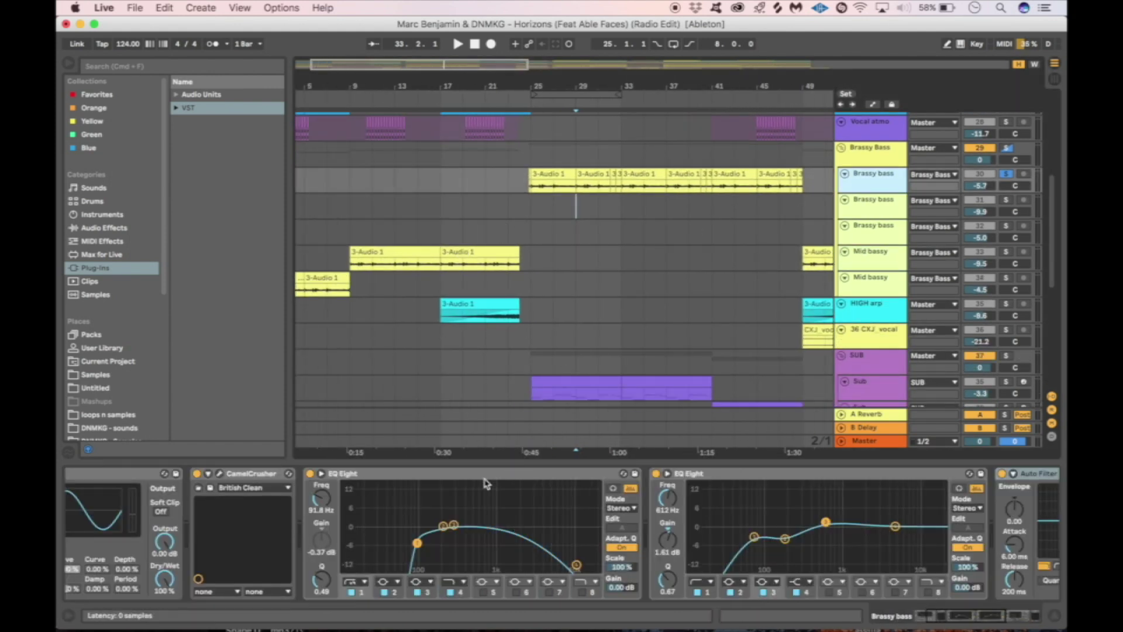
{"action": "scroll", "coordinate": [484, 483], "scroll_direction": "right", "scroll_amount": 5}
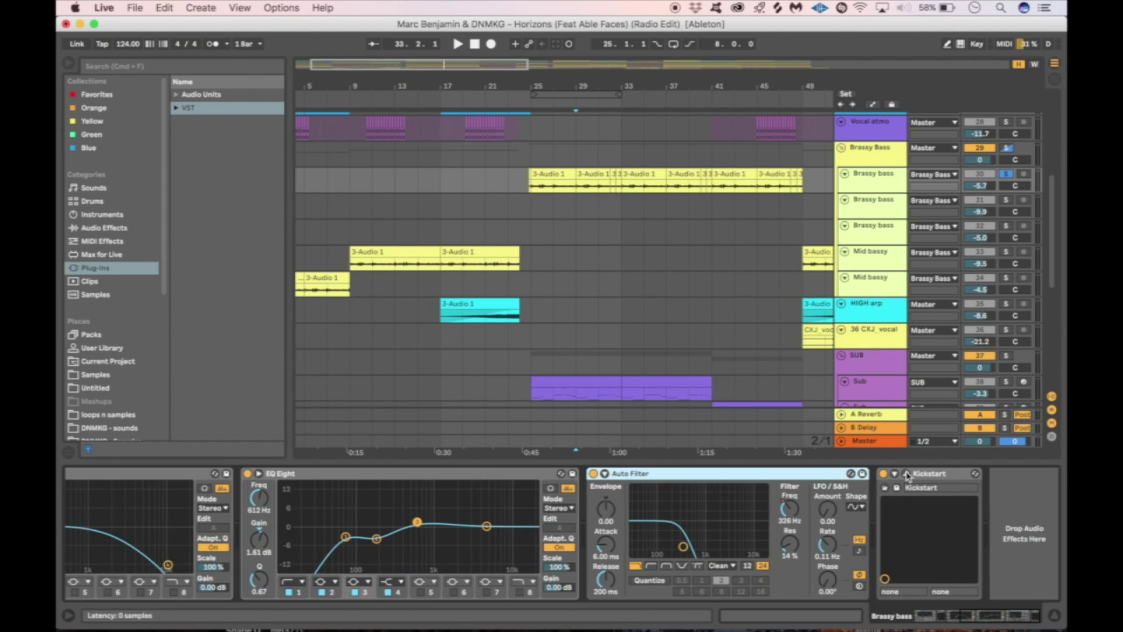
{"action": "left_click", "coordinate": [907, 475]}
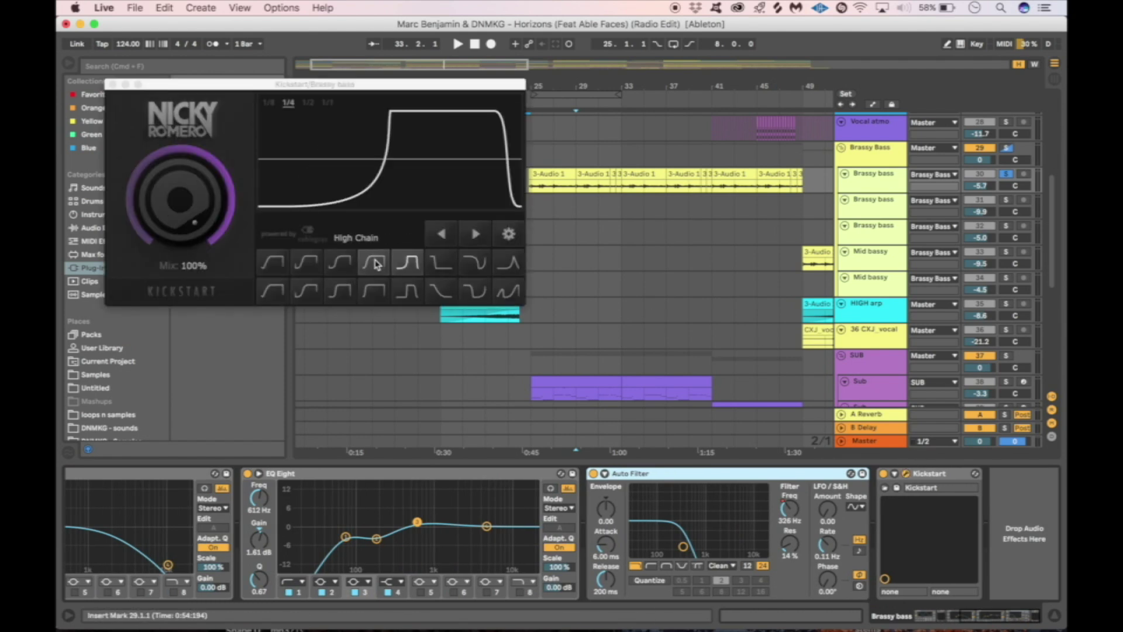
{"action": "left_click", "coordinate": [112, 85]}
- Play the soloed Brassy bass from bar 32 for a moment and stop playback
{"action": "scroll", "coordinate": [547, 190], "scroll_direction": "right", "scroll_amount": 4}
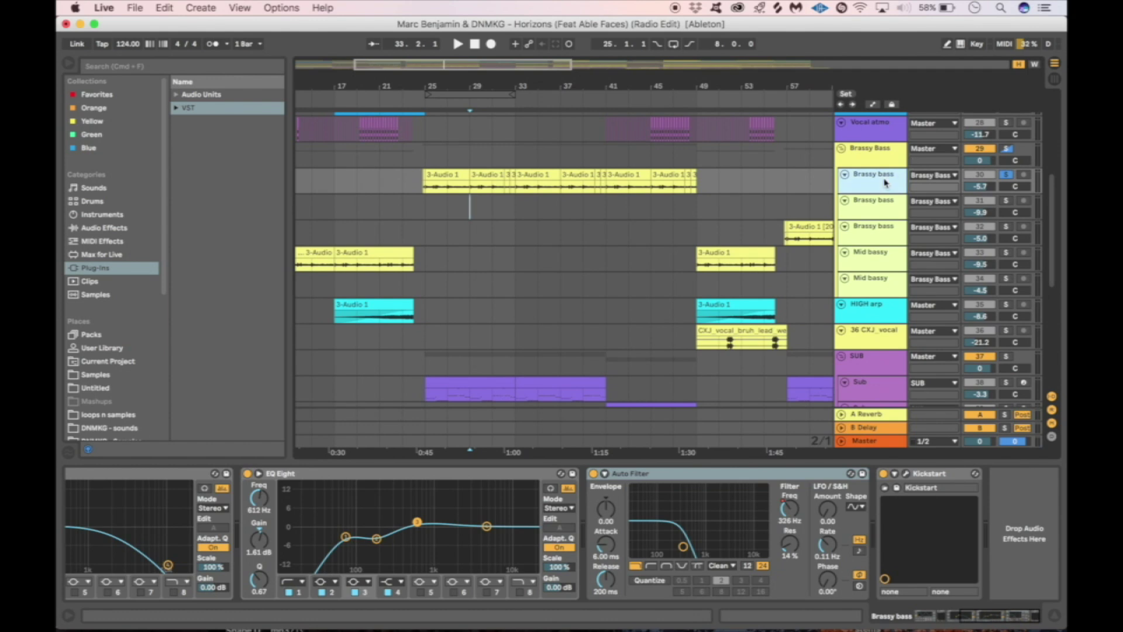
{"action": "scroll", "coordinate": [536, 171], "scroll_direction": "up", "scroll_amount": 3}
{"action": "left_click", "coordinate": [461, 184]}
{"action": "key", "text": "space"}
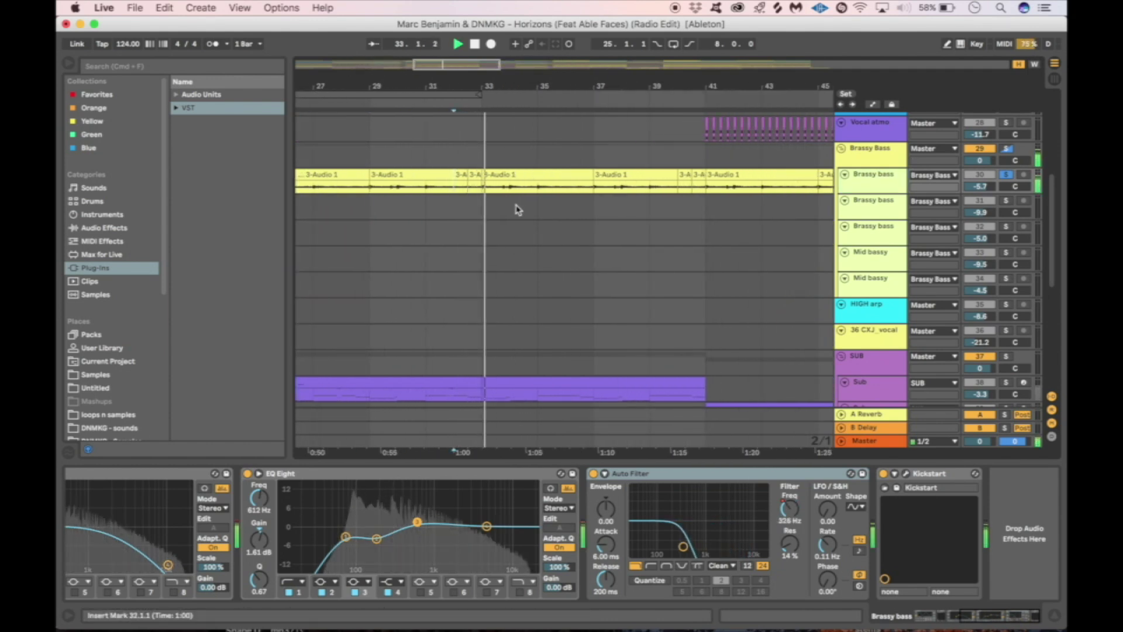
{"action": "key", "text": "space"}
- Select the first Sub track and open its Diva synth to show the settings, closing it again
{"action": "scroll", "coordinate": [609, 212], "scroll_direction": "down", "scroll_amount": 2}
{"action": "scroll", "coordinate": [609, 211], "scroll_direction": "left", "scroll_amount": 1}
{"action": "scroll", "coordinate": [609, 212], "scroll_direction": "down", "scroll_amount": 3}
{"action": "scroll", "coordinate": [609, 213], "scroll_direction": "left", "scroll_amount": 1}
{"action": "left_click", "coordinate": [858, 269]}
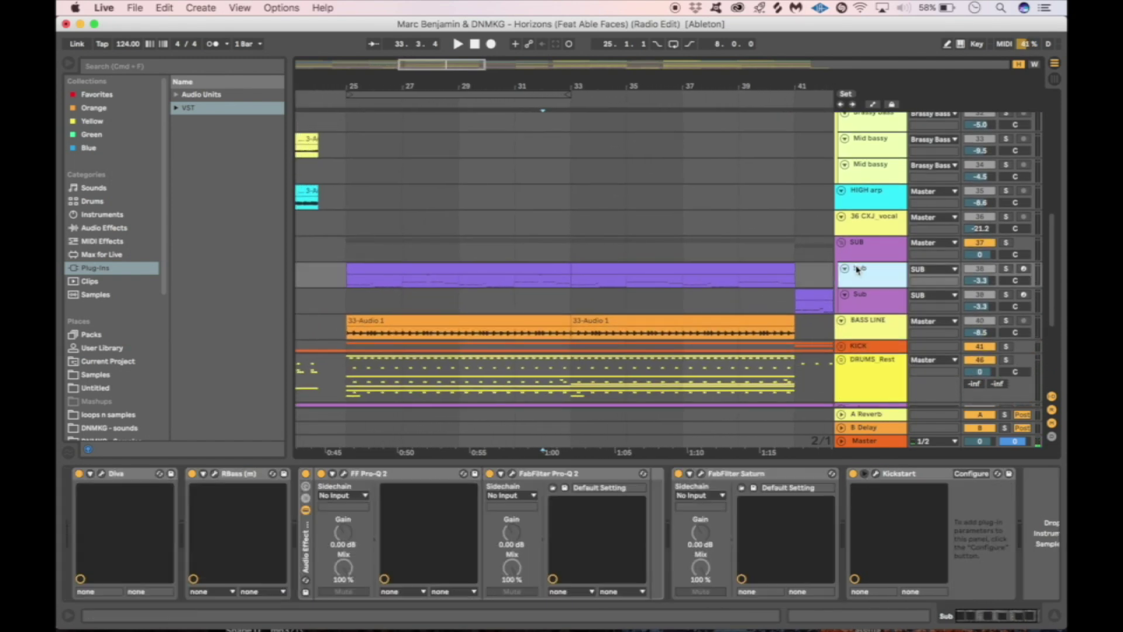
{"action": "left_click", "coordinate": [101, 475]}
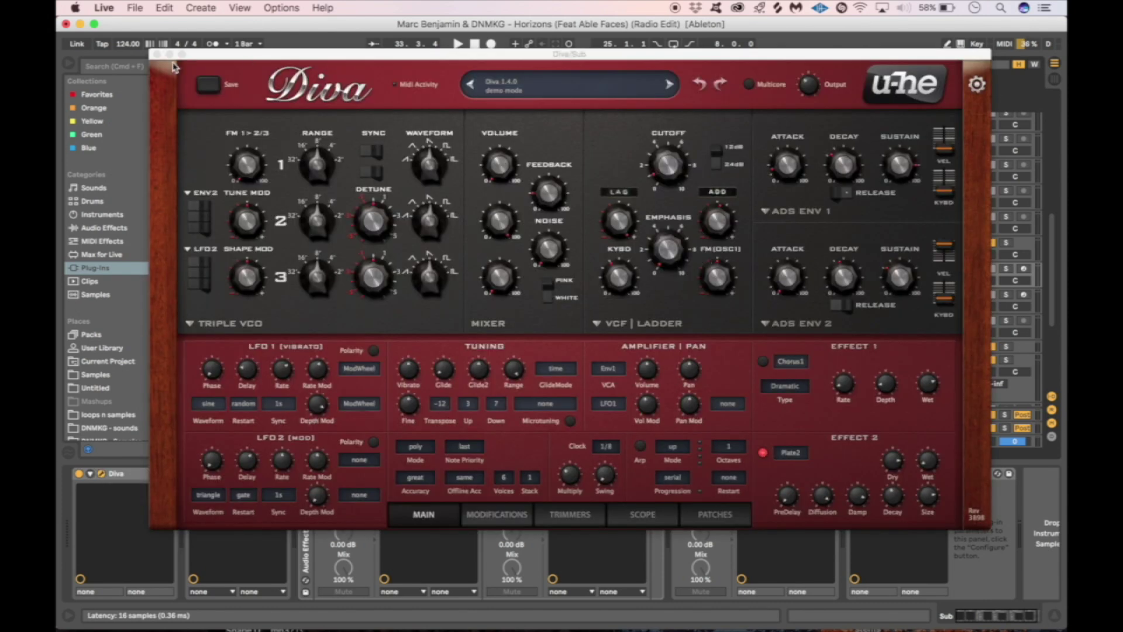
{"action": "left_click", "coordinate": [156, 55]}
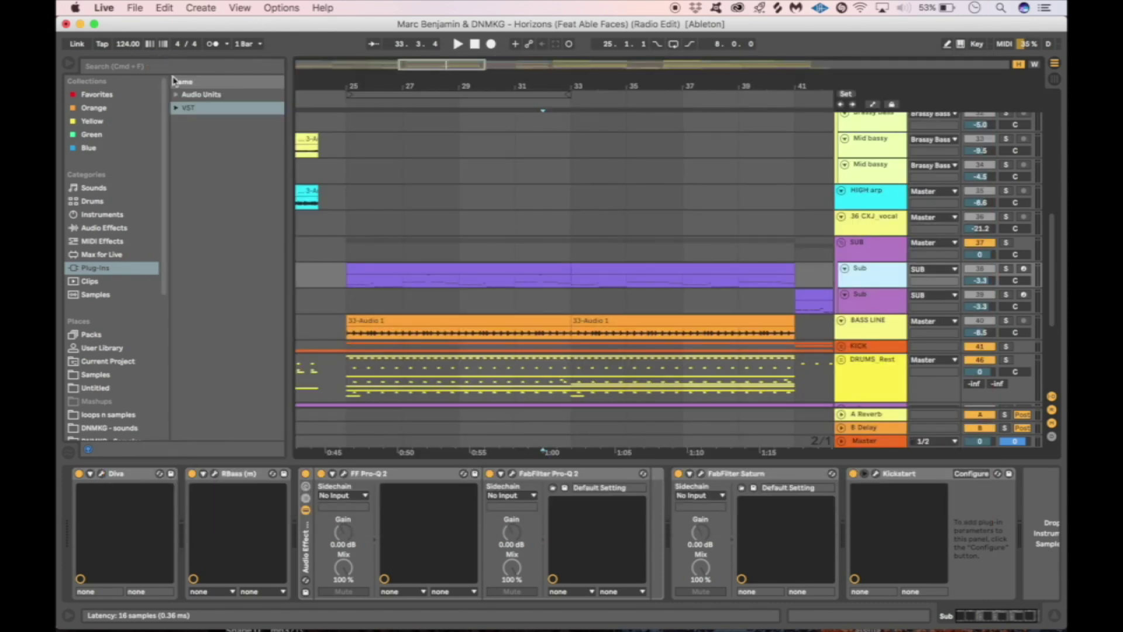
- Show the Sub track's RBass settings and close it, and move the high cut in FF Pro-Q 2 to about 268 Hz
{"action": "left_click", "coordinate": [216, 475]}
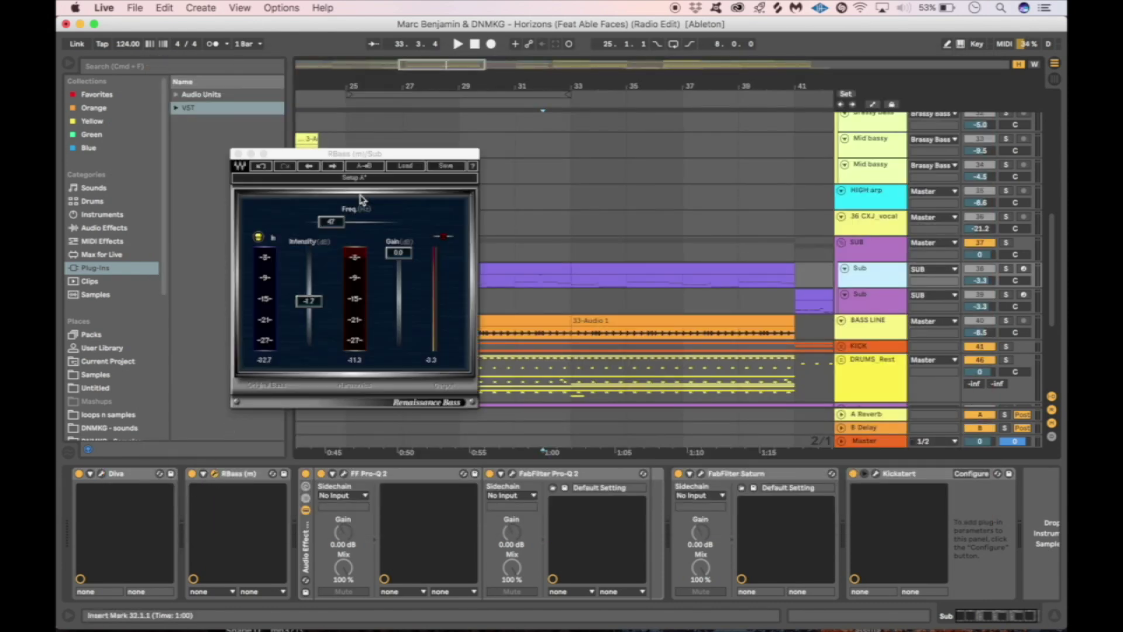
{"action": "left_click", "coordinate": [238, 154]}
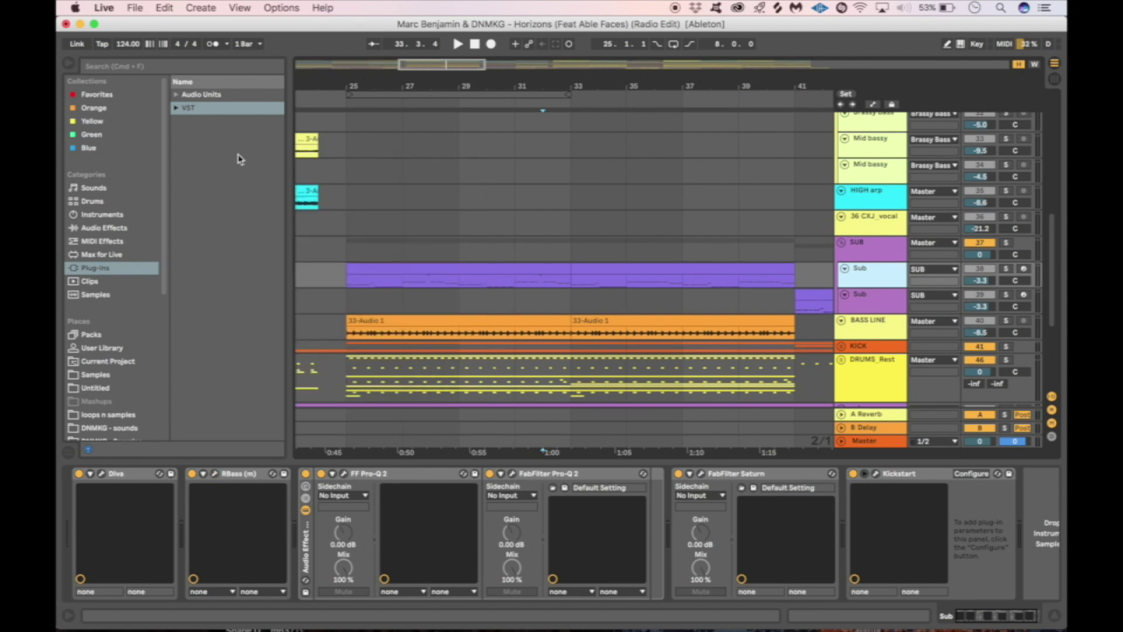
{"action": "left_click", "coordinate": [345, 476]}
{"action": "mouse_move", "coordinate": [308, 229]}
{"action": "left_mouse_down"}
{"action": "mouse_move", "coordinate": [294, 237]}
{"action": "mouse_move", "coordinate": [301, 227]}
{"action": "left_mouse_up"}
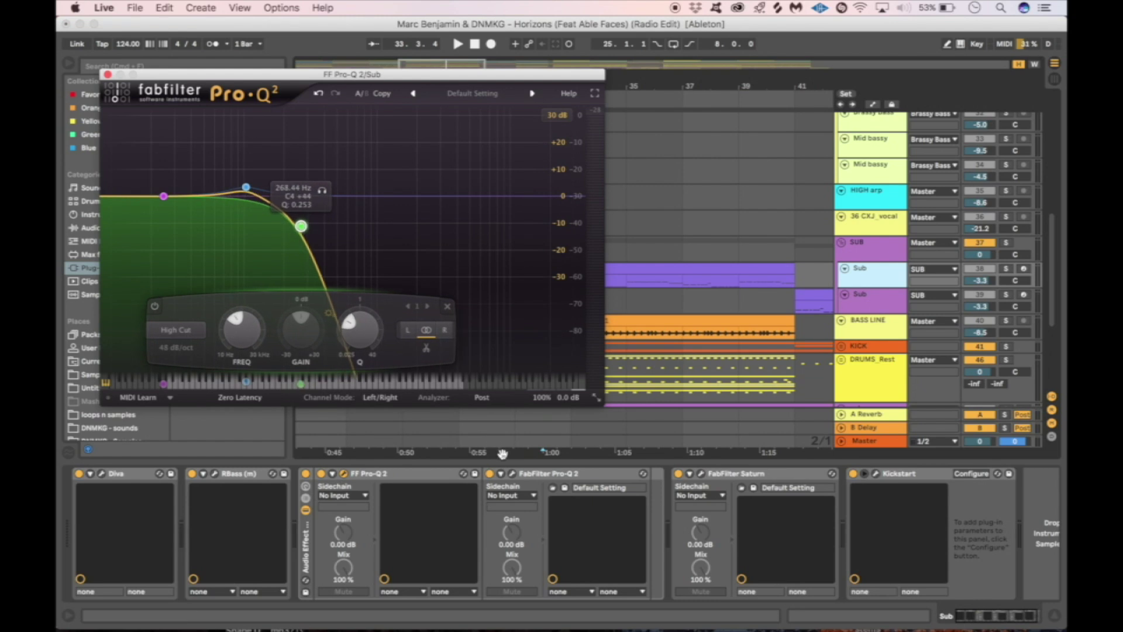
- Shift the bell cut in the Sub track's FabFilter Pro-Q 2 slightly higher in frequency, and open FabFilter Saturn
{"action": "left_click", "coordinate": [512, 473]}
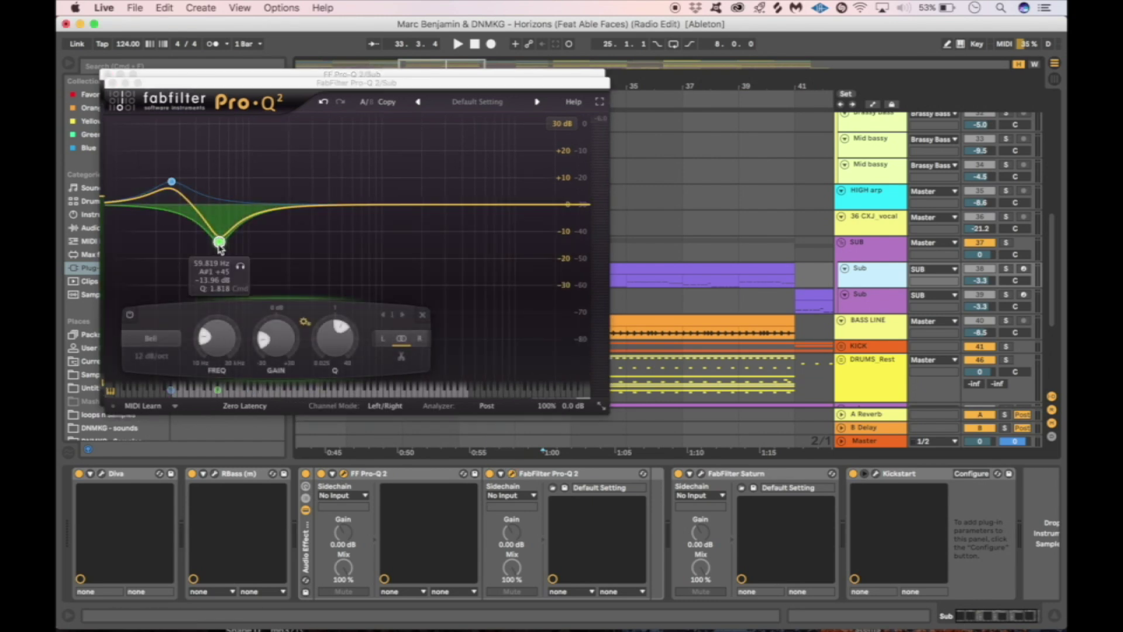
{"action": "mouse_move", "coordinate": [219, 244]}
{"action": "left_mouse_down"}
{"action": "mouse_move", "coordinate": [248, 245]}
{"action": "mouse_move", "coordinate": [226, 242]}
{"action": "left_mouse_up"}
{"action": "left_click", "coordinate": [702, 475]}
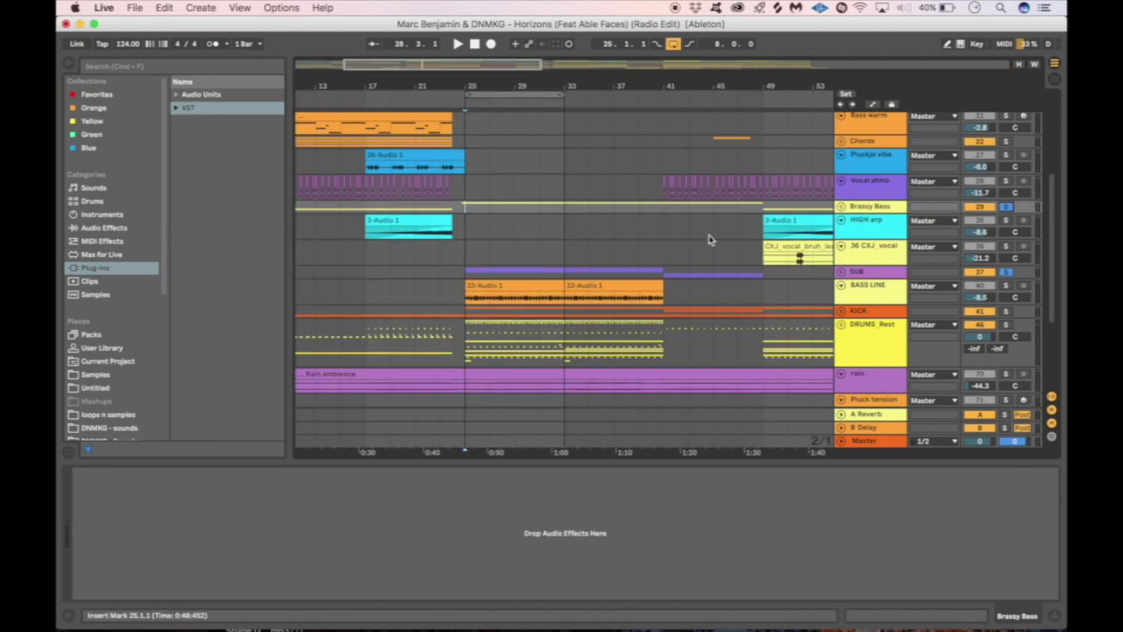
- Play the soloed Brassy Bass and SUB groups together from bar 25, briefly unfolding SUB to show its first Sub track
{"action": "key", "text": "space"}
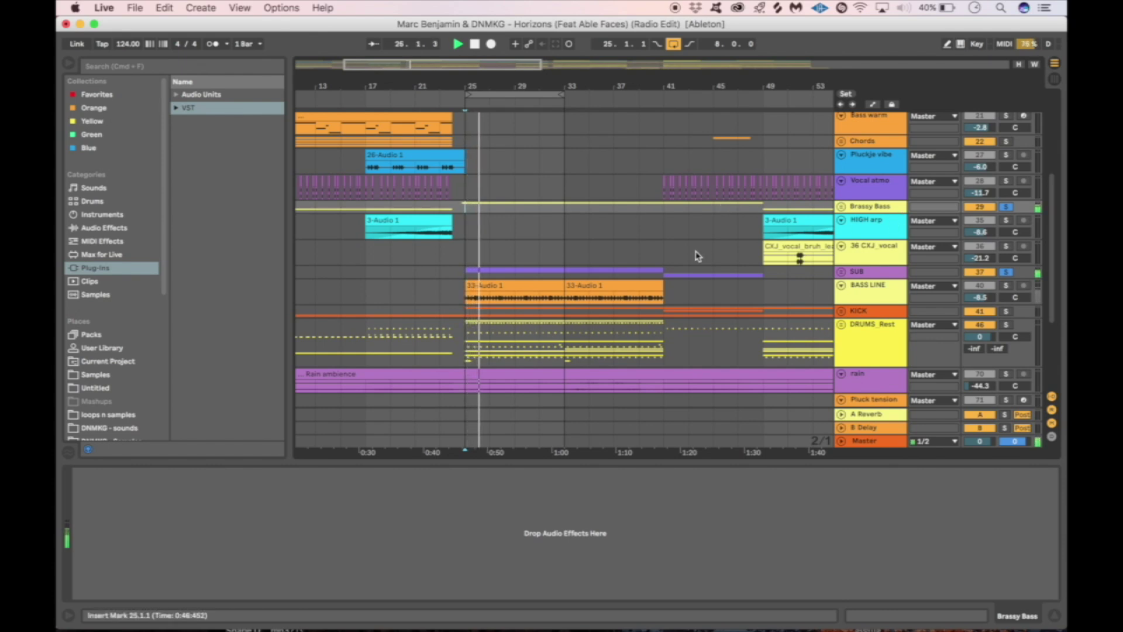
{"action": "left_click", "coordinate": [841, 272]}
{"action": "scroll", "coordinate": [860, 351], "scroll_direction": "down", "scroll_amount": 2}
{"action": "left_click", "coordinate": [872, 257]}
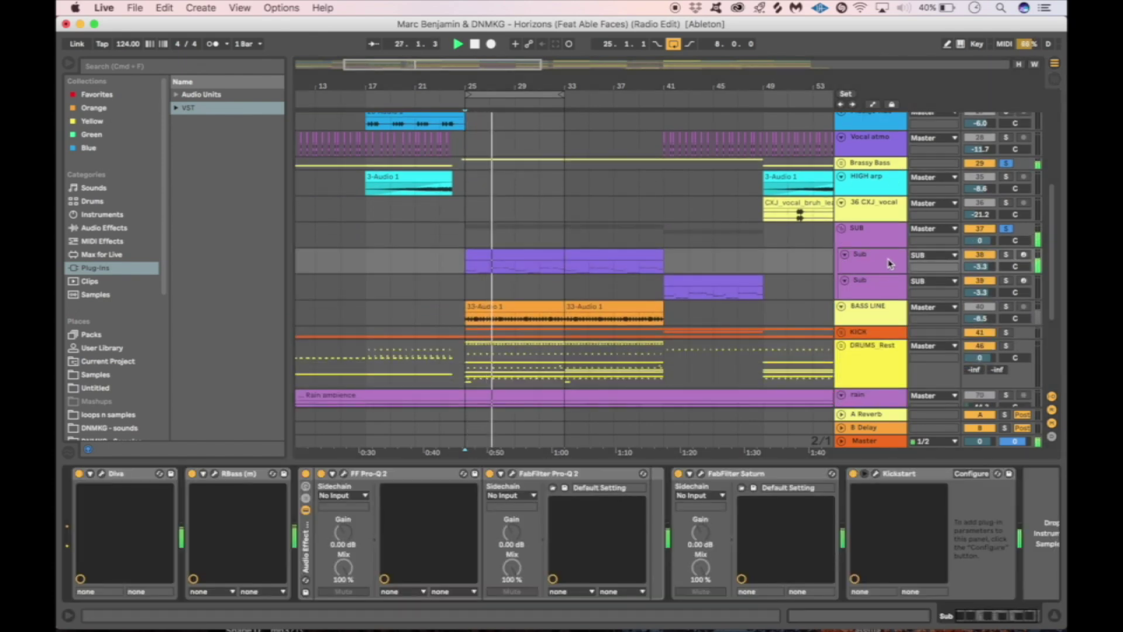
{"action": "scroll", "coordinate": [852, 285], "scroll_direction": "up", "scroll_amount": 2}
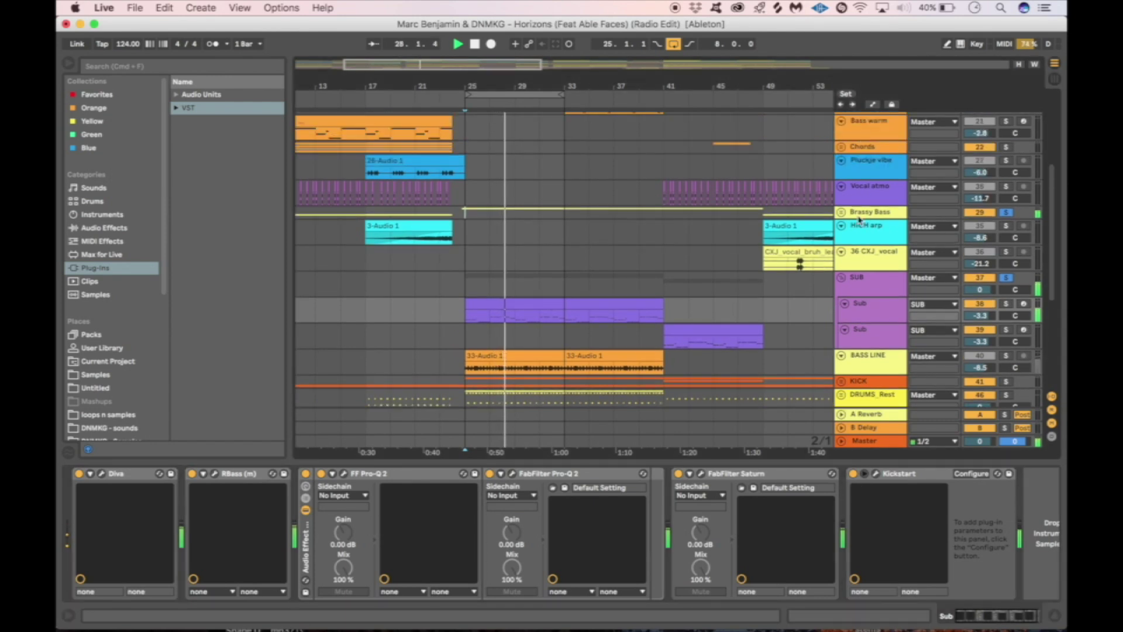
{"action": "left_click", "coordinate": [843, 279]}
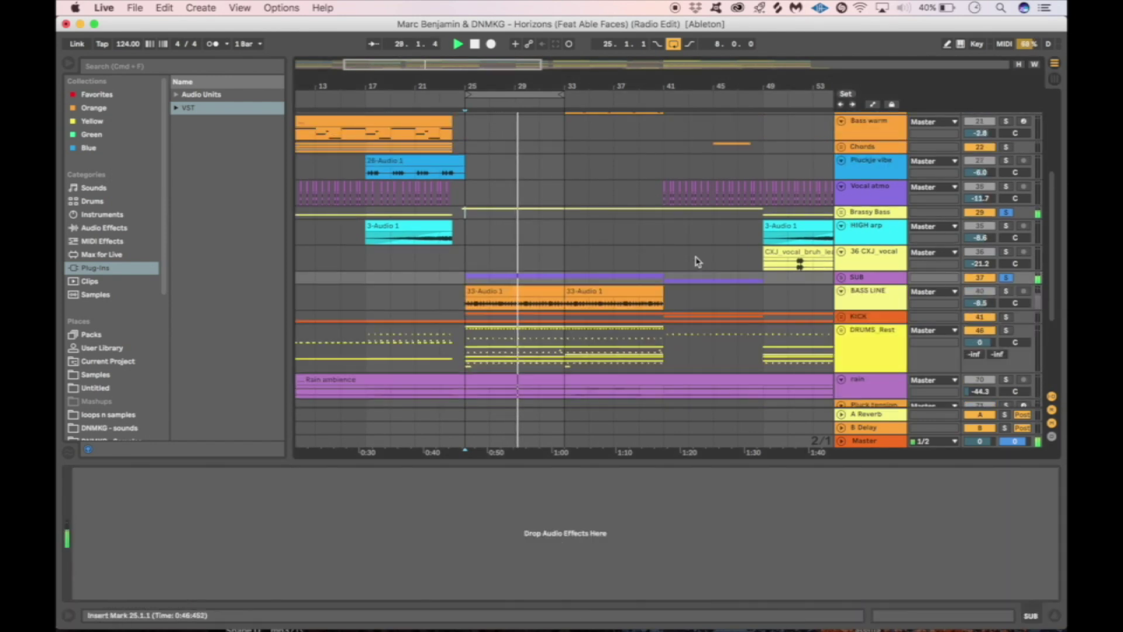
{"action": "scroll", "coordinate": [676, 272], "scroll_direction": "down", "scroll_amount": 1}
{"action": "key", "text": "space"}
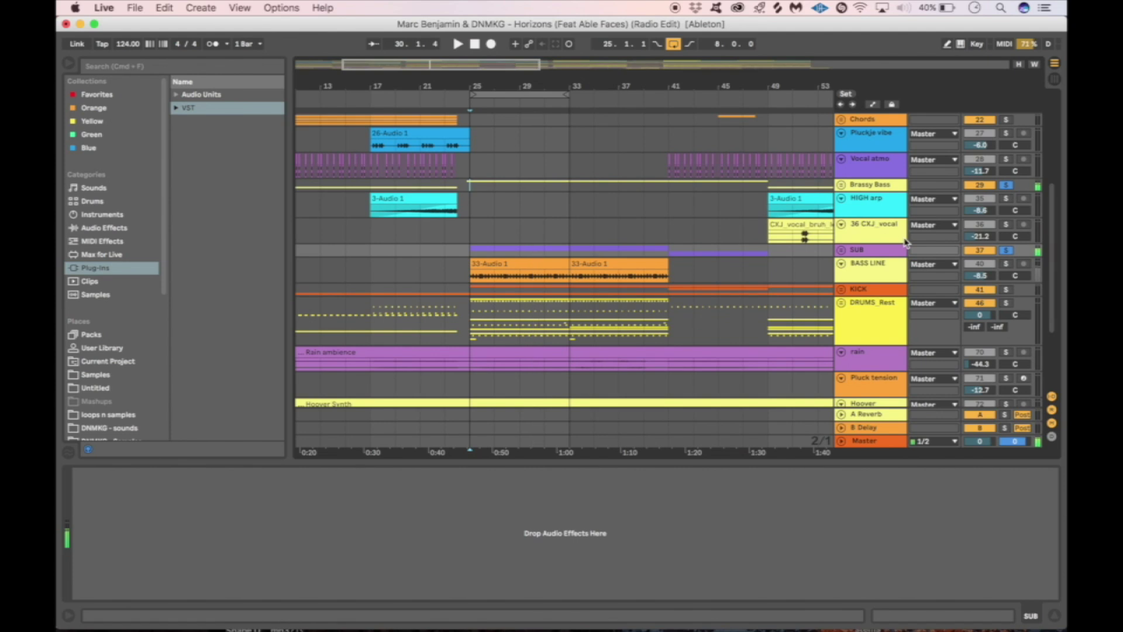
- Turn off the solo on the SUB and Brassy Bass groups
{"action": "left_click", "coordinate": [1005, 250]}
{"action": "scroll", "coordinate": [534, 217], "scroll_direction": "up", "scroll_amount": 2}
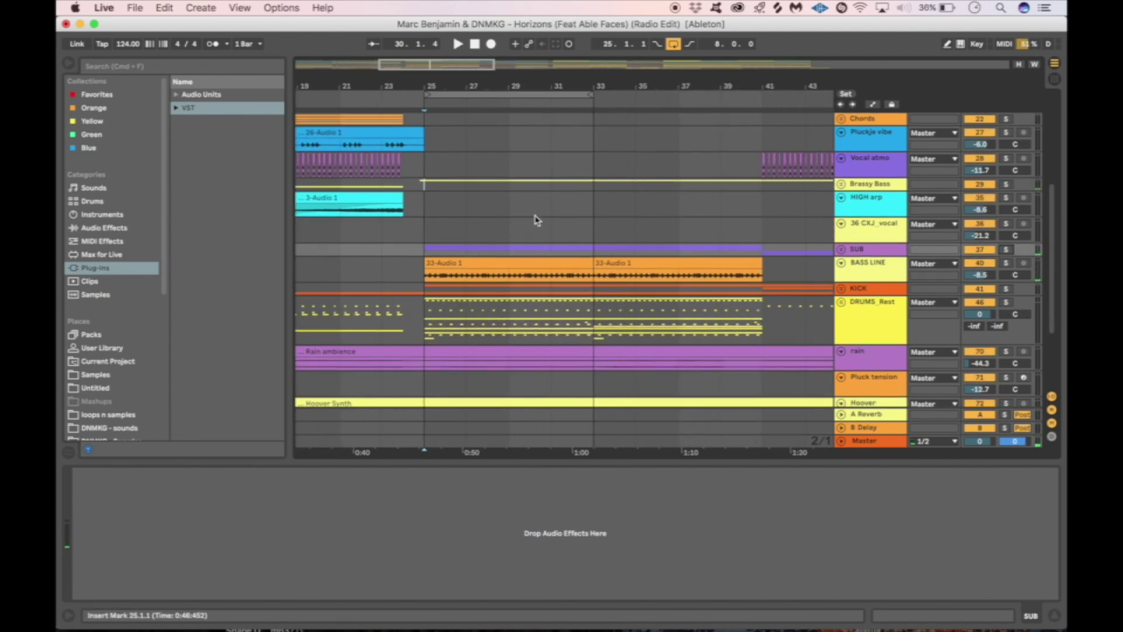
{"action": "scroll", "coordinate": [412, 224], "scroll_direction": "down", "scroll_amount": 1}
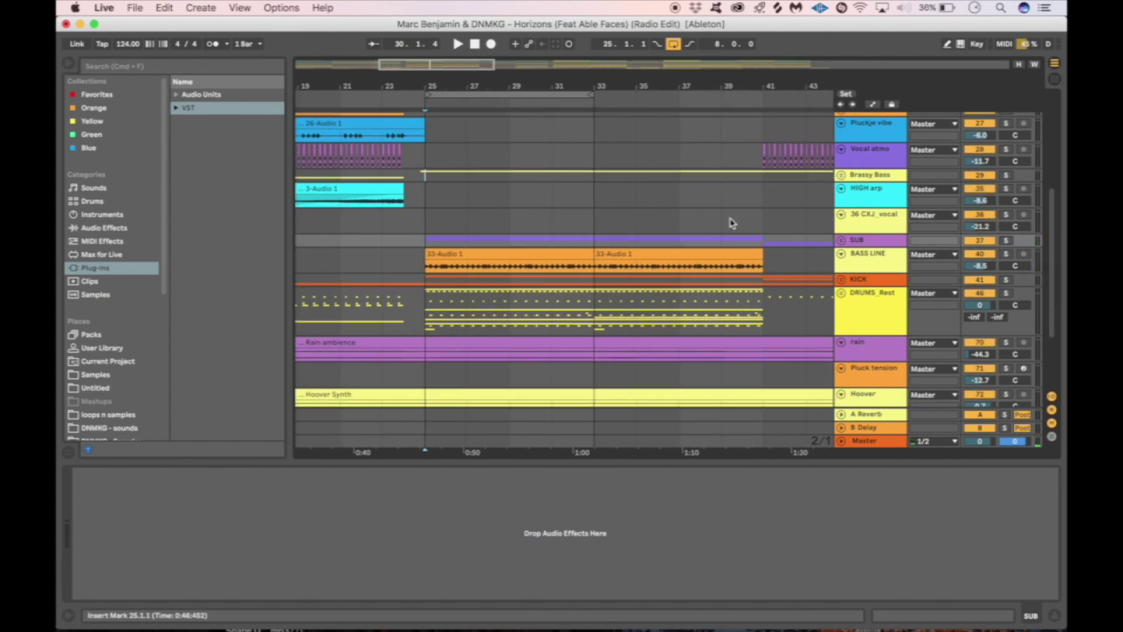
- Solo the BASS LINE track and play its first clip from bar 25, enlarging the track's height before stopping playback
{"action": "scroll", "coordinate": [875, 256], "scroll_direction": "down", "scroll_amount": 2}
{"action": "left_click", "coordinate": [859, 229]}
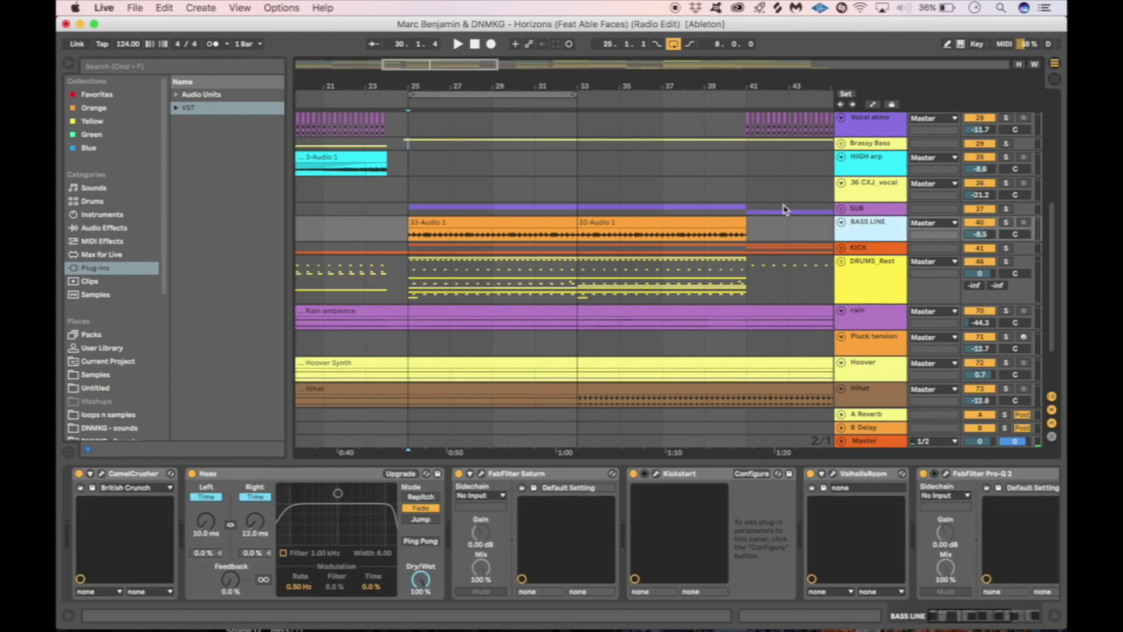
{"action": "left_click", "coordinate": [1007, 224]}
{"action": "left_click", "coordinate": [438, 216]}
{"action": "key", "text": "space"}
{"action": "left_click_drag", "start_coordinate": [866, 250], "coordinate": [867, 303]}
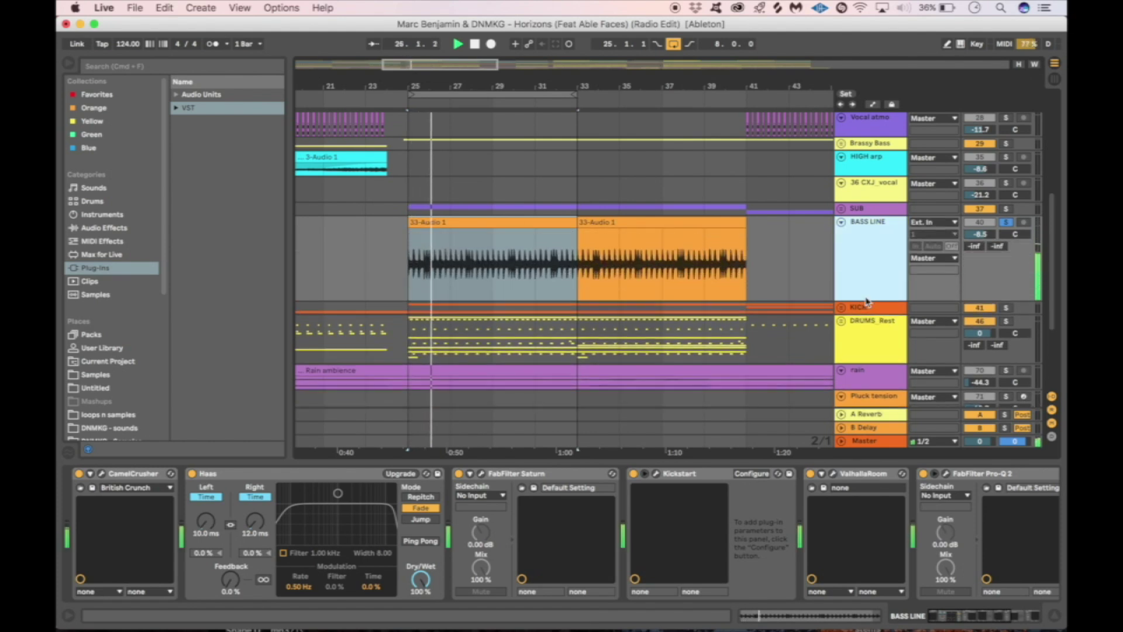
{"action": "key", "text": "space"}
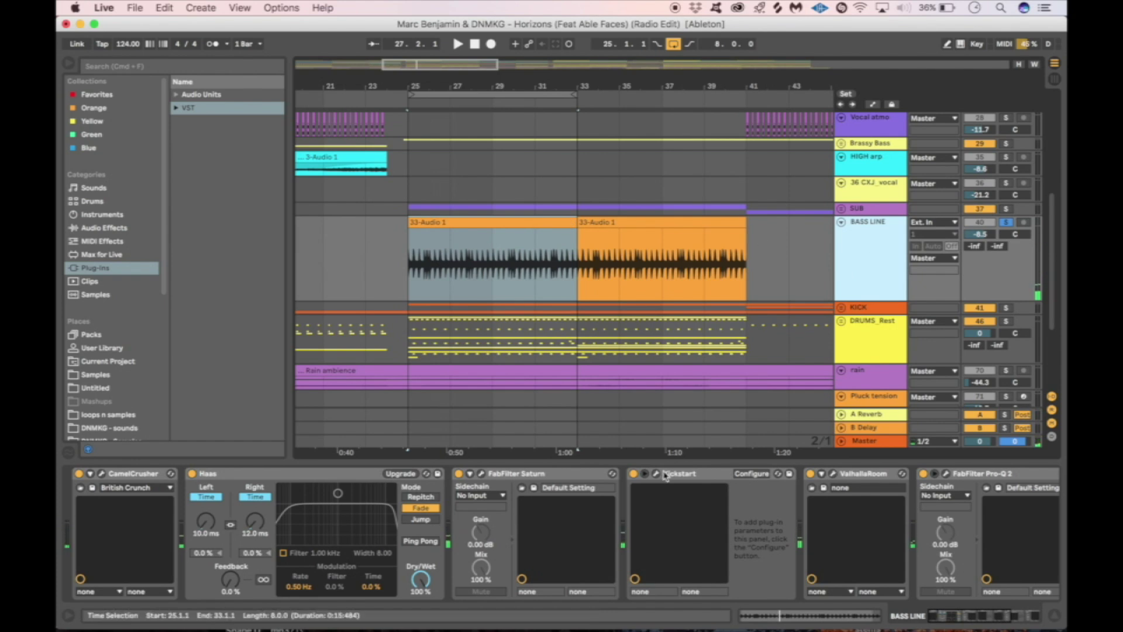
- Look over the BASS LINE effect chain and switch off every device from CamelCrusher through FF Pro-Q 2
{"action": "left_click", "coordinate": [679, 495]}
{"action": "scroll", "coordinate": [678, 495], "scroll_direction": "right", "scroll_amount": 5}
{"action": "scroll", "coordinate": [828, 504], "scroll_direction": "right", "scroll_amount": 3}
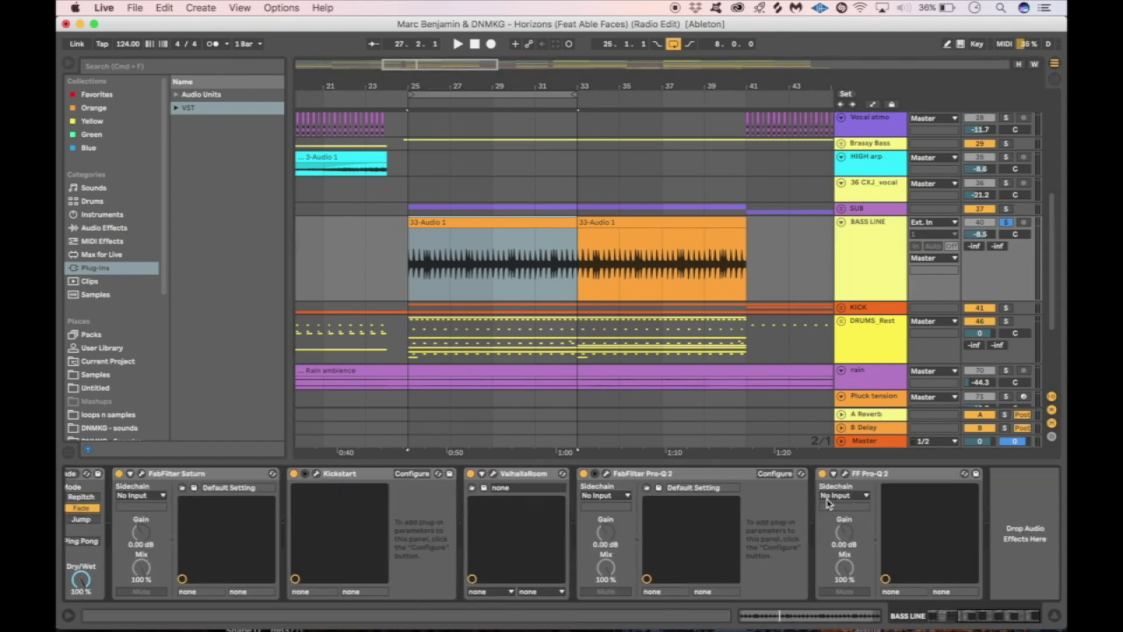
{"action": "scroll", "coordinate": [375, 512], "scroll_direction": "left", "scroll_amount": 6}
{"action": "left_click", "coordinate": [117, 474]}
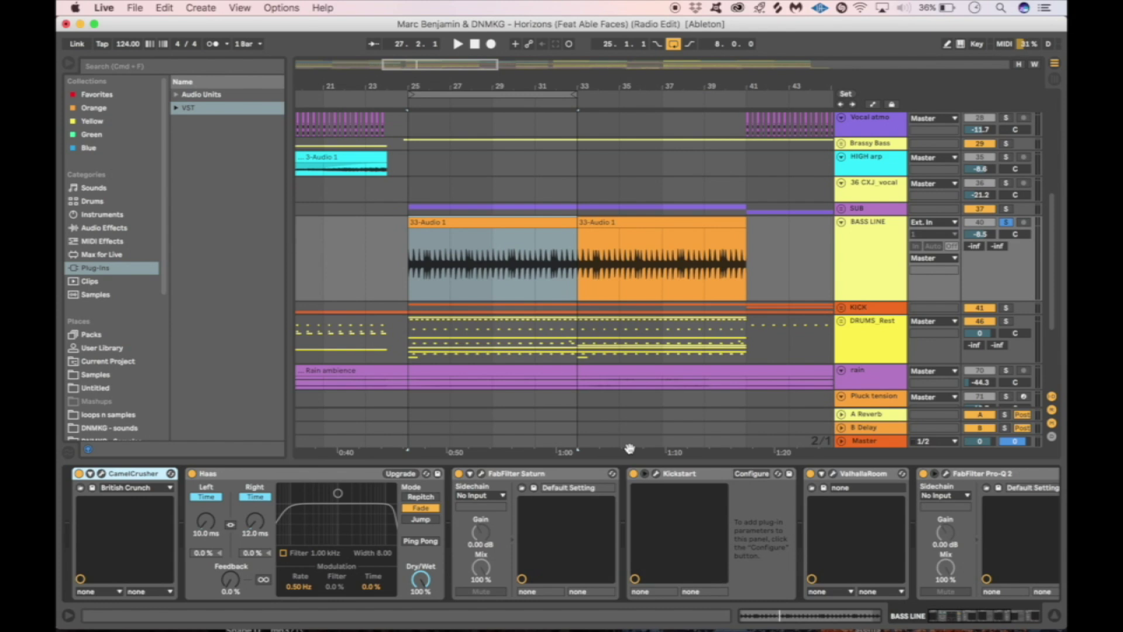
{"action": "scroll", "coordinate": [778, 480], "scroll_direction": "right", "scroll_amount": 5}
{"action": "left_click", "coordinate": [932, 474], "text": "shift"}
- Play the first BASS LINE clip to hear it without effects, going back to the start of its device chain
{"action": "left_click", "coordinate": [521, 282]}
{"action": "key", "text": "space"}
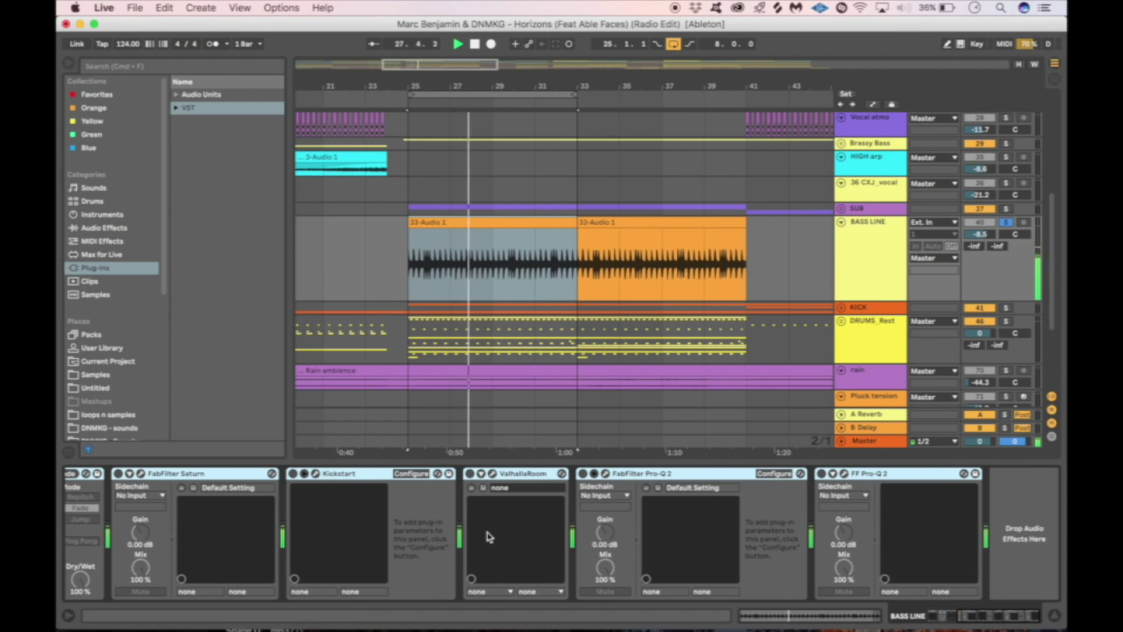
{"action": "scroll", "coordinate": [488, 535], "scroll_direction": "left", "scroll_amount": 5}
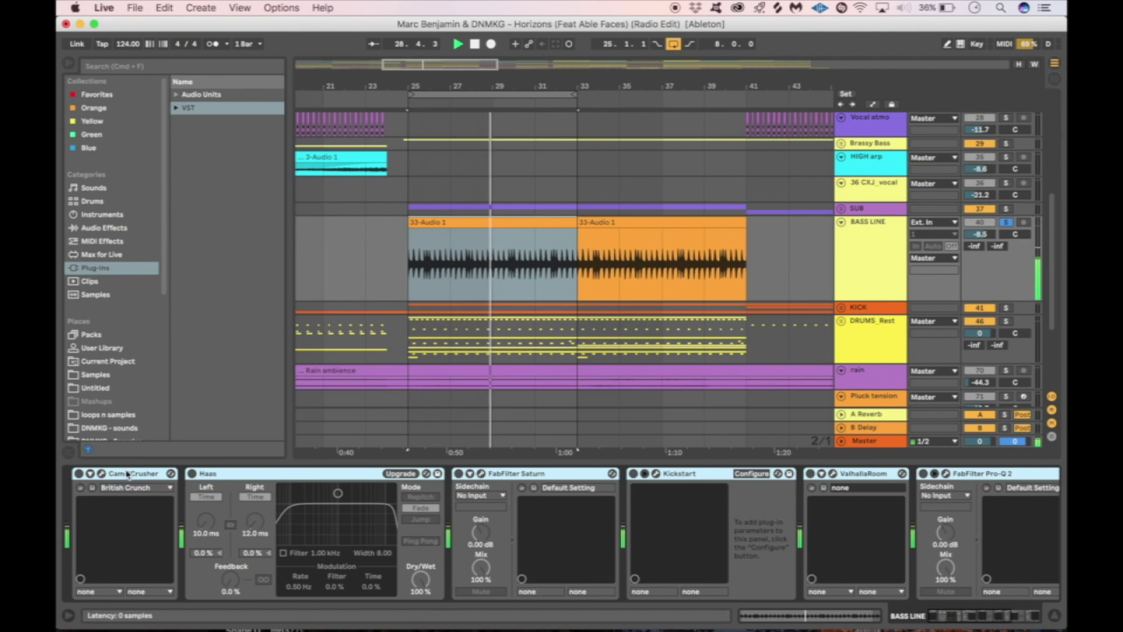
- Switch on CamelCrusher on the BASS LINE track and play the first clip from bar 25 to hear it
{"action": "left_click", "coordinate": [79, 478]}
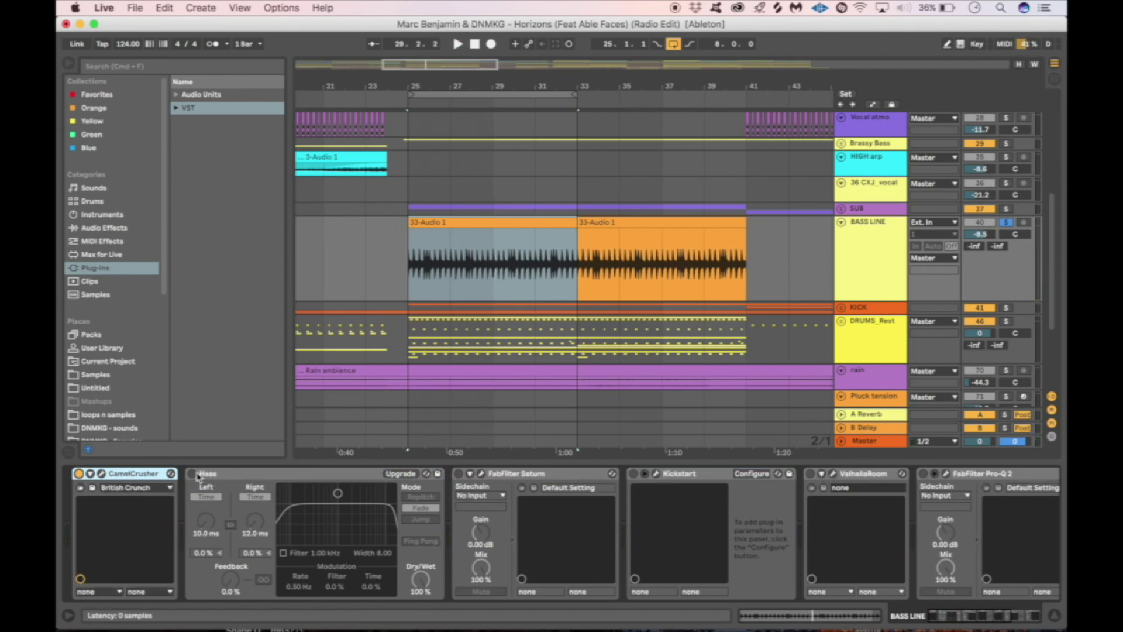
{"action": "left_click", "coordinate": [418, 258]}
{"action": "key", "text": "space"}
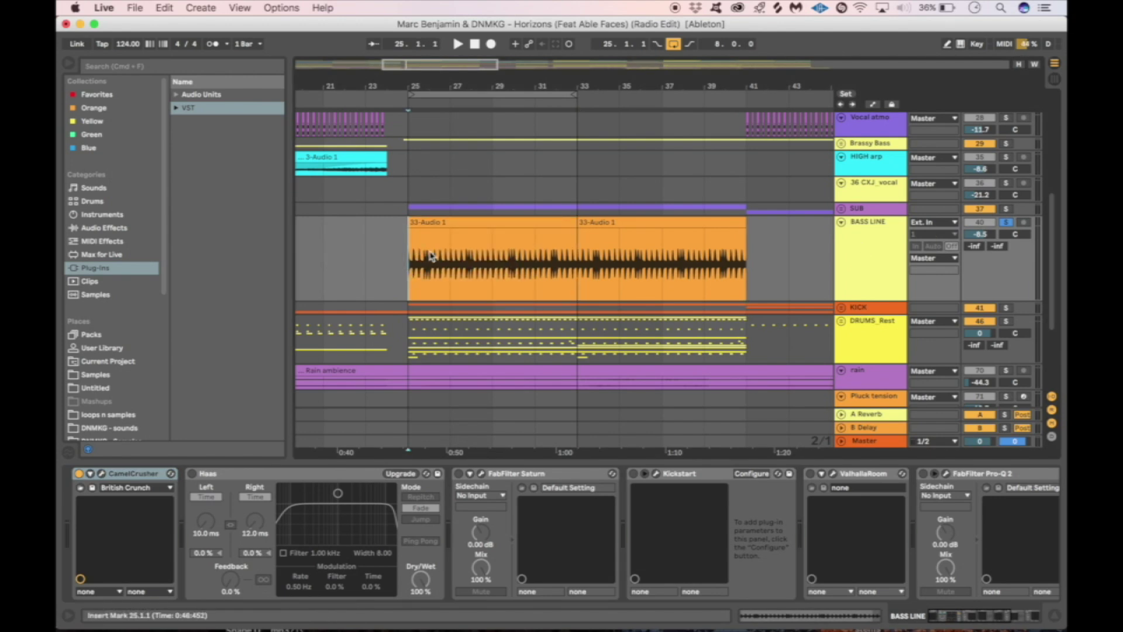
{"action": "key", "text": "space"}
{"action": "key", "text": "space"}
- Switch on the Haas delay and play the BASS LINE clip from bar 25 with it, stopping after a short listen
{"action": "left_click", "coordinate": [191, 474]}
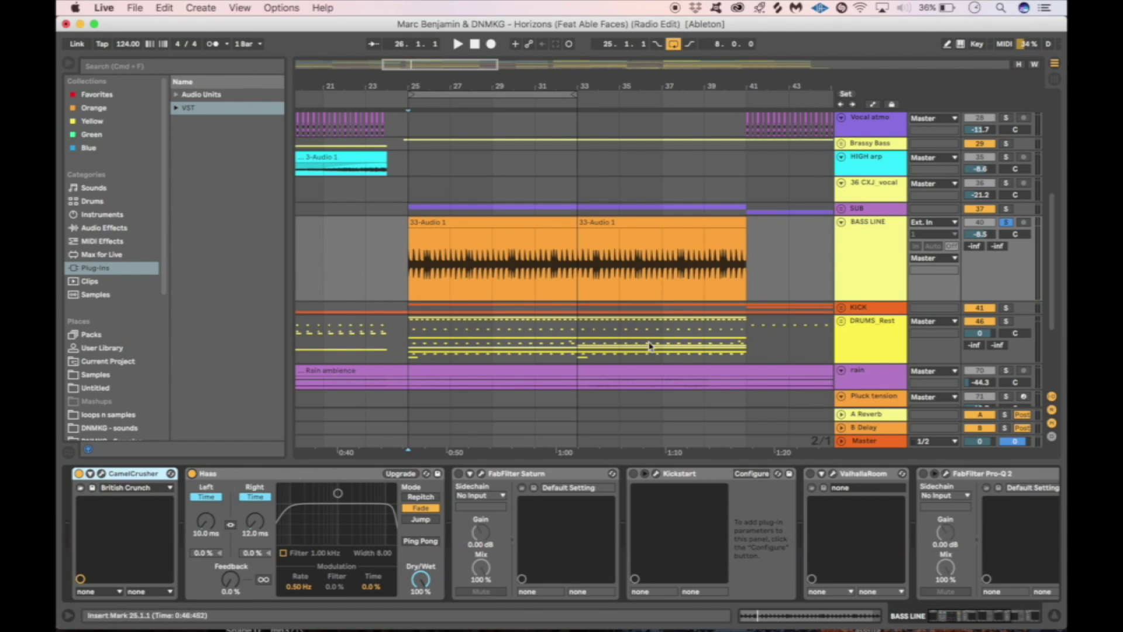
{"action": "key", "text": "space"}
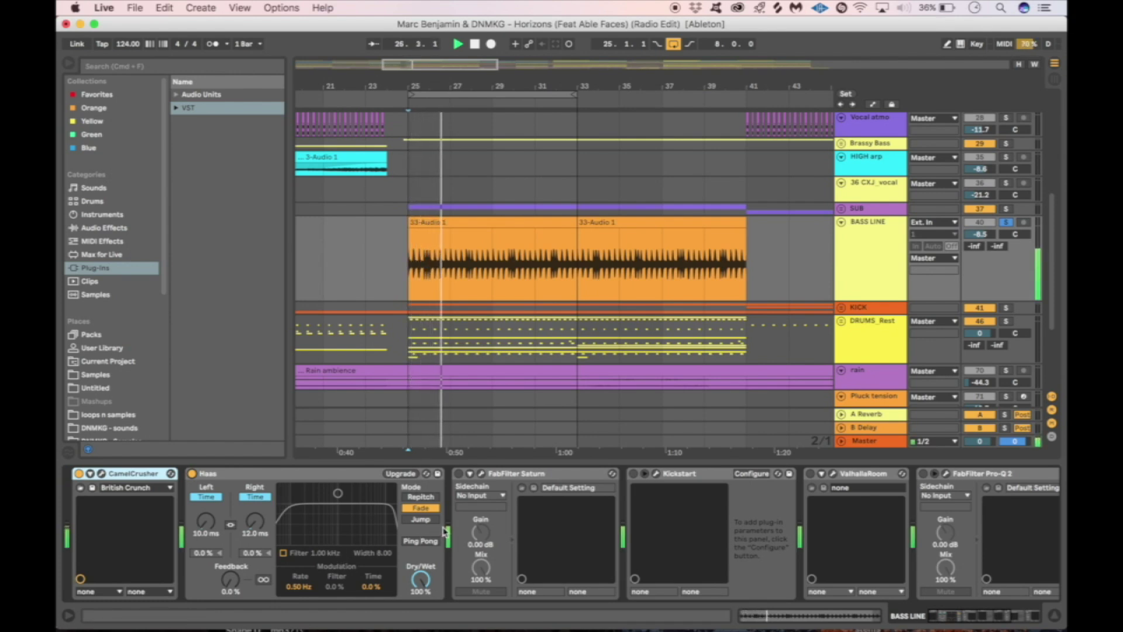
{"action": "key", "text": "space"}
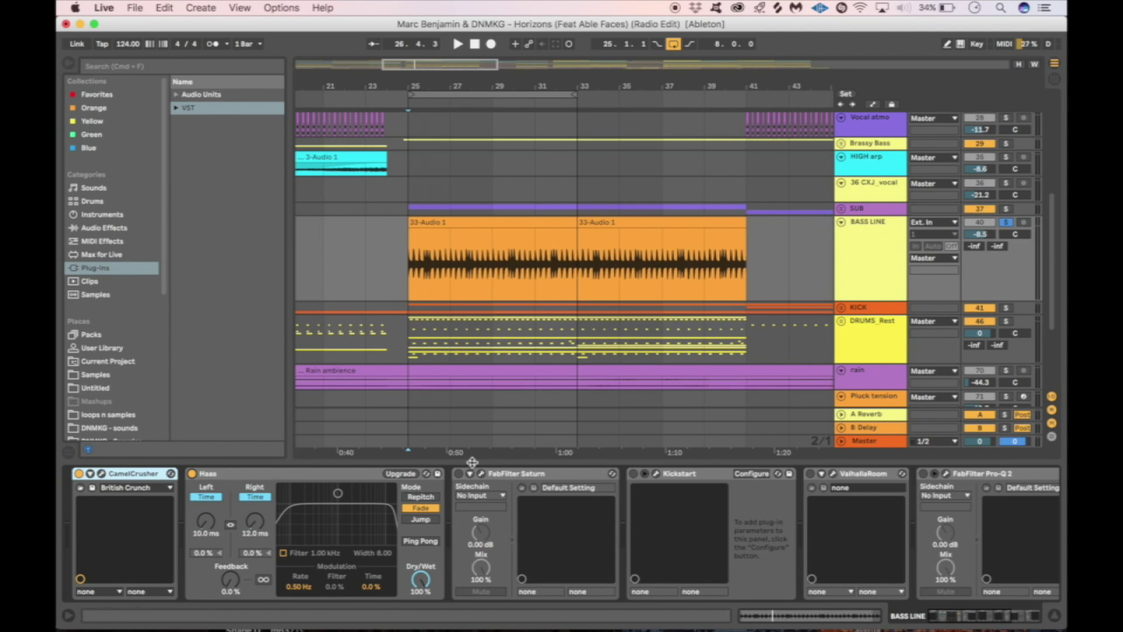
- Switch on FabFilter Saturn and Kickstart in the BASS LINE chain, inspecting Saturn's distortion bands before closing its window
{"action": "scroll", "coordinate": [438, 532], "scroll_direction": "right", "scroll_amount": 5}
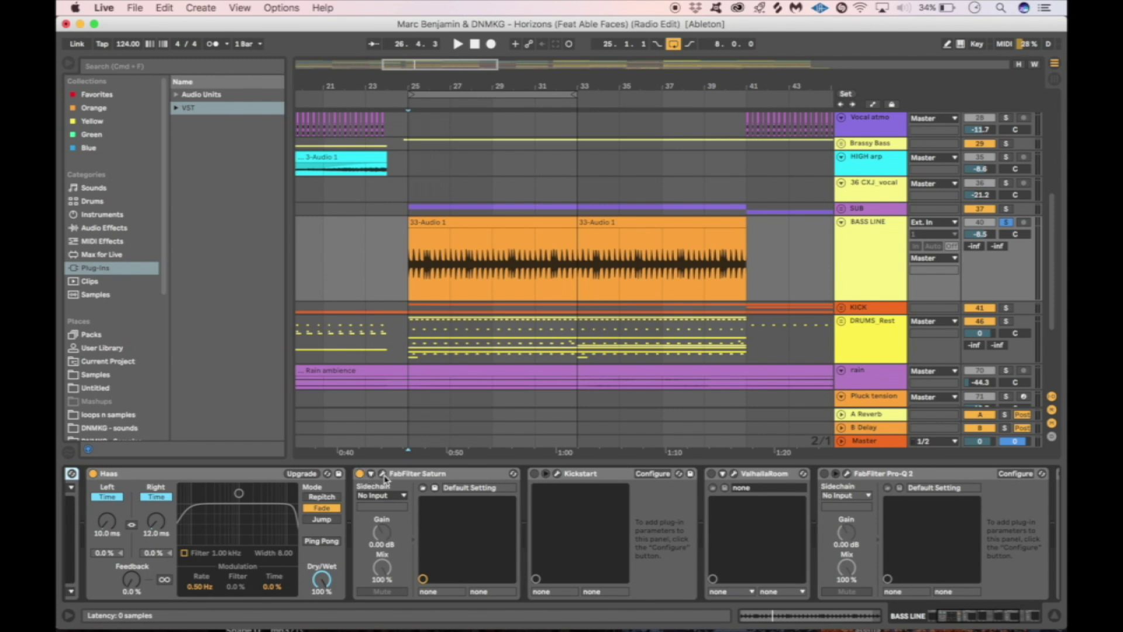
{"action": "left_click", "coordinate": [383, 474]}
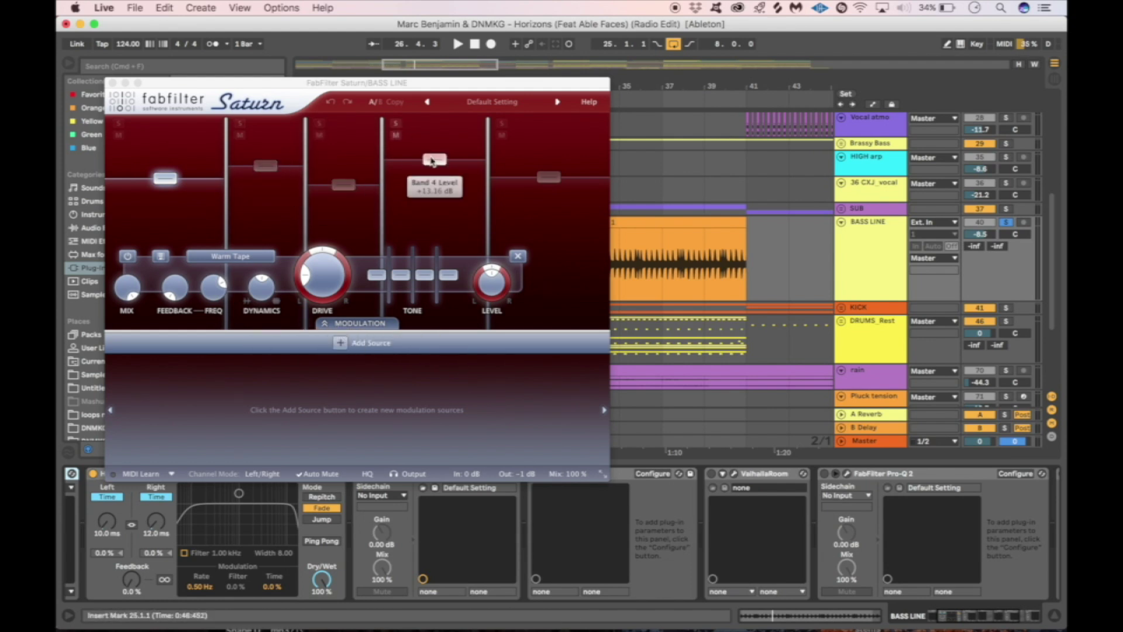
{"action": "left_click", "coordinate": [113, 83]}
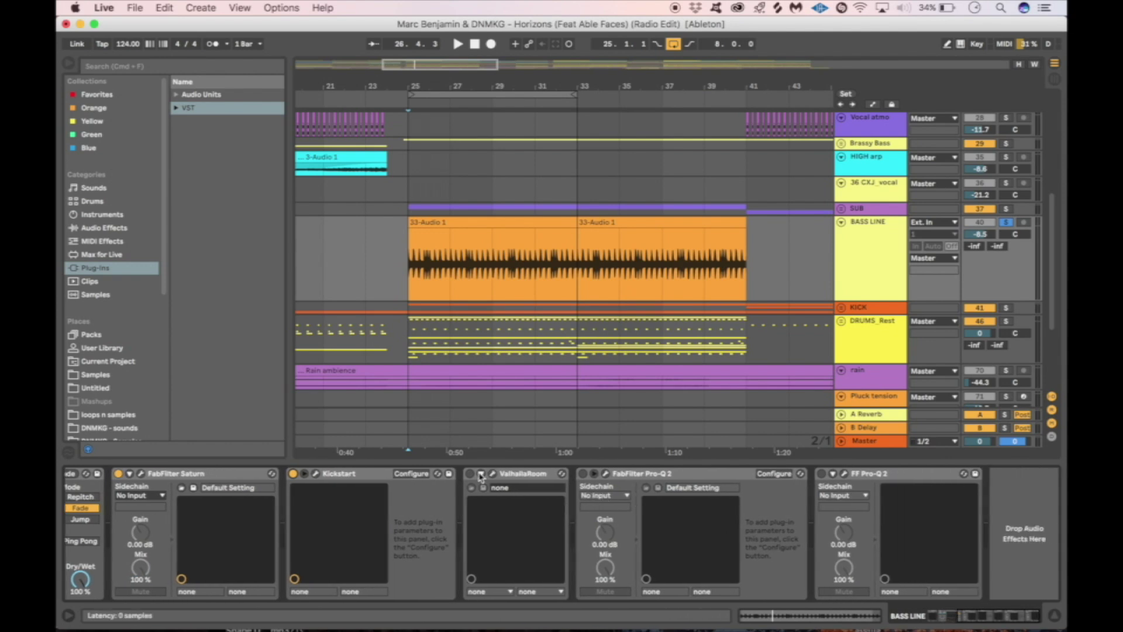
- Play the BASS LINE clip from bar 25 to hear Saturn and Kickstart added to the chain
{"action": "key", "text": "space"}
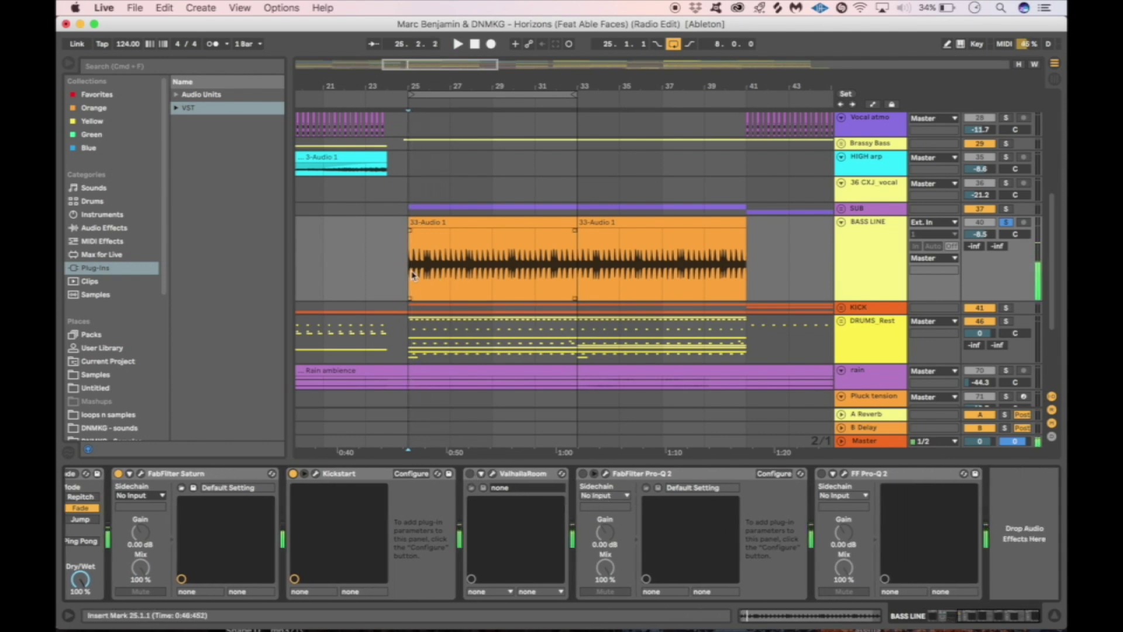
{"action": "left_click", "coordinate": [404, 273]}
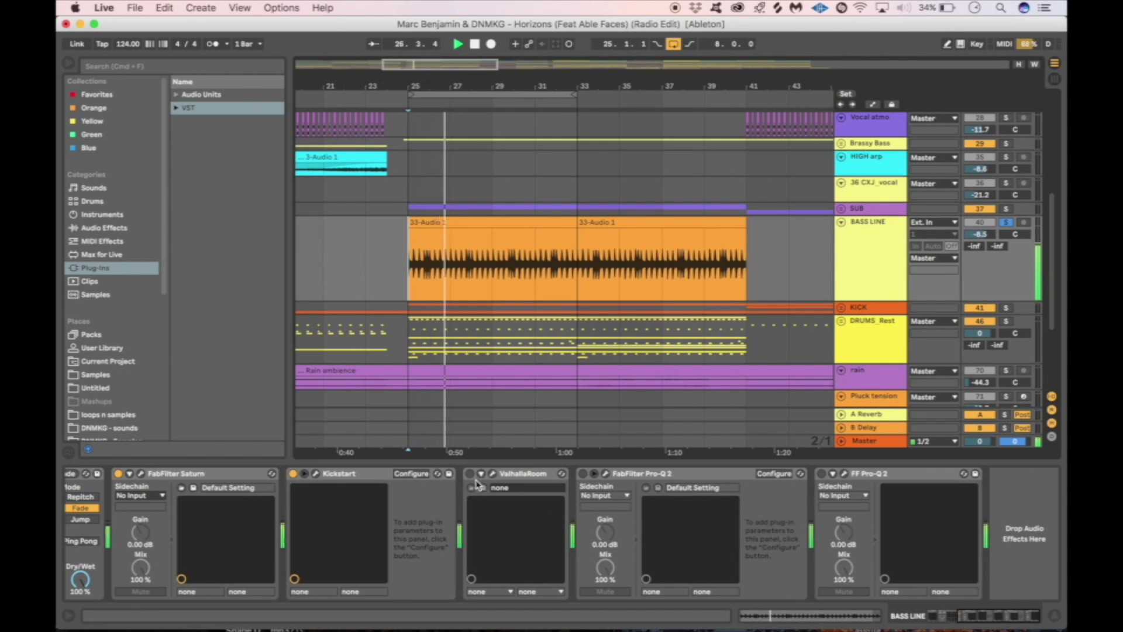
{"action": "key", "text": "space"}
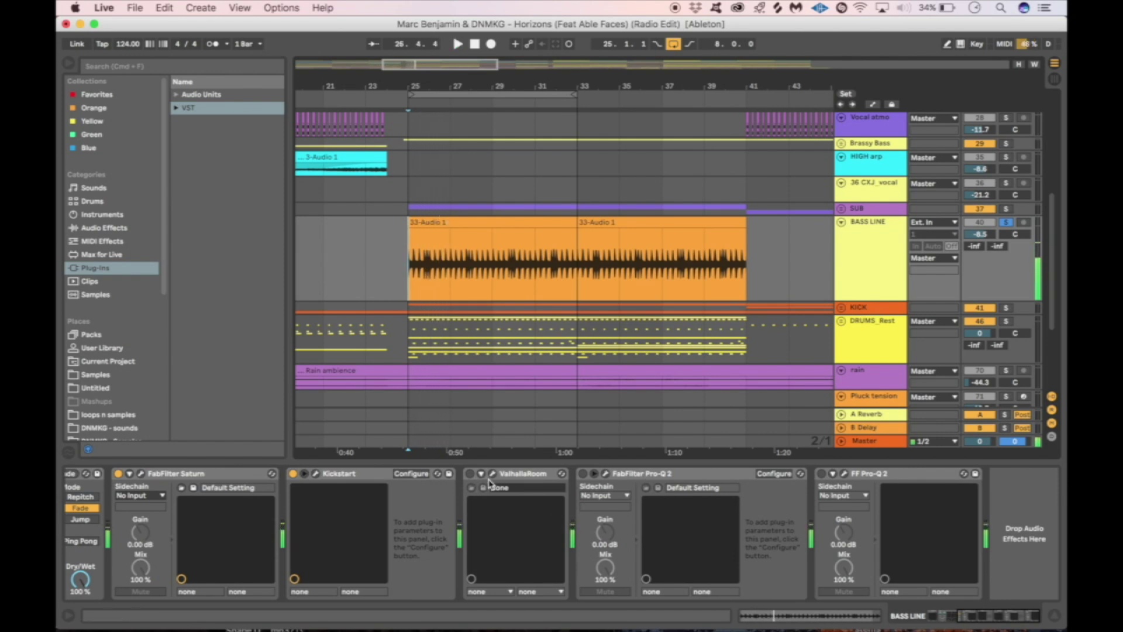
- Switch on FabFilter Pro-Q 2 and FF Pro-Q 2, set the latter's 1068 Hz bell cut to -13.50 dB, and close both windows
{"action": "left_click", "coordinate": [583, 473]}
{"action": "left_click", "coordinate": [607, 473]}
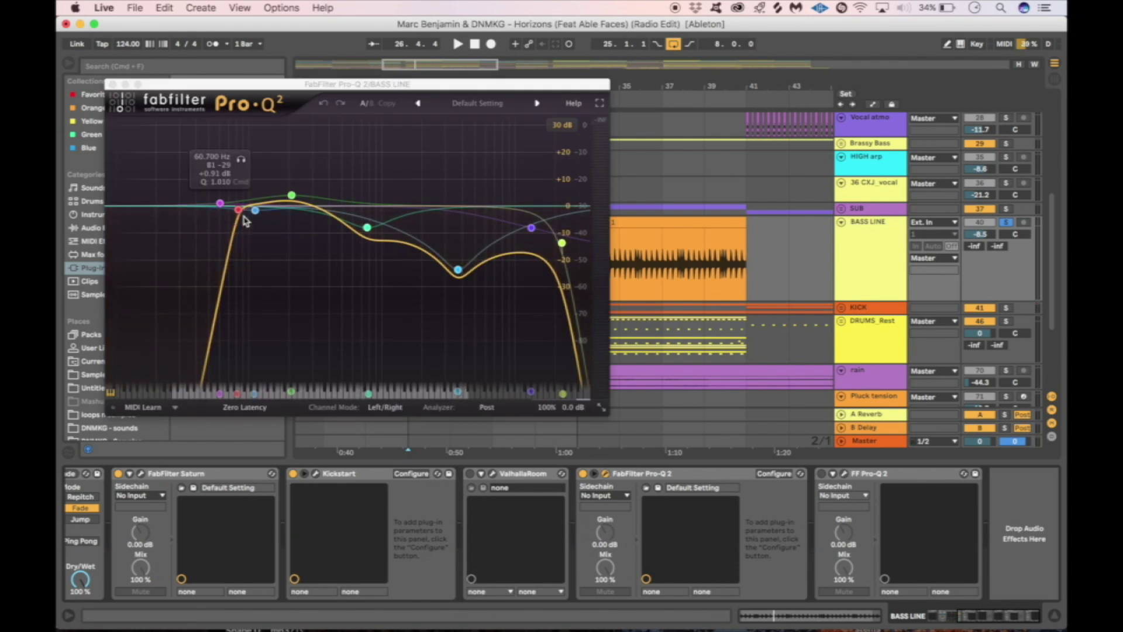
{"action": "left_click", "coordinate": [845, 474]}
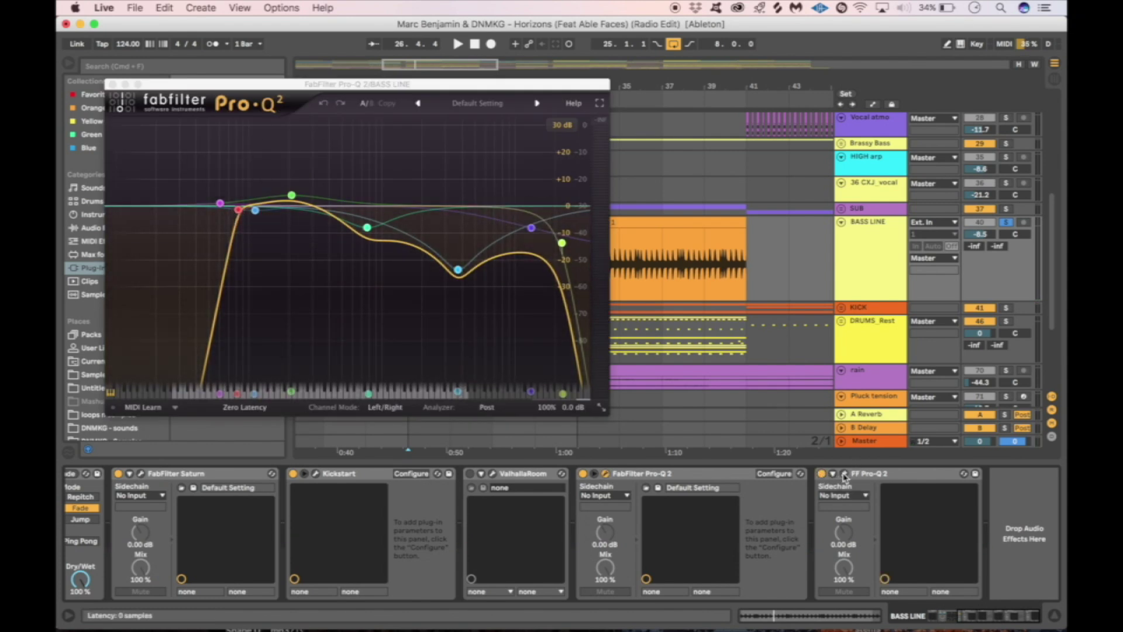
{"action": "left_click_drag", "start_coordinate": [400, 279], "coordinate": [400, 267]}
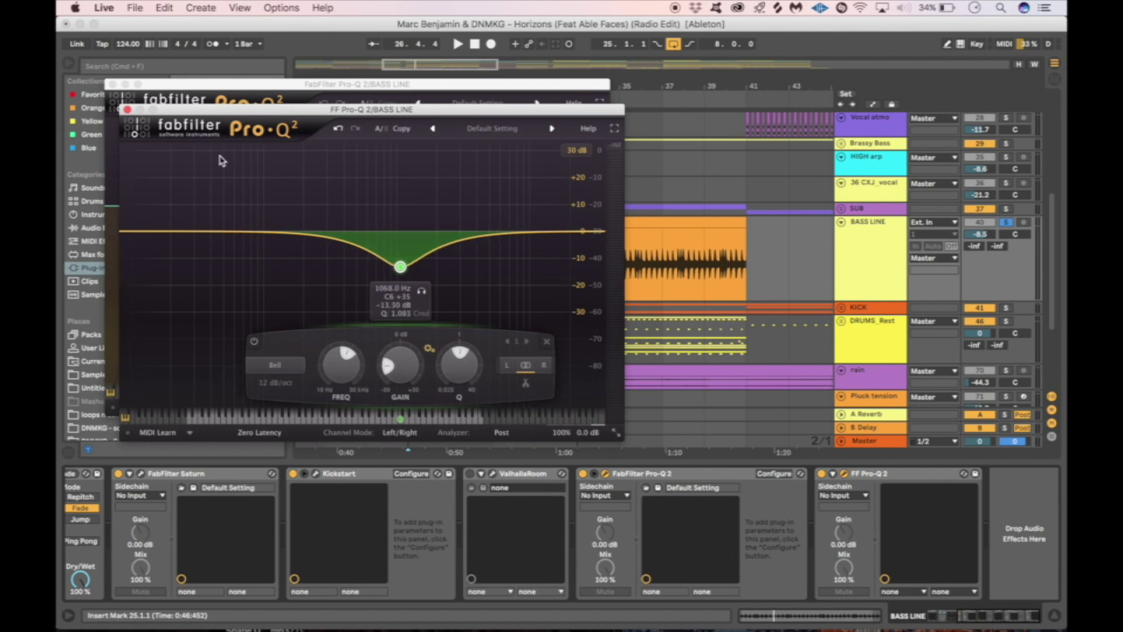
{"action": "left_click", "coordinate": [127, 110]}
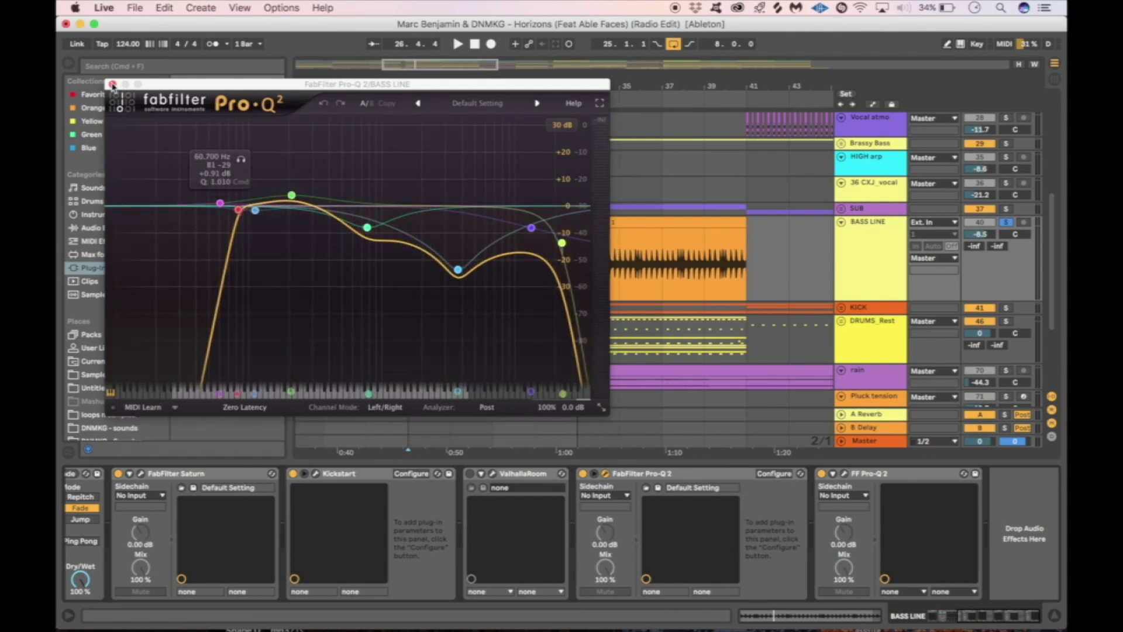
{"action": "left_click", "coordinate": [113, 85]}
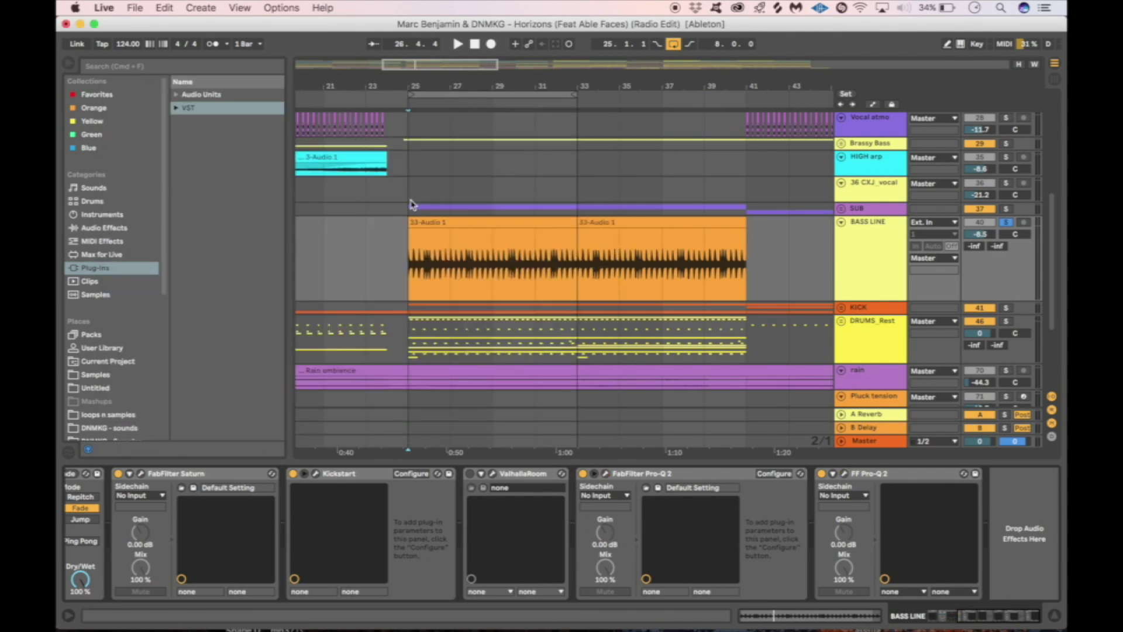
- Switch on ValhallaRoom and play the BASS LINE clip from bar 25 with the full effect chain
{"action": "left_click", "coordinate": [471, 474]}
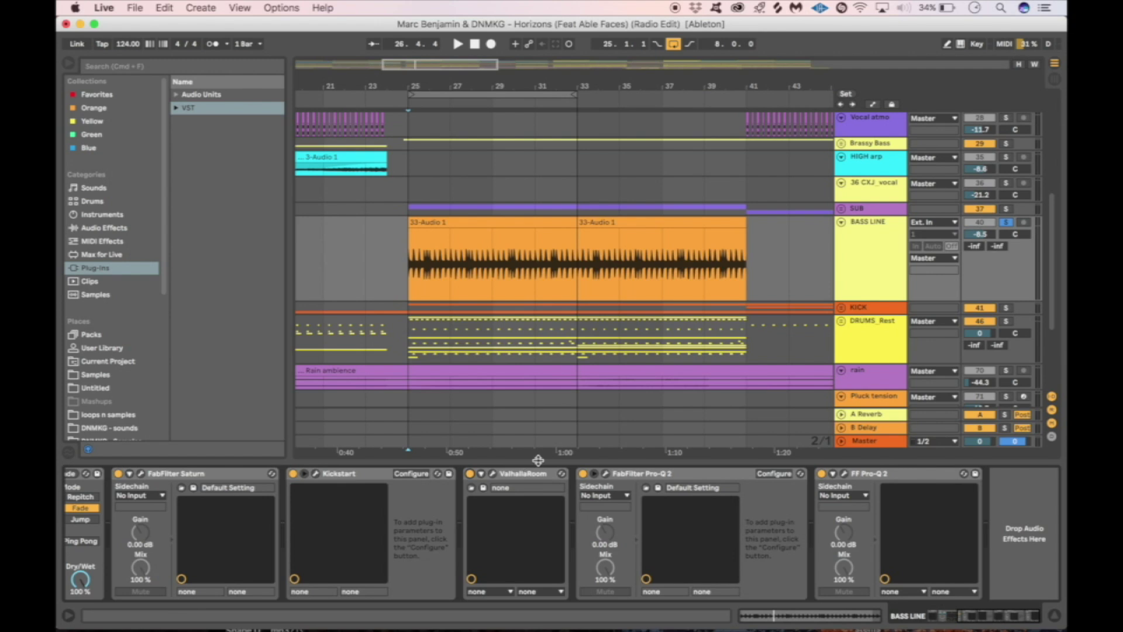
{"action": "left_click", "coordinate": [500, 269]}
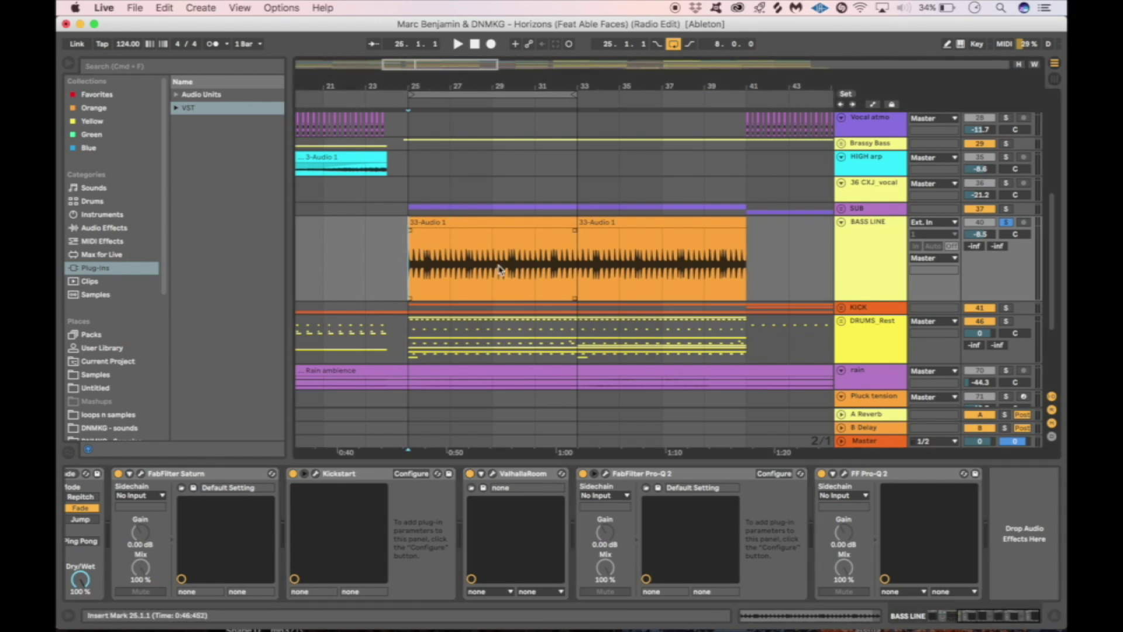
{"action": "scroll", "coordinate": [636, 280], "scroll_direction": "down", "scroll_amount": 1}
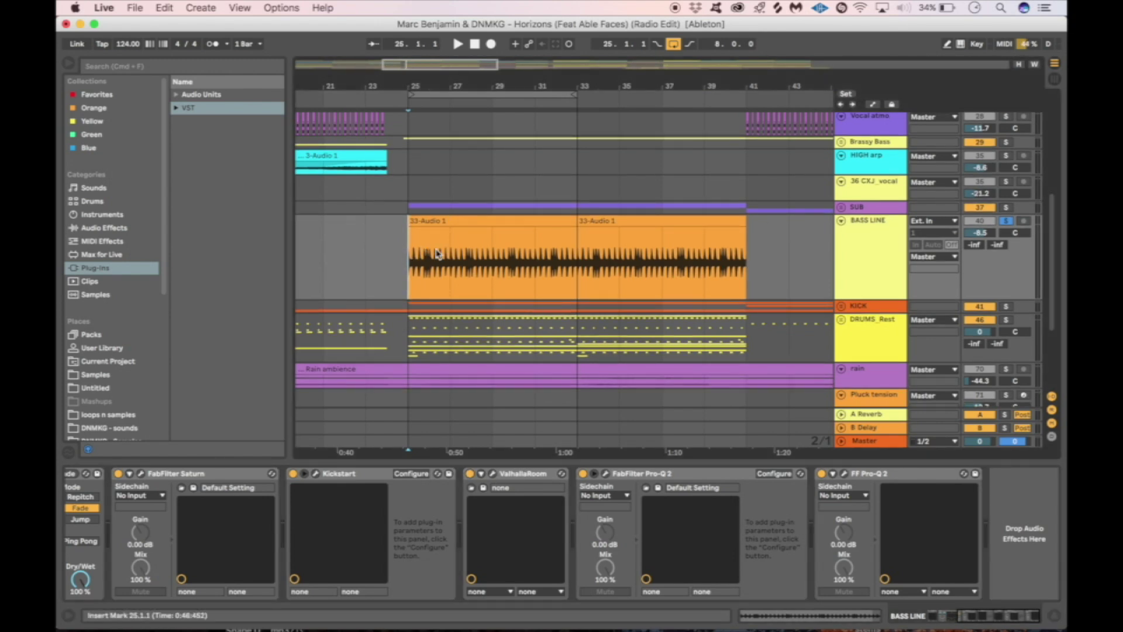
{"action": "scroll", "coordinate": [438, 252], "scroll_direction": "up", "scroll_amount": 2}
{"action": "scroll", "coordinate": [501, 272], "scroll_direction": "down", "scroll_amount": 2}
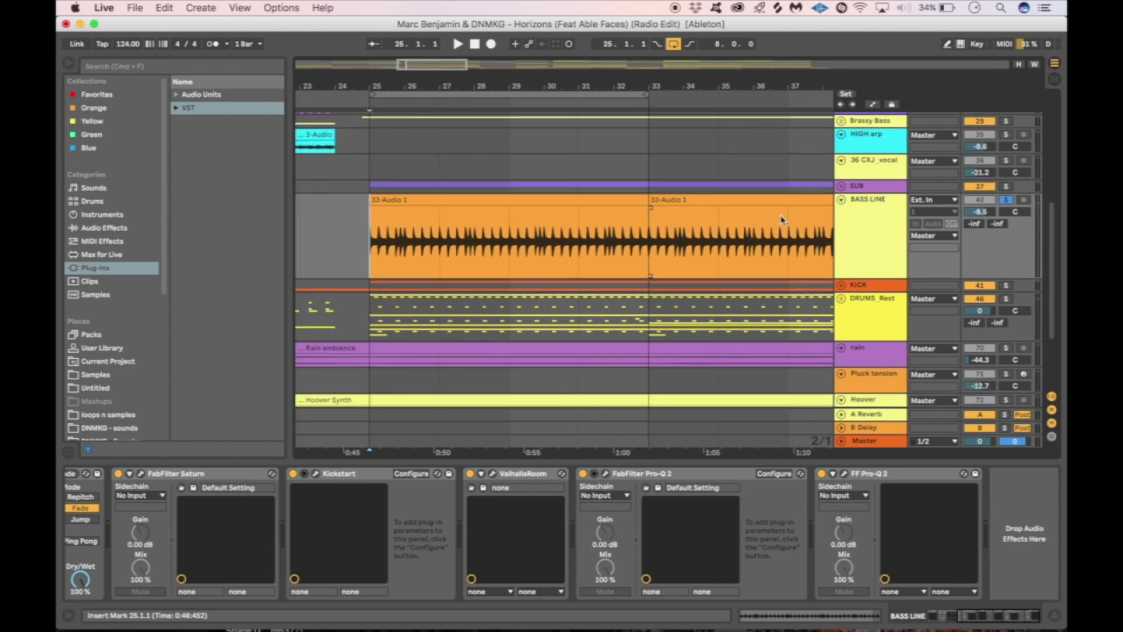
{"action": "scroll", "coordinate": [469, 194], "scroll_direction": "down", "scroll_amount": 2}
{"action": "scroll", "coordinate": [592, 211], "scroll_direction": "up", "scroll_amount": 3}
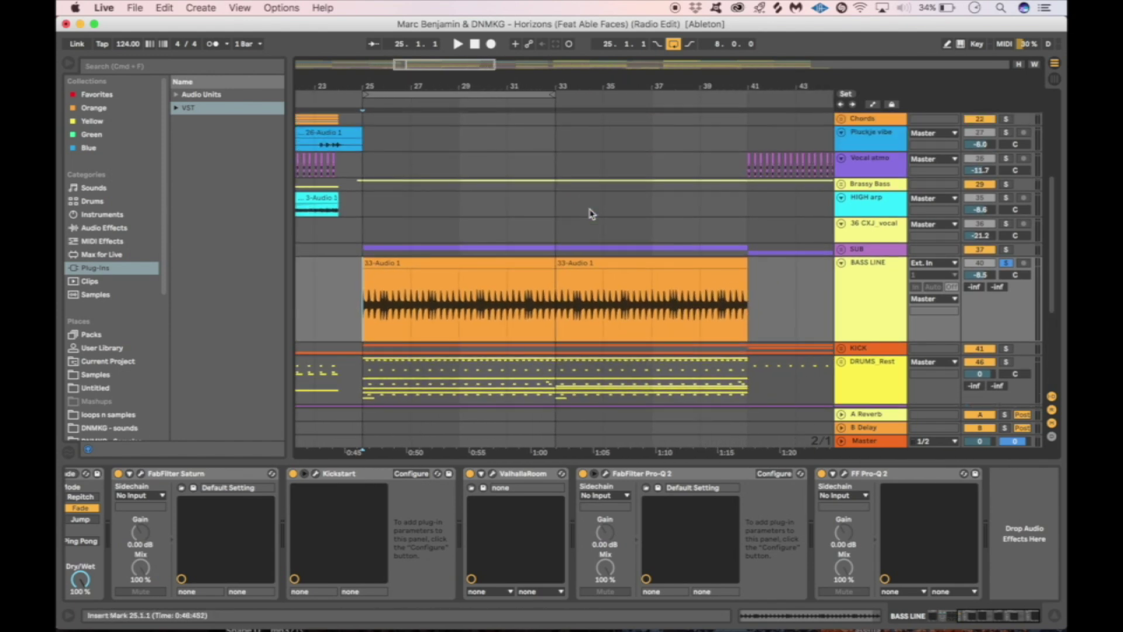
{"action": "scroll", "coordinate": [585, 217], "scroll_direction": "down", "scroll_amount": 3}
{"action": "scroll", "coordinate": [858, 212], "scroll_direction": "down", "scroll_amount": 1}
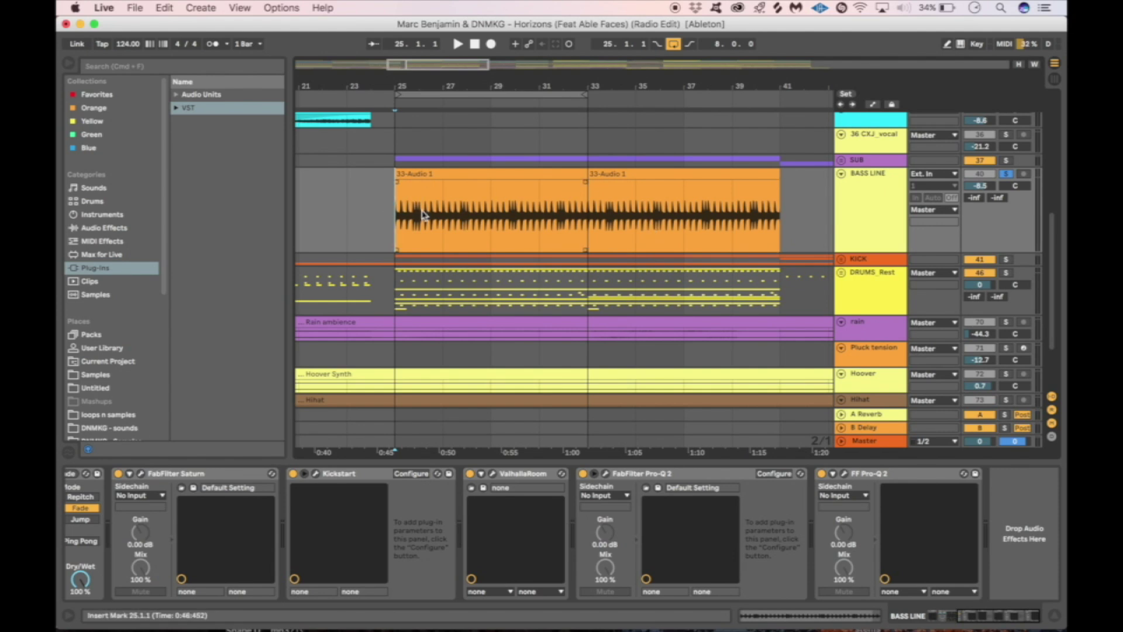
{"action": "key", "text": "space"}
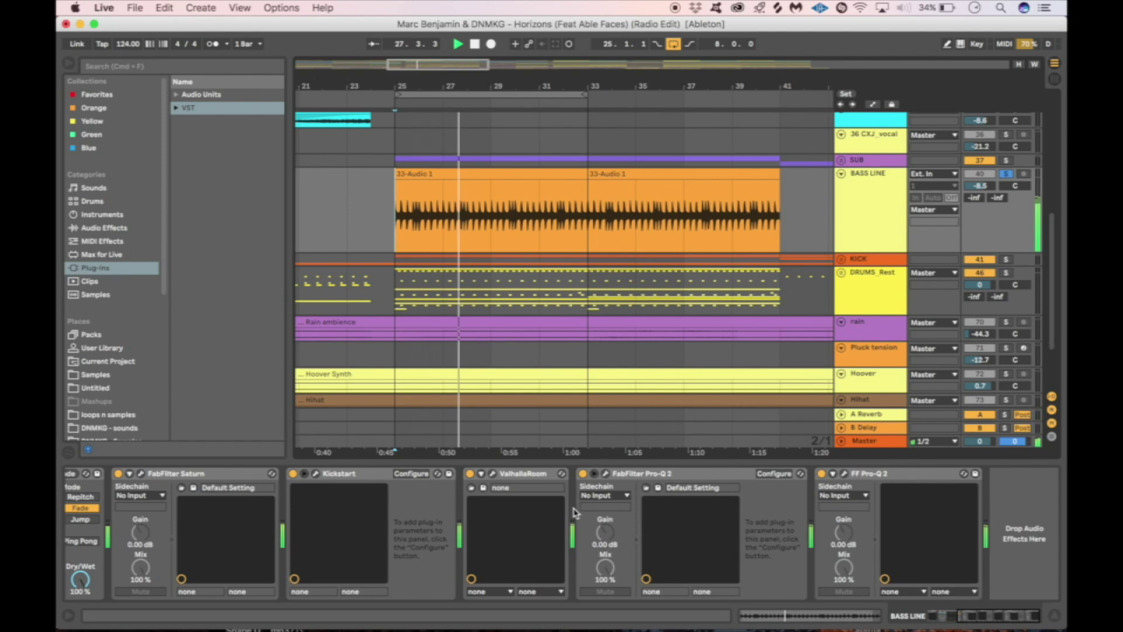
- Solo the SUB and Brassy Bass groups alongside the playing BASS LINE track to hear the bass layers together
{"action": "scroll", "coordinate": [1005, 248], "scroll_direction": "up", "scroll_amount": 3}
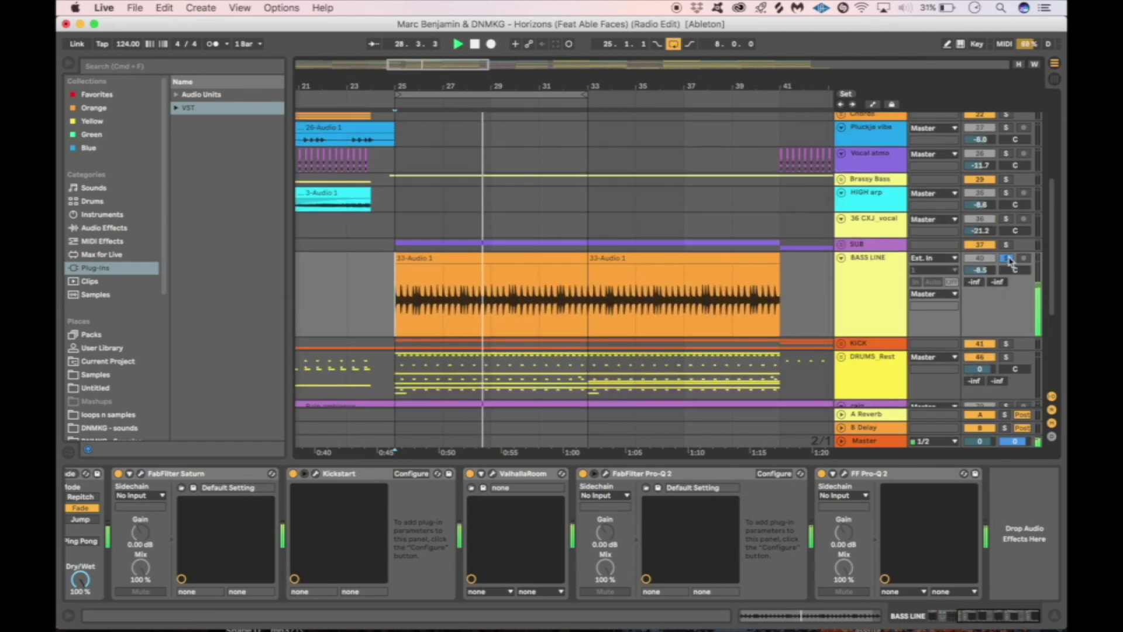
{"action": "scroll", "coordinate": [1005, 249], "scroll_direction": "up", "scroll_amount": 2}
{"action": "left_click", "coordinate": [1006, 231]}
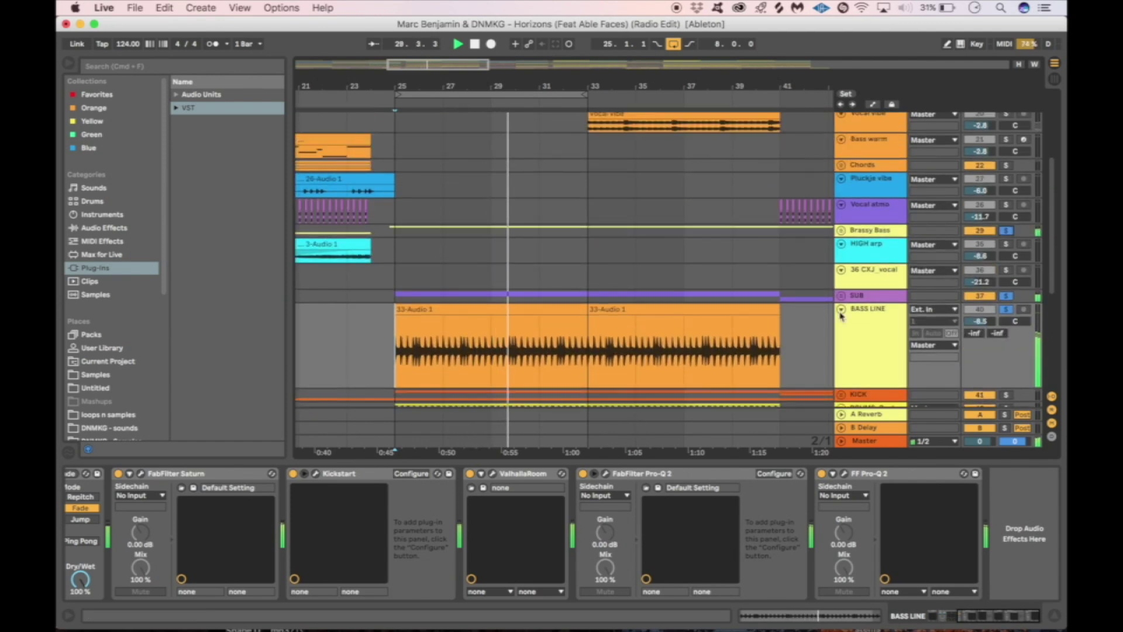
- Fold the BASS LINE track, stop playback and turn off the solos on Brassy Bass, SUB and BASS LINE
{"action": "left_click", "coordinate": [842, 309]}
{"action": "scroll", "coordinate": [712, 294], "scroll_direction": "down", "scroll_amount": 4}
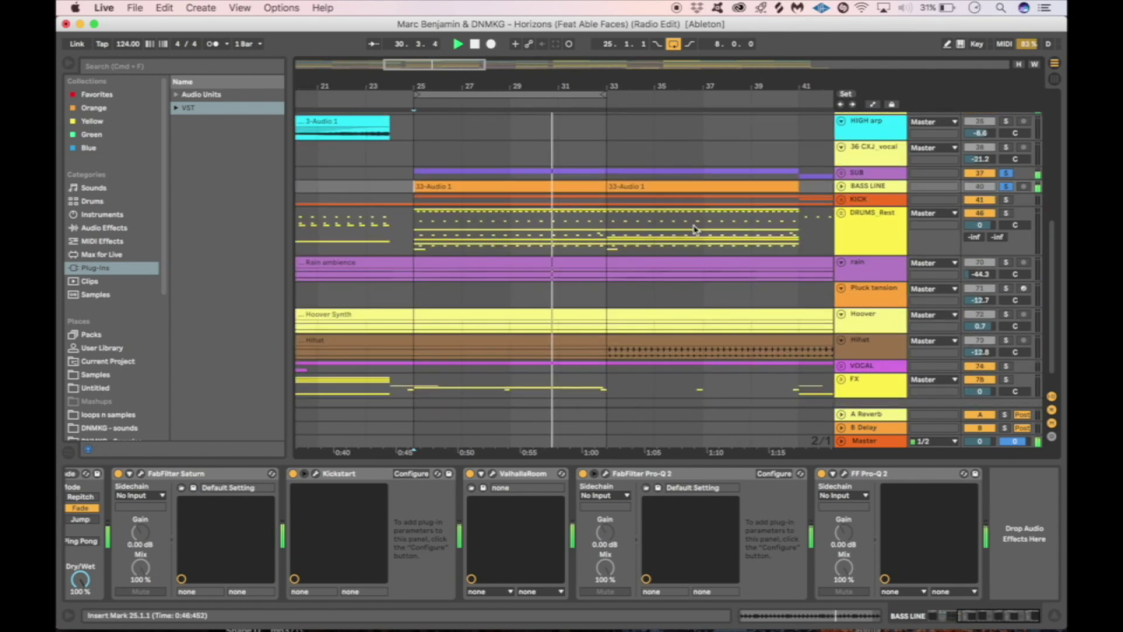
{"action": "scroll", "coordinate": [694, 229], "scroll_direction": "up", "scroll_amount": 3}
{"action": "key", "text": "space"}
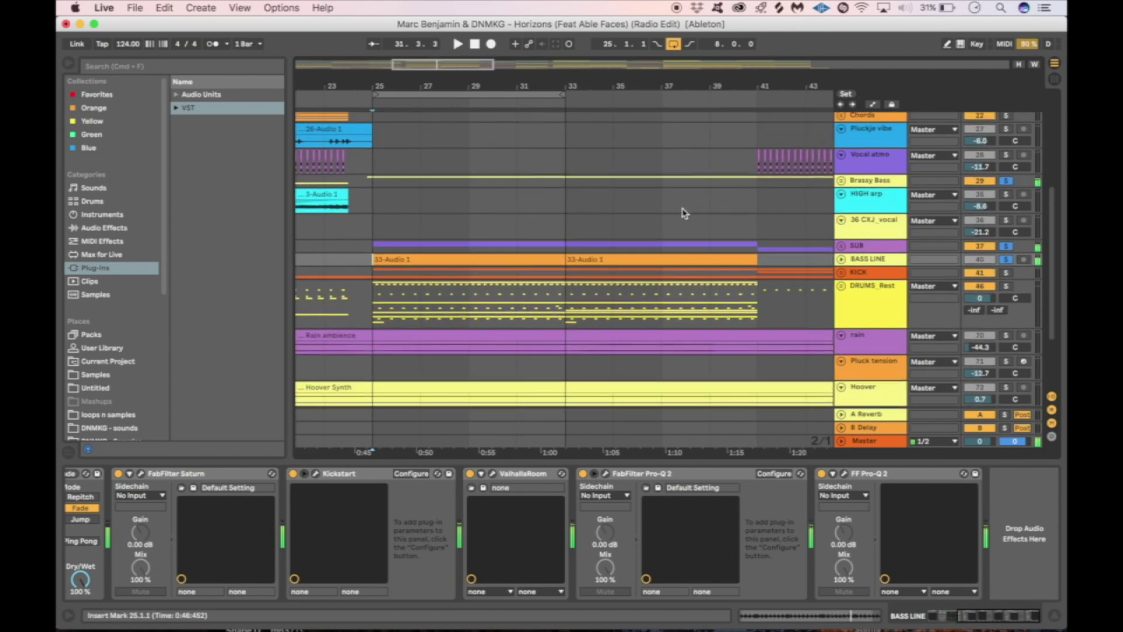
{"action": "left_click", "coordinate": [1006, 259]}
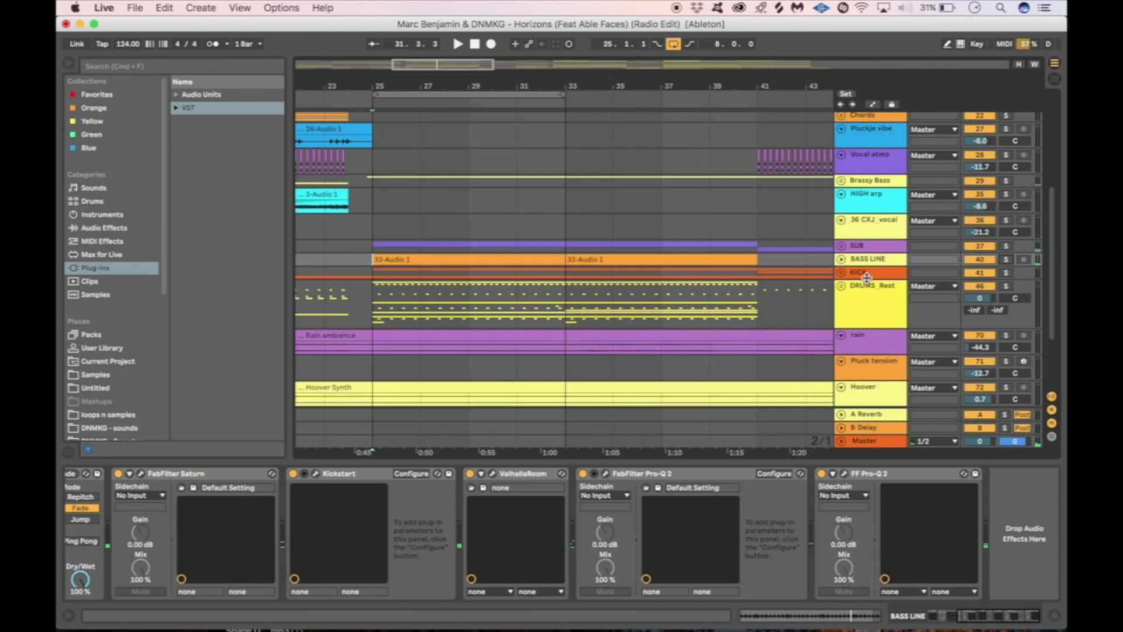
- Select the Atmo pluck clips between bars 33 and 41 and move the eight-bar loop to that range
{"action": "scroll", "coordinate": [720, 210], "scroll_direction": "up", "scroll_amount": 5}
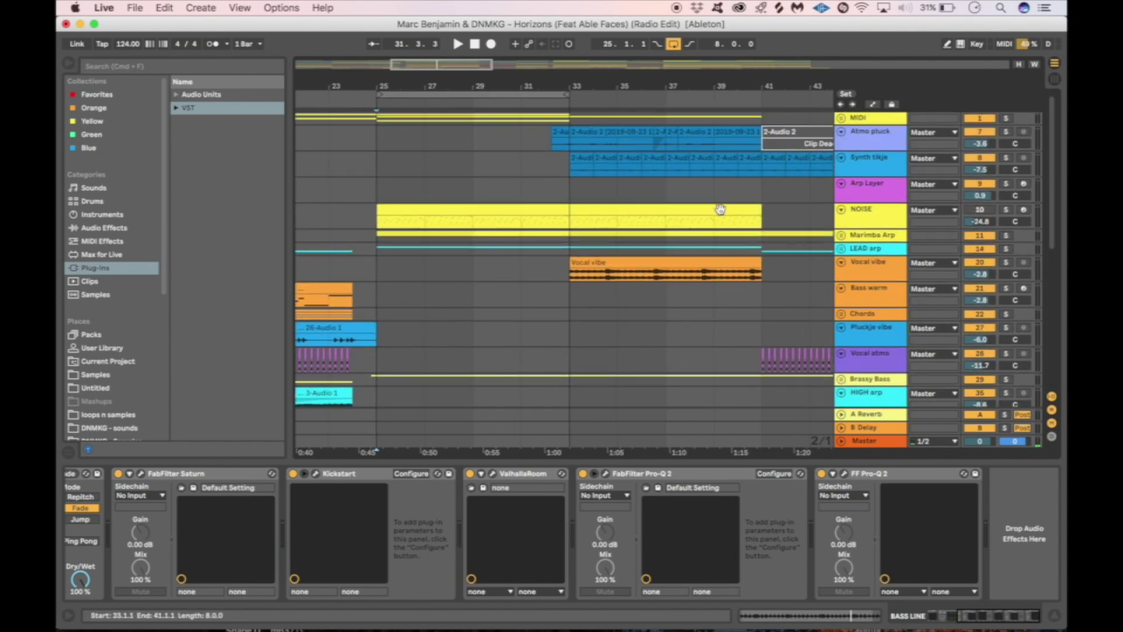
{"action": "scroll", "coordinate": [617, 208], "scroll_direction": "right", "scroll_amount": 5}
{"action": "left_click", "coordinate": [475, 146]}
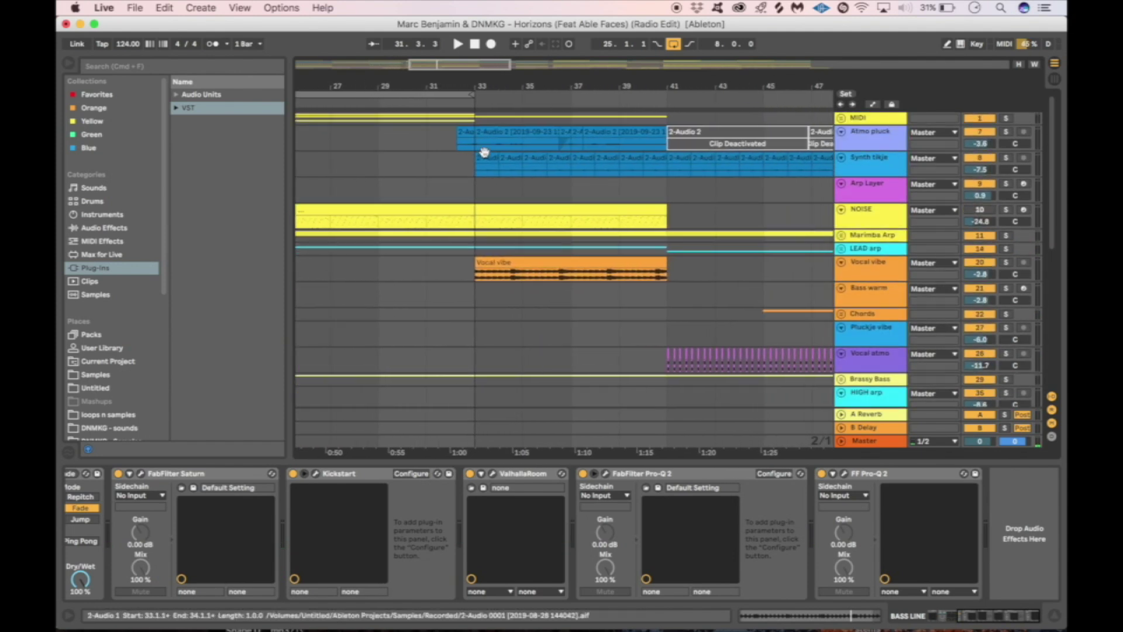
{"action": "left_click_drag", "start_coordinate": [436, 95], "coordinate": [631, 103]}
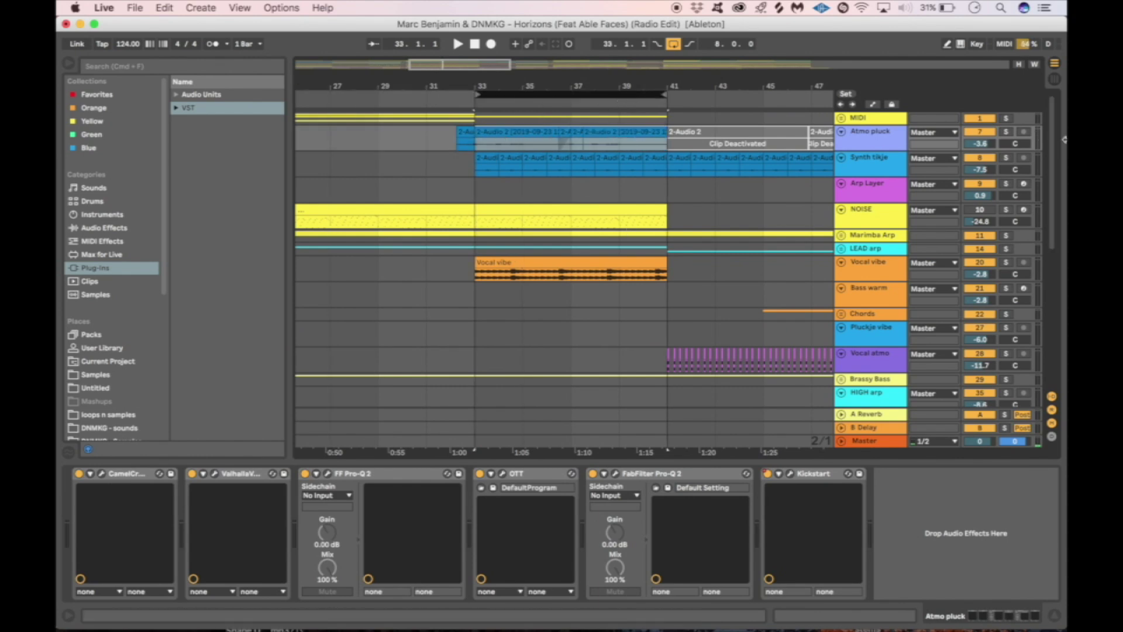
- Solo the Atmo pluck track and play it from bar 33, selecting the track before stopping playback
{"action": "left_click", "coordinate": [1004, 133]}
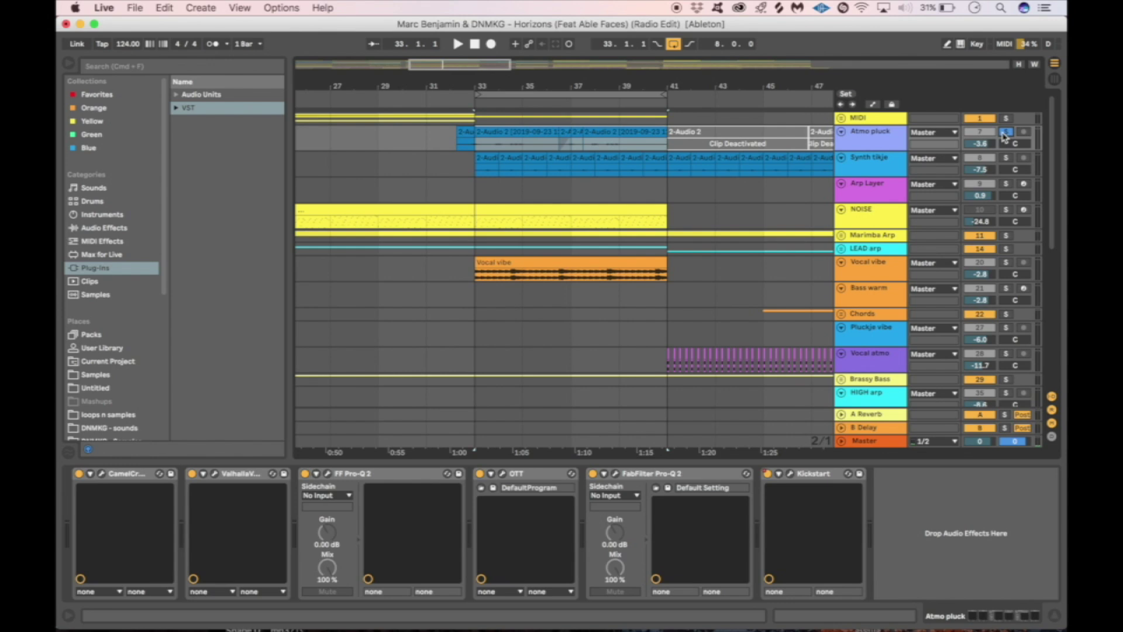
{"action": "key", "text": "space"}
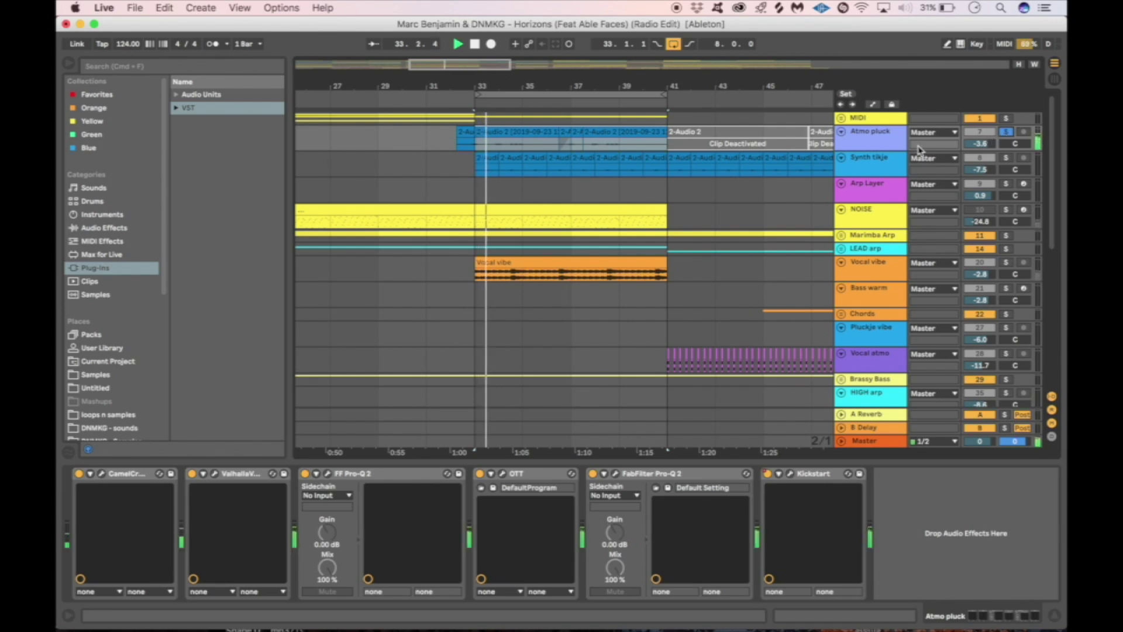
{"action": "left_click", "coordinate": [890, 140]}
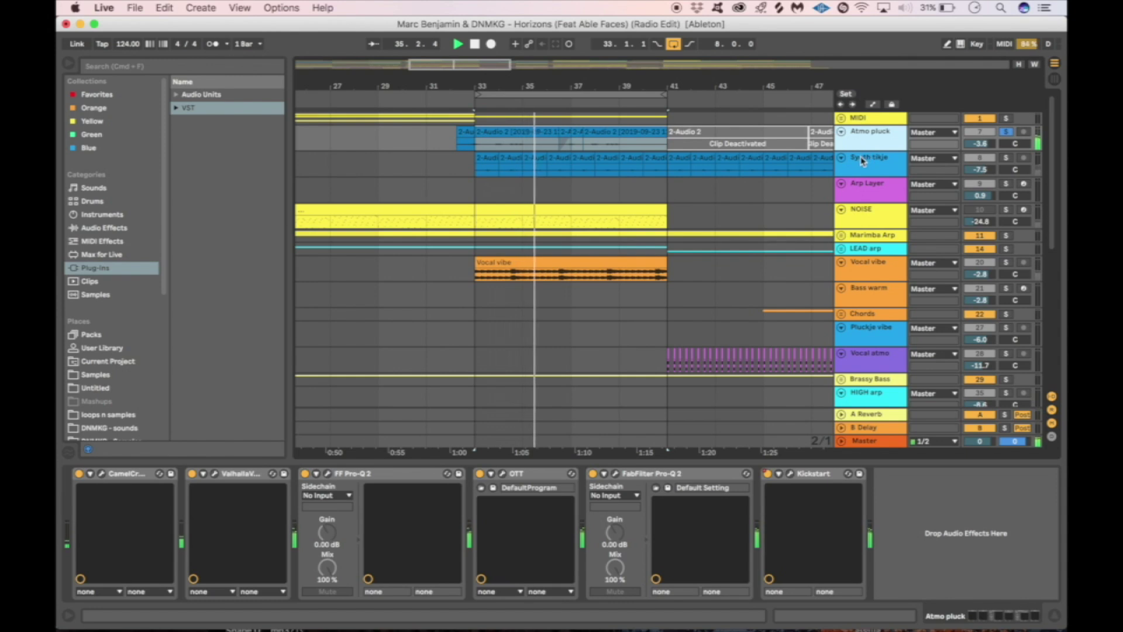
{"action": "key", "text": "space"}
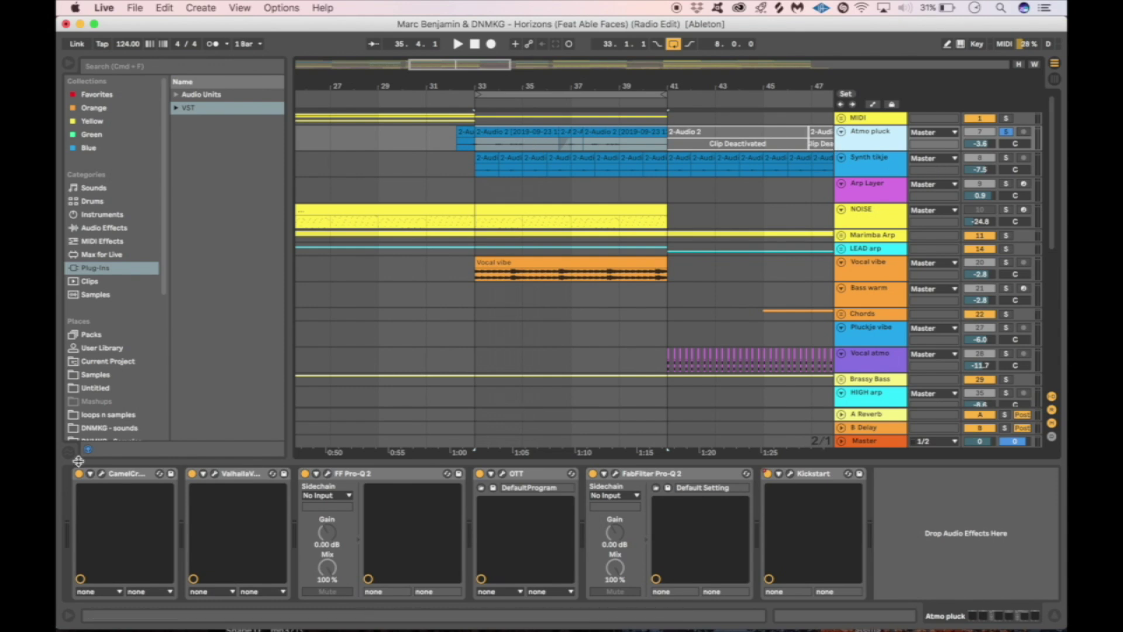
- Bypass all effects on the Atmo pluck track and play the dry sound from bar 33, stopping after about a bar
{"action": "left_click", "coordinate": [826, 475]}
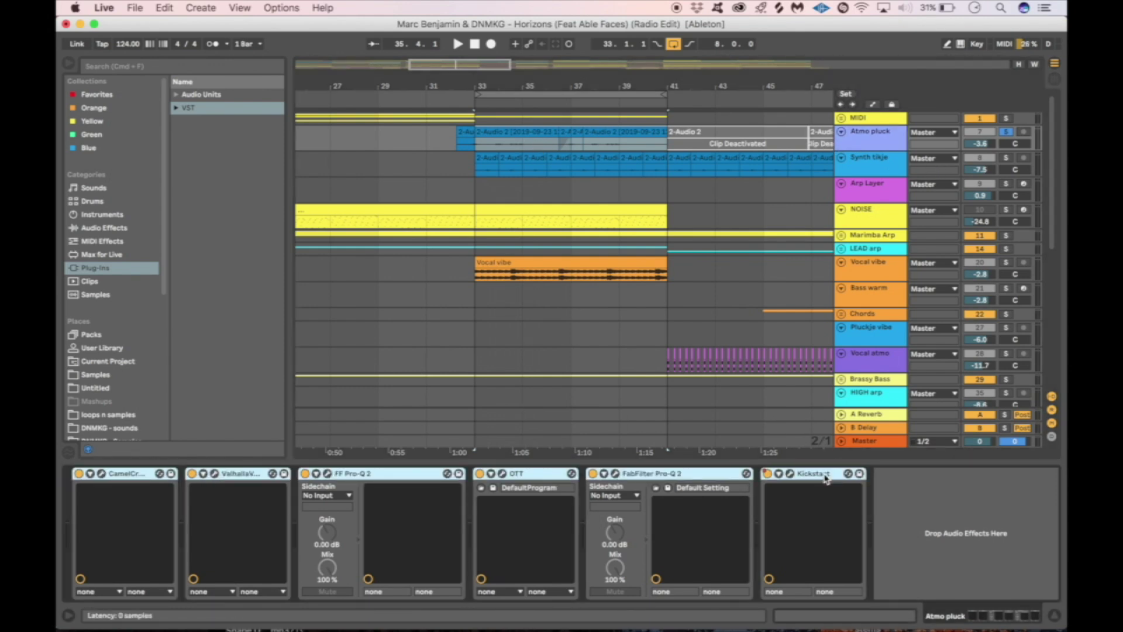
{"action": "left_click", "coordinate": [473, 153]}
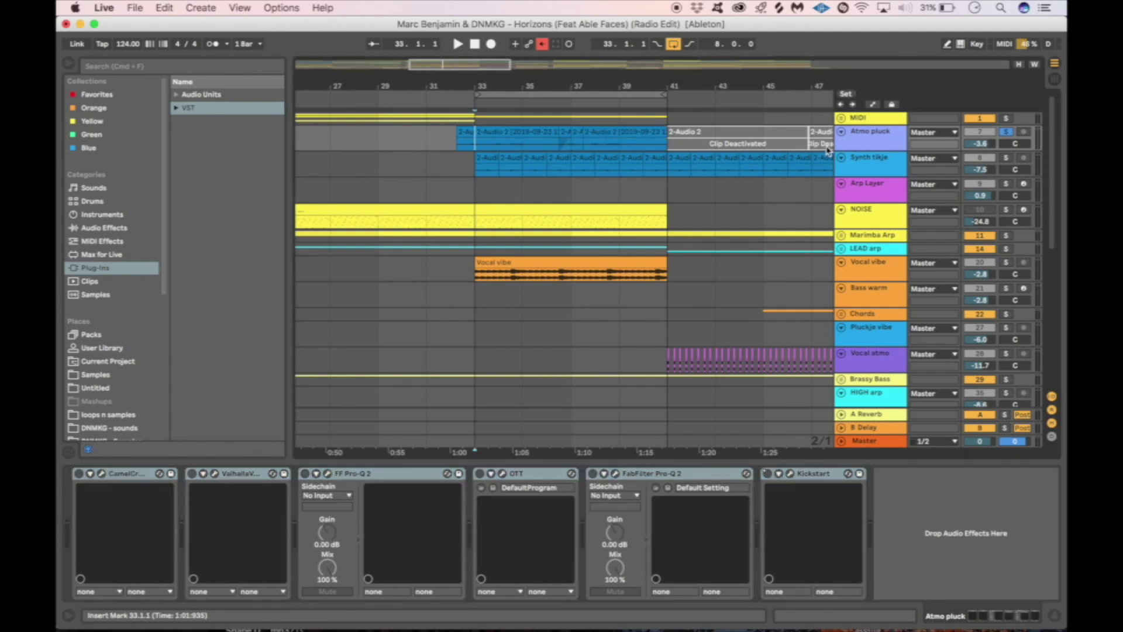
{"action": "key", "text": "space"}
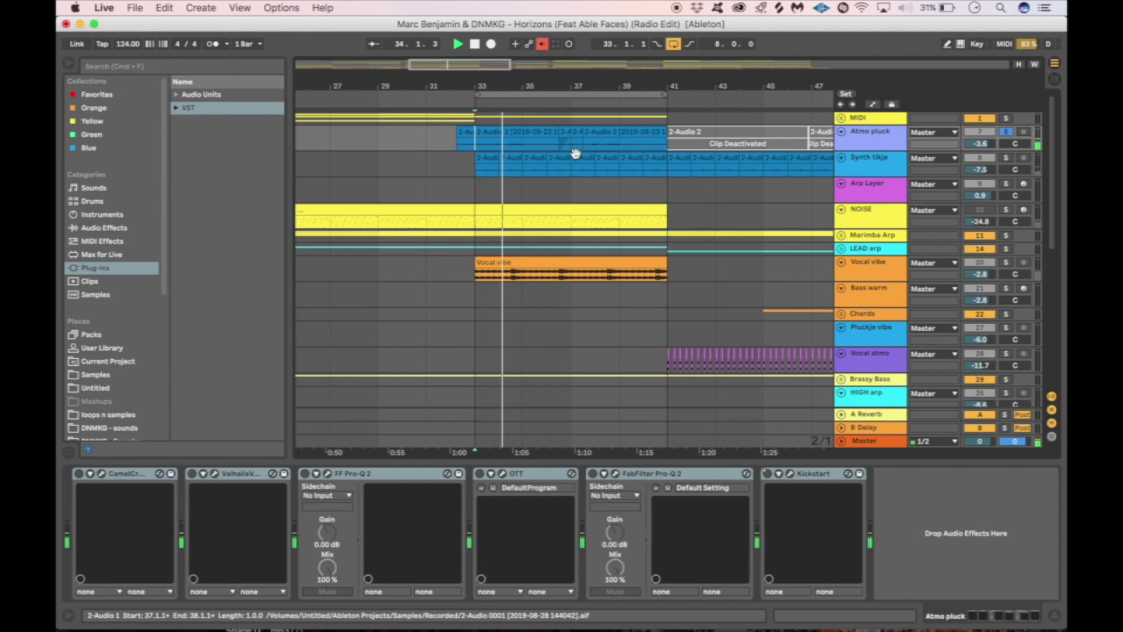
{"action": "key", "text": "space"}
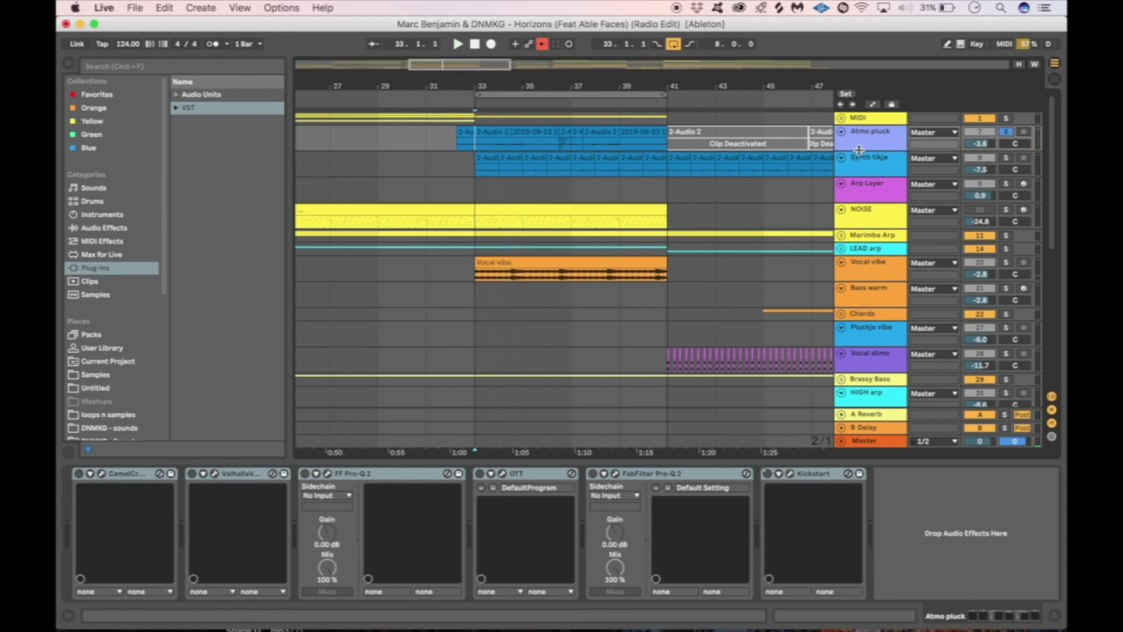
- Turn CamelCrusher and ValhallaVintageVerb back on for the Atmo pluck track and view the reverb's settings before closing its window
{"action": "left_click", "coordinate": [862, 147]}
{"action": "left_click", "coordinate": [79, 474]}
{"action": "left_click", "coordinate": [192, 473]}
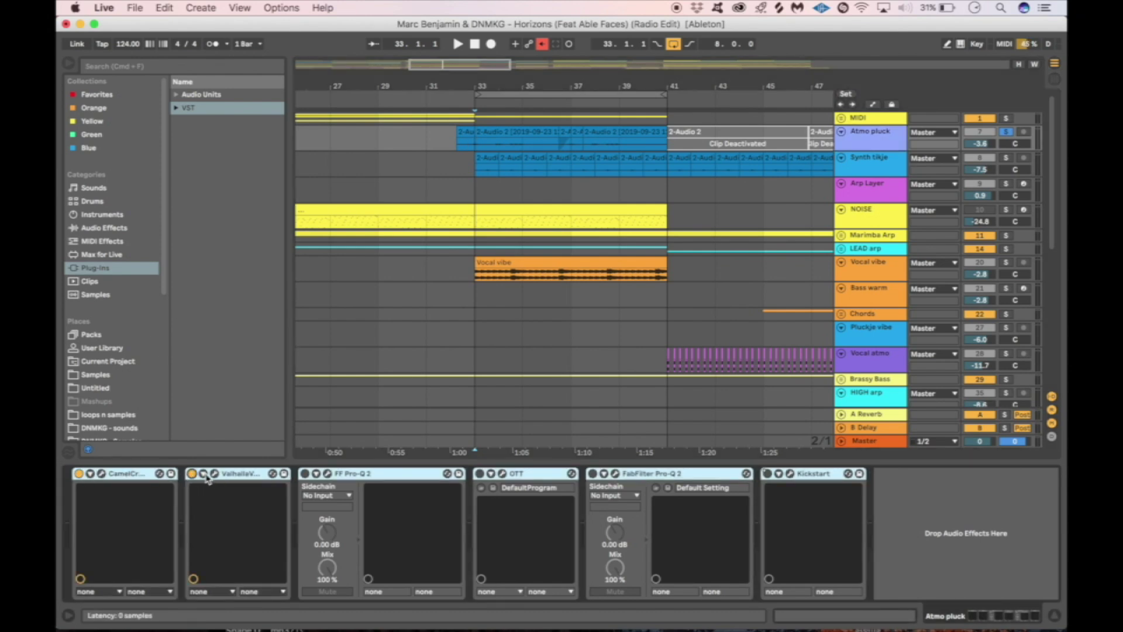
{"action": "left_click", "coordinate": [214, 474]}
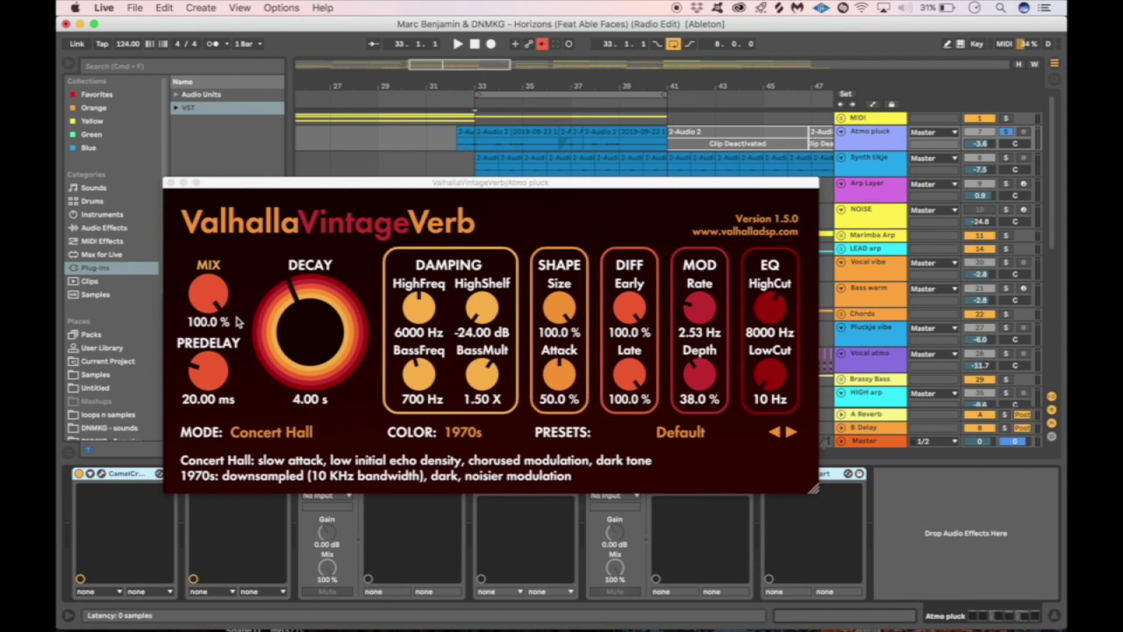
{"action": "left_click", "coordinate": [170, 183]}
- Check the FF Pro-Q 2 curve on the Atmo pluck track and delete that EQ from the effect chain
{"action": "left_click", "coordinate": [361, 483]}
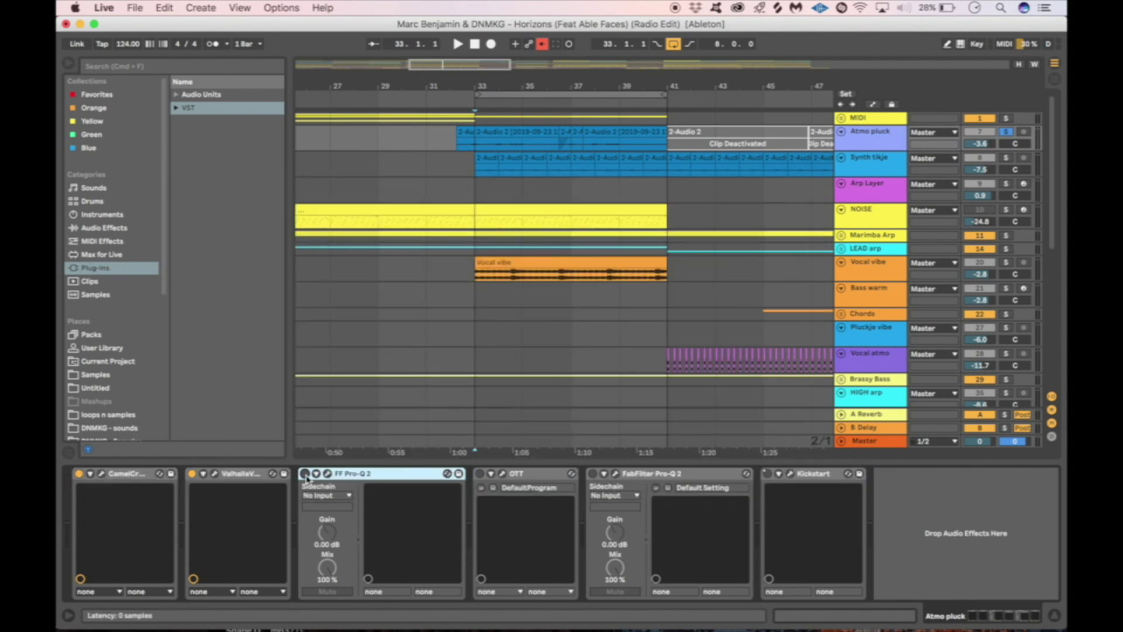
{"action": "left_click", "coordinate": [327, 473]}
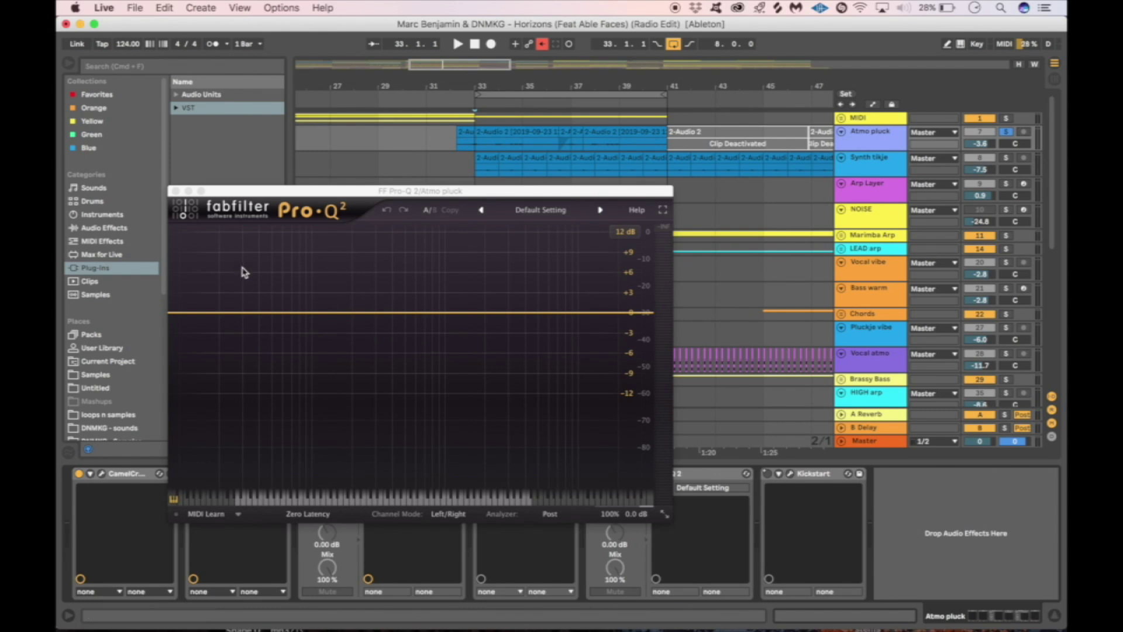
{"action": "left_click", "coordinate": [175, 191]}
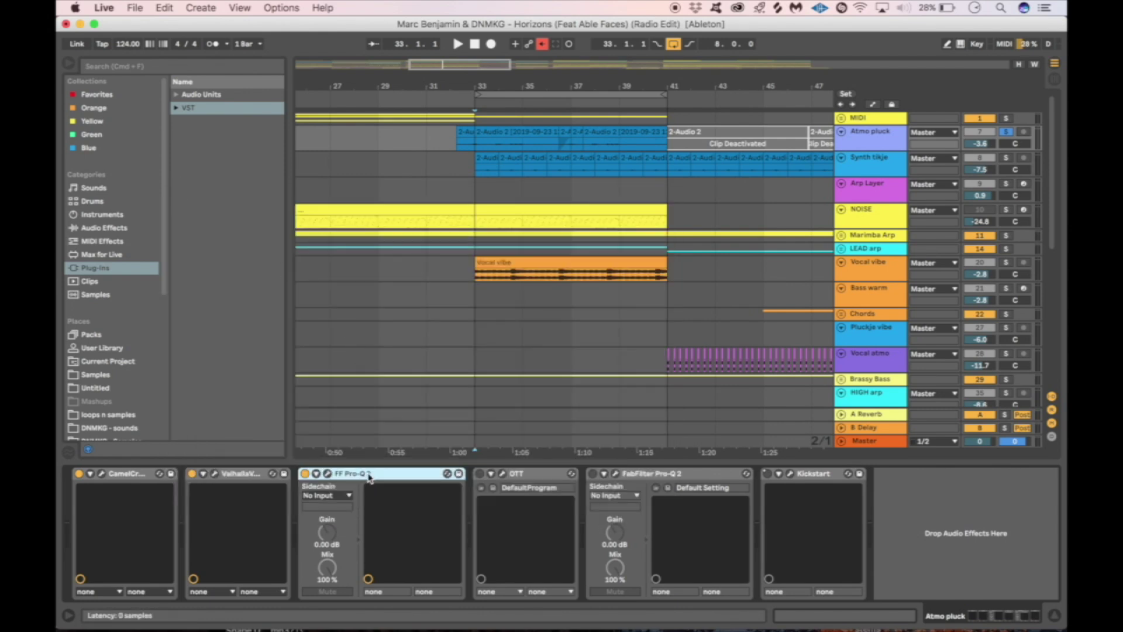
{"action": "key", "text": "Delete"}
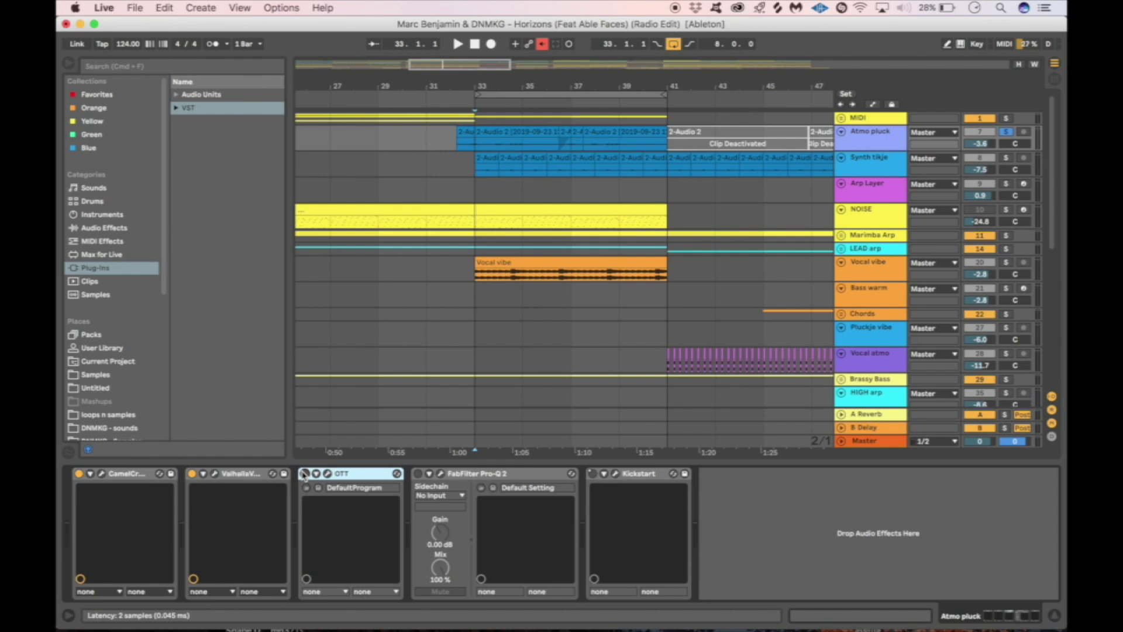
- Turn on Atmo pluck's OTT and FabFilter Pro-Q 2, and nudge the EQ's middle bell band to about 677 Hz at +1.76 dB
{"action": "left_click", "coordinate": [305, 474]}
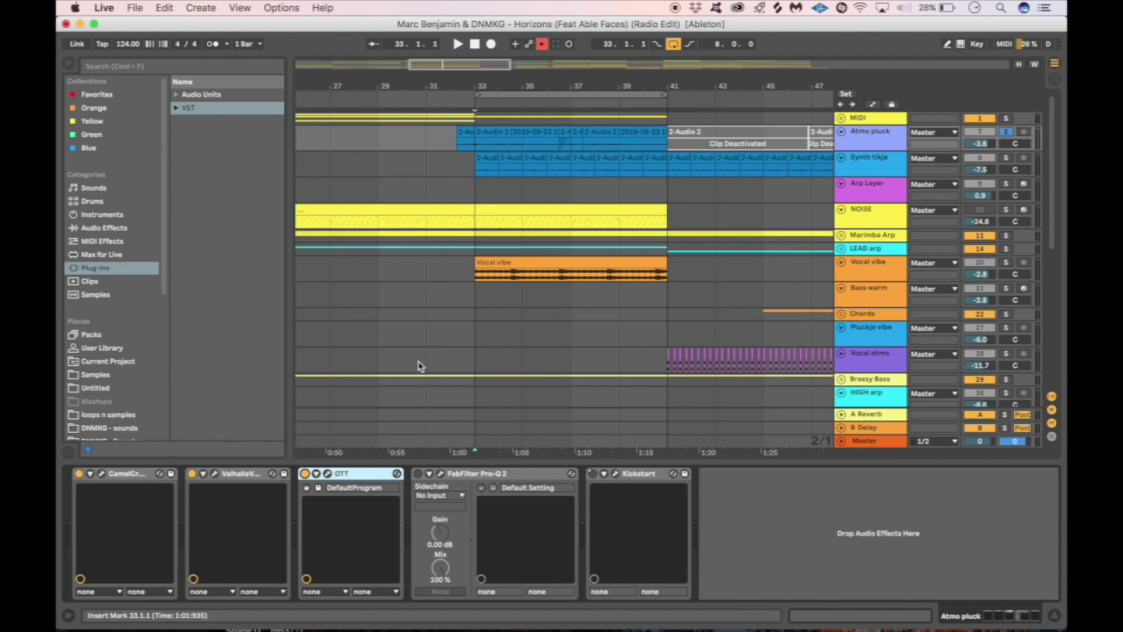
{"action": "left_click", "coordinate": [418, 473]}
{"action": "left_click", "coordinate": [442, 474]}
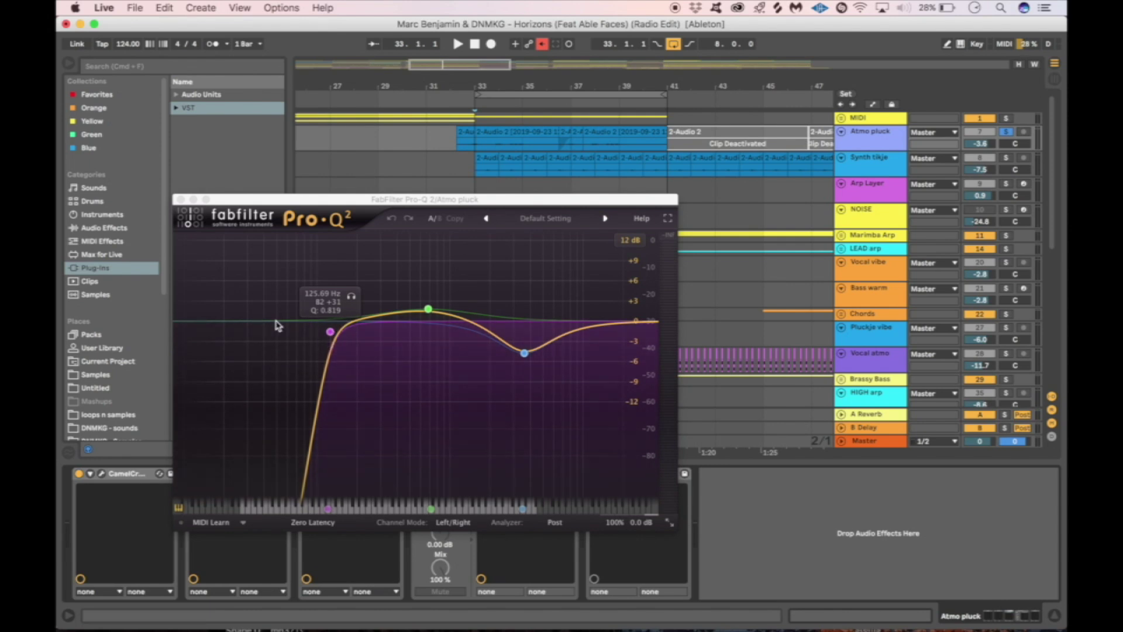
{"action": "left_click", "coordinate": [428, 310]}
{"action": "left_click_drag", "start_coordinate": [430, 315], "coordinate": [428, 317]}
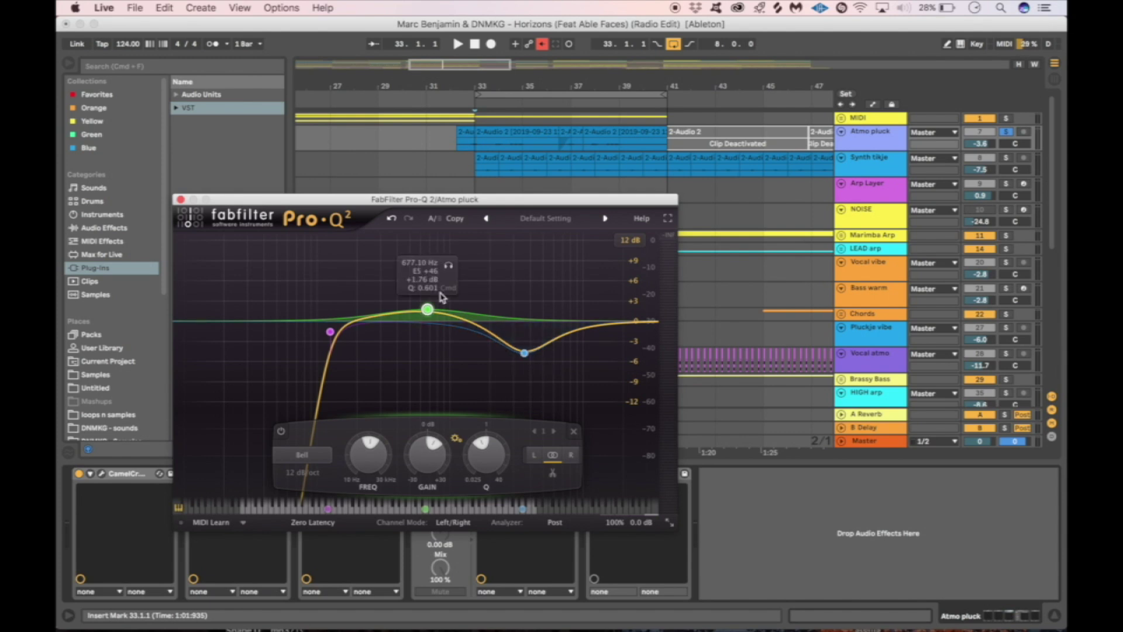
{"action": "left_click", "coordinate": [181, 199]}
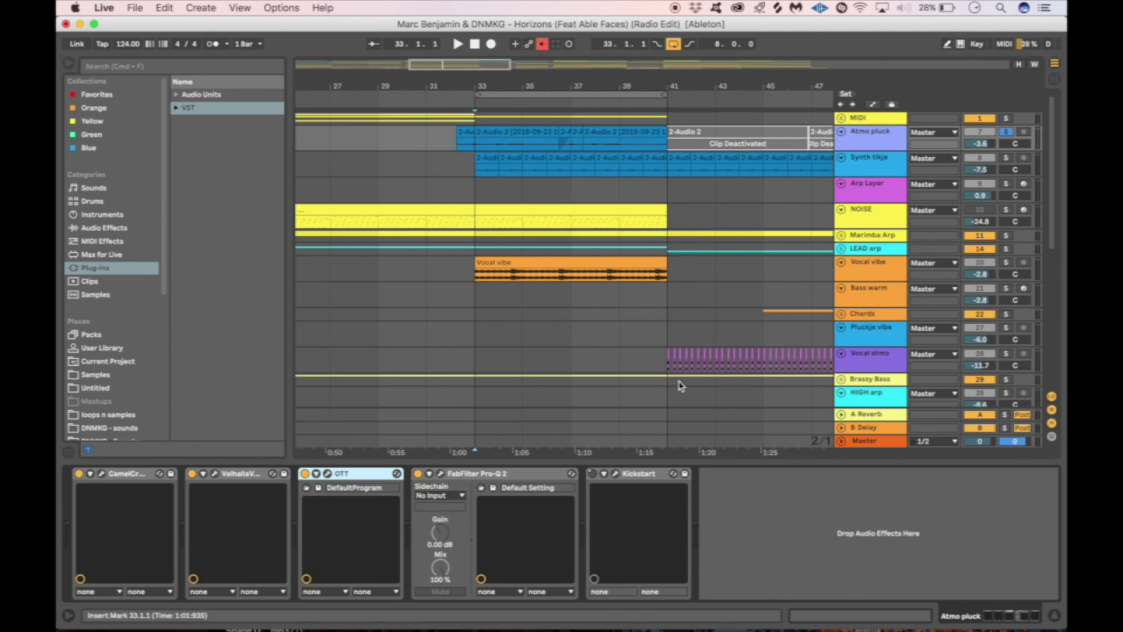
- Turn Kickstart back on for Atmo pluck, restore the overridden automation, and view Kickstart's sidechain curve before closing it
{"action": "left_click", "coordinate": [640, 473]}
{"action": "left_click", "coordinate": [544, 45]}
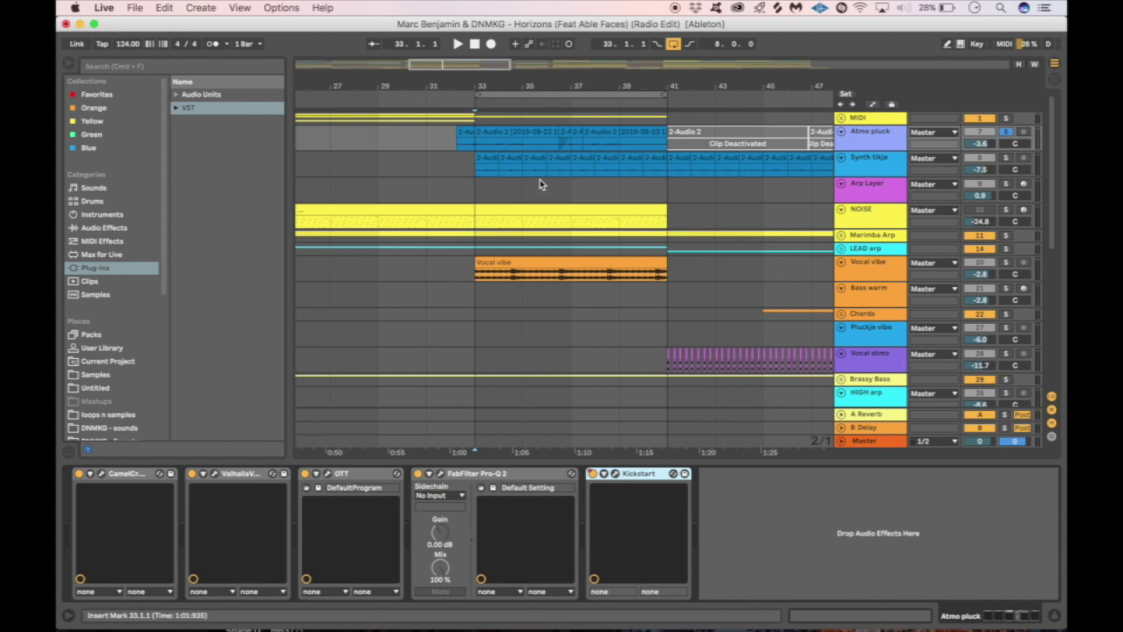
{"action": "left_click", "coordinate": [475, 171]}
{"action": "left_click", "coordinate": [884, 149]}
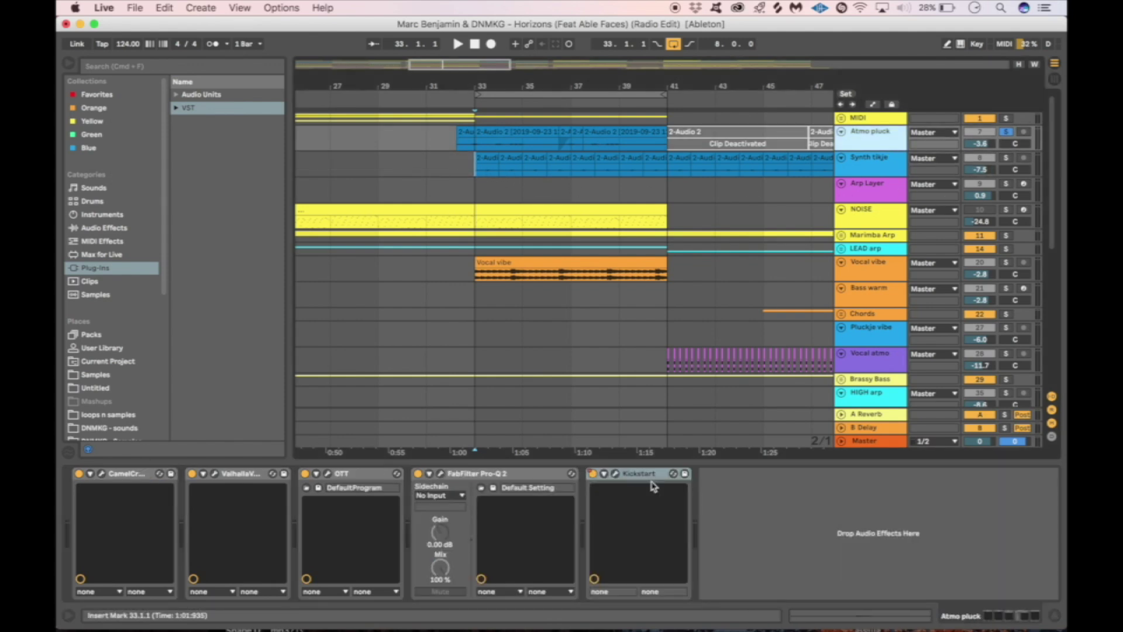
{"action": "left_click", "coordinate": [615, 473]}
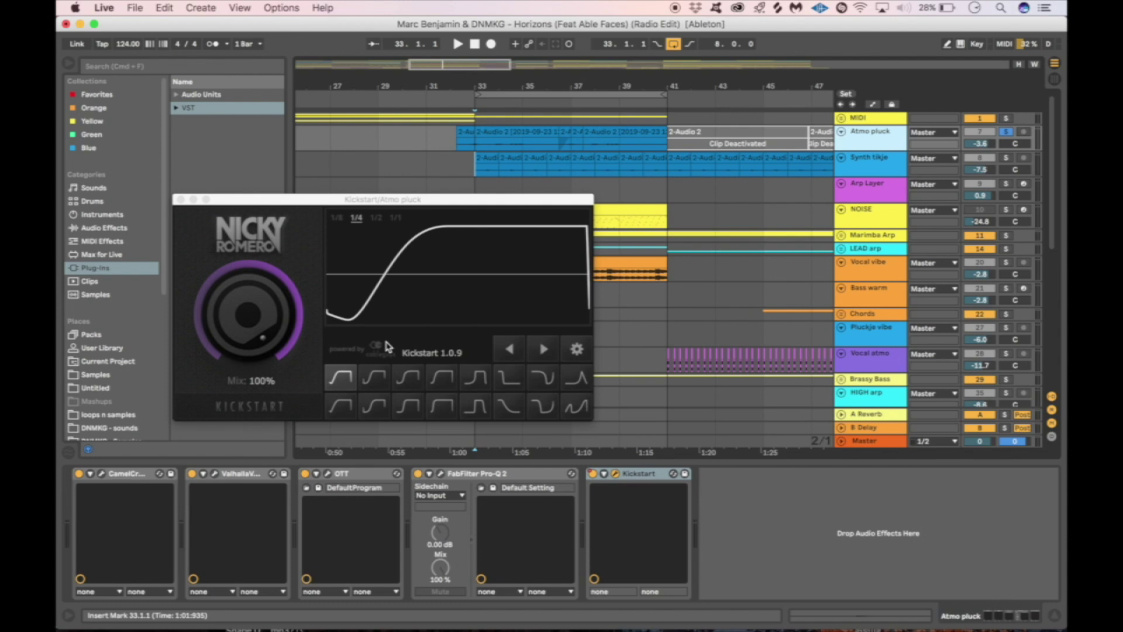
{"action": "left_click", "coordinate": [181, 200]}
{"action": "left_click", "coordinate": [474, 170]}
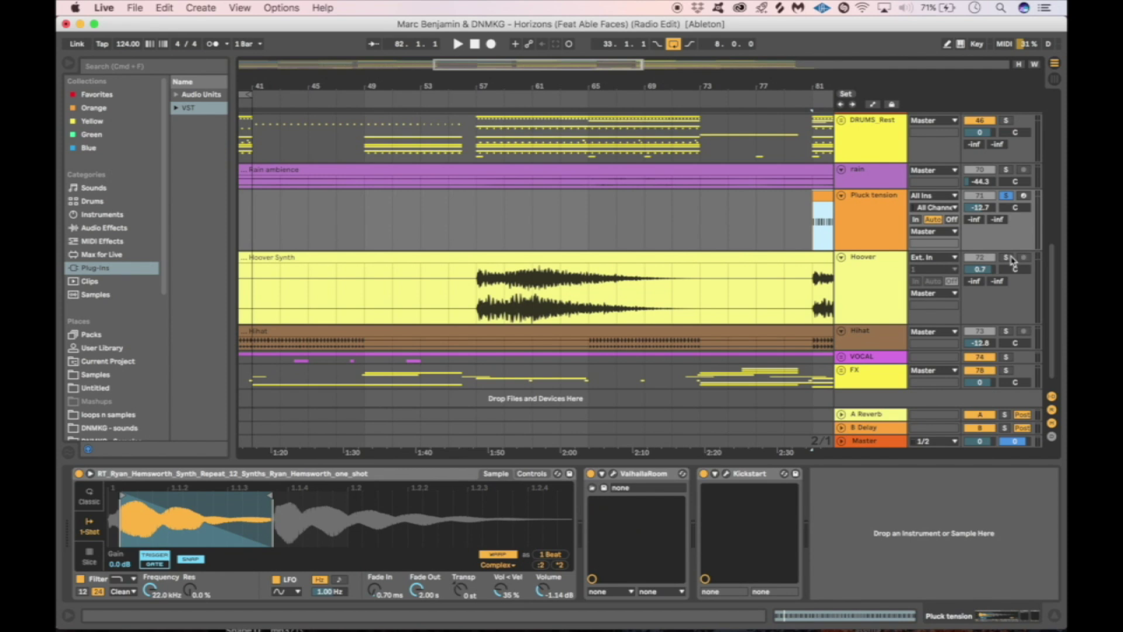
- Solo the Hoover track and play its synth sound from bar 57, stopping after a few bars
{"action": "left_click", "coordinate": [1007, 258]}
{"action": "left_click", "coordinate": [483, 287]}
{"action": "scroll", "coordinate": [527, 284], "scroll_direction": "down", "scroll_amount": 1}
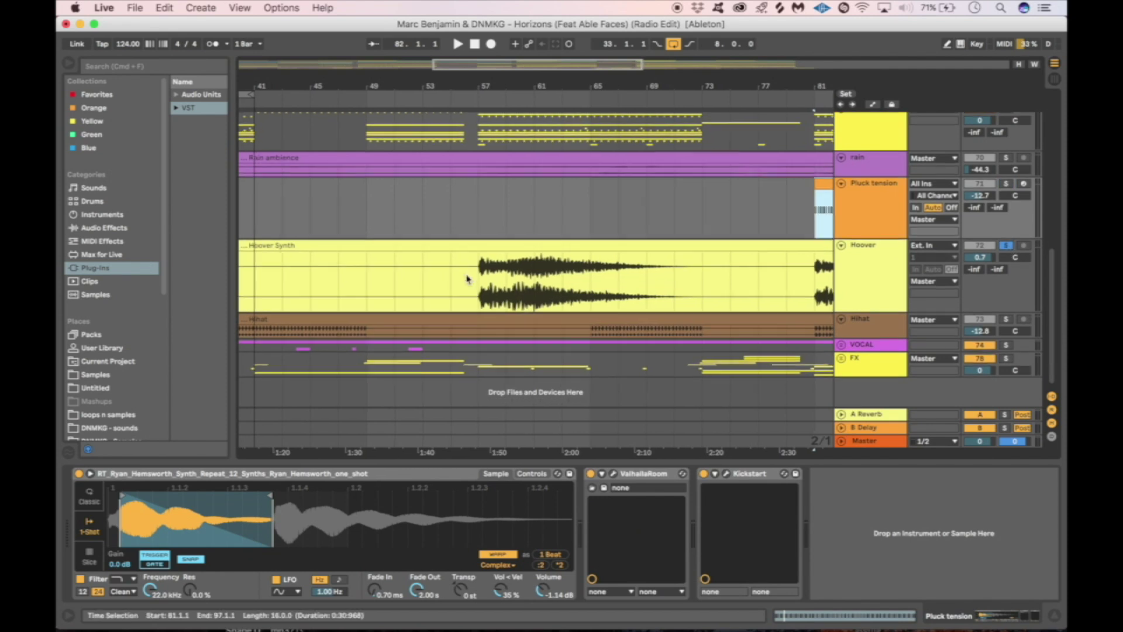
{"action": "key", "text": "space"}
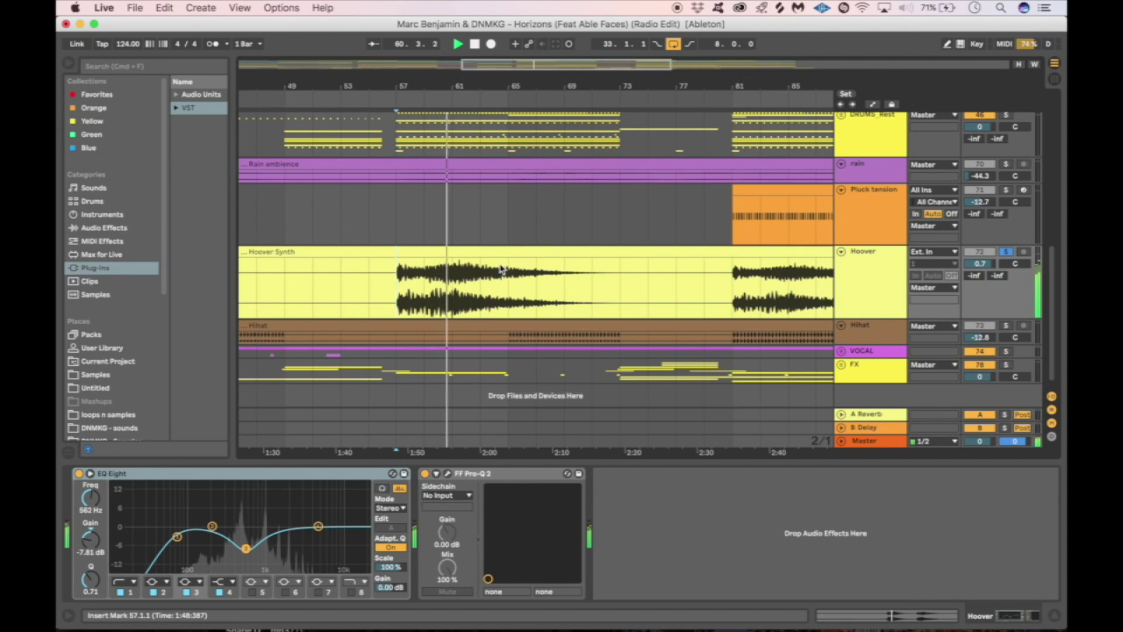
{"action": "scroll", "coordinate": [375, 278], "scroll_direction": "right", "scroll_amount": 2}
{"action": "scroll", "coordinate": [375, 278], "scroll_direction": "right", "scroll_amount": 2}
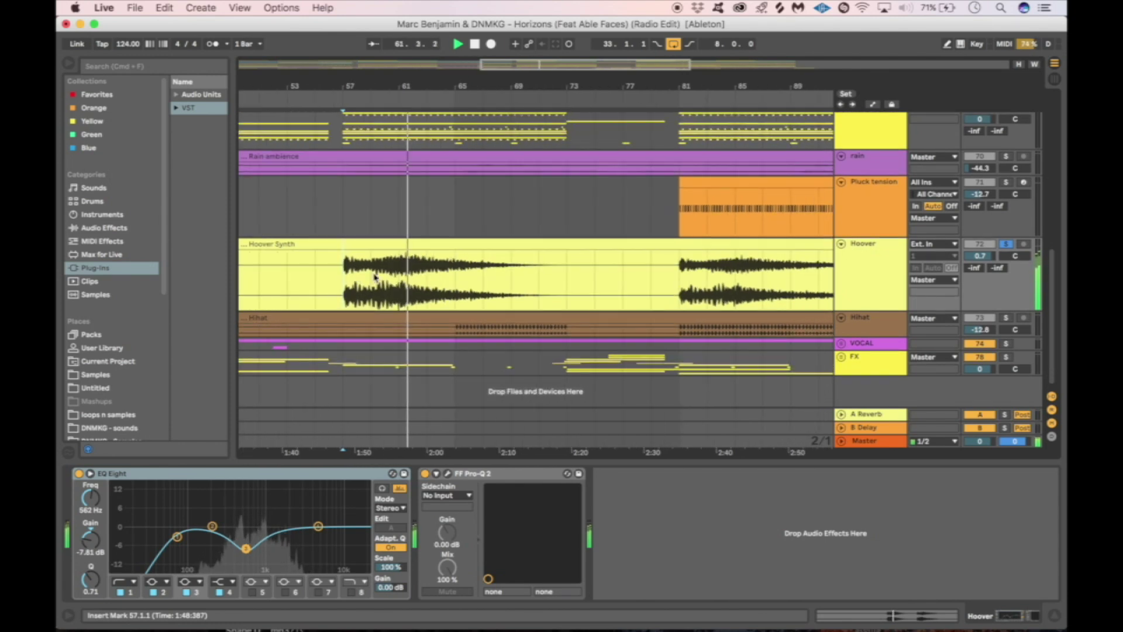
{"action": "key", "text": "space"}
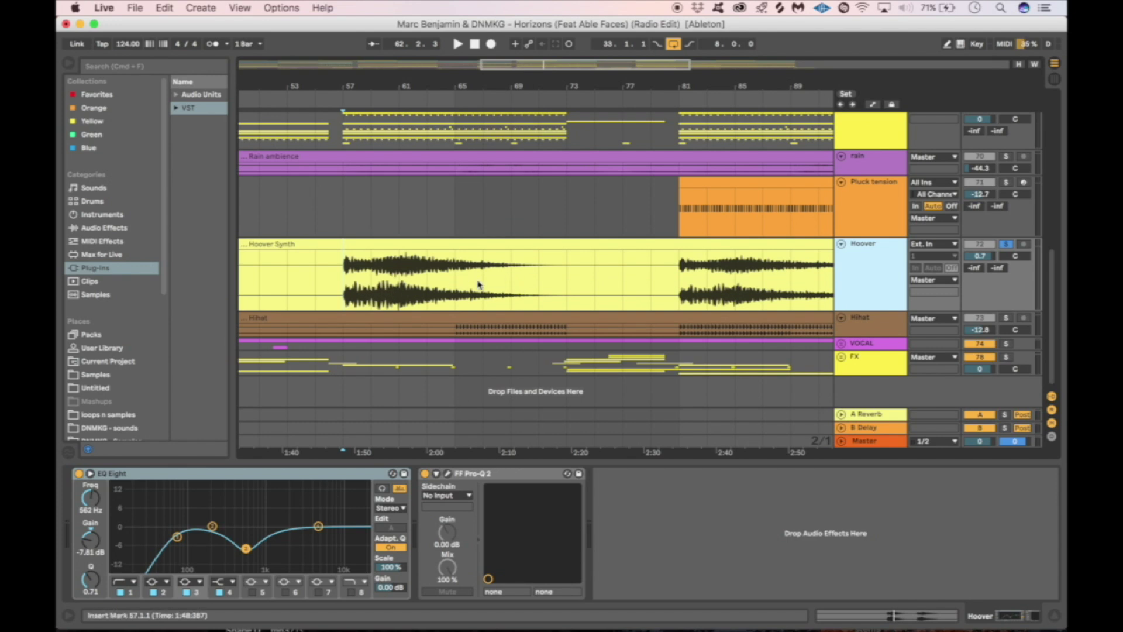
- Solo the Pluck tension track and play its clip from bar 81 for about two bars
{"action": "scroll", "coordinate": [479, 285], "scroll_direction": "right", "scroll_amount": 2}
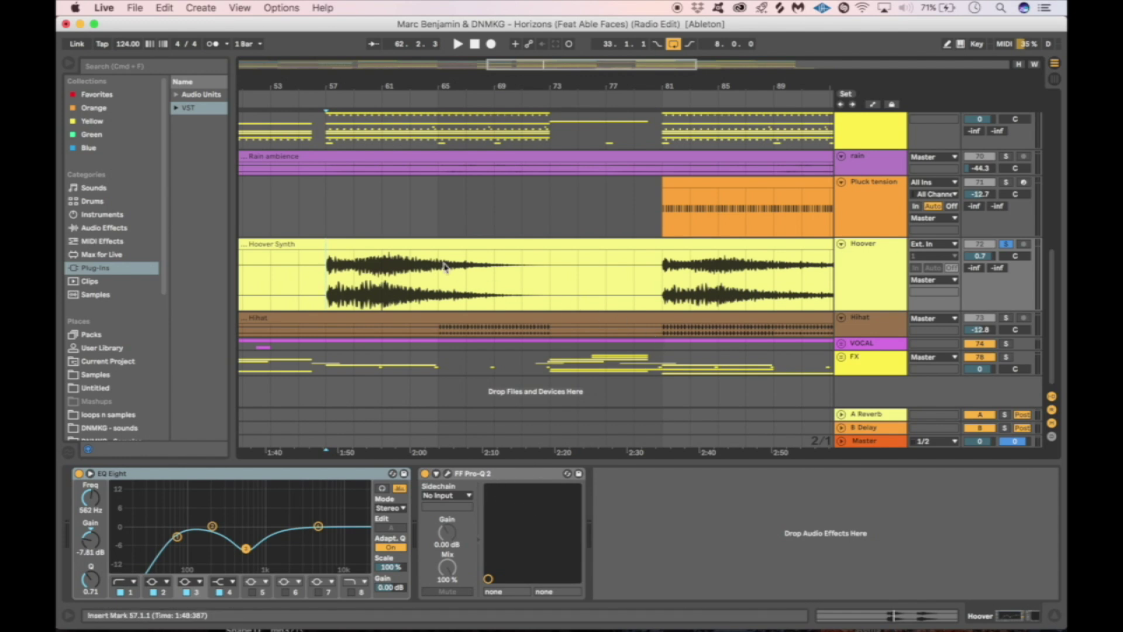
{"action": "scroll", "coordinate": [394, 314], "scroll_direction": "right", "scroll_amount": 5}
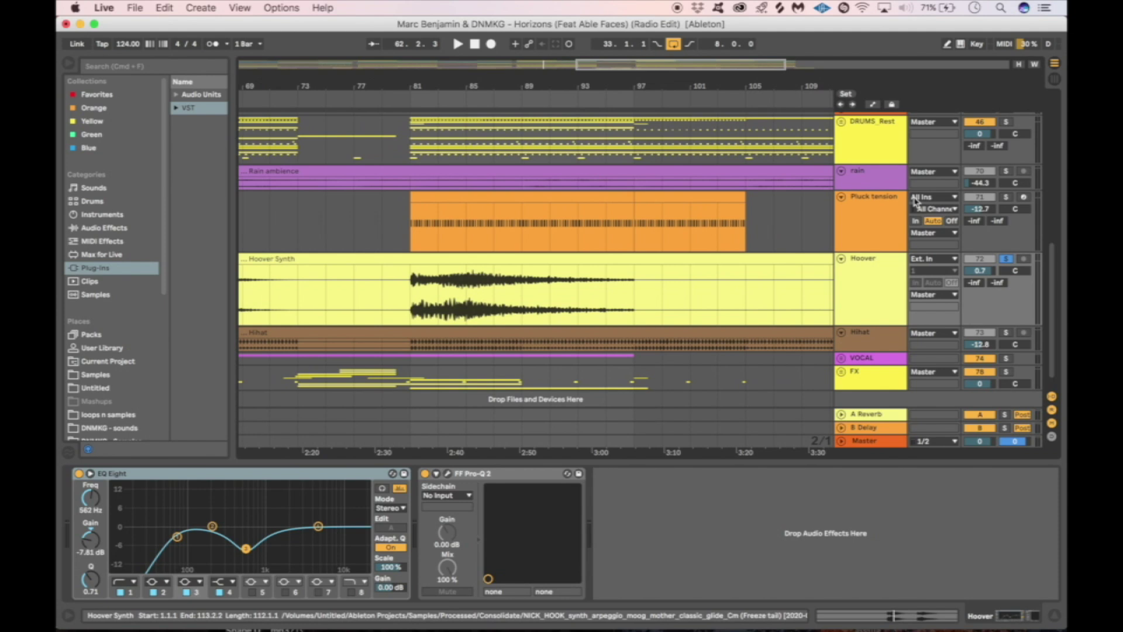
{"action": "left_click", "coordinate": [883, 218]}
{"action": "left_click", "coordinate": [1006, 197]}
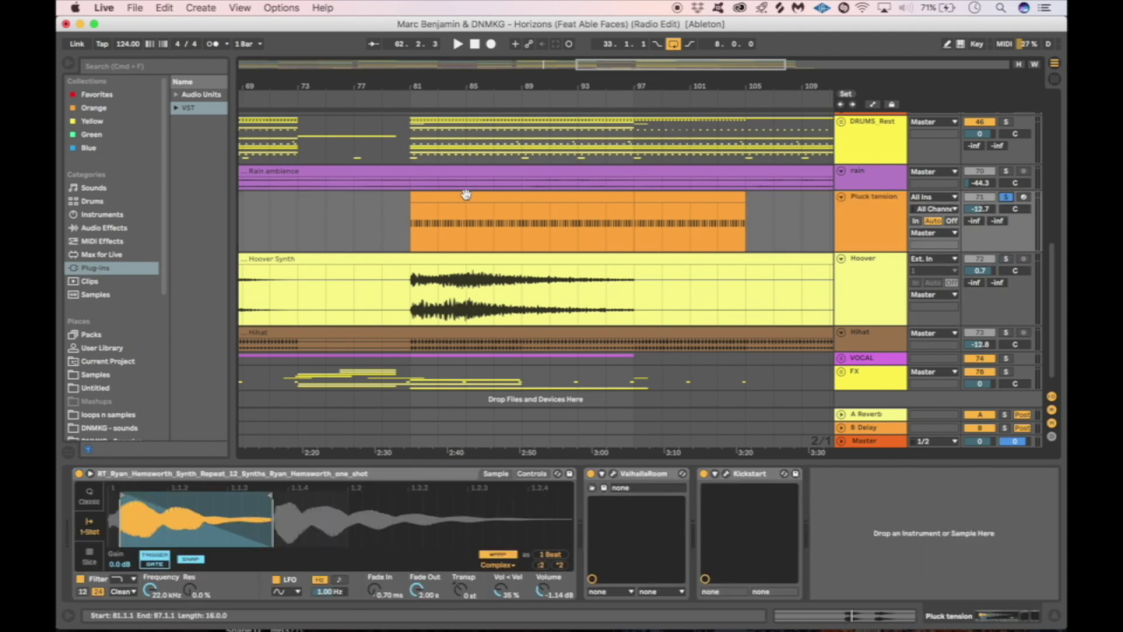
{"action": "left_click", "coordinate": [451, 196]}
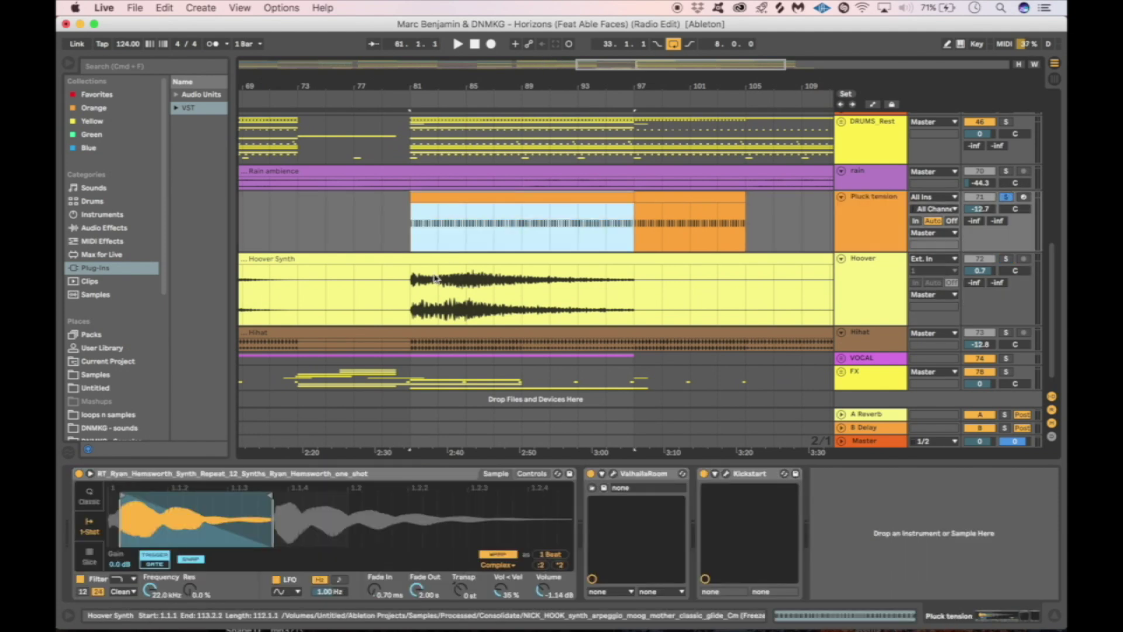
{"action": "key", "text": "space"}
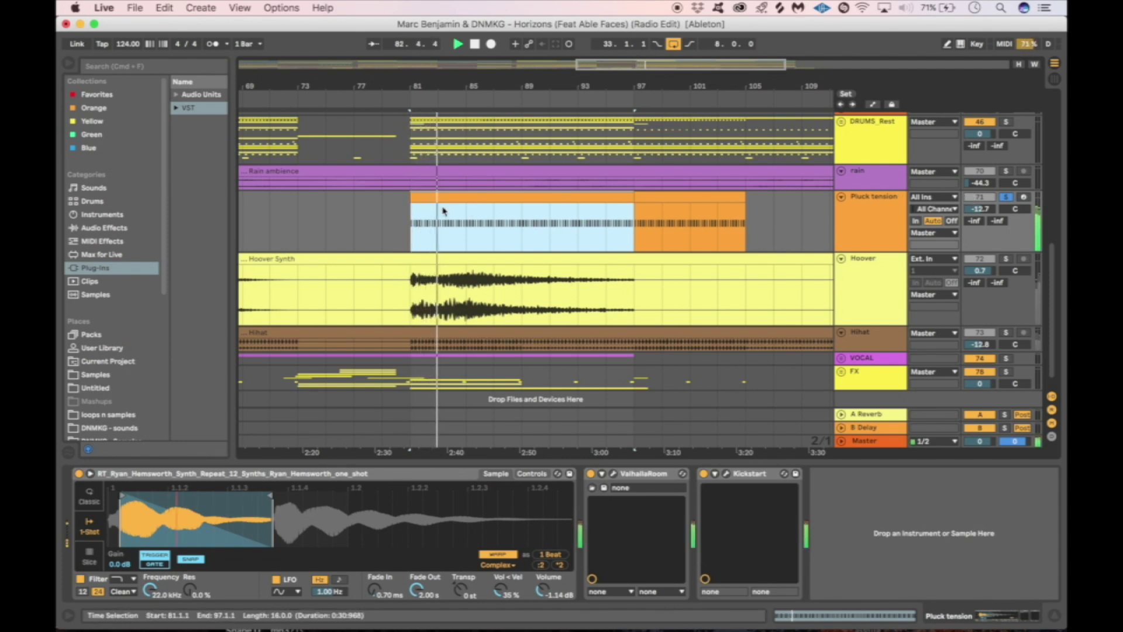
{"action": "key", "text": "space"}
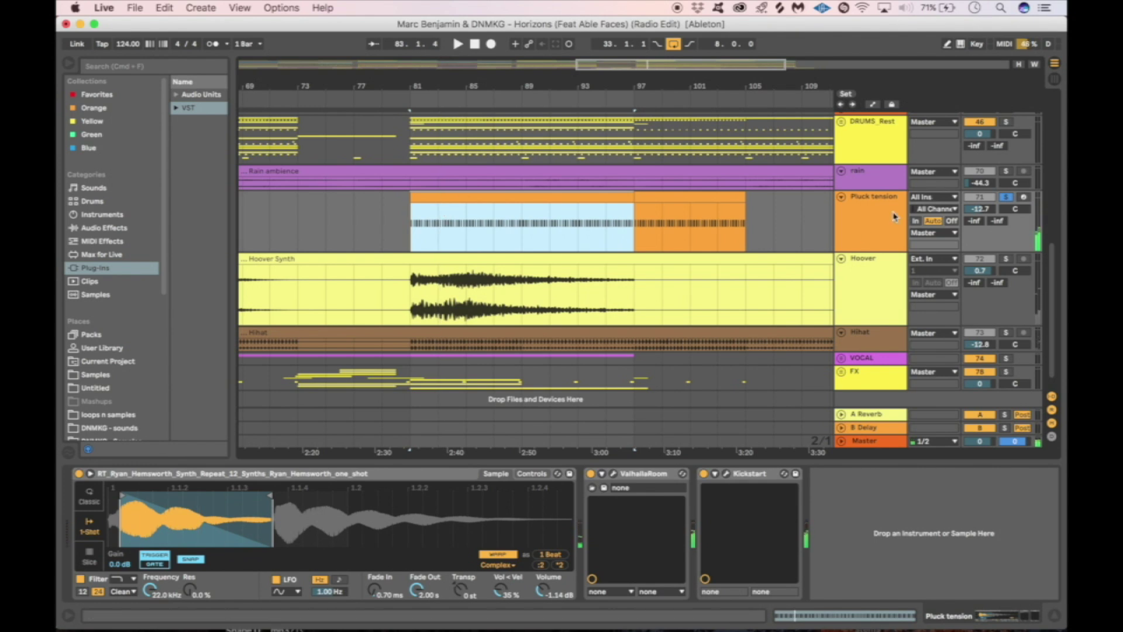
- Examine the Pluck tension sample and its ValhallaRoom reverb settings, closing the reverb window when done
{"action": "left_click", "coordinate": [512, 526]}
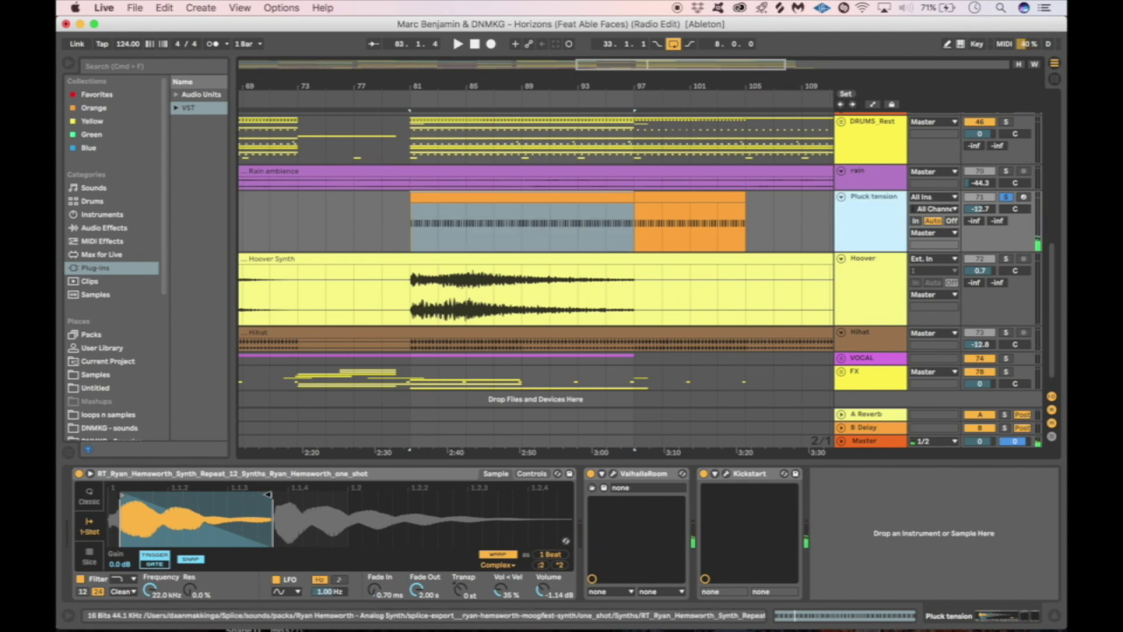
{"action": "left_click", "coordinate": [613, 473]}
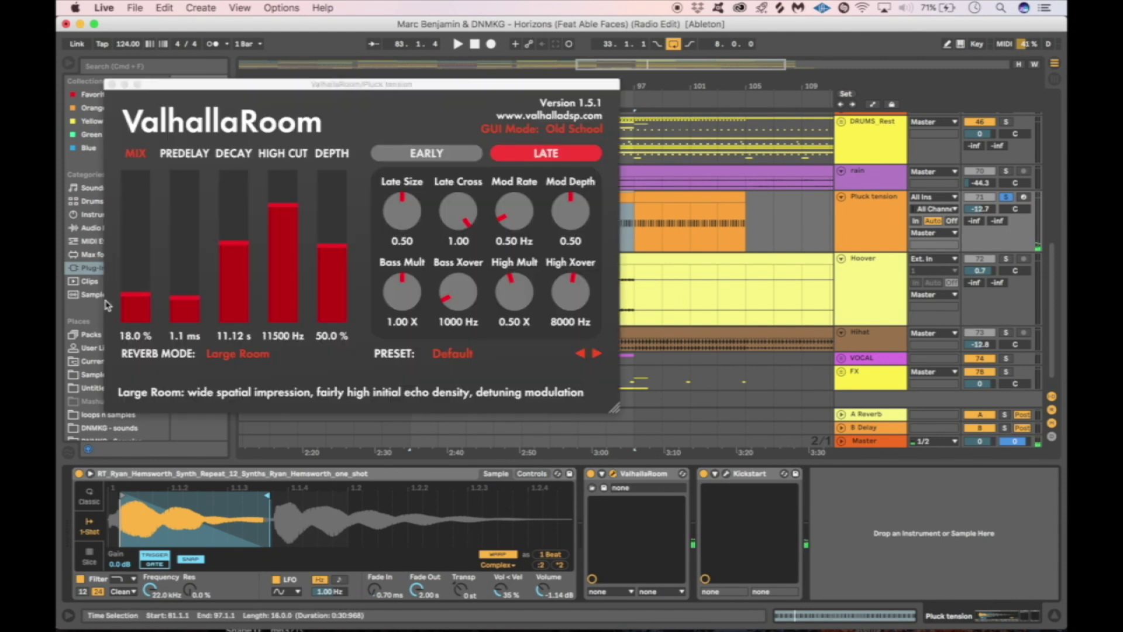
{"action": "left_click", "coordinate": [111, 84]}
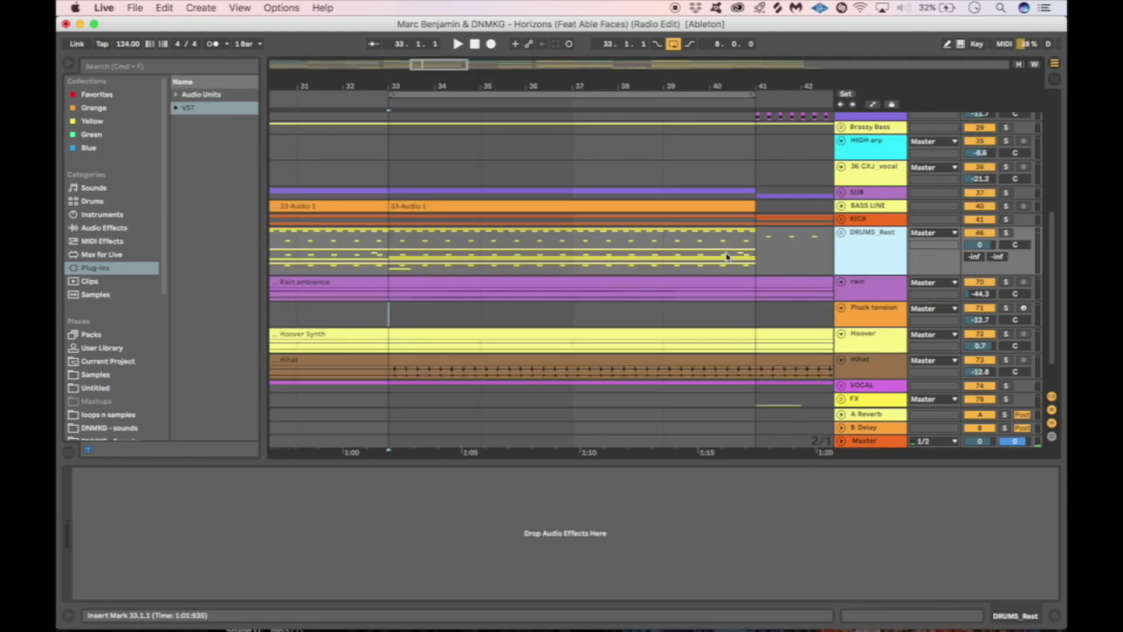
- Unfold the DRUMS_Rest and KICK groups to show their individual tracks
{"action": "scroll", "coordinate": [727, 256], "scroll_direction": "left", "scroll_amount": 2}
{"action": "scroll", "coordinate": [726, 256], "scroll_direction": "up", "scroll_amount": 1}
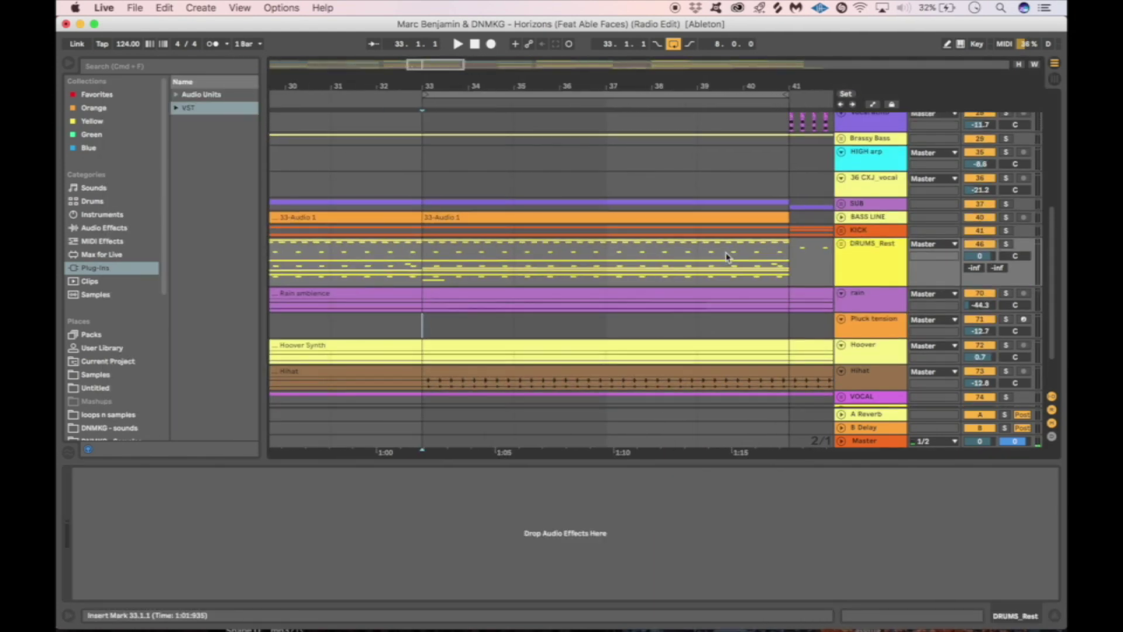
{"action": "left_click", "coordinate": [842, 244]}
{"action": "scroll", "coordinate": [844, 246], "scroll_direction": "down", "scroll_amount": 2}
{"action": "left_click", "coordinate": [841, 194]}
{"action": "scroll", "coordinate": [606, 230], "scroll_direction": "down", "scroll_amount": 2}
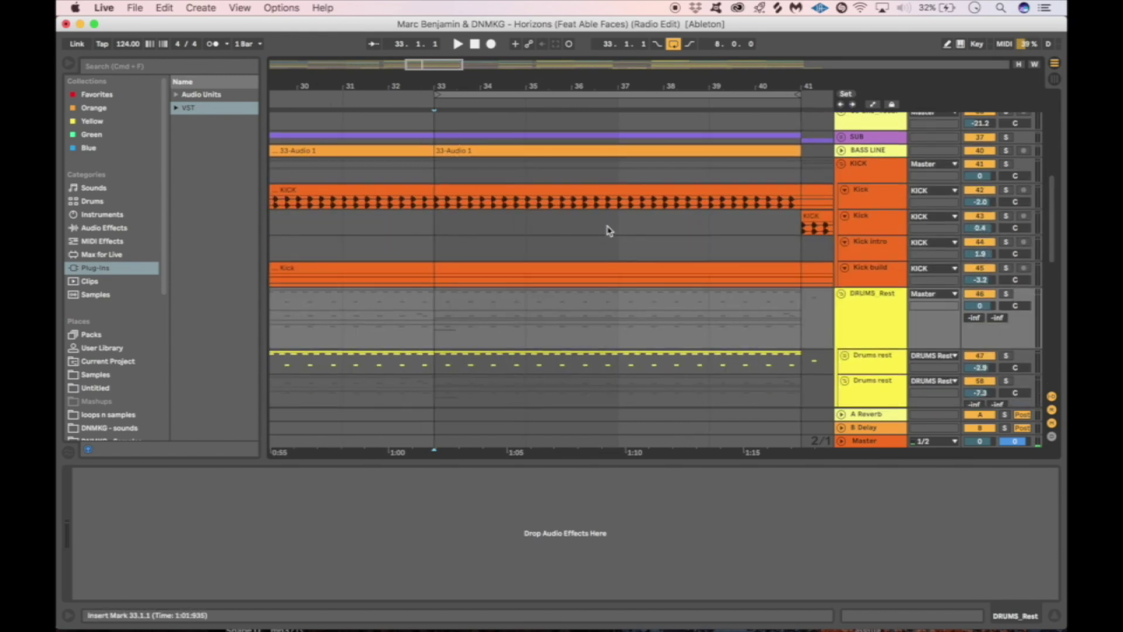
- Solo the KICK group, play it from bar 33, and open the FabFilter Pro-Q 2 on its first Kick track
{"action": "scroll", "coordinate": [451, 174], "scroll_direction": "down", "scroll_amount": 2}
{"action": "left_click", "coordinate": [883, 167]}
{"action": "left_click", "coordinate": [868, 195]}
{"action": "left_click", "coordinate": [1007, 165]}
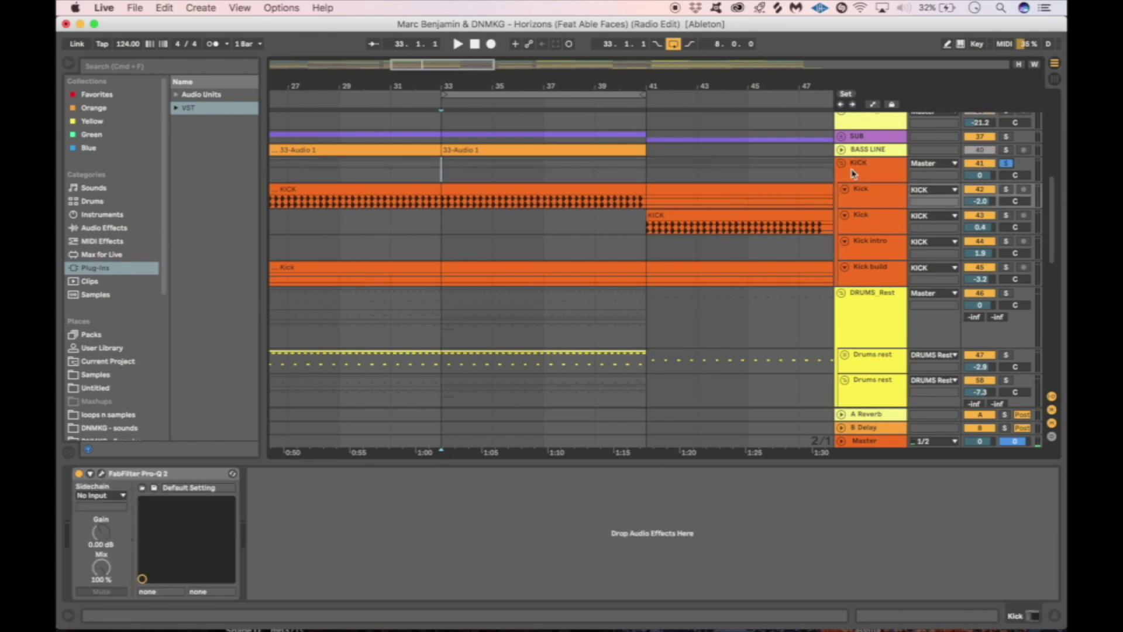
{"action": "key", "text": "space"}
{"action": "left_click", "coordinate": [102, 474]}
{"action": "mouse_move", "coordinate": [209, 206]}
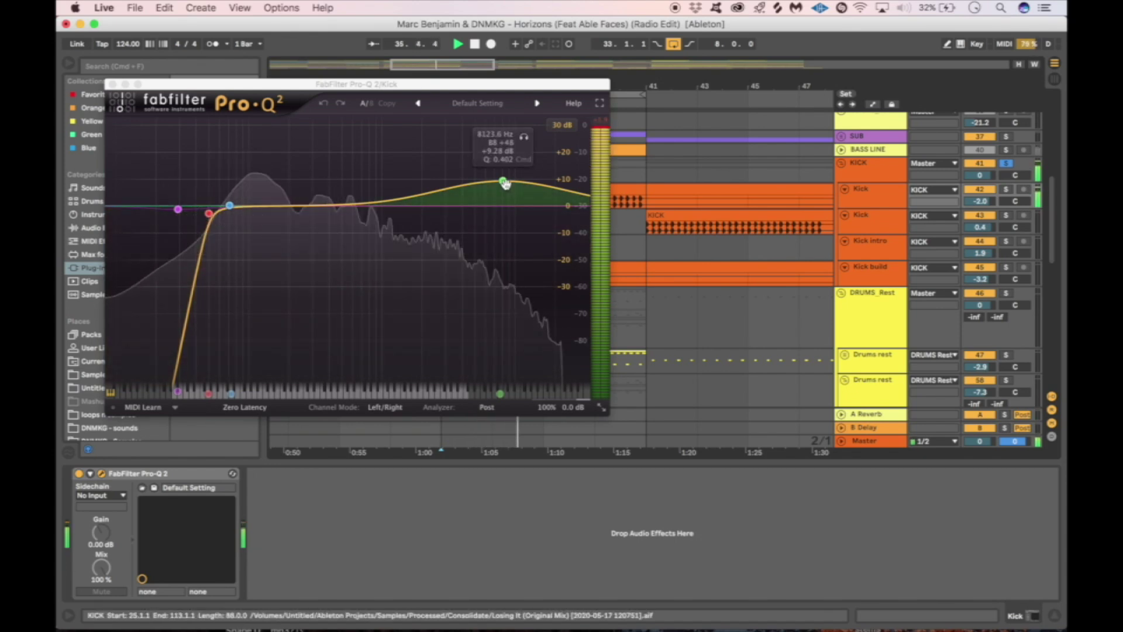
- Solo the DRUMS_Rest group during playback and show the tracks of its first Drums rest subgroup instead of the second's
{"action": "left_click", "coordinate": [113, 85]}
{"action": "scroll", "coordinate": [619, 296], "scroll_direction": "down", "scroll_amount": 5}
{"action": "left_click", "coordinate": [1006, 158]}
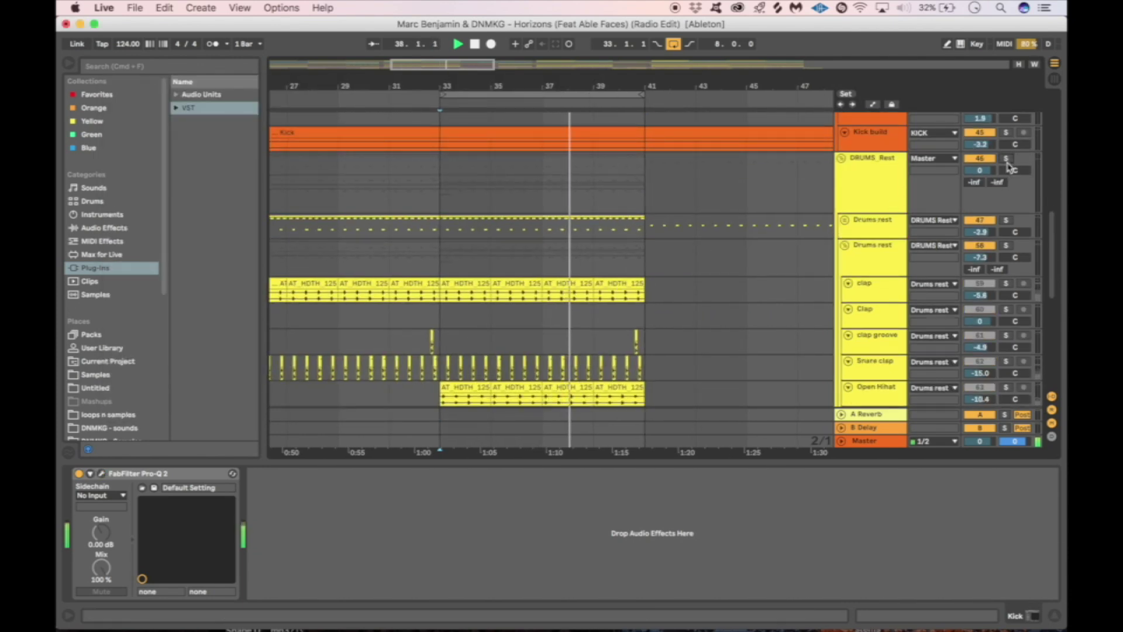
{"action": "left_click", "coordinate": [845, 245]}
{"action": "scroll", "coordinate": [739, 244], "scroll_direction": "down", "scroll_amount": 5}
{"action": "left_click", "coordinate": [868, 211]}
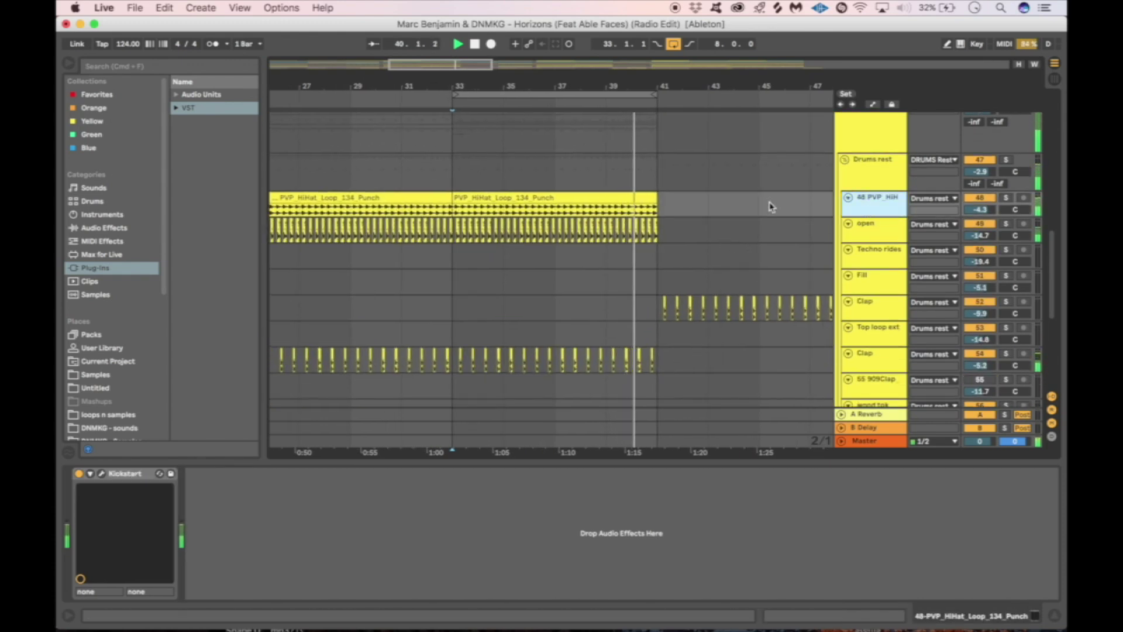
{"action": "key", "text": "space"}
- Solo the PVP_HiHat loop and open tracks together and play them from bar 33 for about three bars
{"action": "left_click", "coordinate": [855, 229]}
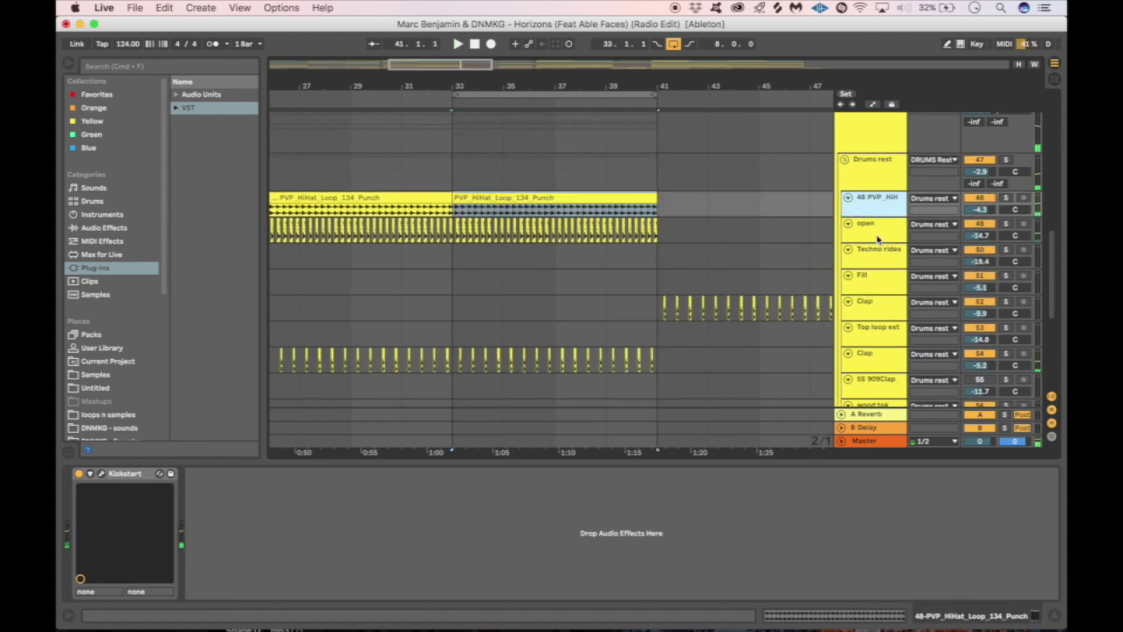
{"action": "left_click", "coordinate": [1006, 198]}
{"action": "key", "text": "space"}
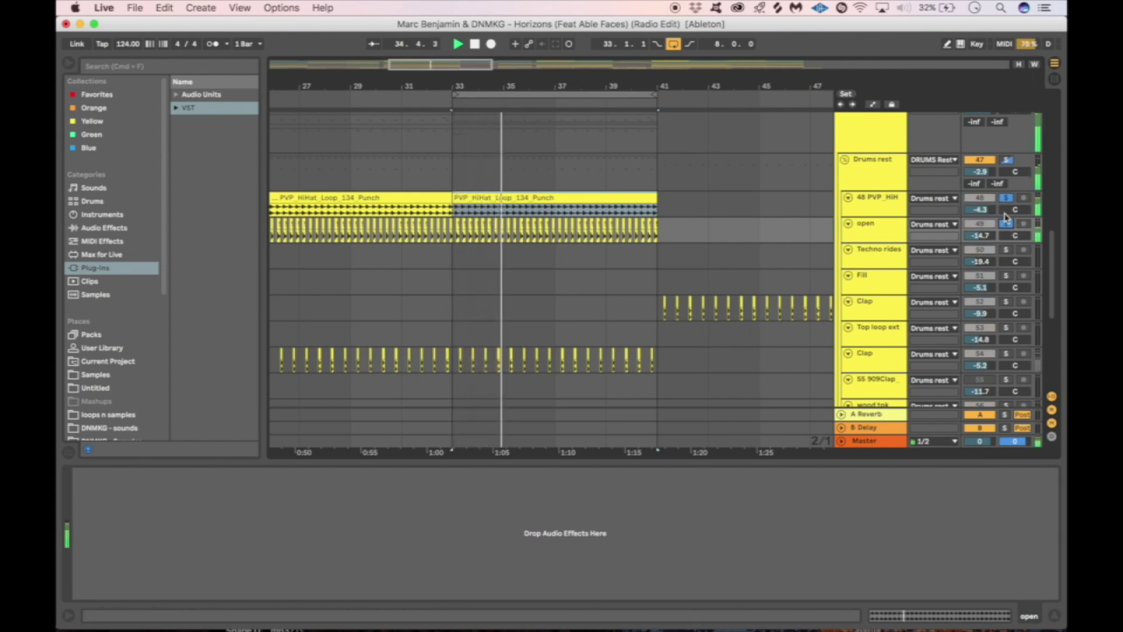
{"action": "key", "text": "space"}
- Solo the lower Clap track in the first Drums rest subgroup and play it from bar 33
{"action": "scroll", "coordinate": [808, 203], "scroll_direction": "up", "scroll_amount": 1}
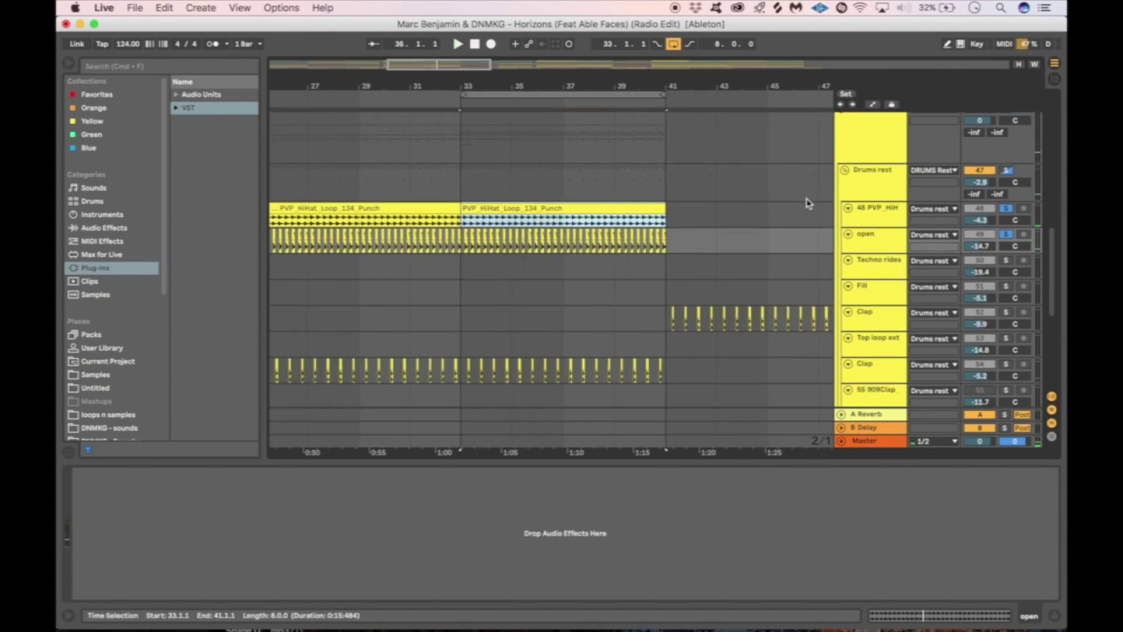
{"action": "scroll", "coordinate": [642, 237], "scroll_direction": "down", "scroll_amount": 4}
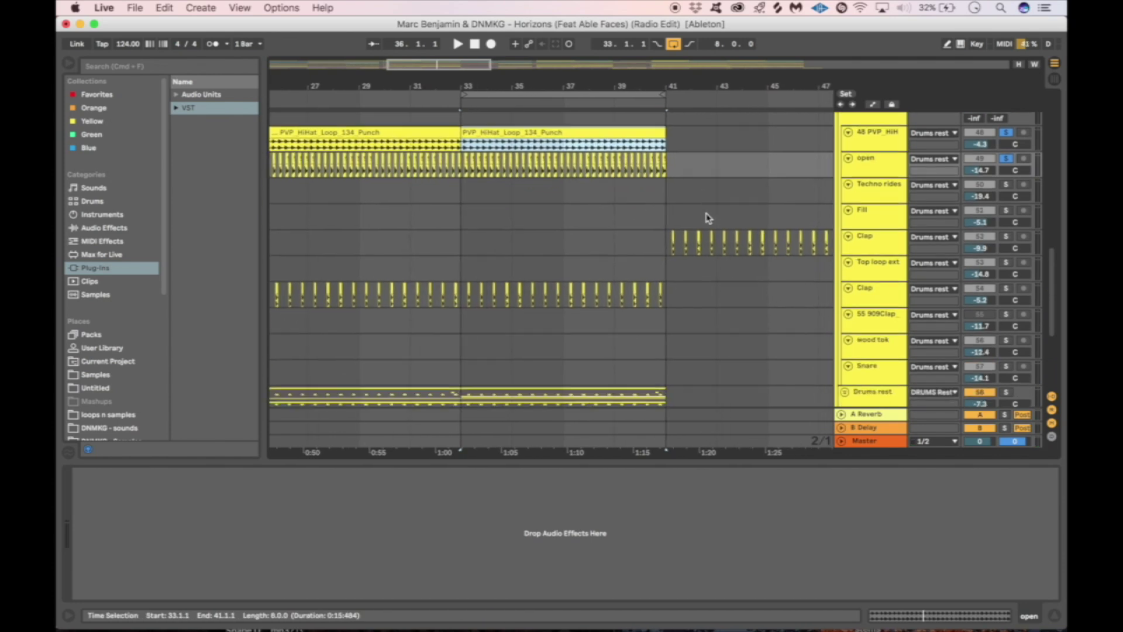
{"action": "left_click", "coordinate": [464, 285]}
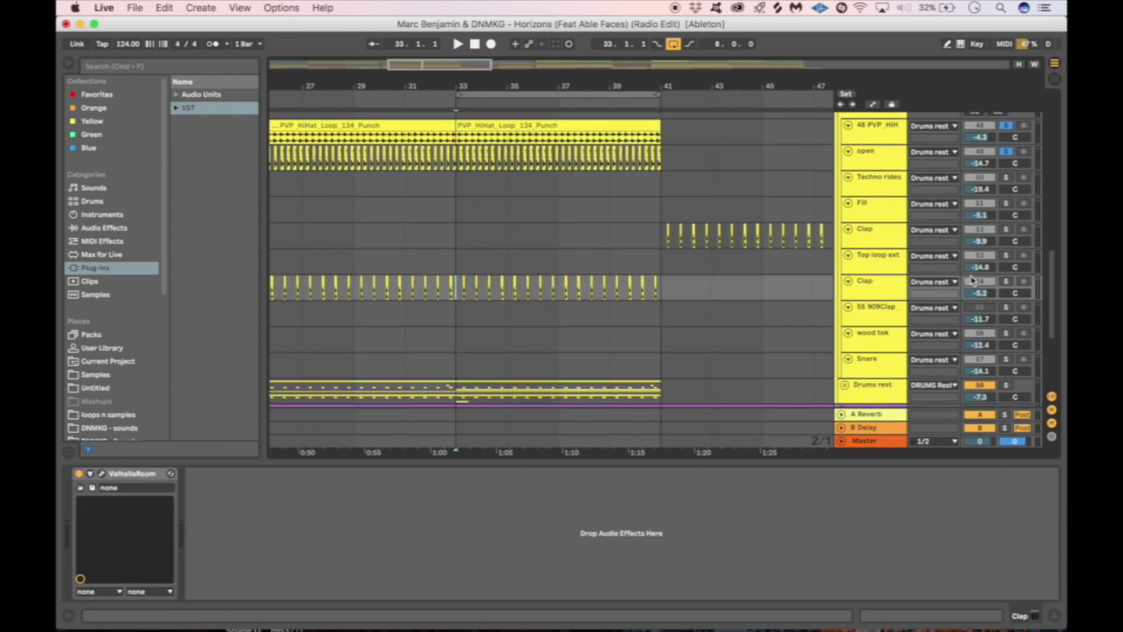
{"action": "left_click", "coordinate": [1007, 285]}
{"action": "scroll", "coordinate": [473, 234], "scroll_direction": "down", "scroll_amount": 3}
{"action": "key", "text": "space"}
{"action": "key", "text": "space"}
- Examine the Clap track's ValhallaRoom reverb settings and compare its playback with the reverb bypassed and enabled
{"action": "left_click", "coordinate": [101, 473]}
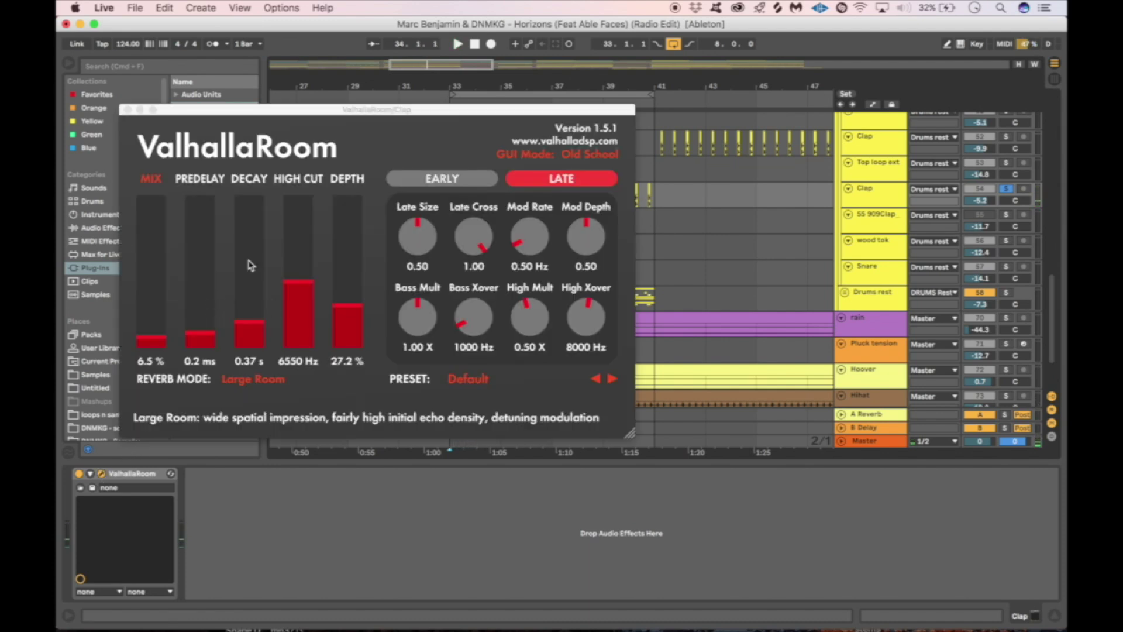
{"action": "left_click", "coordinate": [127, 110]}
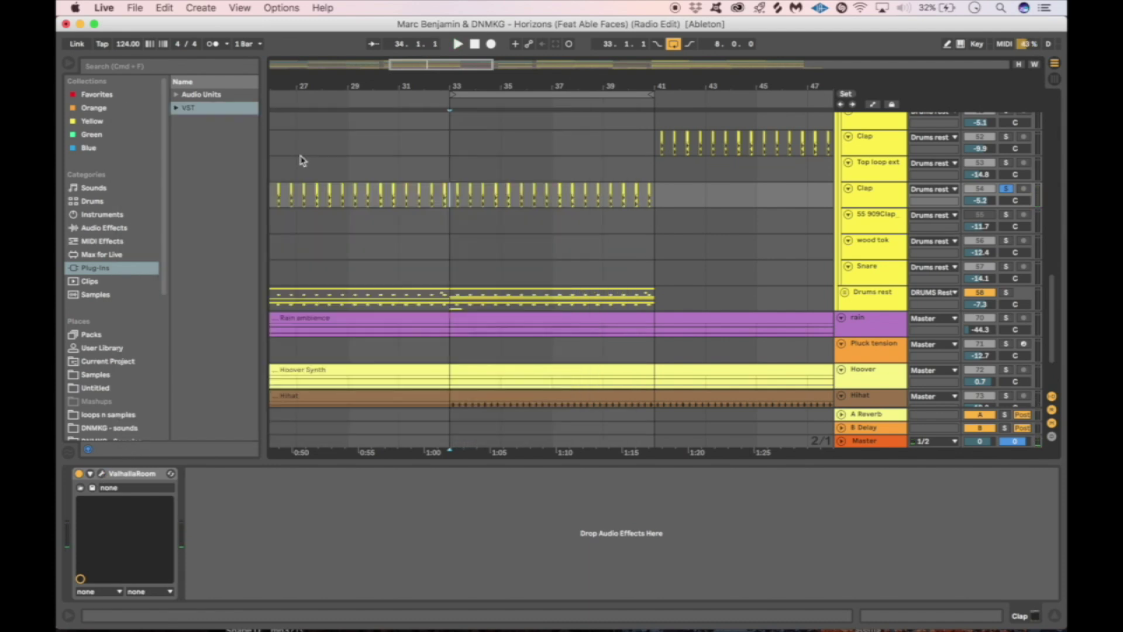
{"action": "left_click", "coordinate": [79, 473]}
{"action": "key", "text": "space"}
{"action": "left_click", "coordinate": [79, 473]}
{"action": "key", "text": "space"}
{"action": "scroll", "coordinate": [682, 243], "scroll_direction": "down", "scroll_amount": 2}
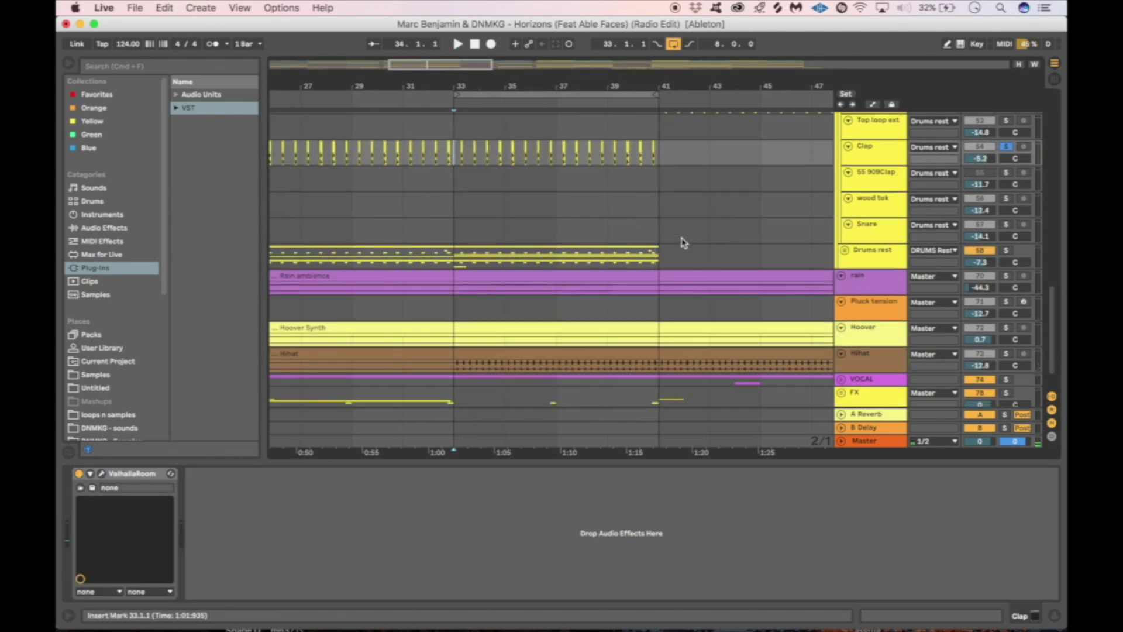
- Unfold and solo the second Drums rest subgroup, and play it from bar 33 for about a bar
{"action": "left_click", "coordinate": [845, 250]}
{"action": "scroll", "coordinate": [713, 252], "scroll_direction": "down", "scroll_amount": 3}
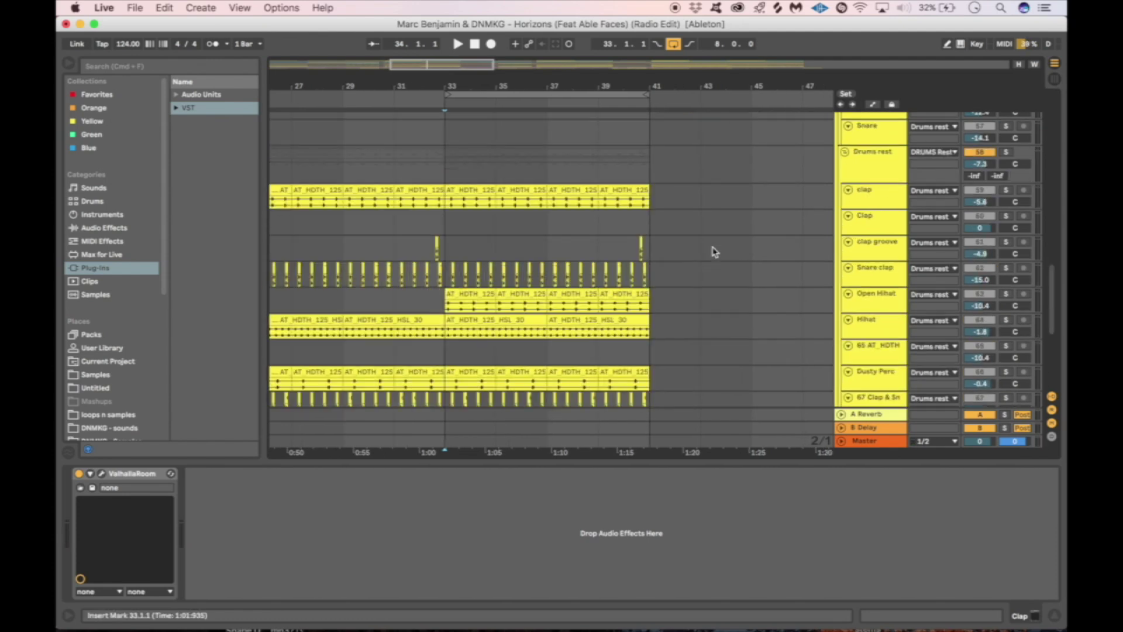
{"action": "left_click", "coordinate": [570, 175]}
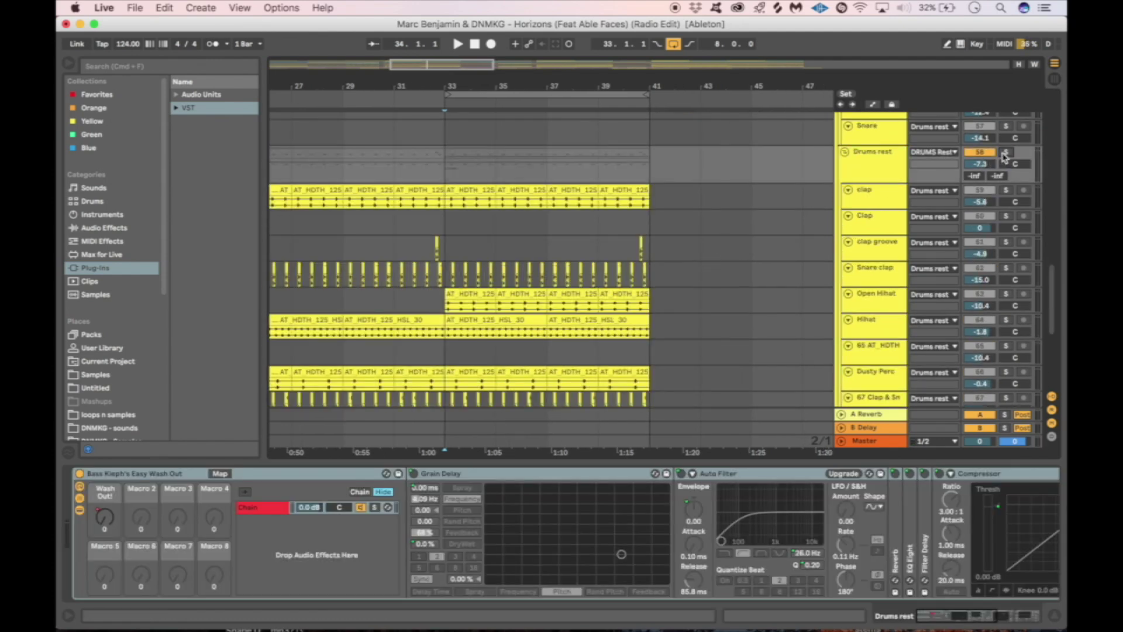
{"action": "scroll", "coordinate": [713, 210], "scroll_direction": "down", "scroll_amount": 1}
{"action": "key", "text": "space"}
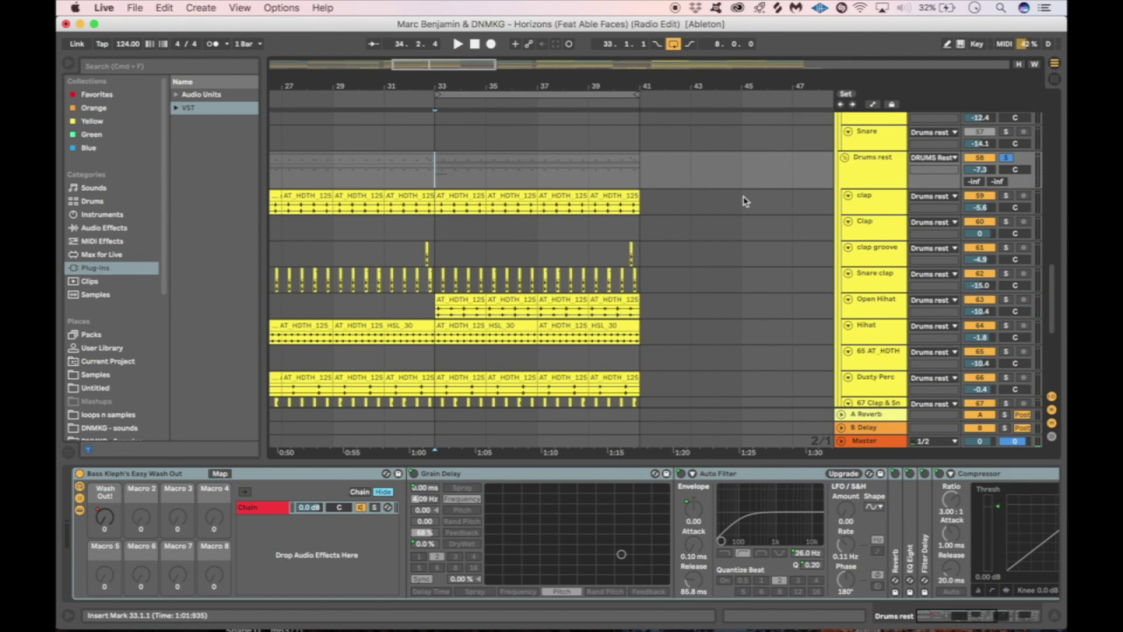
- Hide the device view and fold the DRUMS_Rest group together with its second Drums rest subgroup
{"action": "scroll", "coordinate": [682, 230], "scroll_direction": "up", "scroll_amount": 10}
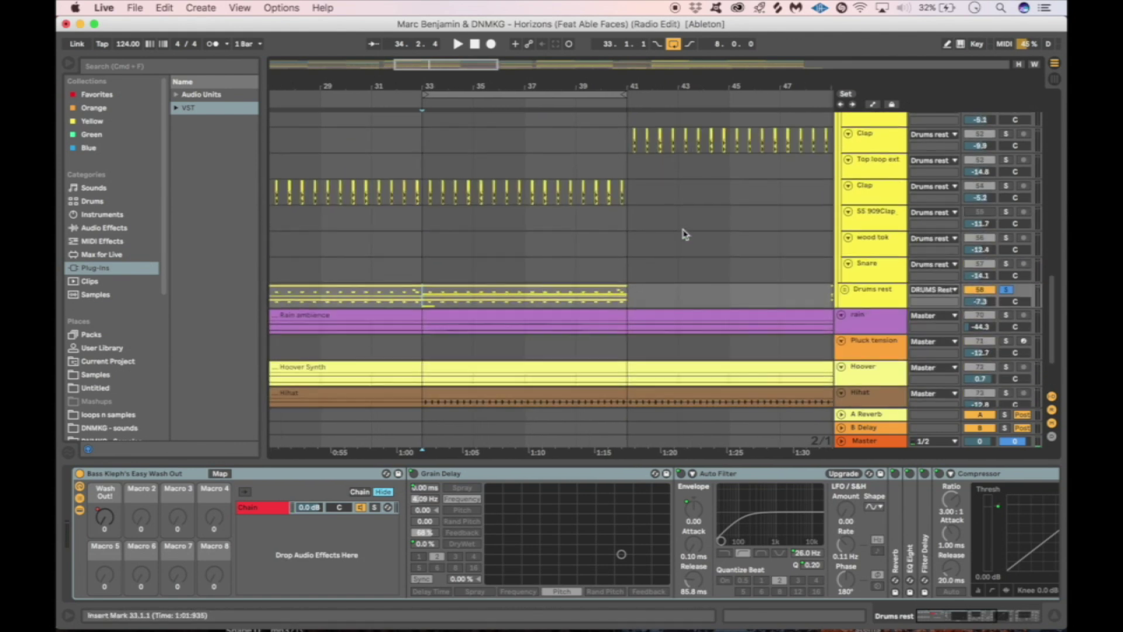
{"action": "scroll", "coordinate": [685, 233], "scroll_direction": "down", "scroll_amount": 3}
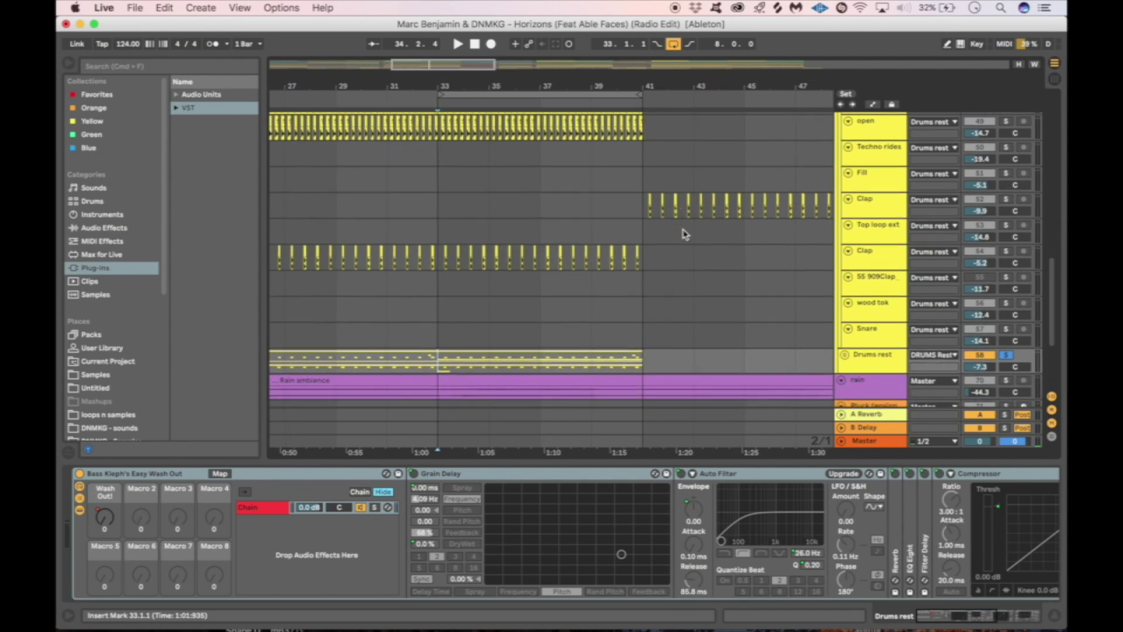
{"action": "left_click", "coordinate": [1055, 615]}
{"action": "scroll", "coordinate": [627, 358], "scroll_direction": "up", "scroll_amount": 1}
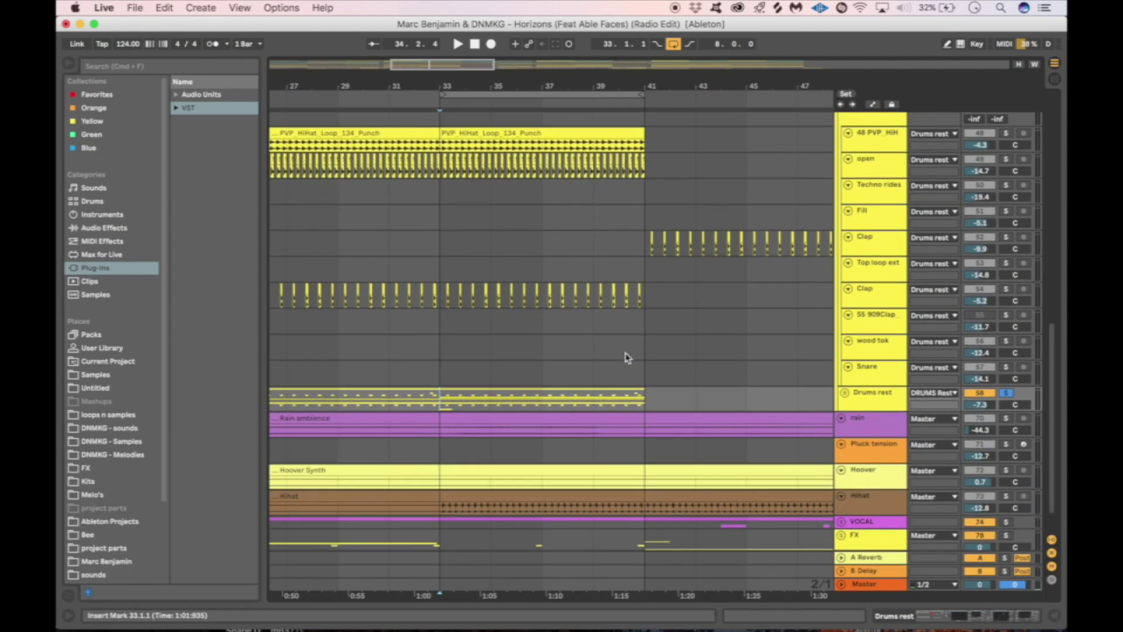
{"action": "left_click", "coordinate": [857, 304]}
{"action": "scroll", "coordinate": [660, 270], "scroll_direction": "up", "scroll_amount": 1}
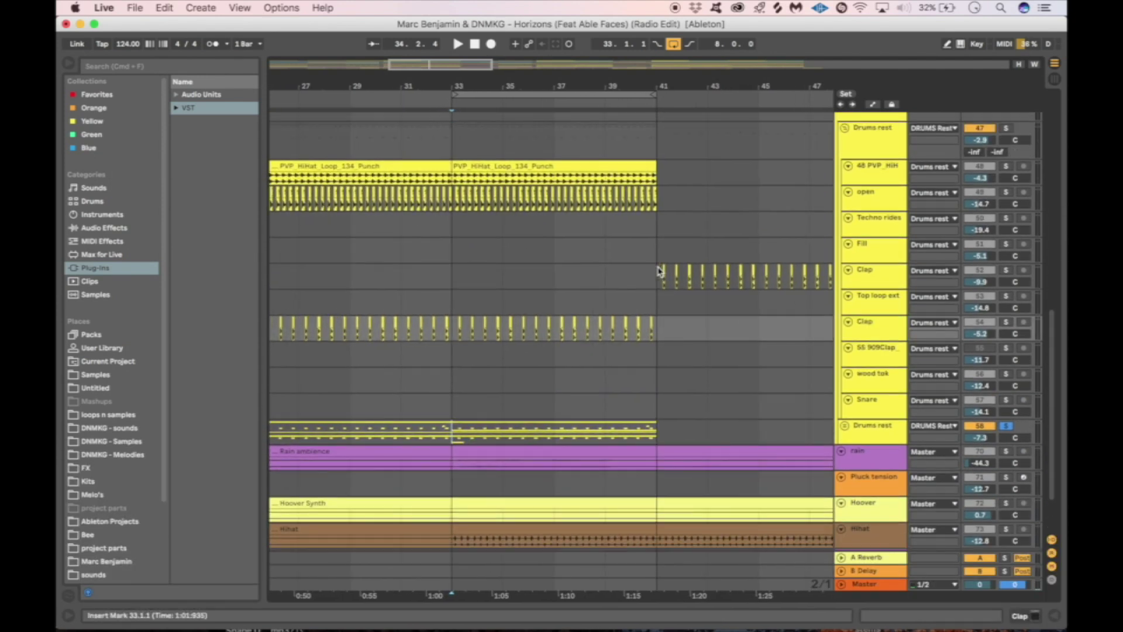
{"action": "scroll", "coordinate": [760, 332], "scroll_direction": "down", "scroll_amount": 3}
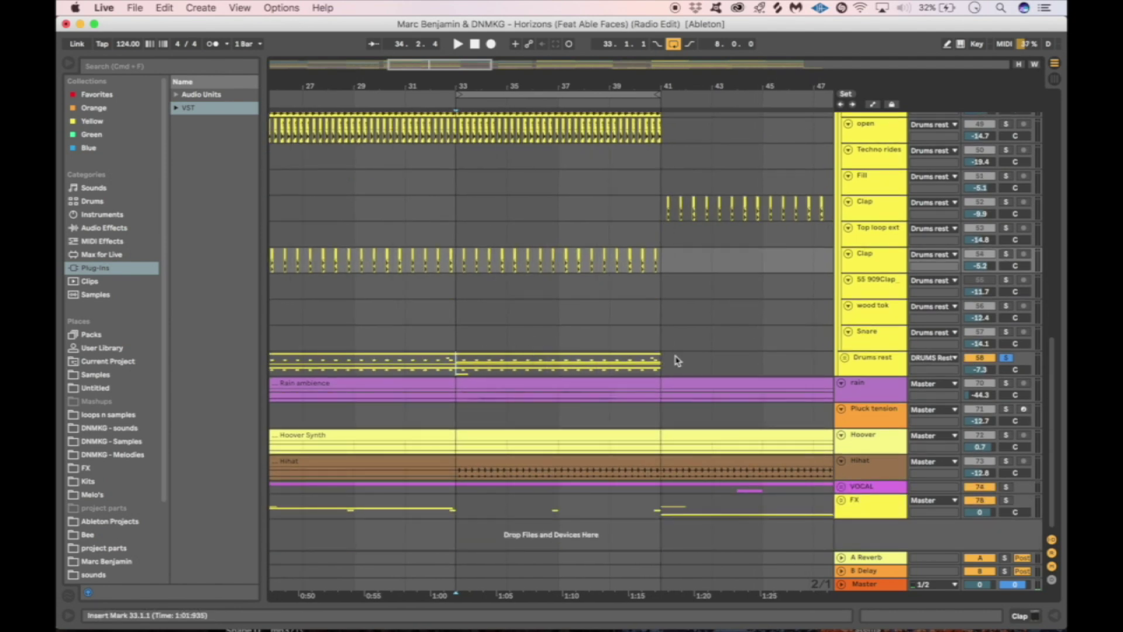
{"action": "scroll", "coordinate": [676, 359], "scroll_direction": "up", "scroll_amount": 6}
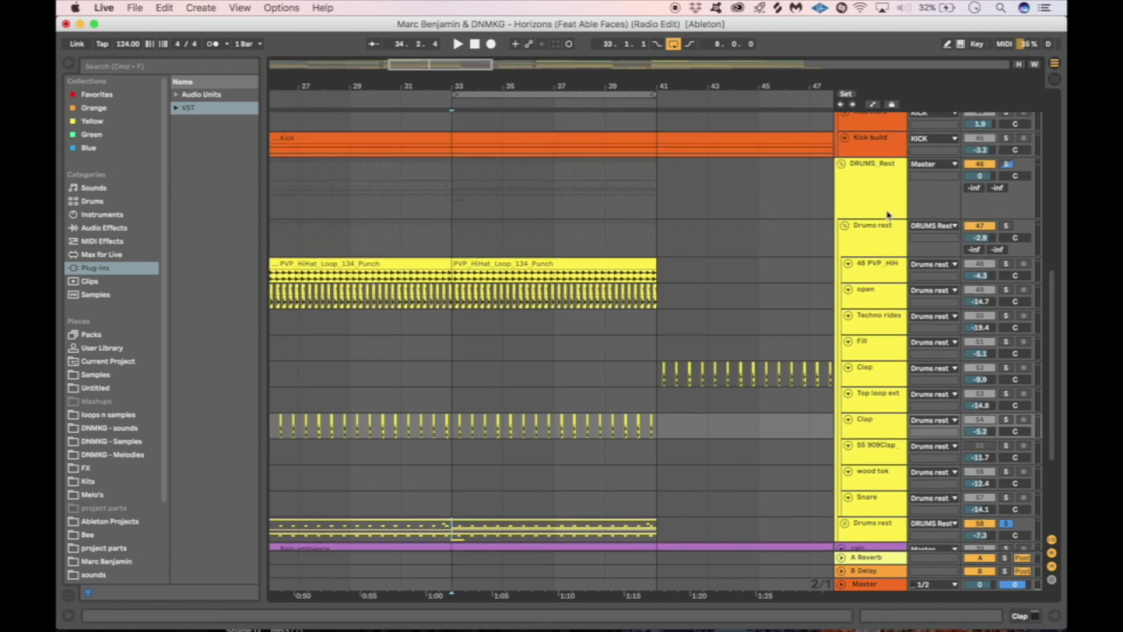
{"action": "left_click", "coordinate": [841, 166]}
{"action": "scroll", "coordinate": [754, 252], "scroll_direction": "up", "scroll_amount": 4}
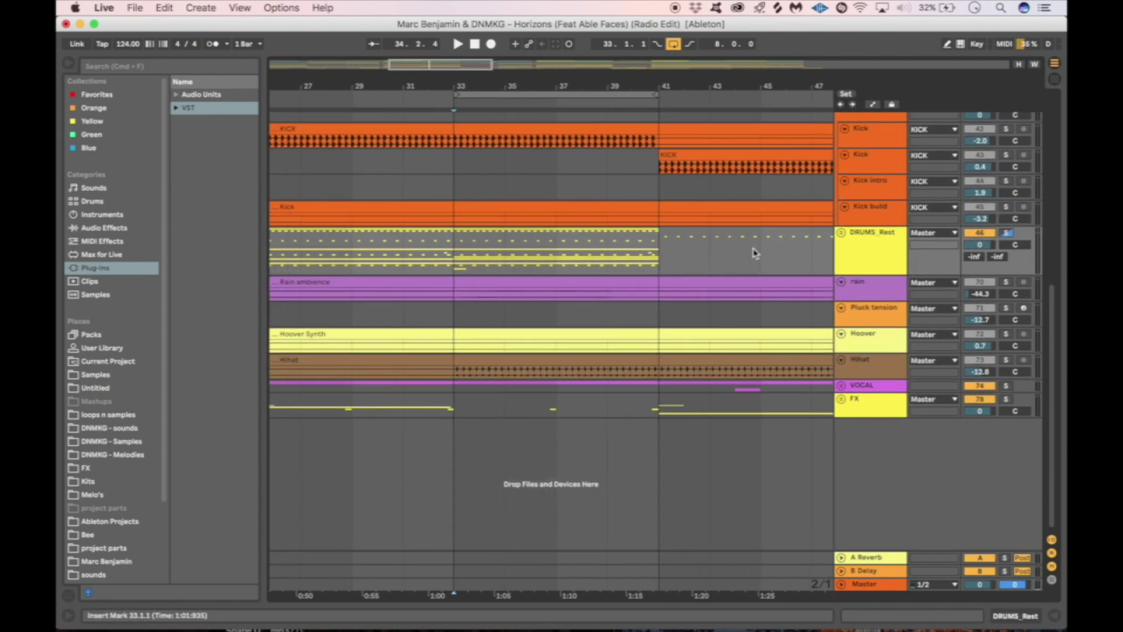
- Solo the Hihat track, play it from bar 33 for about a bar, and turn its solo off
{"action": "left_click", "coordinate": [455, 368]}
{"action": "key", "text": "space"}
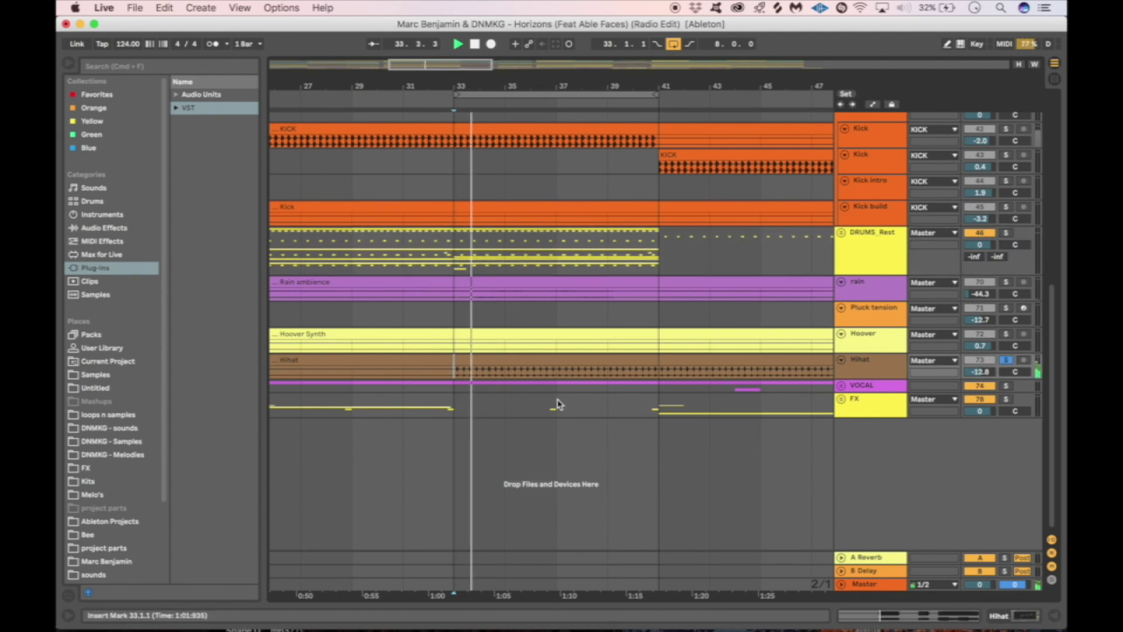
{"action": "key", "text": "space"}
{"action": "left_click", "coordinate": [1006, 360]}
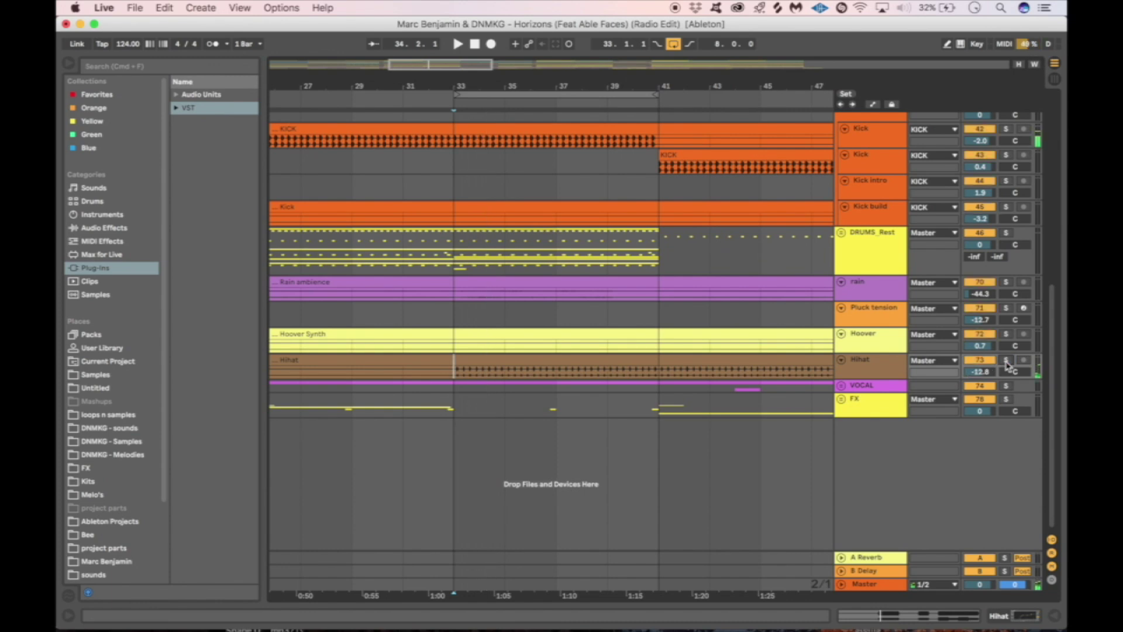
- Narrow the browser to widen the arrangement, and show the rain track's device view with the insert mark at bar 33
{"action": "scroll", "coordinate": [676, 310], "scroll_direction": "left", "scroll_amount": 2}
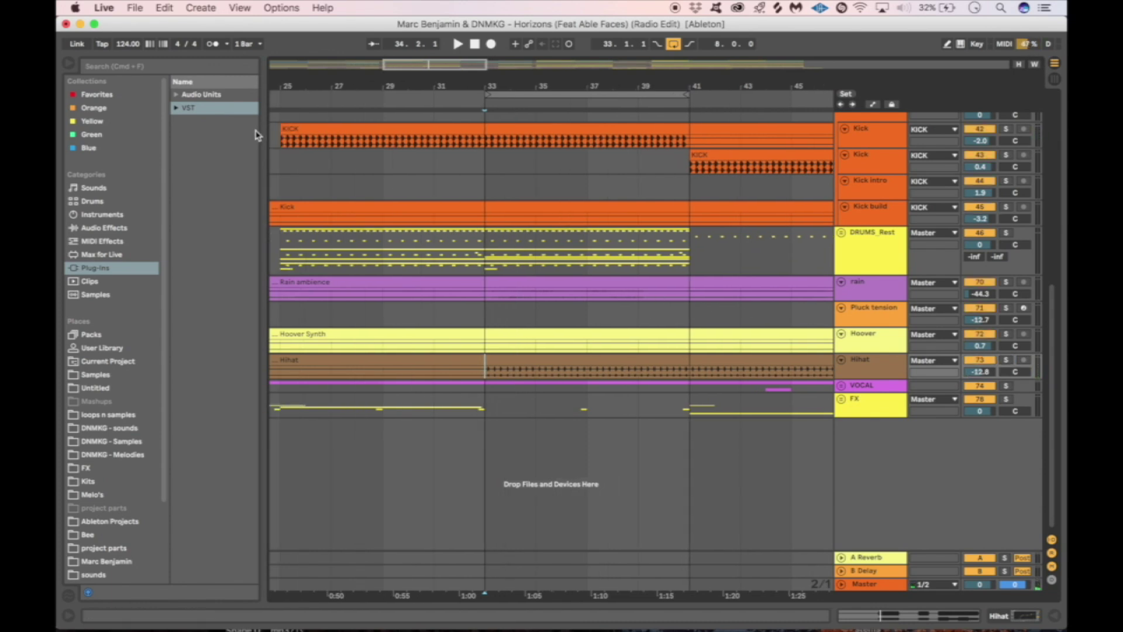
{"action": "left_click_drag", "start_coordinate": [261, 131], "coordinate": [231, 131]}
{"action": "scroll", "coordinate": [539, 320], "scroll_direction": "left", "scroll_amount": 3}
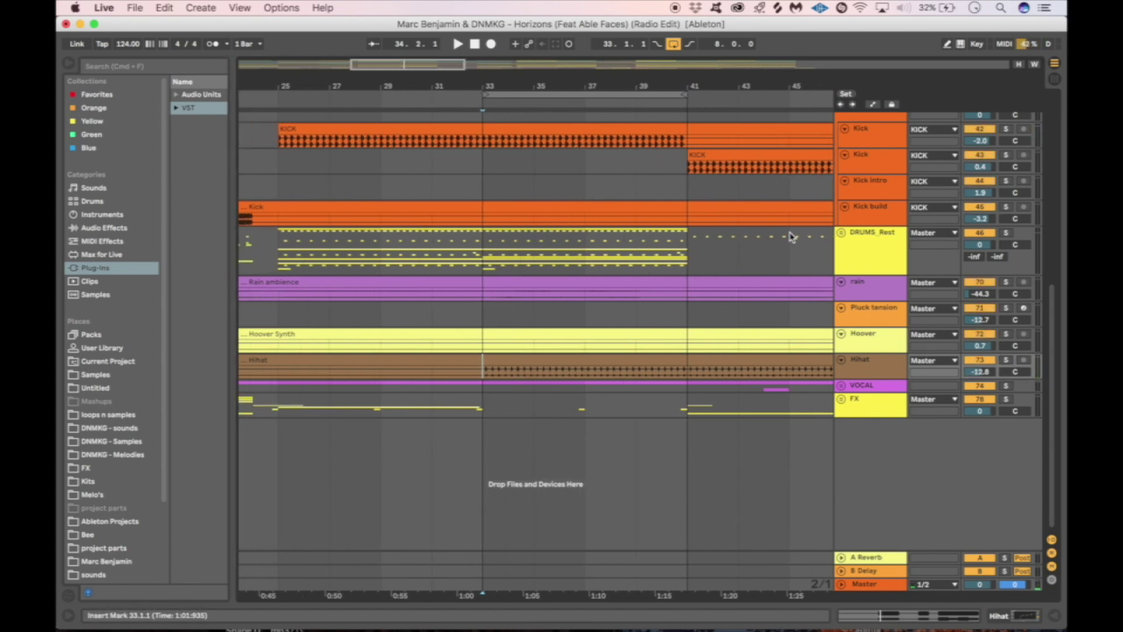
{"action": "key", "text": "minus"}
{"action": "key", "text": "minus"}
{"action": "key", "text": "minus"}
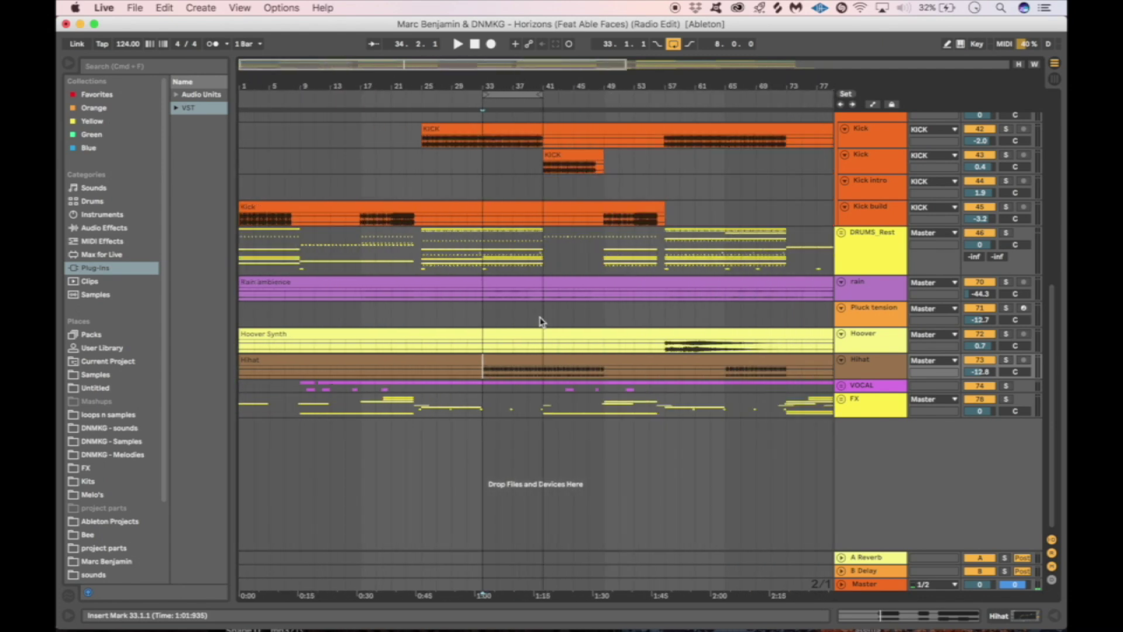
{"action": "key", "text": "plus"}
{"action": "key", "text": "plus"}
{"action": "left_click", "coordinate": [421, 296]}
{"action": "double_click", "coordinate": [864, 291]}
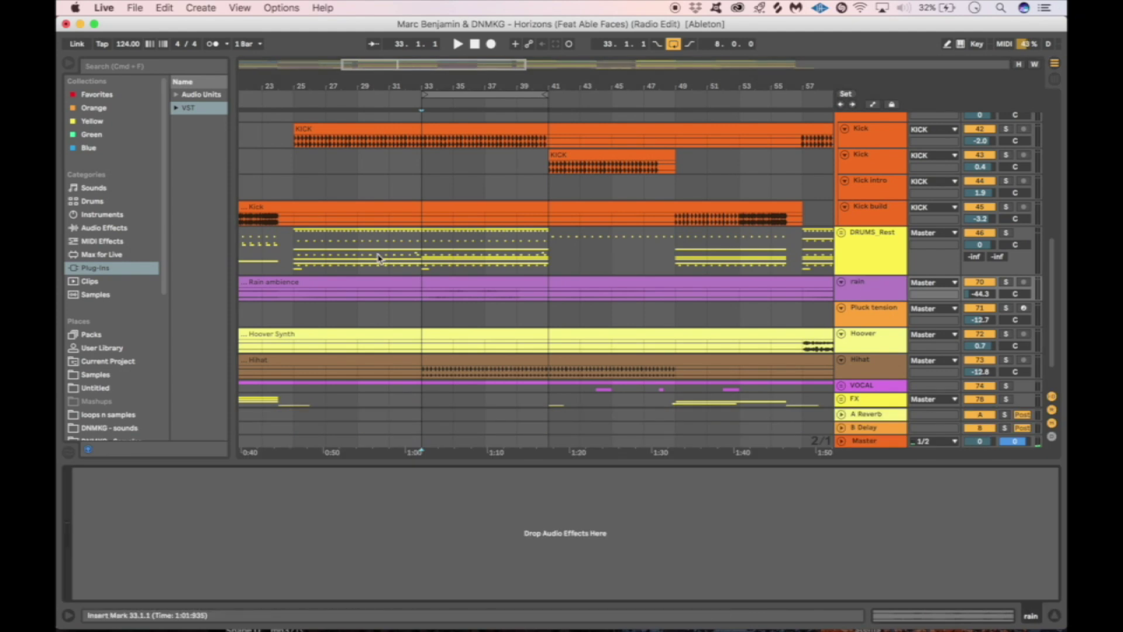
- Examine how the kick, drum, rain, Hoover, Hihat, vocal and arp layers are laid out across the arrangement
{"action": "scroll", "coordinate": [377, 257], "scroll_direction": "down", "scroll_amount": 2}
{"action": "key", "text": "minus"}
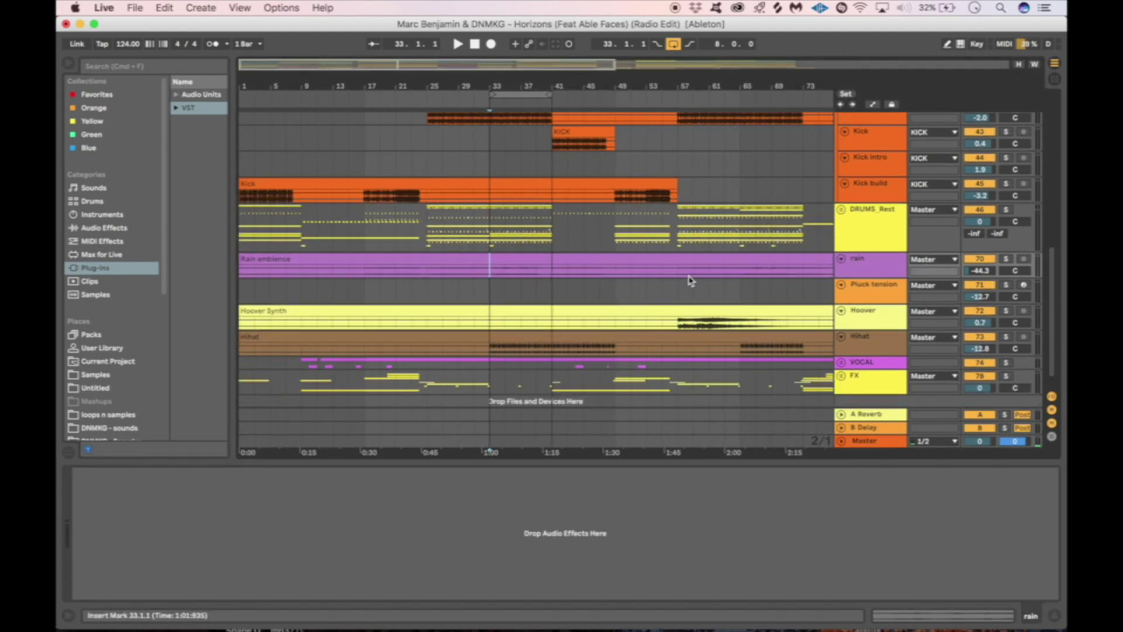
{"action": "scroll", "coordinate": [607, 333], "scroll_direction": "down", "scroll_amount": 1}
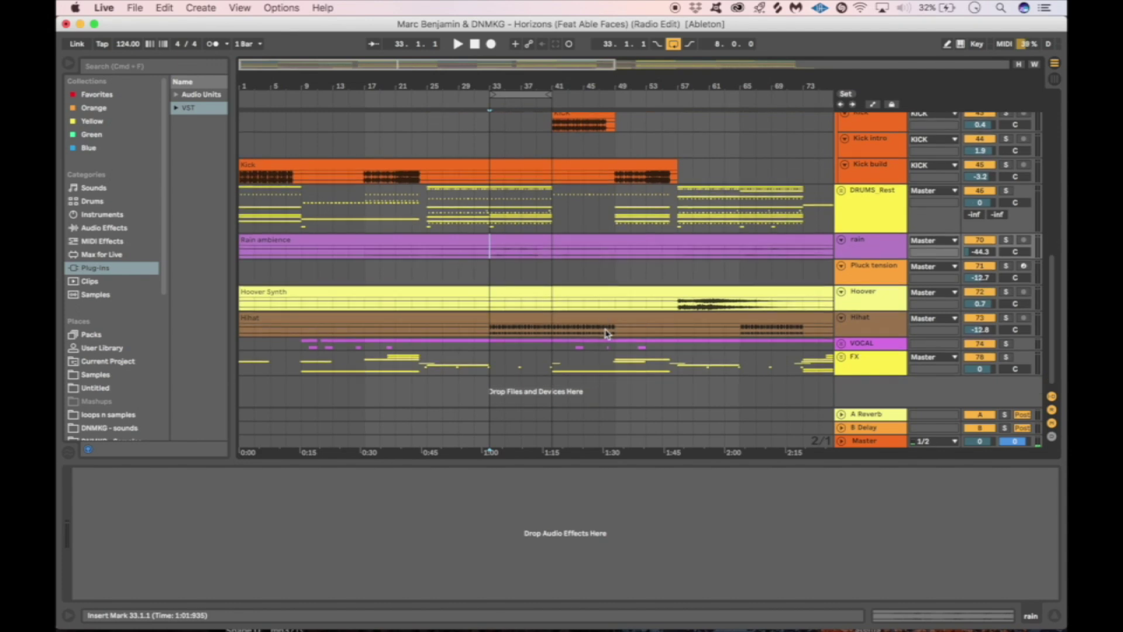
{"action": "scroll", "coordinate": [684, 274], "scroll_direction": "up", "scroll_amount": 5}
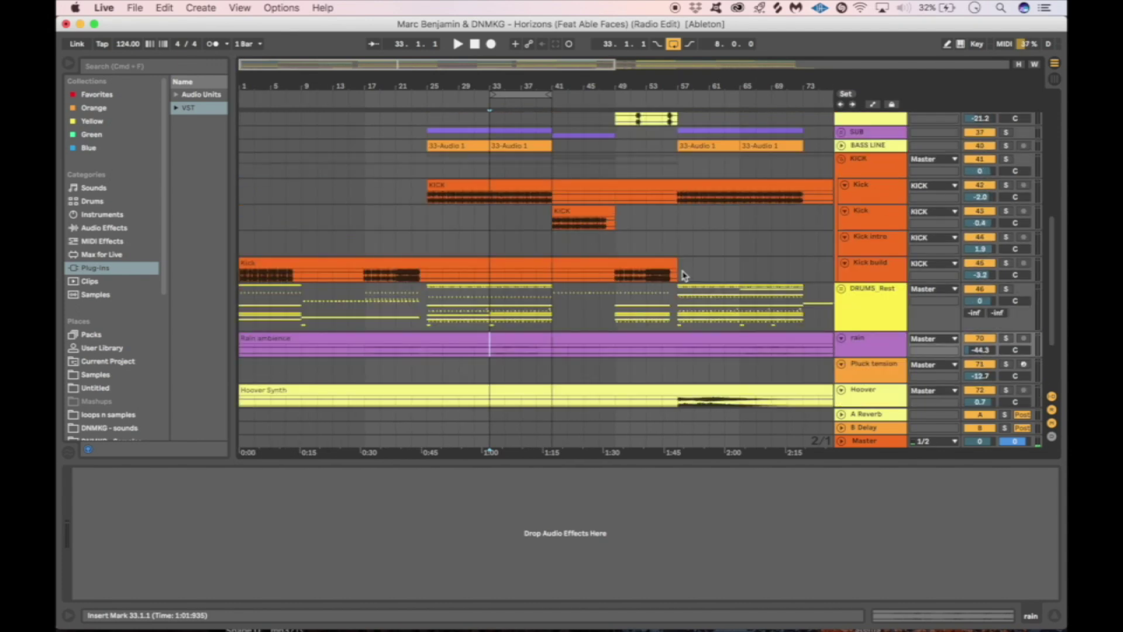
{"action": "scroll", "coordinate": [683, 275], "scroll_direction": "down", "scroll_amount": 3}
{"action": "scroll", "coordinate": [483, 308], "scroll_direction": "down", "scroll_amount": 2}
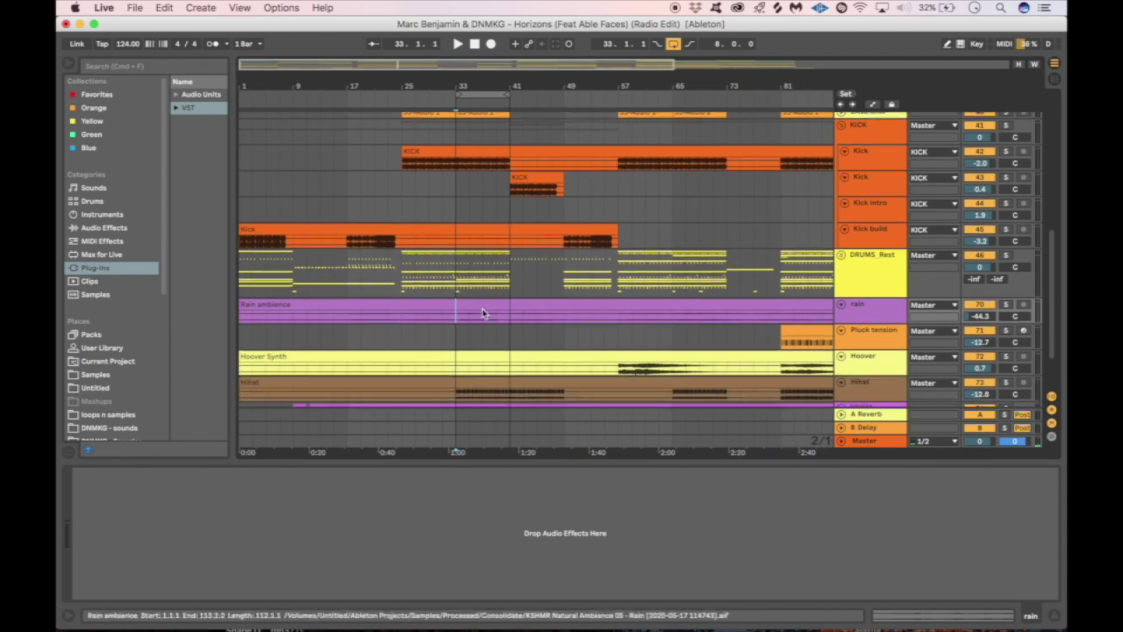
{"action": "scroll", "coordinate": [517, 313], "scroll_direction": "up", "scroll_amount": 3}
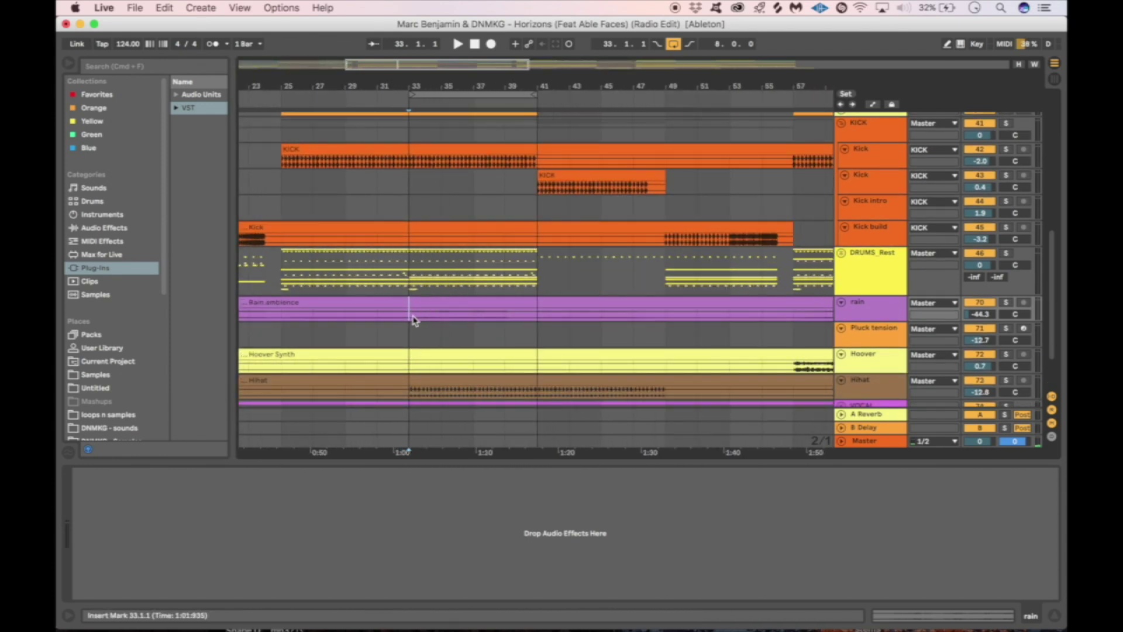
{"action": "scroll", "coordinate": [566, 313], "scroll_direction": "up", "scroll_amount": 2}
{"action": "scroll", "coordinate": [565, 315], "scroll_direction": "down", "scroll_amount": 1}
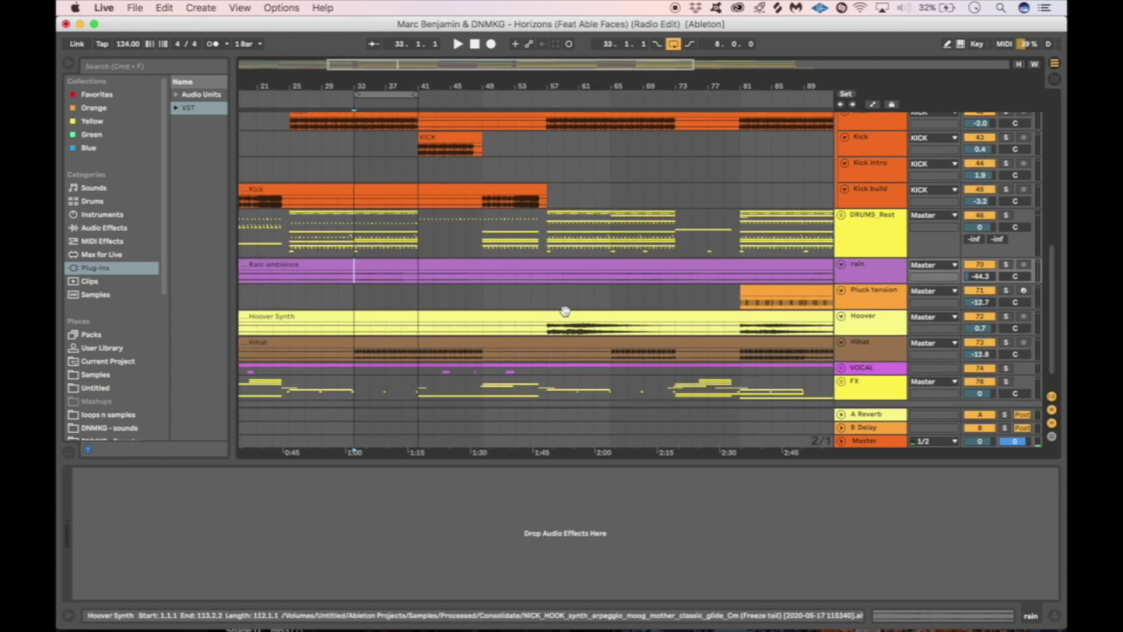
{"action": "scroll", "coordinate": [541, 246], "scroll_direction": "up", "scroll_amount": 8}
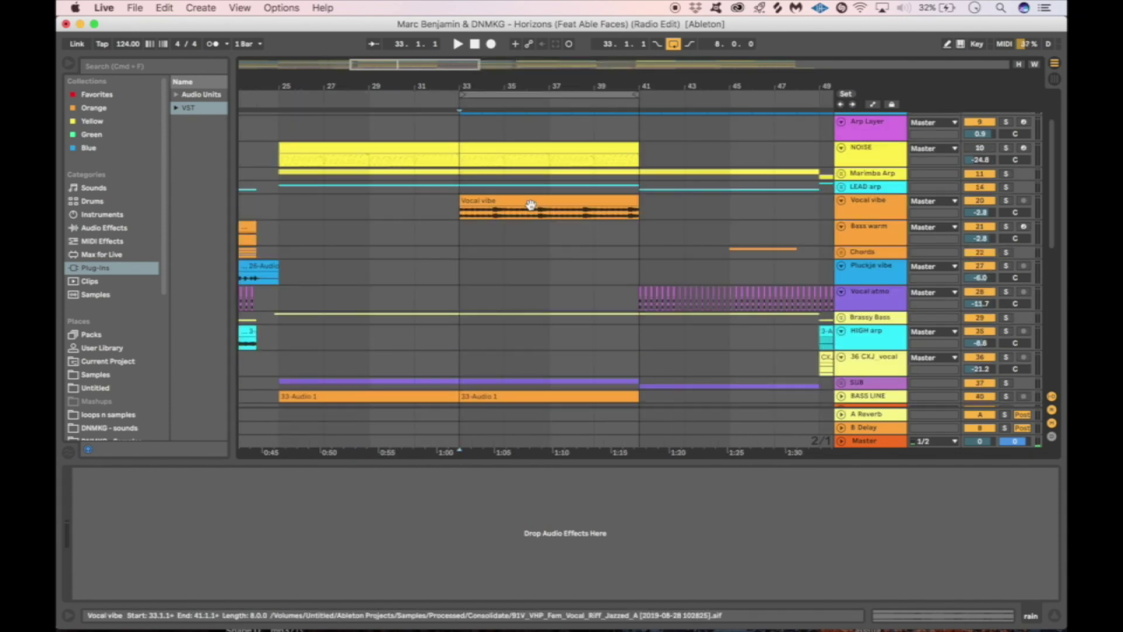
{"action": "scroll", "coordinate": [531, 205], "scroll_direction": "down", "scroll_amount": 2}
{"action": "scroll", "coordinate": [664, 226], "scroll_direction": "left", "scroll_amount": 2}
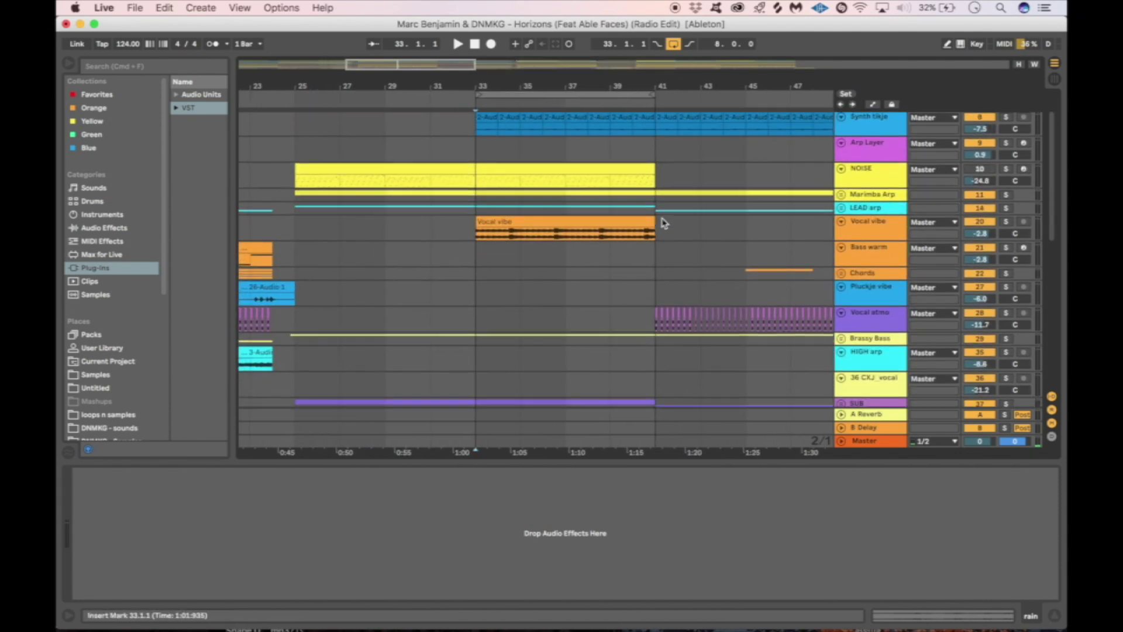
- Fold the KICK group and return to the upper synth and arp tracks
{"action": "scroll", "coordinate": [665, 222], "scroll_direction": "down", "scroll_amount": 5}
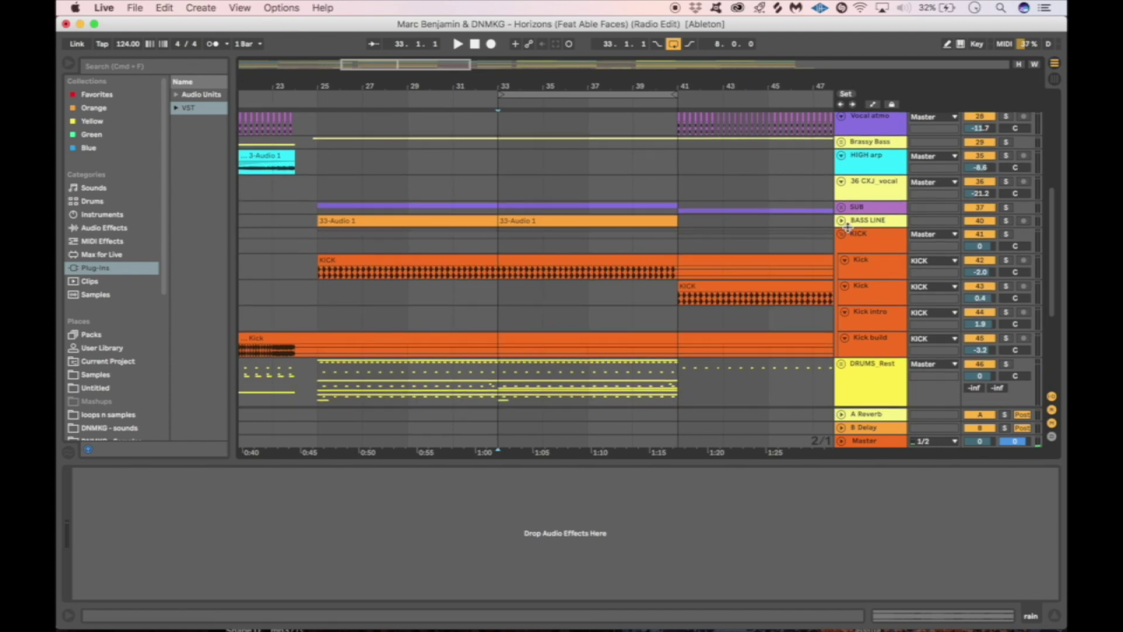
{"action": "left_click", "coordinate": [842, 234]}
{"action": "scroll", "coordinate": [678, 218], "scroll_direction": "up", "scroll_amount": 10}
{"action": "scroll", "coordinate": [678, 218], "scroll_direction": "right", "scroll_amount": 5}
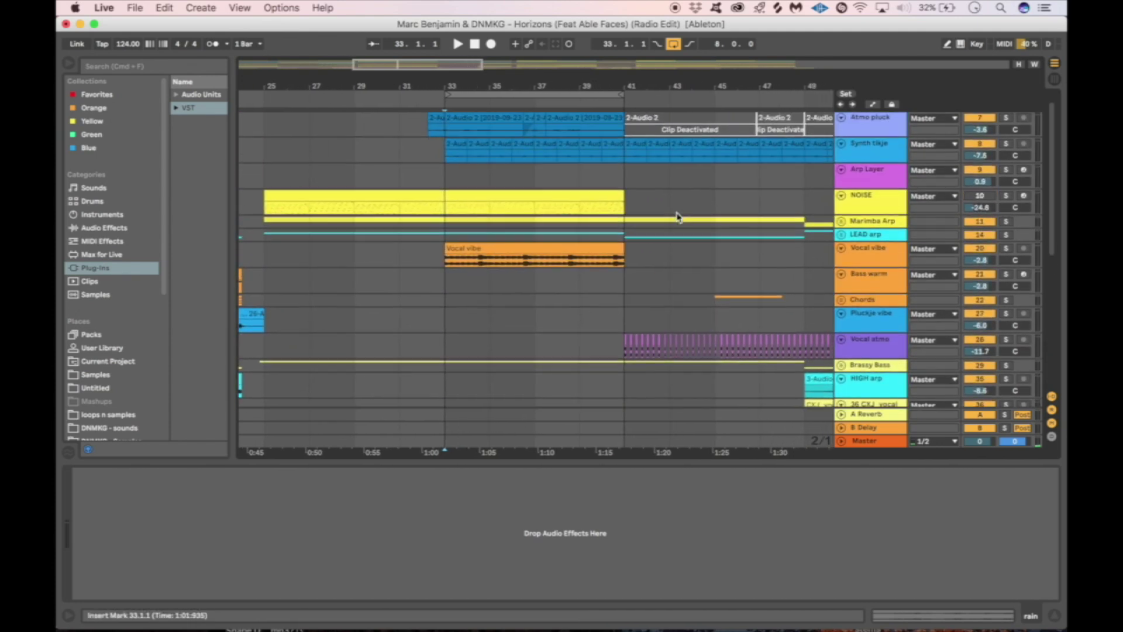